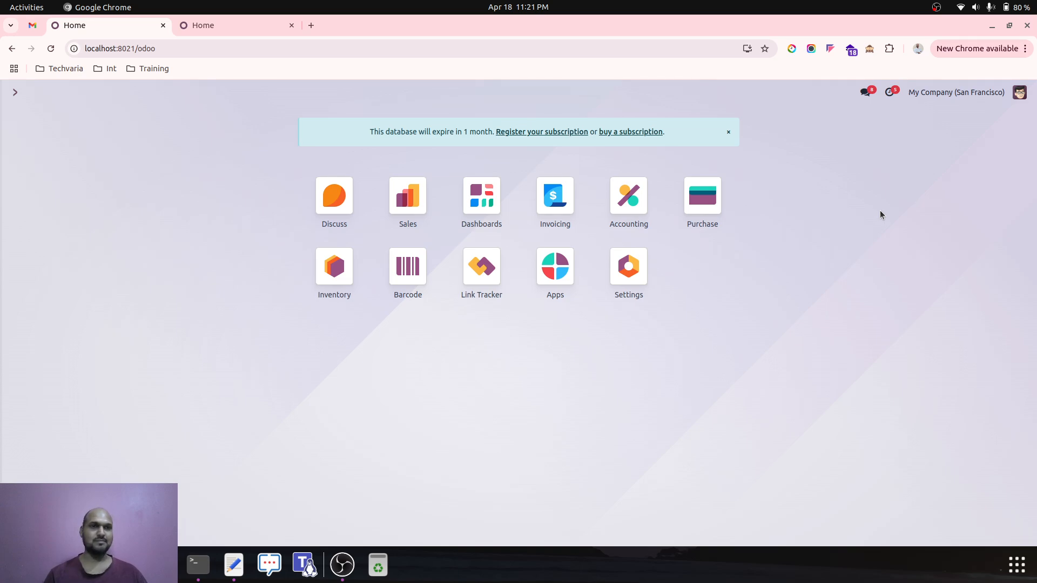
Search the web for "OCA asset management" and review the Odoo Community Association's Assets Management module page.
{"action": "left_click", "coordinate": [309, 25]}
{"action": "type", "text": "O"}
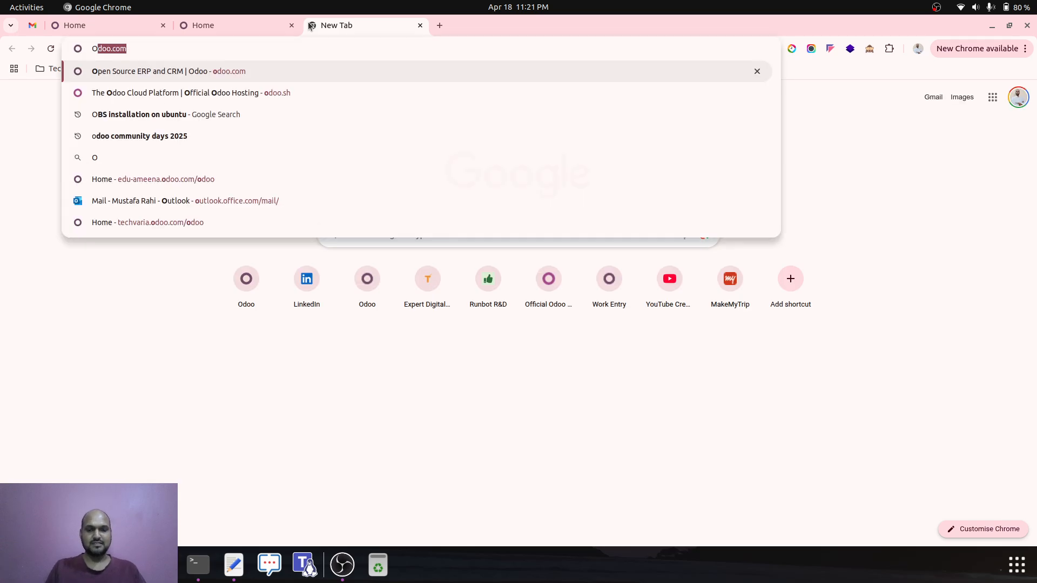
{"action": "type", "text": "CA asset management"}
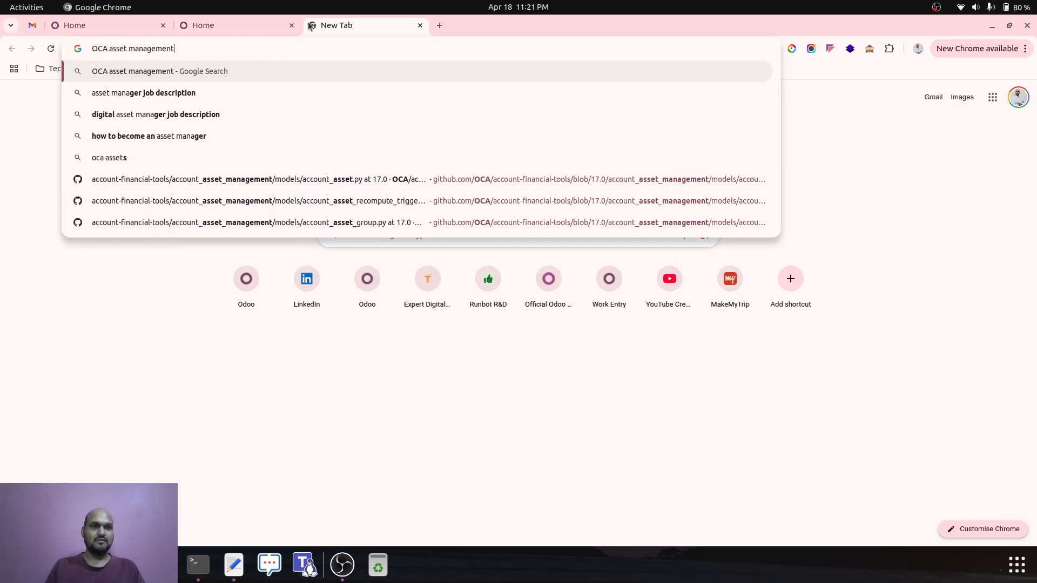
{"action": "key", "text": "Return"}
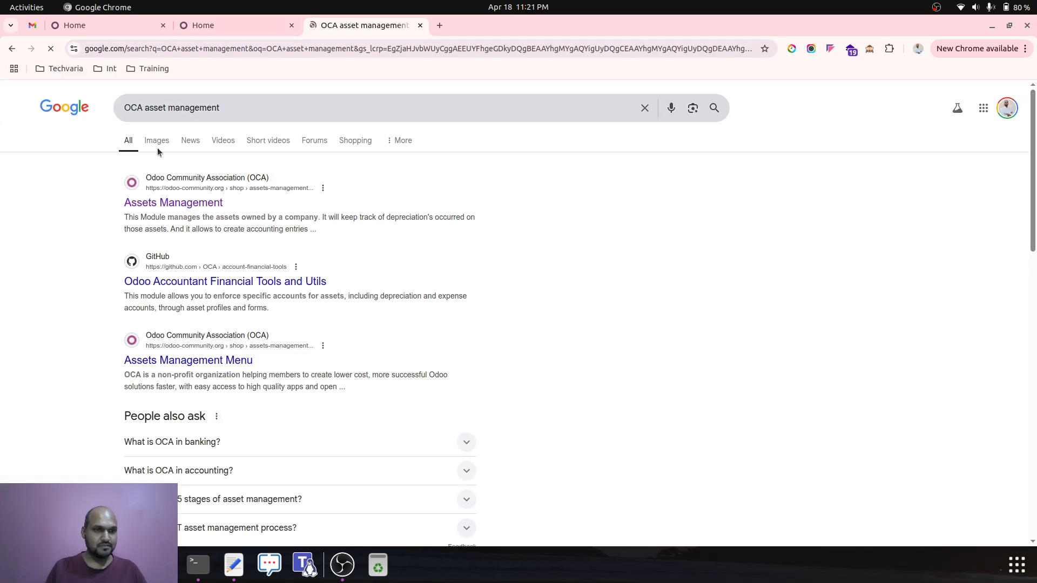
{"action": "left_click", "coordinate": [156, 202]}
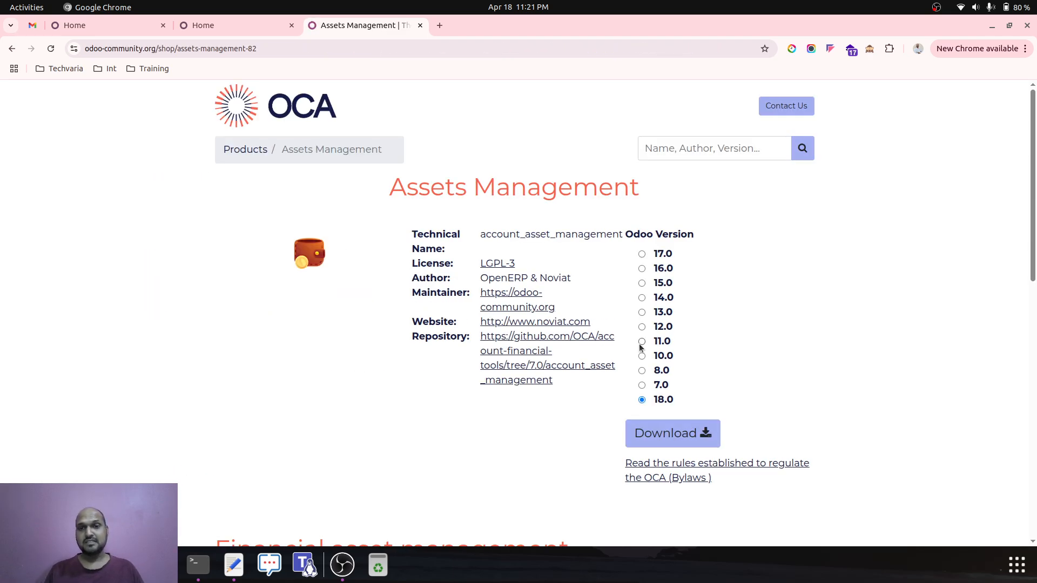
{"action": "scroll", "coordinate": [706, 280], "scroll_direction": "down", "scroll_amount": 3}
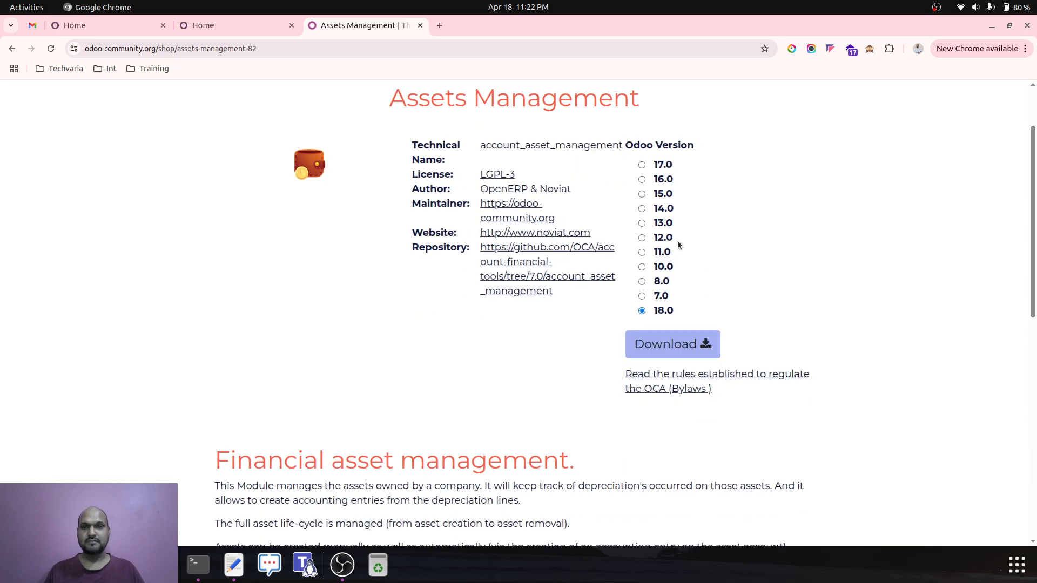
{"action": "scroll", "coordinate": [657, 311], "scroll_direction": "down", "scroll_amount": 3}
{"action": "scroll", "coordinate": [657, 315], "scroll_direction": "down", "scroll_amount": 5}
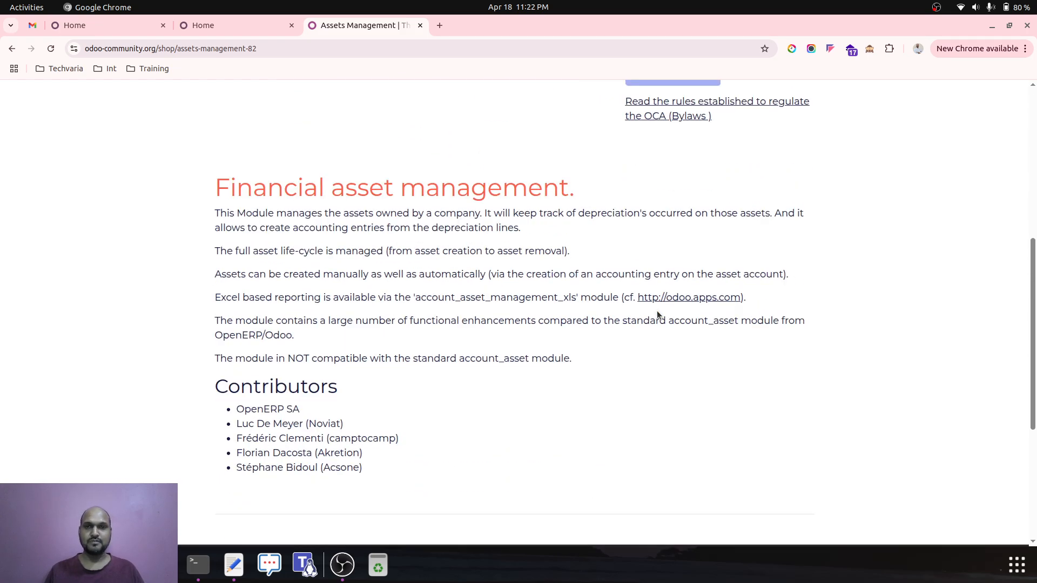
{"action": "scroll", "coordinate": [657, 313], "scroll_direction": "up", "scroll_amount": 10}
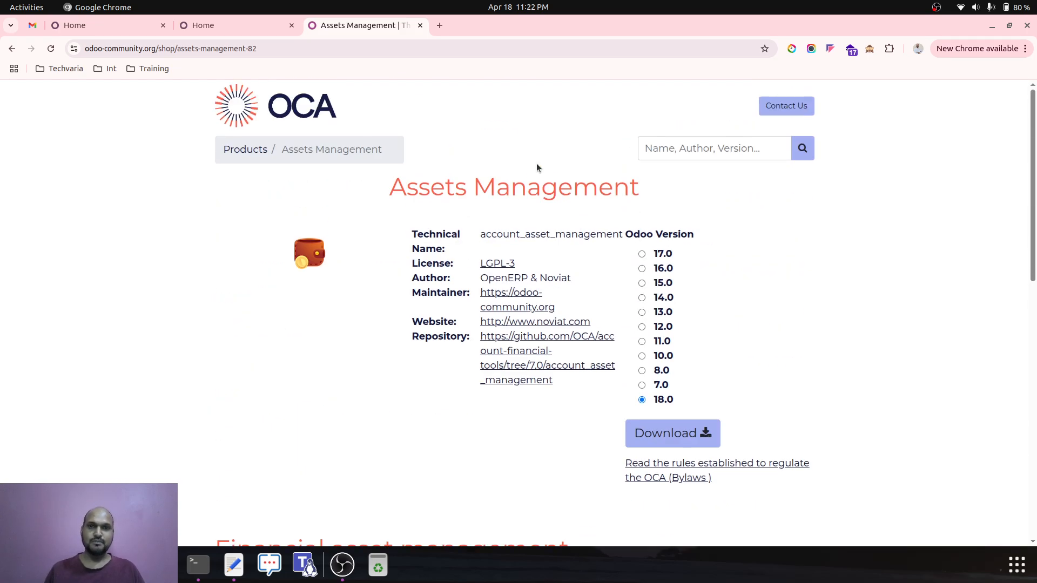
Switch to the edu-services-test database and open the Computer asset from the Accounting app's assets.
{"action": "left_click", "coordinate": [254, 28]}
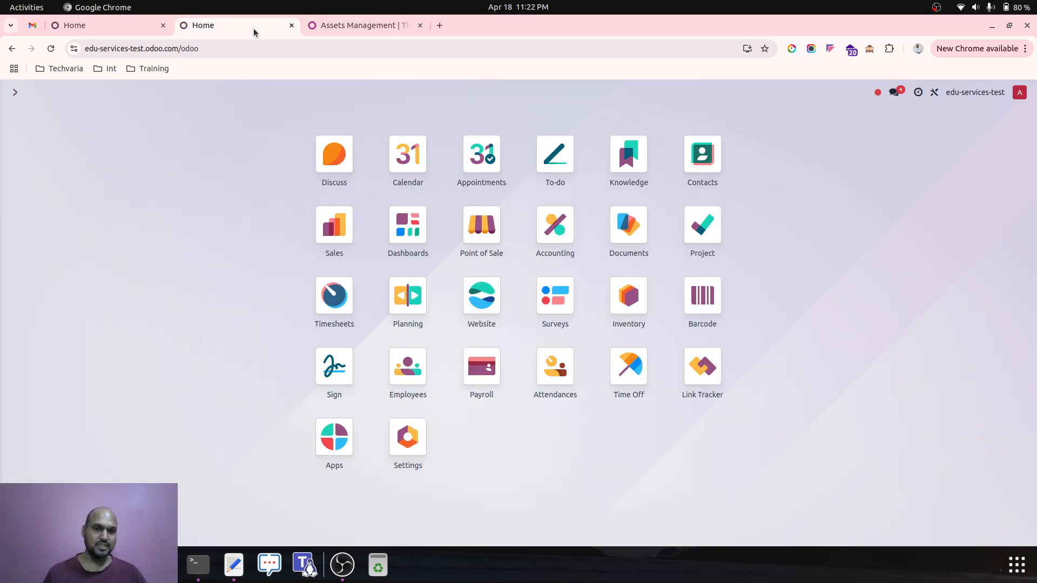
{"action": "left_click", "coordinate": [557, 226]}
{"action": "left_click", "coordinate": [251, 93]}
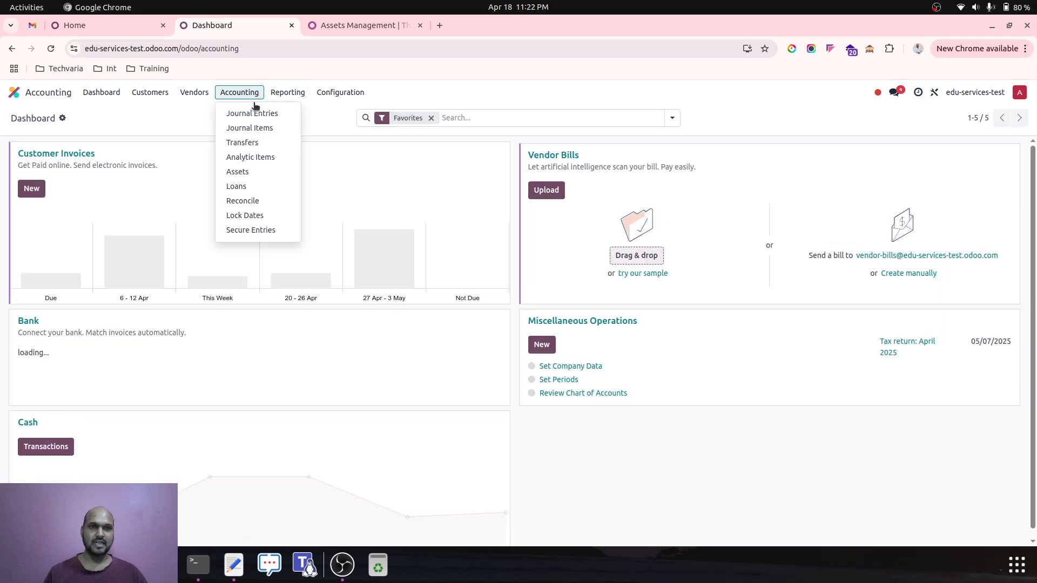
{"action": "left_click", "coordinate": [261, 171]}
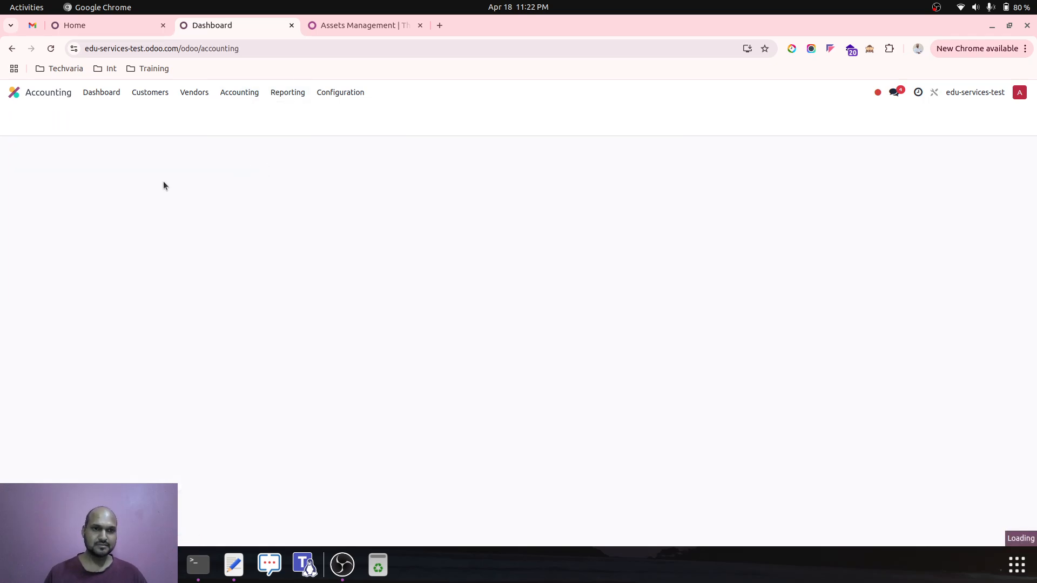
{"action": "left_click", "coordinate": [206, 172]}
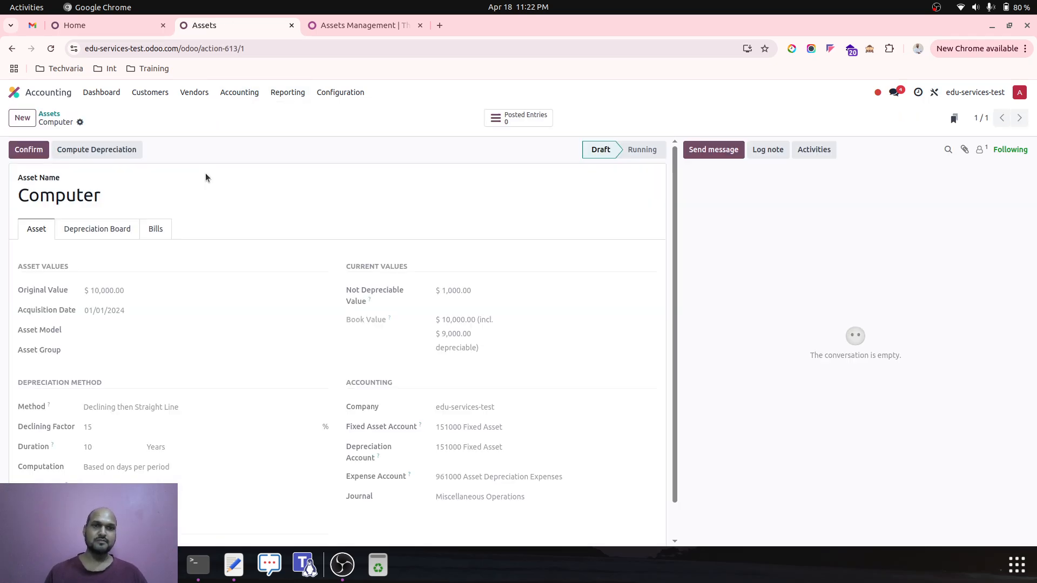
Examine the Computer asset's bills, original value, acquisition date, and the options for depreciation method, declining factor, duration and computation.
{"action": "left_click", "coordinate": [158, 231]}
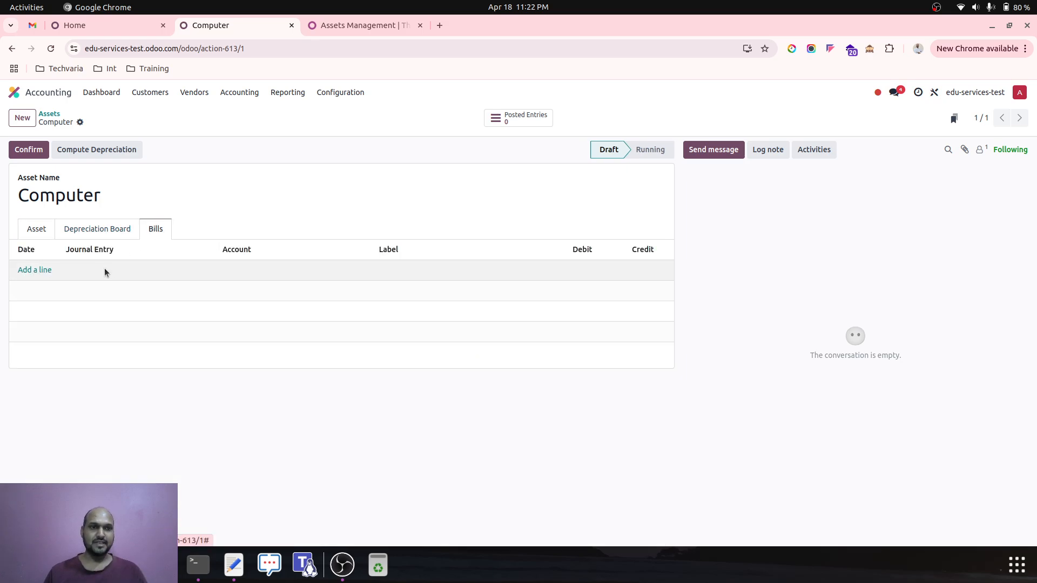
{"action": "left_click", "coordinate": [35, 232]}
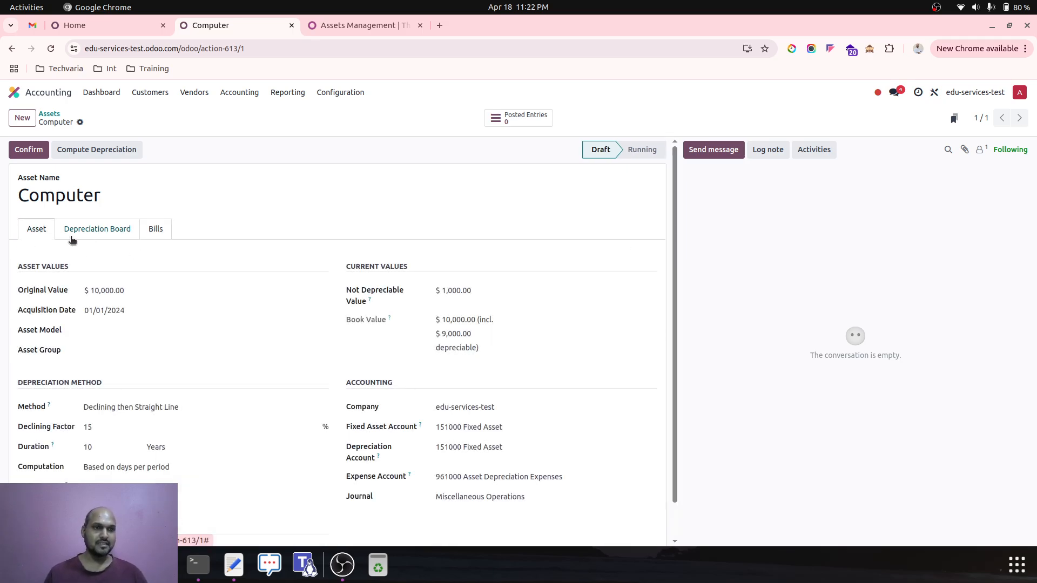
{"action": "left_click", "coordinate": [117, 293]}
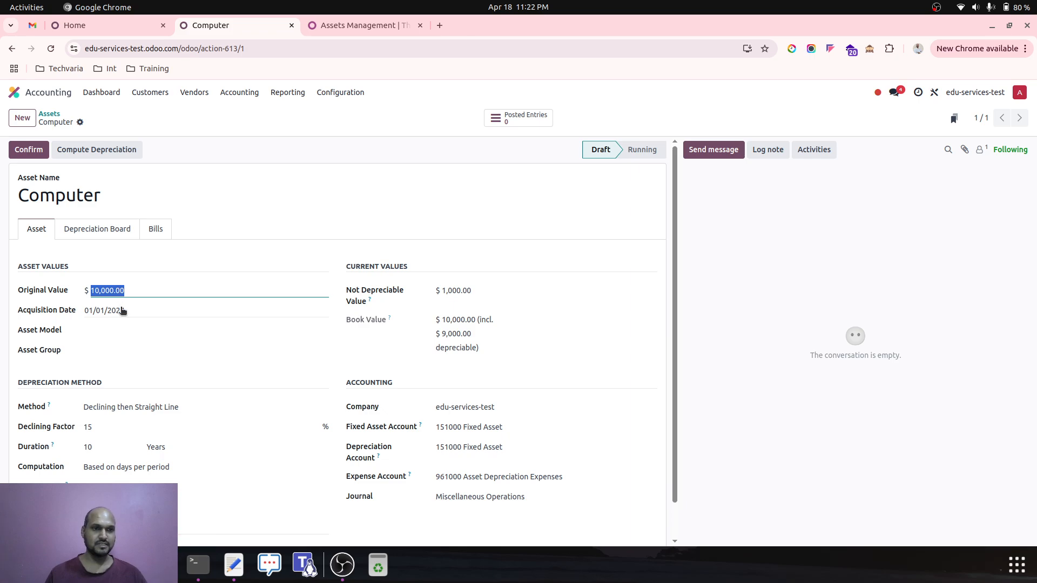
{"action": "left_click", "coordinate": [122, 312]}
{"action": "left_click", "coordinate": [426, 256]}
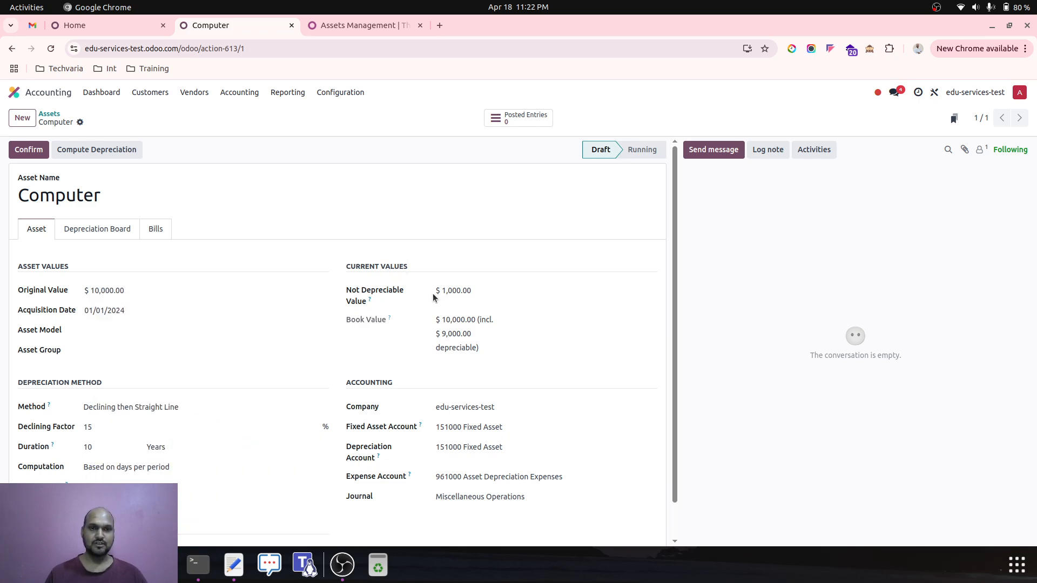
{"action": "scroll", "coordinate": [447, 361], "scroll_direction": "down", "scroll_amount": 1}
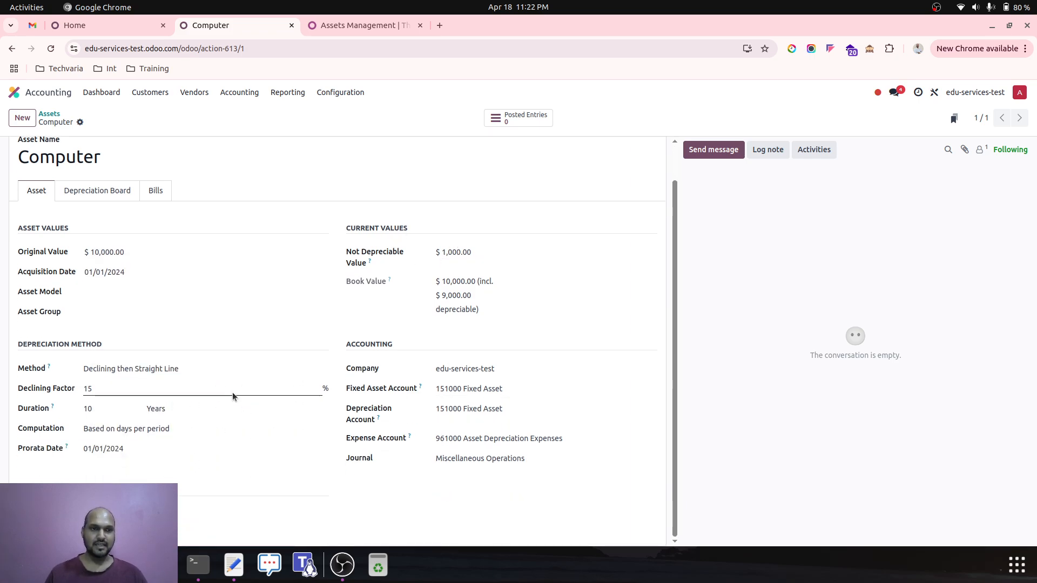
{"action": "left_click", "coordinate": [153, 370]}
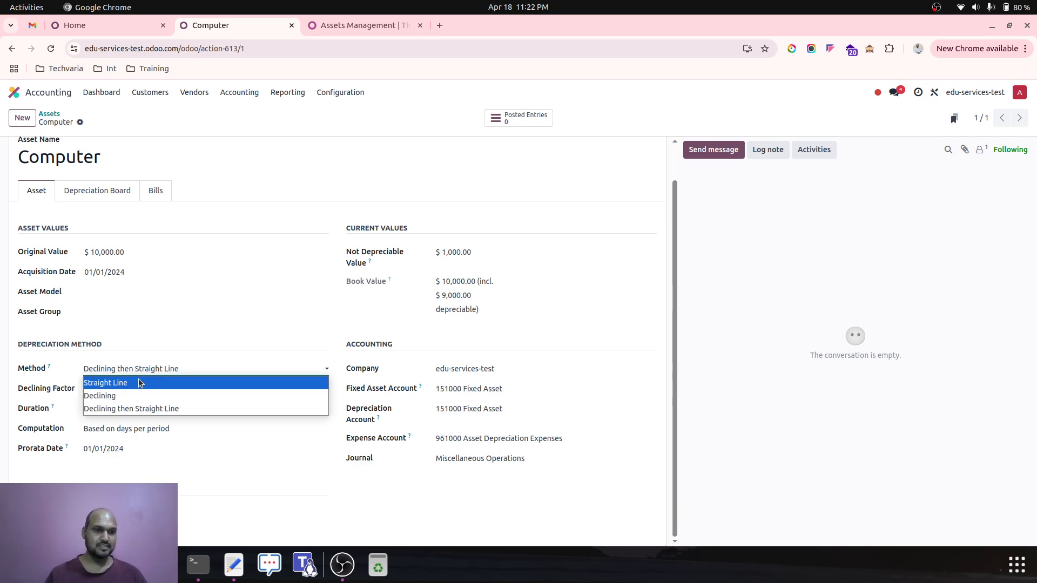
{"action": "left_click", "coordinate": [219, 441]}
{"action": "double_click", "coordinate": [112, 389]}
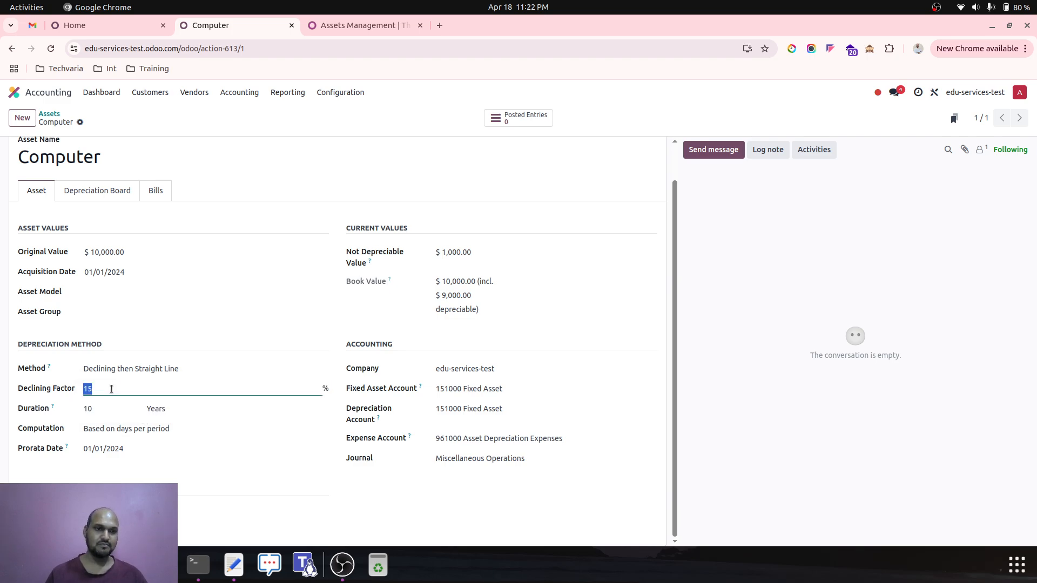
{"action": "left_click", "coordinate": [93, 409]}
{"action": "left_click", "coordinate": [120, 431]}
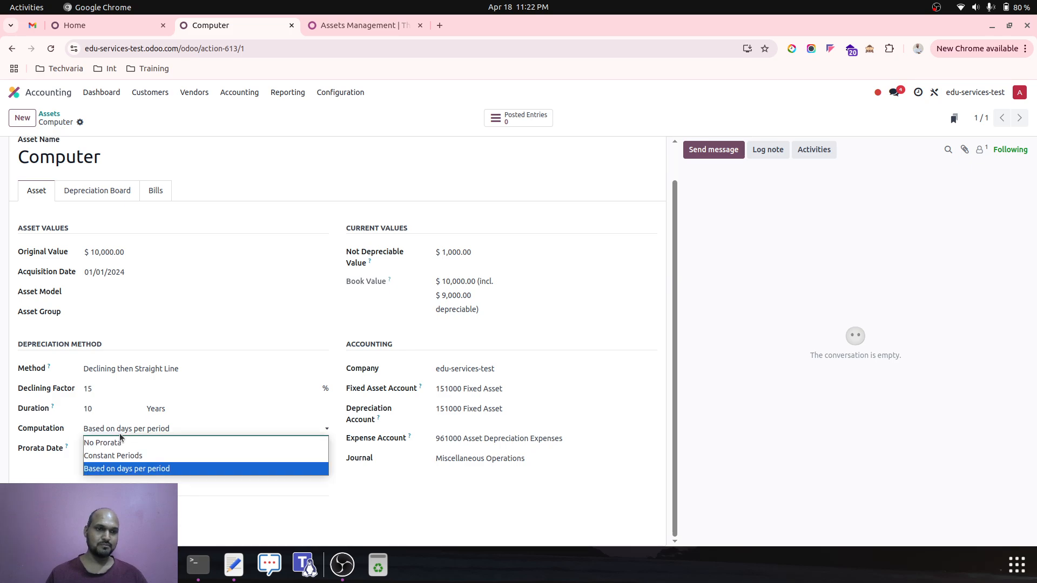
{"action": "left_click", "coordinate": [120, 434]}
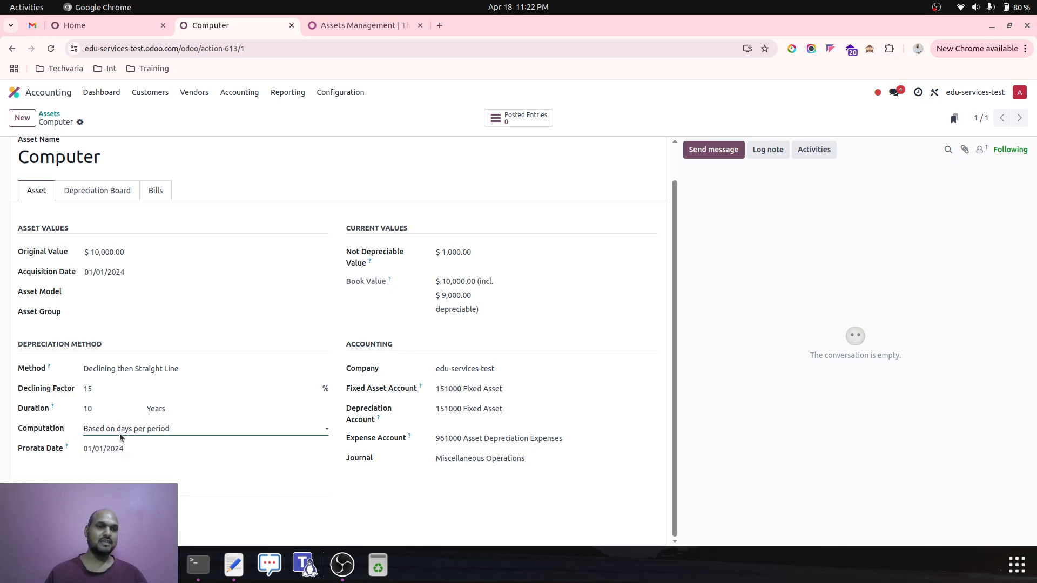
Change the Computer asset's depreciation method to Declining, save it, and compute its depreciation board.
{"action": "left_click", "coordinate": [129, 369]}
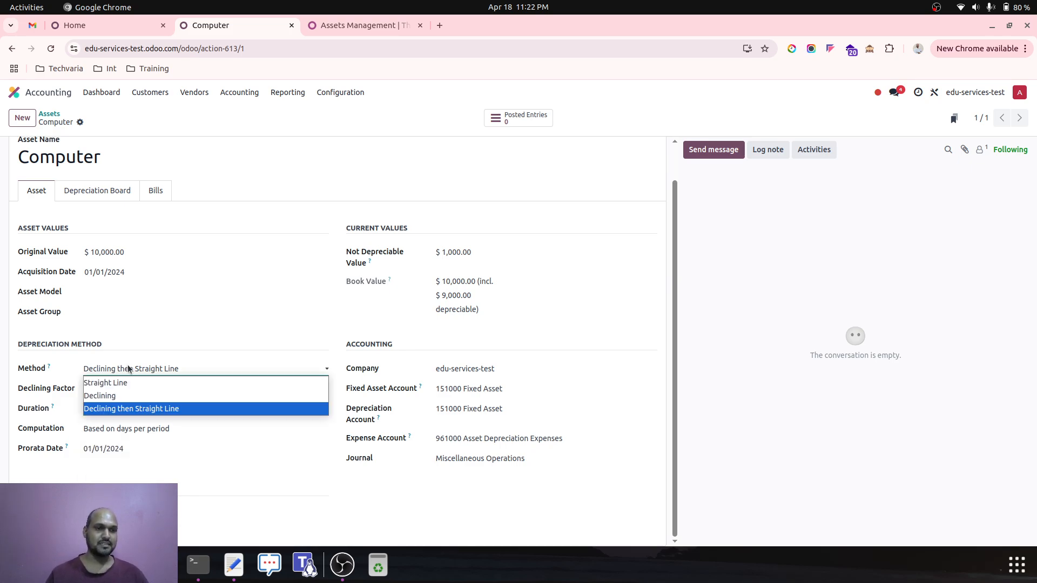
{"action": "left_click", "coordinate": [116, 396]}
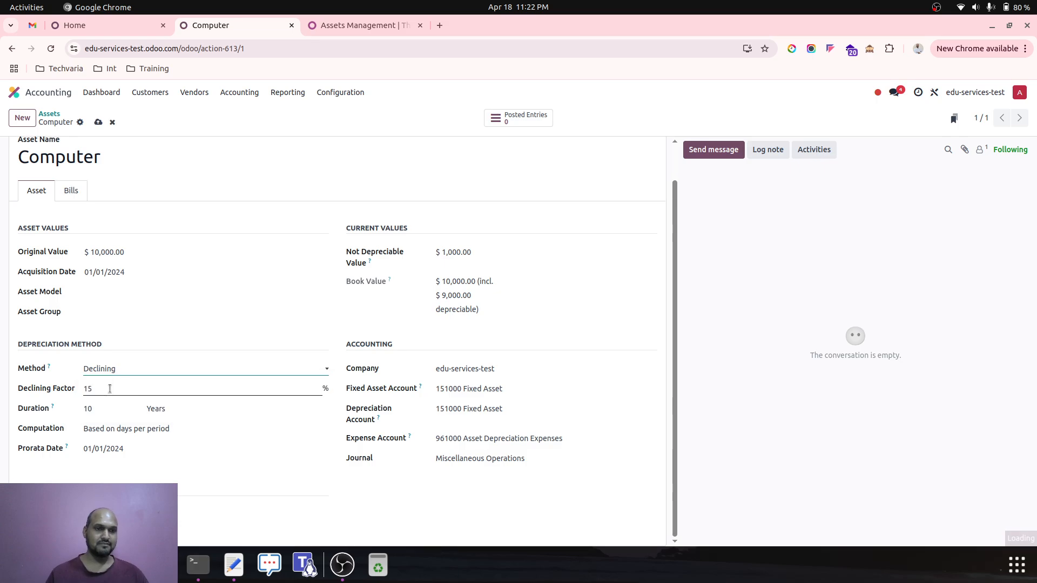
{"action": "left_click", "coordinate": [110, 389]}
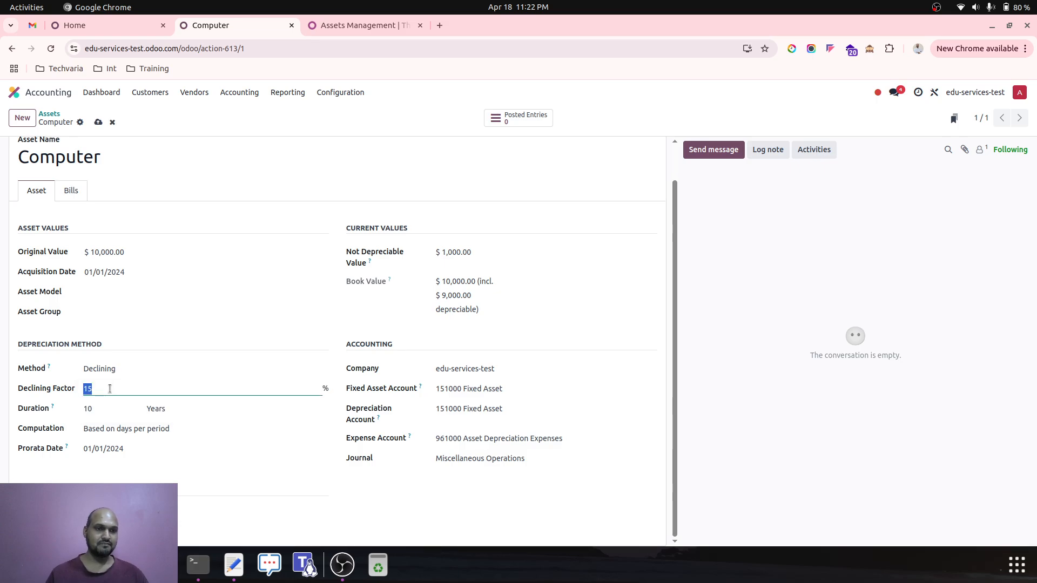
{"action": "left_click", "coordinate": [98, 122]}
{"action": "left_click", "coordinate": [97, 150]}
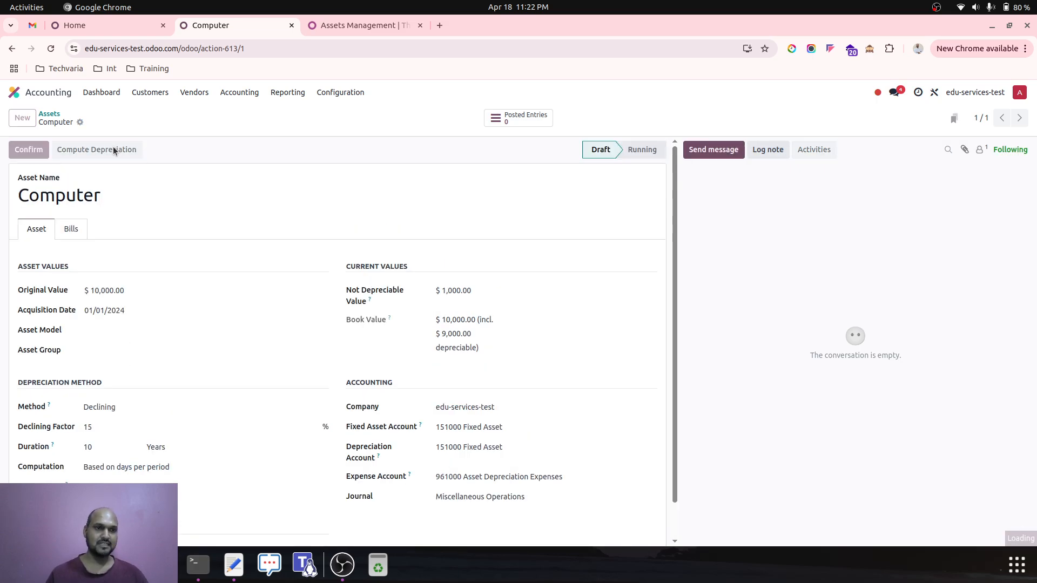
{"action": "left_click", "coordinate": [75, 230]}
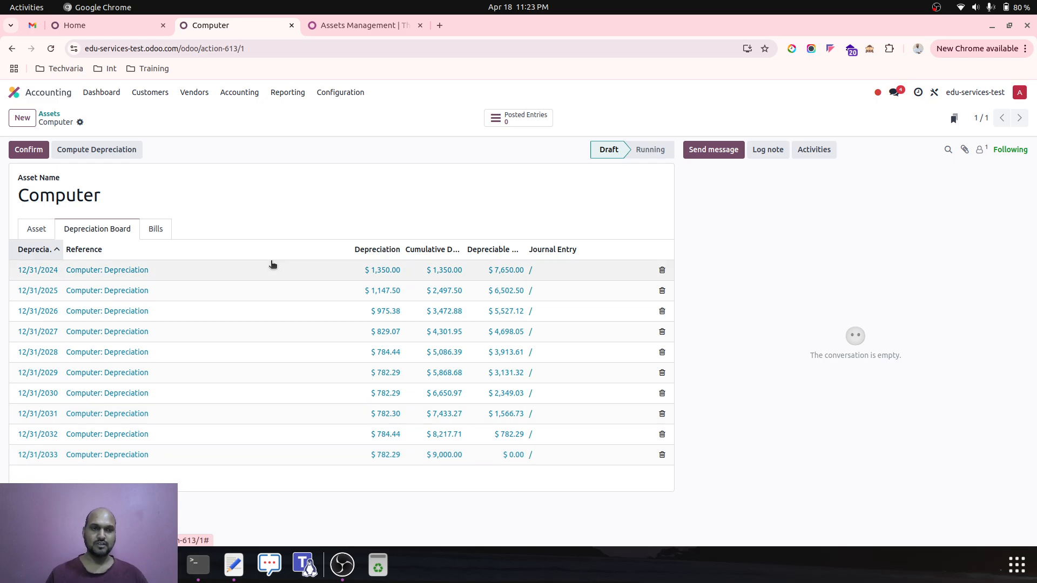
Compare the Computer asset's values and declining factor with the lines on its depreciation board.
{"action": "left_click", "coordinate": [41, 233]}
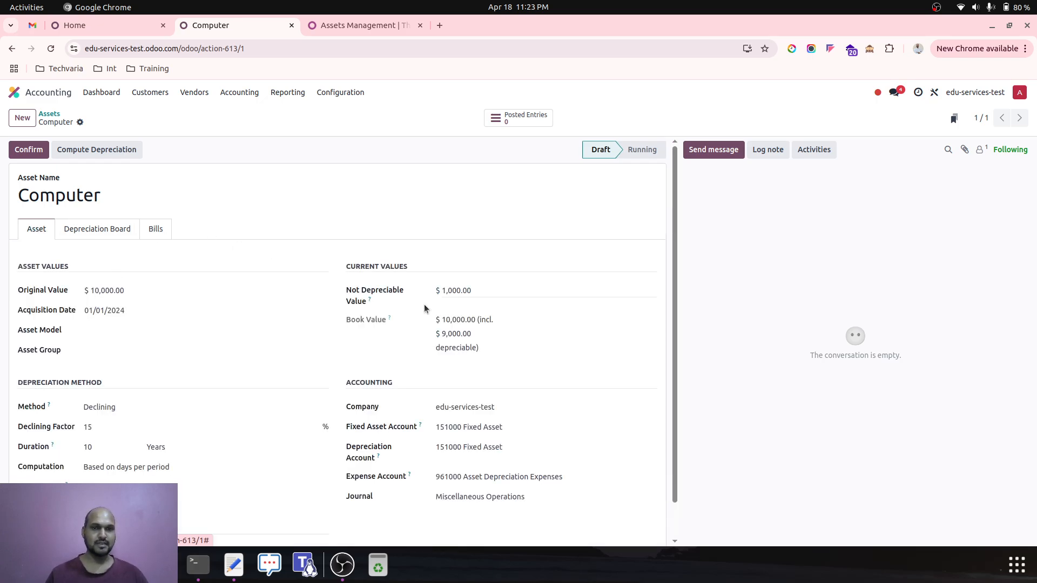
{"action": "left_click", "coordinate": [88, 235]}
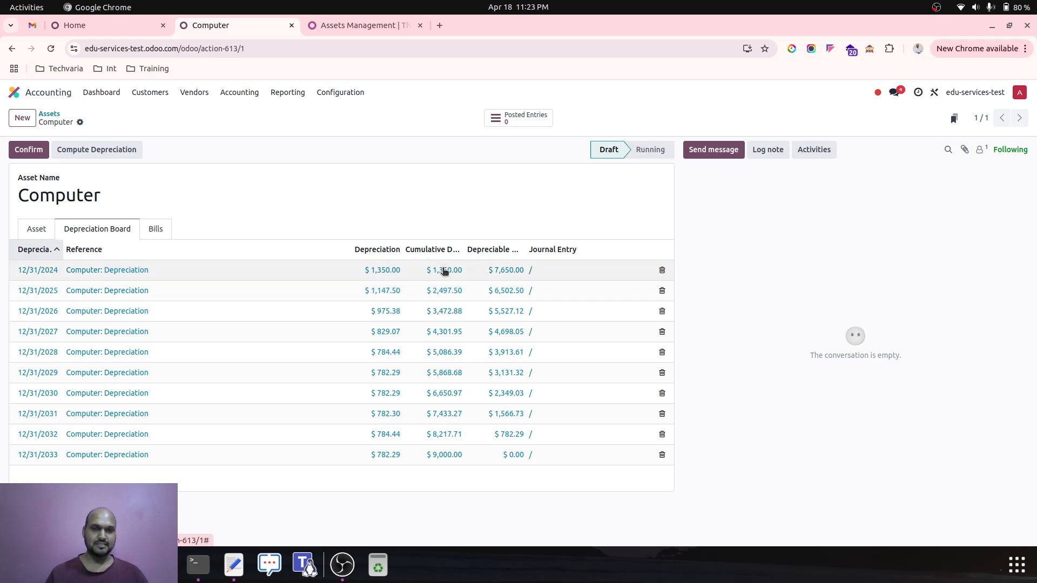
{"action": "left_click", "coordinate": [37, 233]}
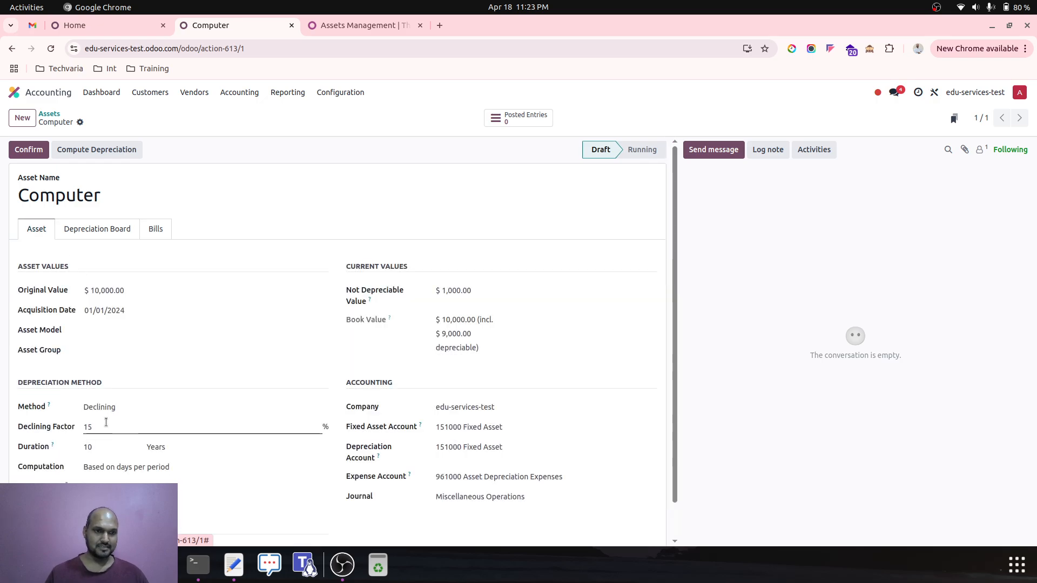
{"action": "left_click", "coordinate": [112, 229]}
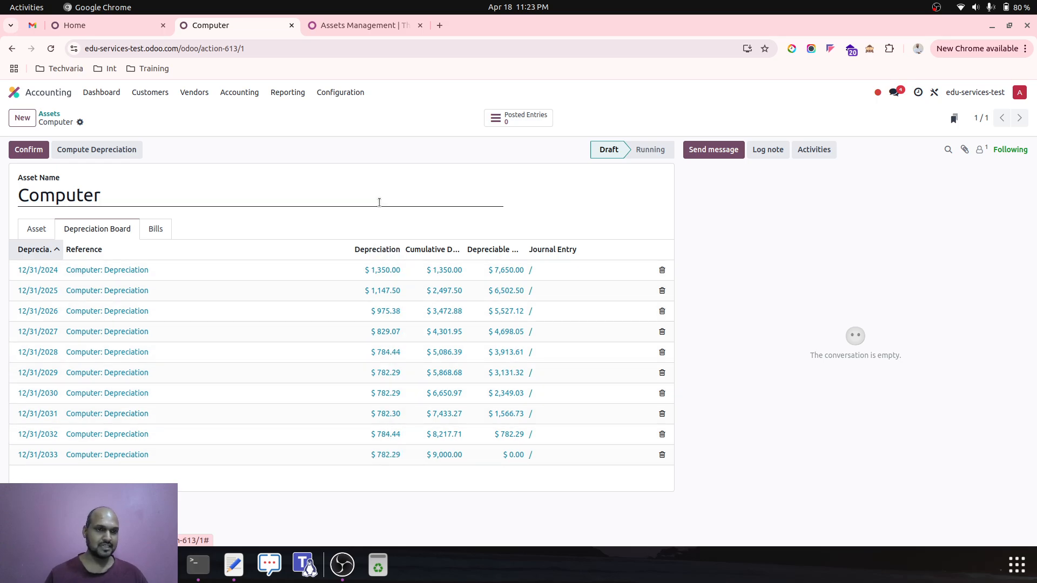
Set the Computer asset's depreciation method to Straight Line, recompute the depreciation, and review the resulting board.
{"action": "left_click", "coordinate": [46, 230]}
{"action": "left_click", "coordinate": [115, 406]}
{"action": "left_click", "coordinate": [117, 421]}
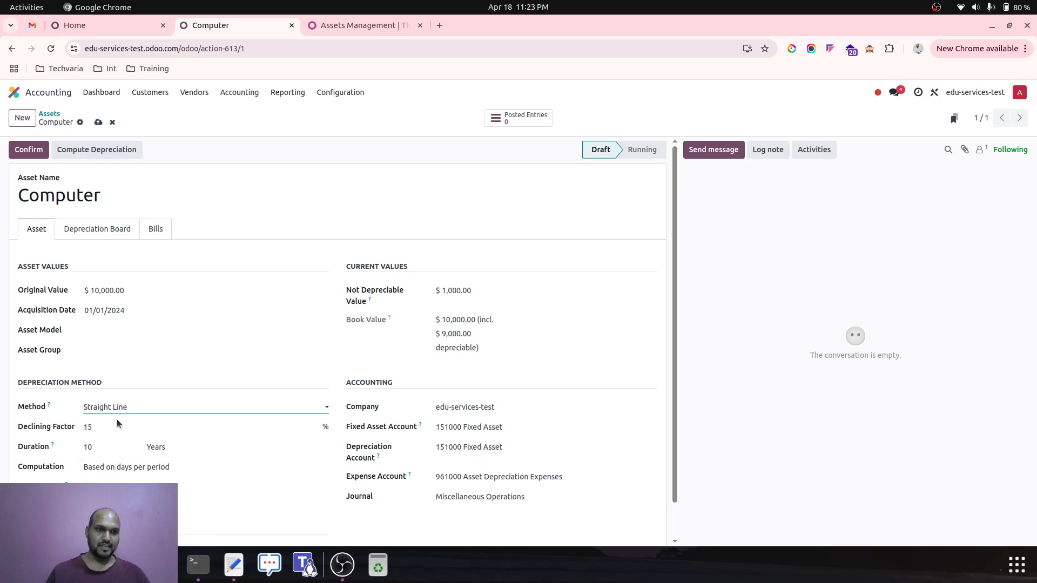
{"action": "left_click", "coordinate": [89, 154]}
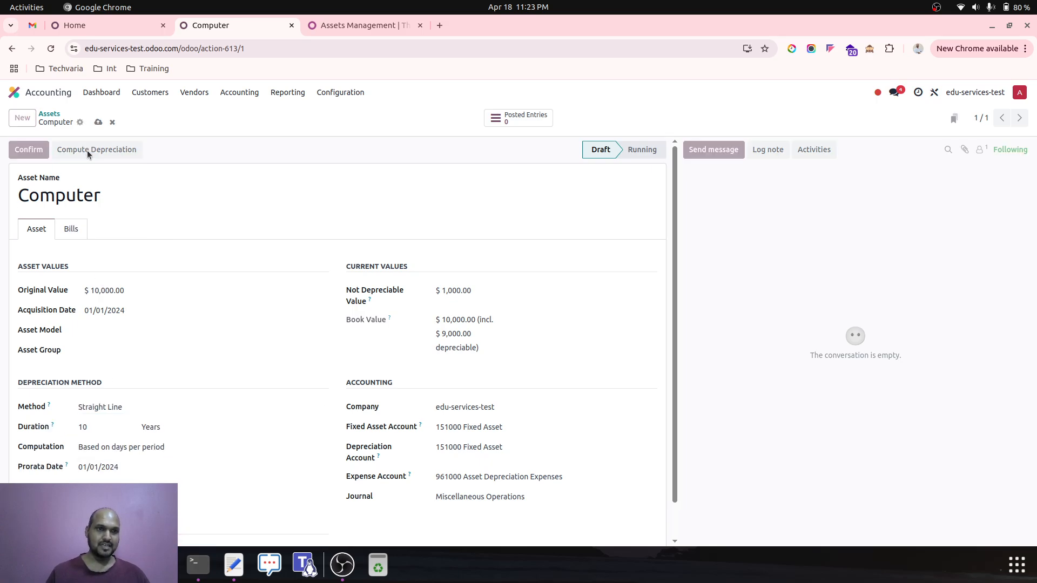
{"action": "left_click", "coordinate": [97, 233]}
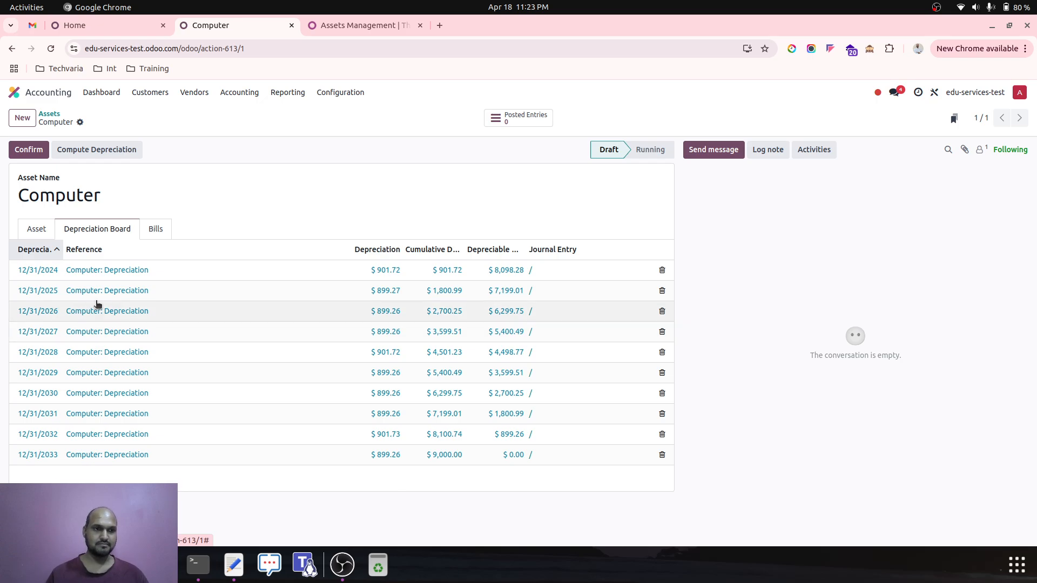
{"action": "left_click", "coordinate": [27, 236]}
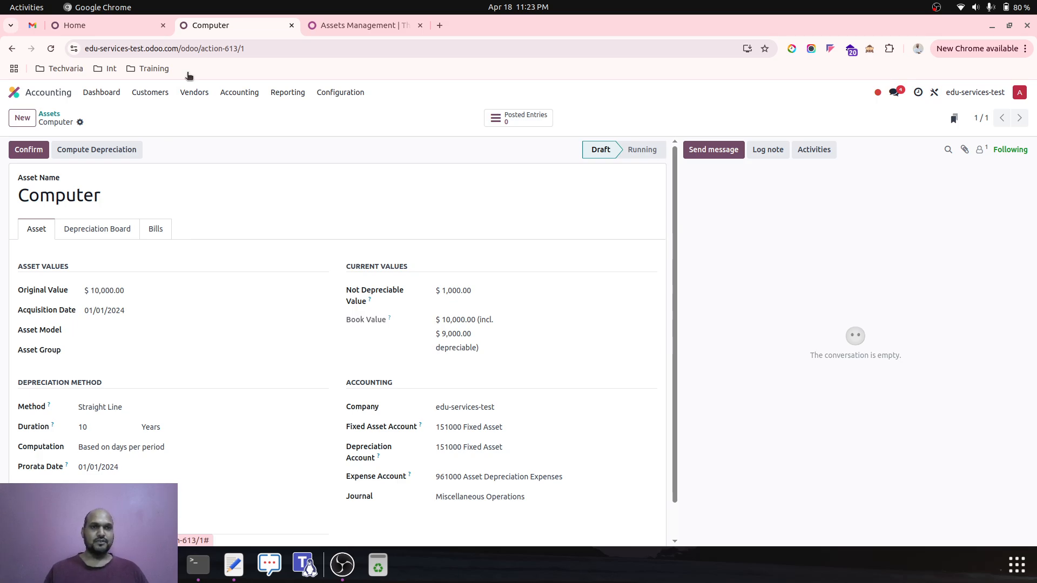
In the local database, search the apps for "asset" and examine the information of the OCA Assets Management module (account_asset_management).
{"action": "left_click", "coordinate": [121, 26]}
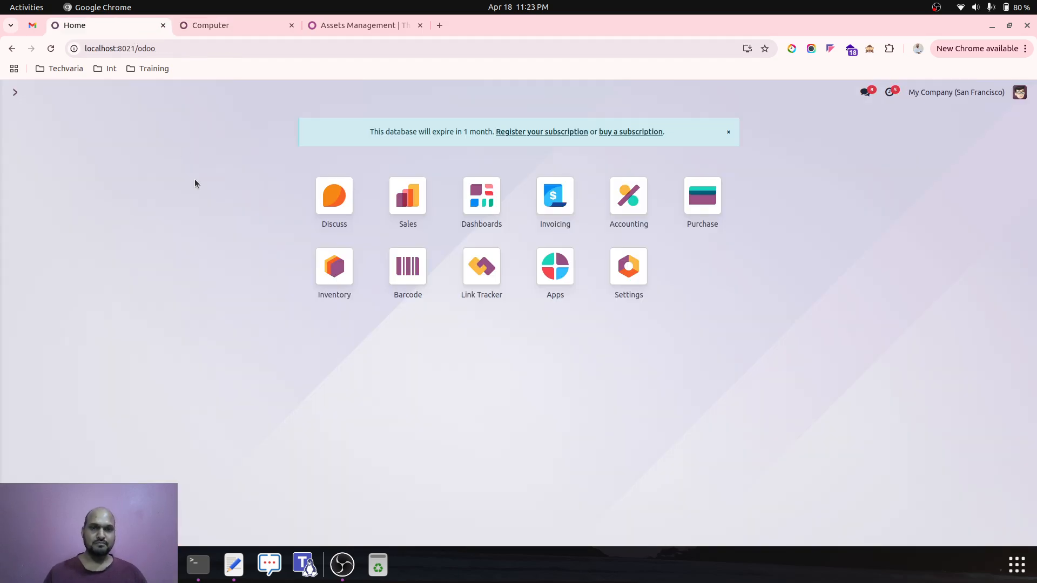
{"action": "left_click", "coordinate": [555, 266]}
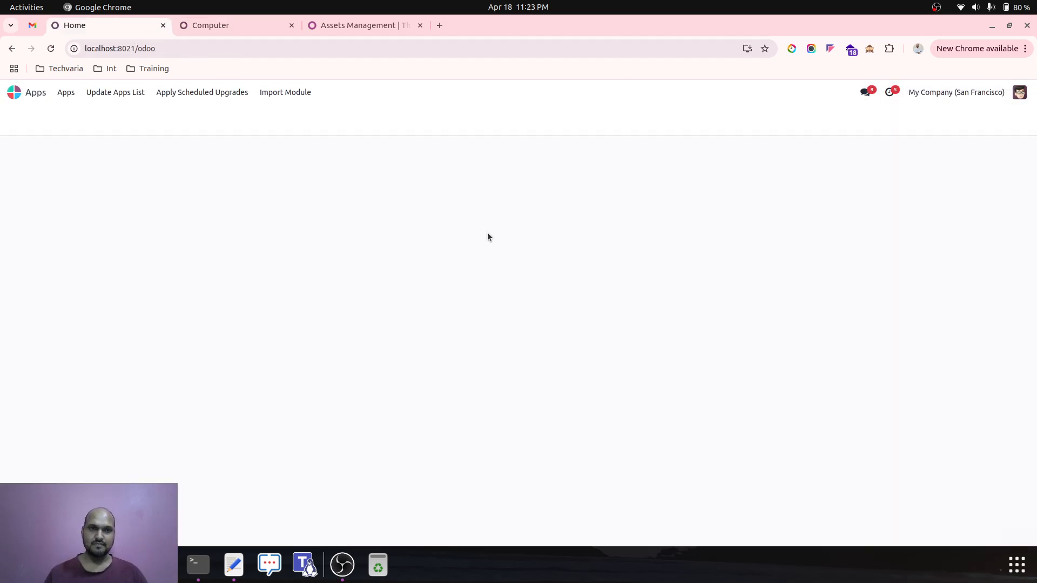
{"action": "type", "text": "asset"}
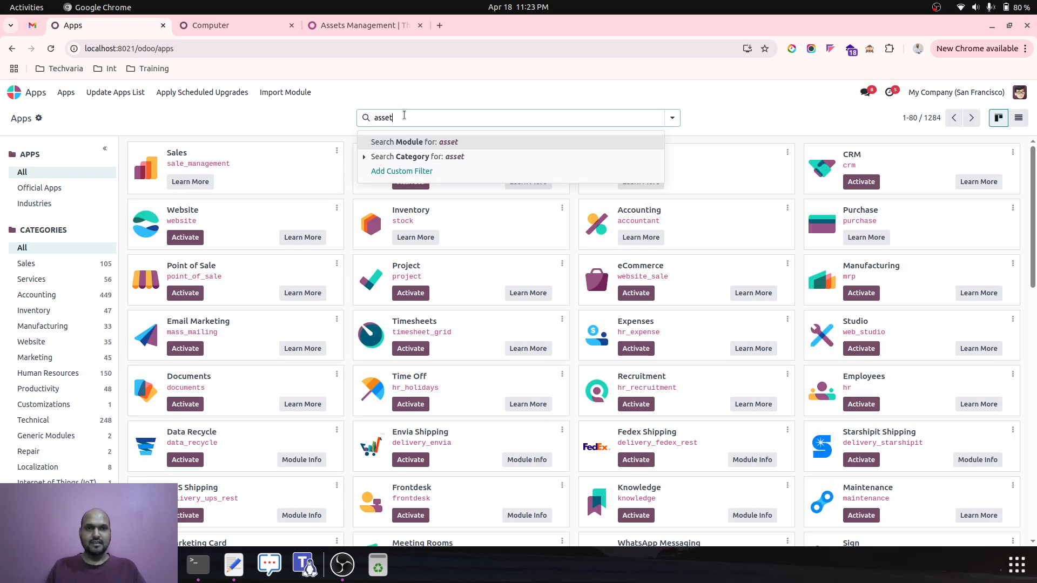
{"action": "key", "text": "Return"}
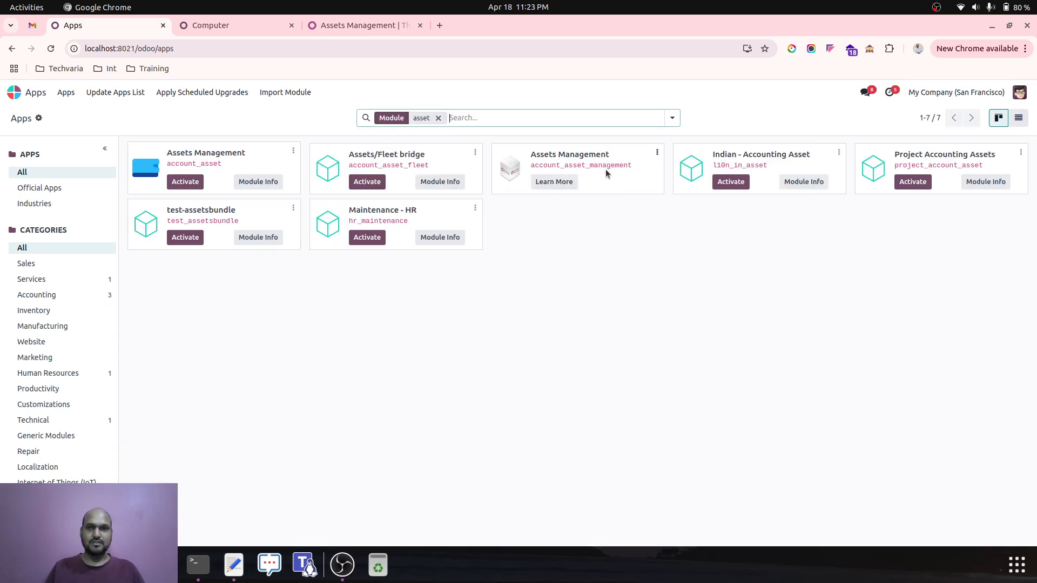
{"action": "left_click", "coordinate": [656, 152]}
{"action": "left_click", "coordinate": [634, 172]}
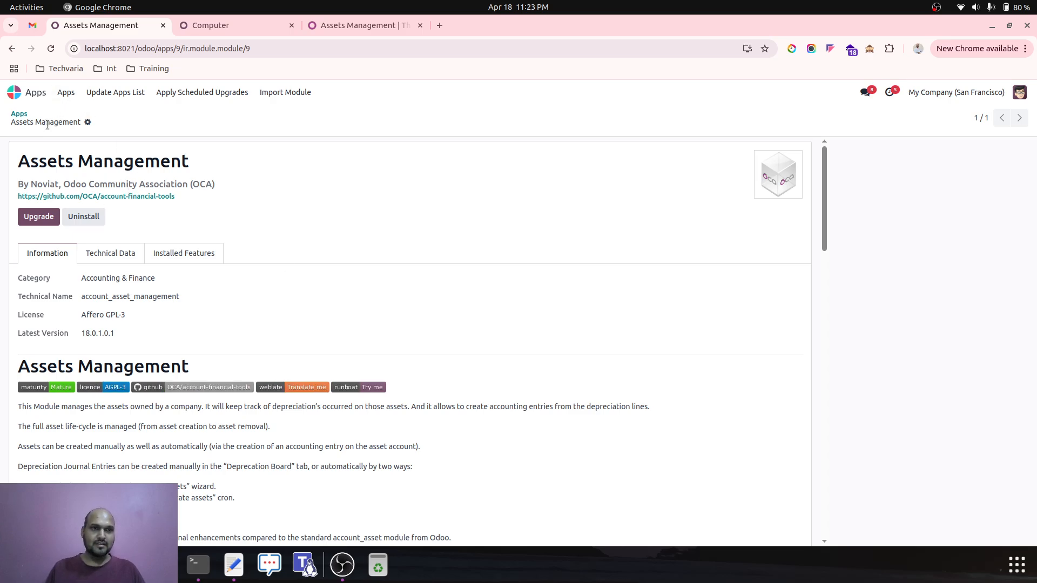
{"action": "left_click", "coordinate": [25, 114]}
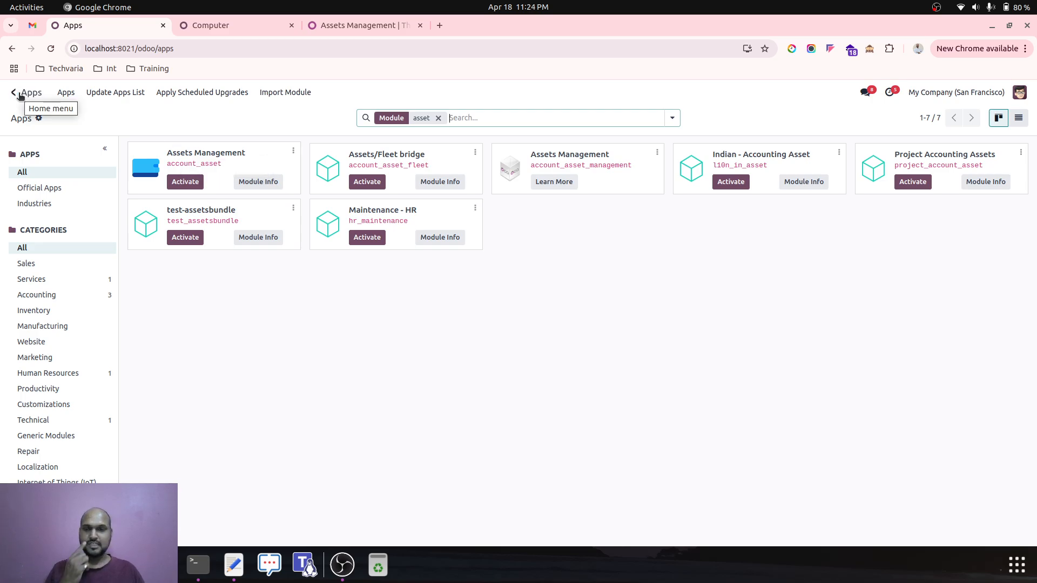
Open the list of Asset Groups in the local database's Accounting configuration.
{"action": "left_click", "coordinate": [16, 93]}
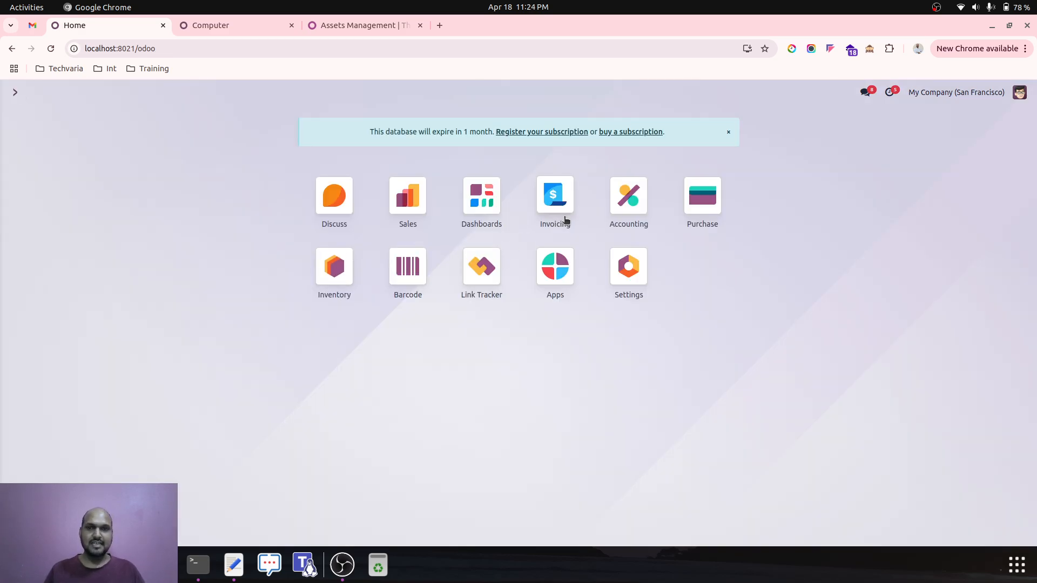
{"action": "left_click", "coordinate": [618, 216]}
{"action": "left_click", "coordinate": [340, 96]}
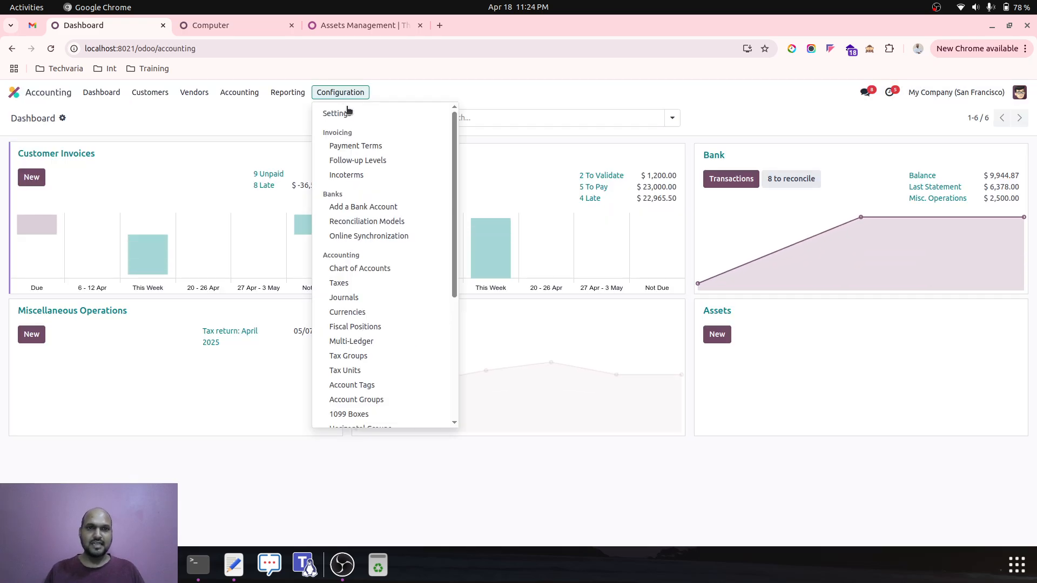
{"action": "scroll", "coordinate": [377, 348], "scroll_direction": "down", "scroll_amount": 4}
{"action": "left_click", "coordinate": [374, 417]}
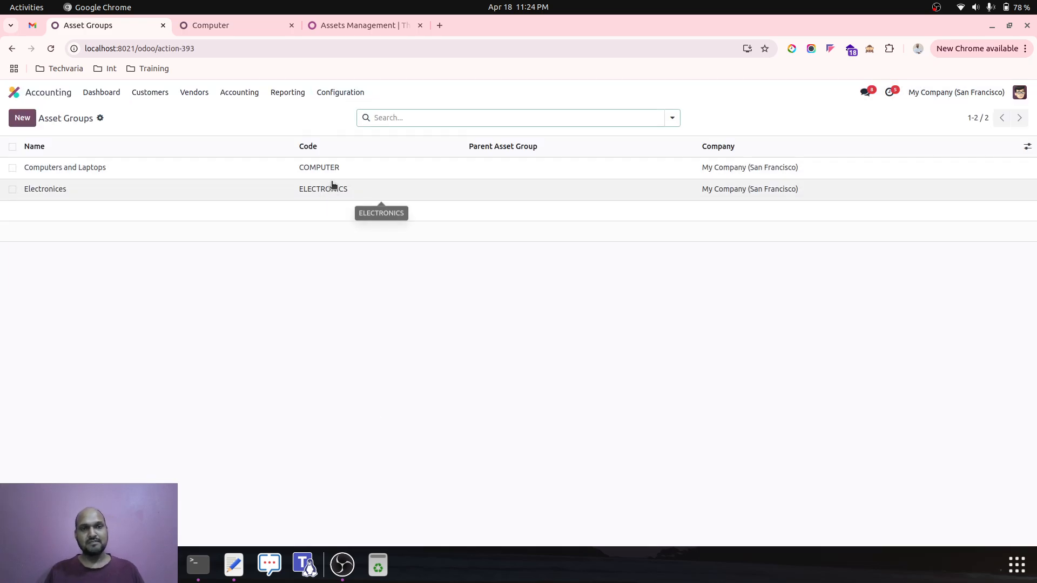
Open the Computers asset profile from the Accounting configuration's Asset Profiles.
{"action": "left_click", "coordinate": [343, 92]}
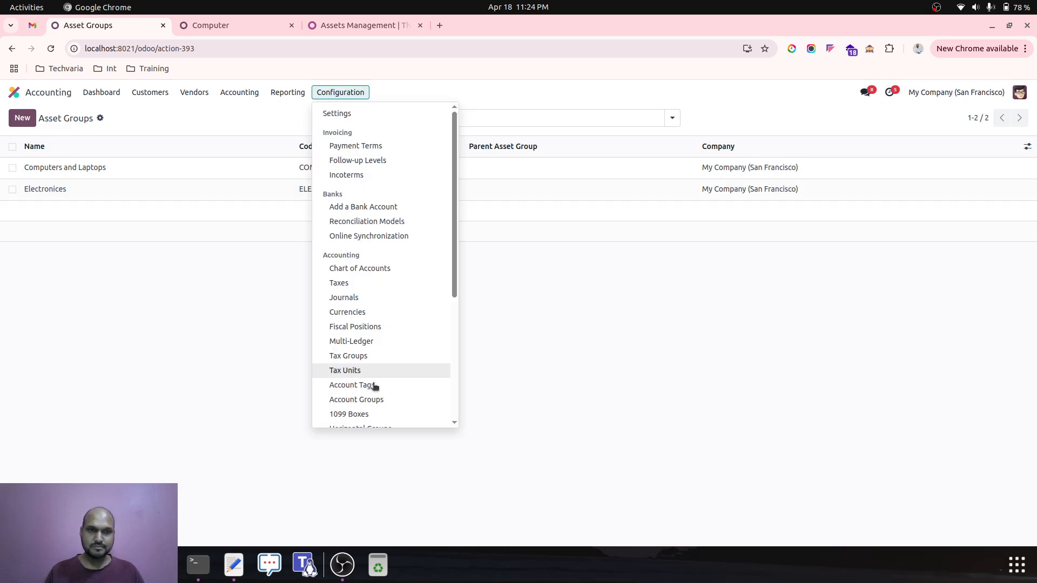
{"action": "scroll", "coordinate": [348, 387], "scroll_direction": "down", "scroll_amount": 5}
{"action": "left_click", "coordinate": [371, 400]}
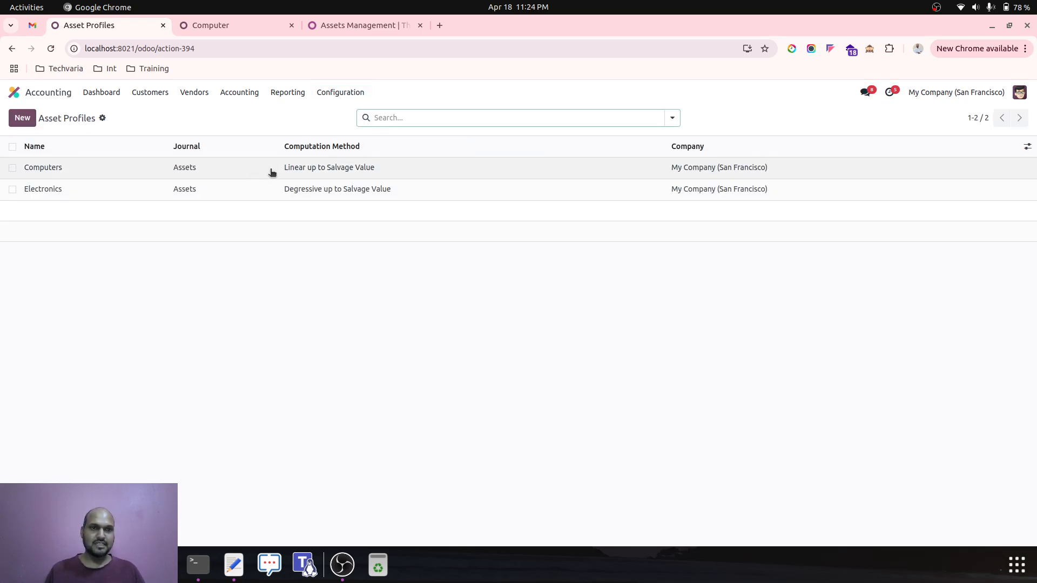
{"action": "left_click", "coordinate": [271, 172]}
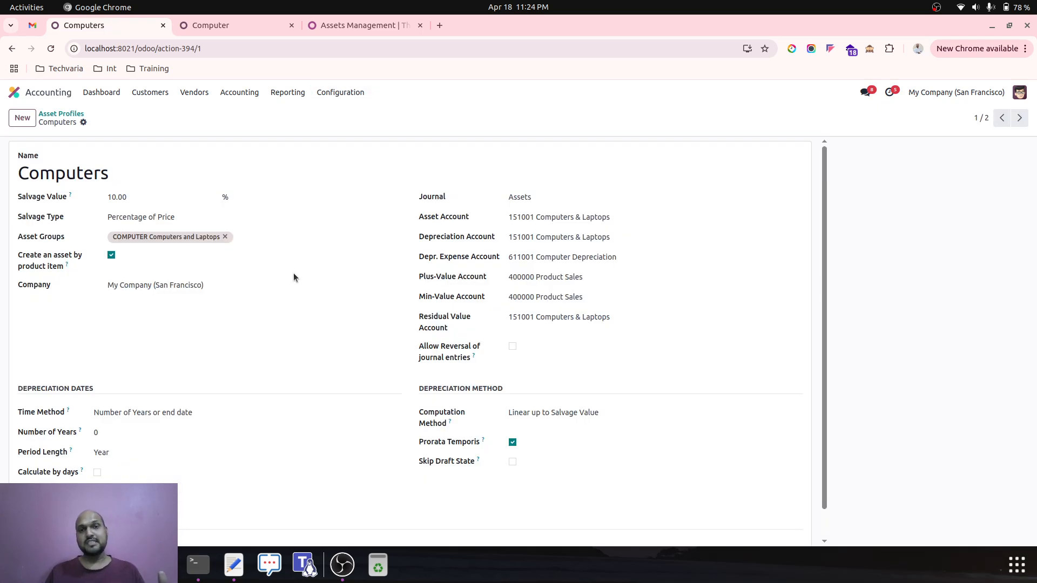
In the edu-services-test database, start a new asset model and view the choices for its Fixed Asset Account.
{"action": "left_click", "coordinate": [254, 25]}
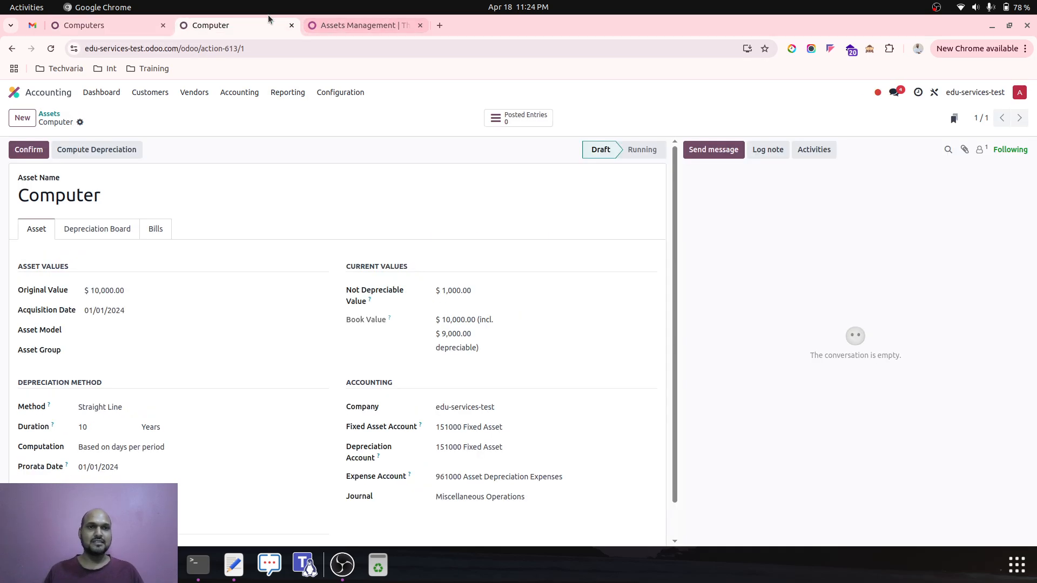
{"action": "left_click", "coordinate": [328, 91]}
{"action": "scroll", "coordinate": [346, 260], "scroll_direction": "down", "scroll_amount": 5}
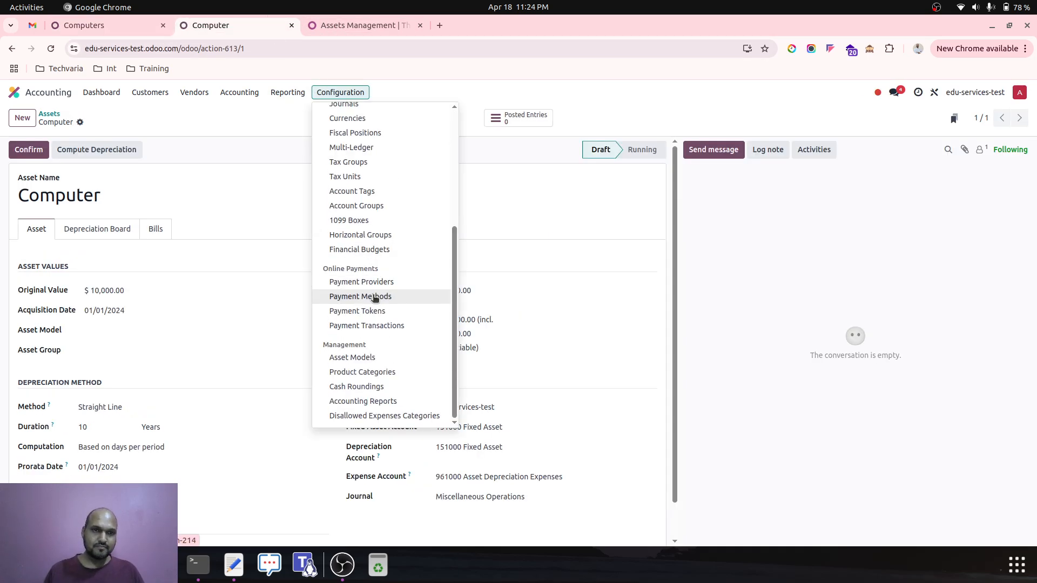
{"action": "scroll", "coordinate": [375, 299], "scroll_direction": "up", "scroll_amount": 1}
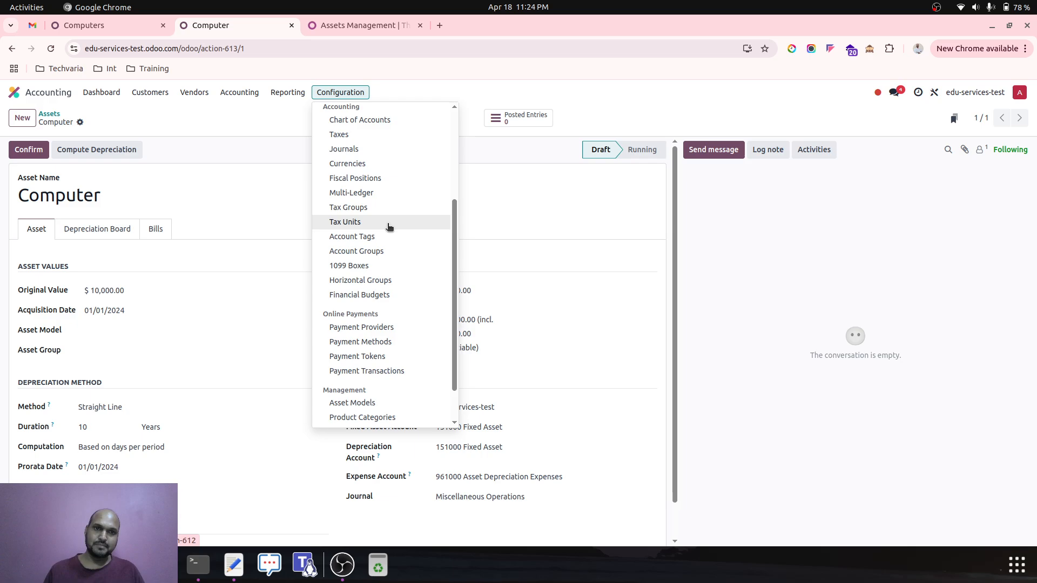
{"action": "scroll", "coordinate": [386, 239], "scroll_direction": "up", "scroll_amount": 1}
{"action": "scroll", "coordinate": [387, 235], "scroll_direction": "down", "scroll_amount": 3}
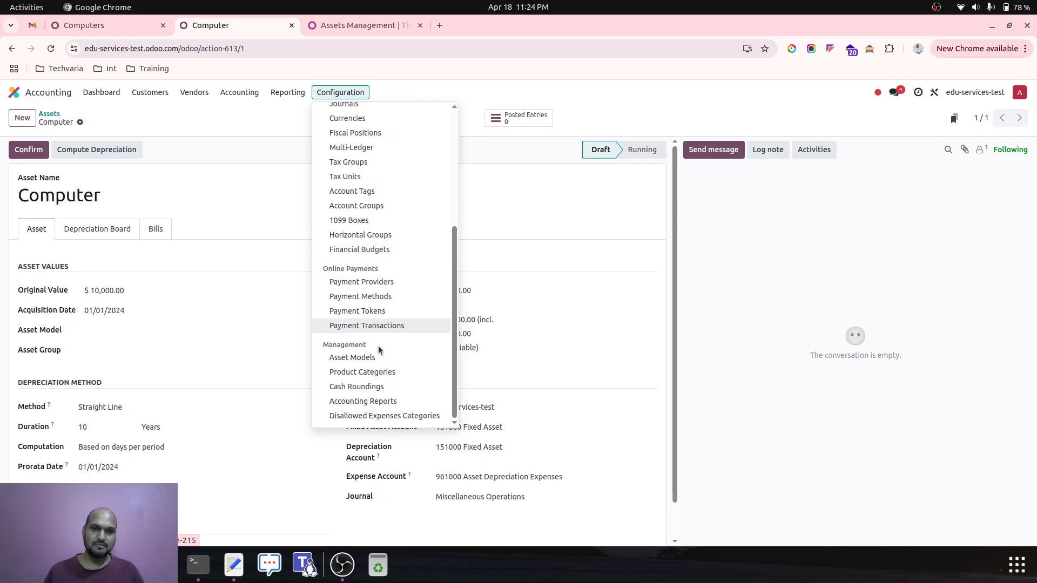
{"action": "left_click", "coordinate": [380, 357]}
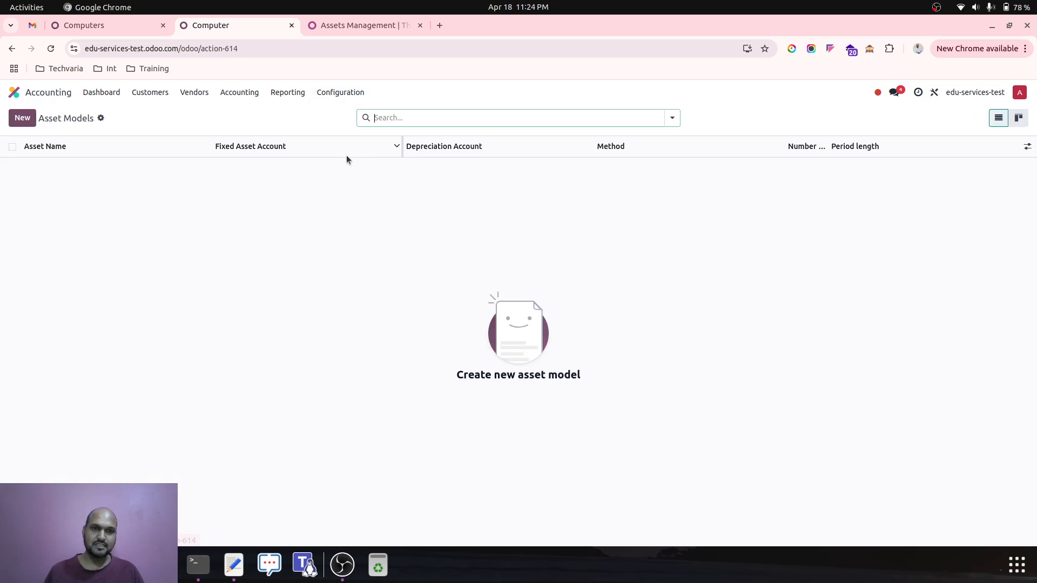
{"action": "left_click", "coordinate": [22, 118]}
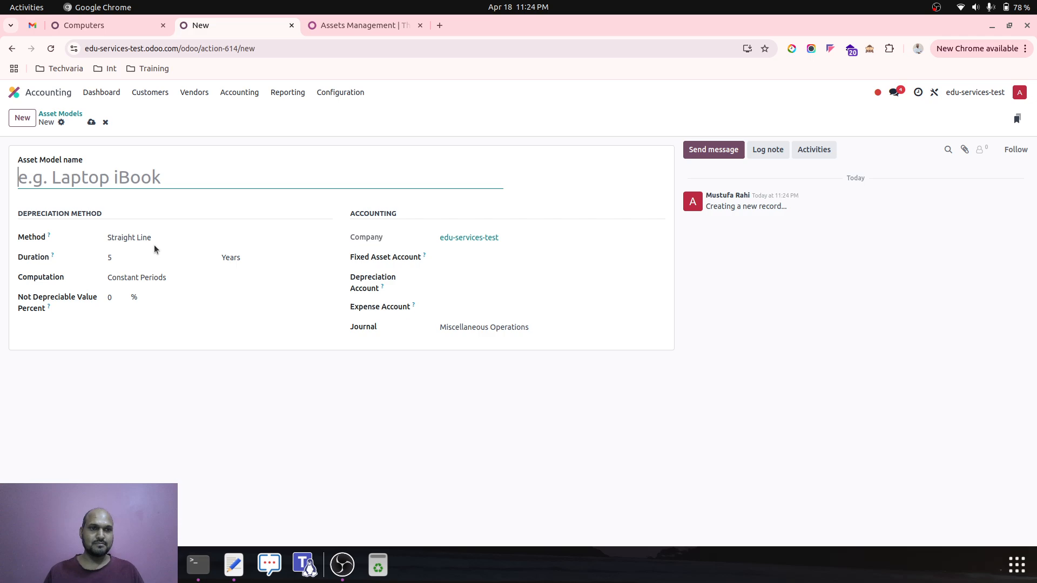
{"action": "left_click", "coordinate": [475, 262]}
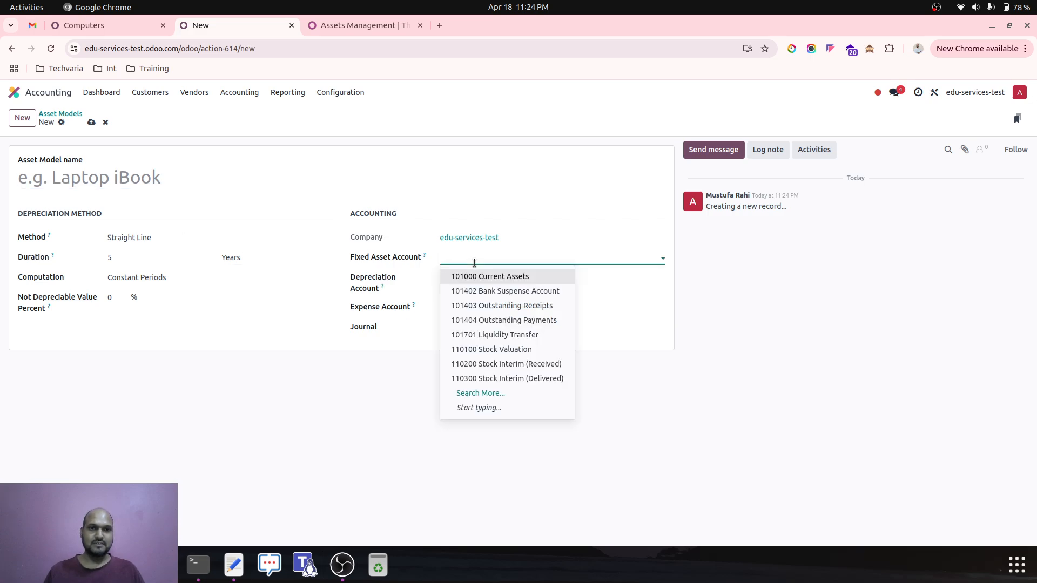
{"action": "left_click", "coordinate": [474, 262]}
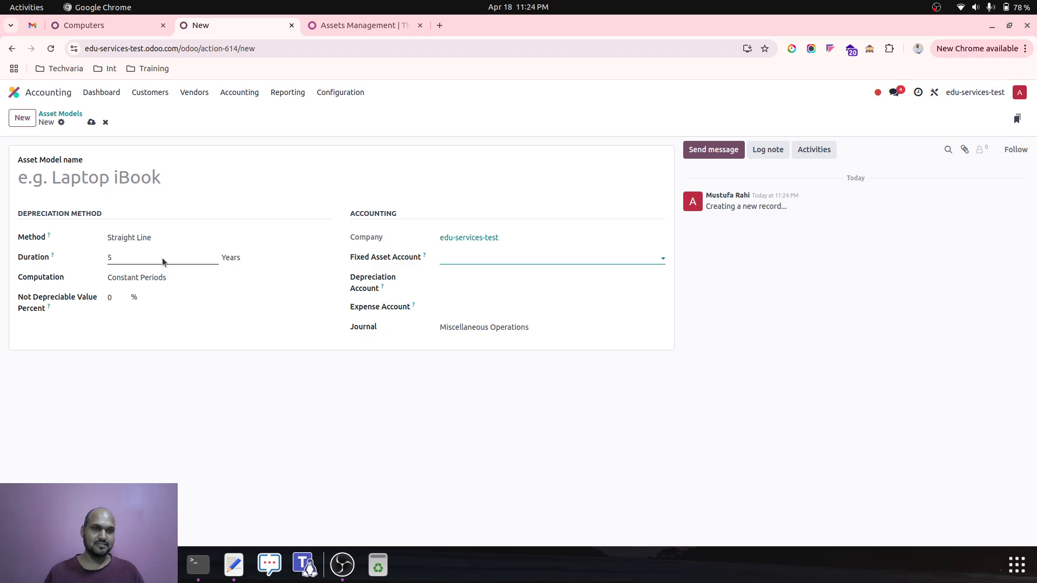
Return to the local Computers asset profile and examine its Salvage Type options and Asset Groups.
{"action": "left_click", "coordinate": [119, 26]}
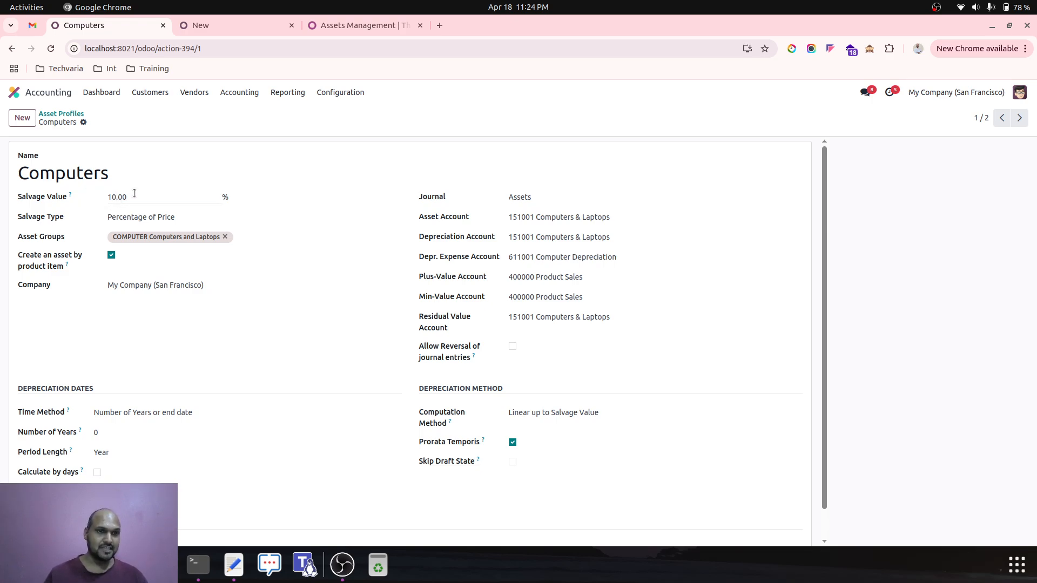
{"action": "left_click", "coordinate": [152, 219]}
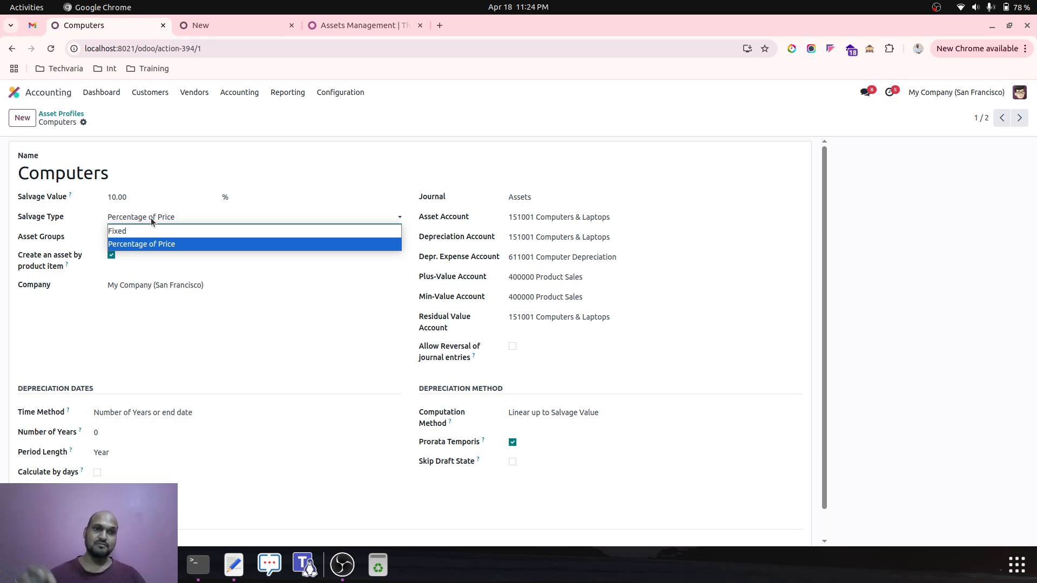
{"action": "left_click", "coordinate": [151, 218]}
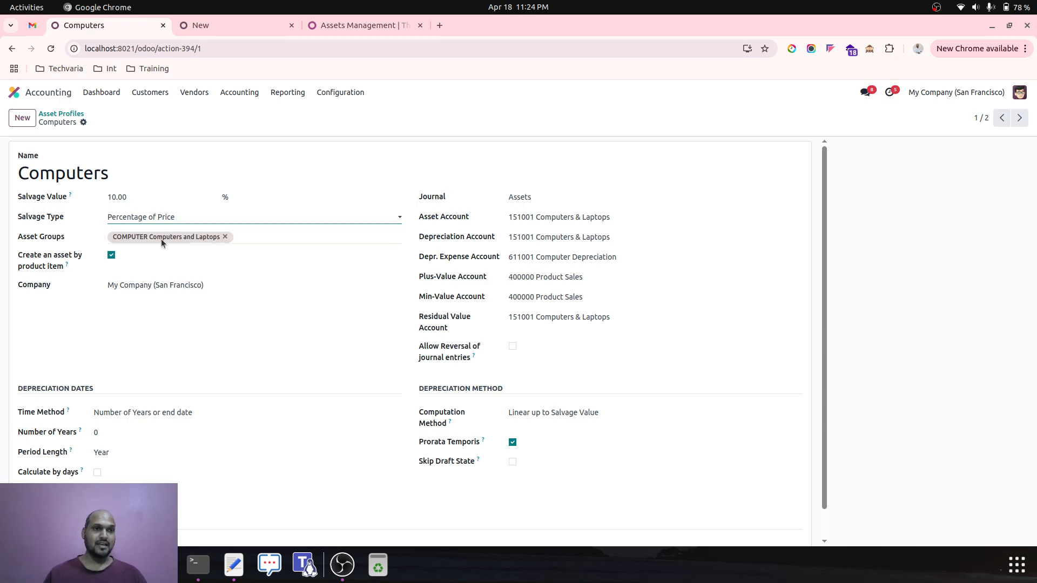
{"action": "left_click", "coordinate": [250, 237]}
{"action": "left_click", "coordinate": [251, 238]}
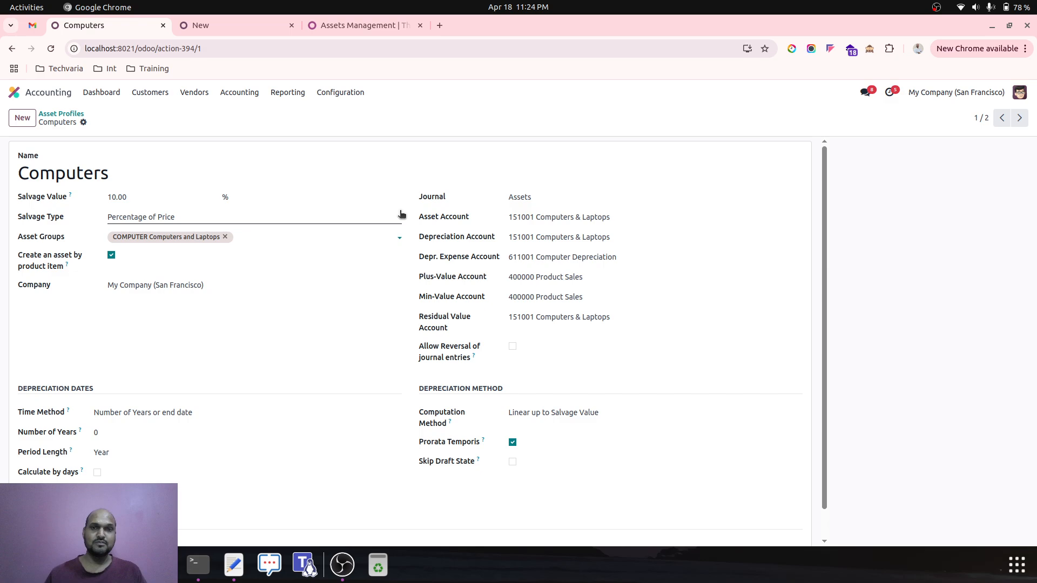
Compare the account fields of the Computers asset profile with those of the new Enterprise asset model.
{"action": "left_click", "coordinate": [558, 219]}
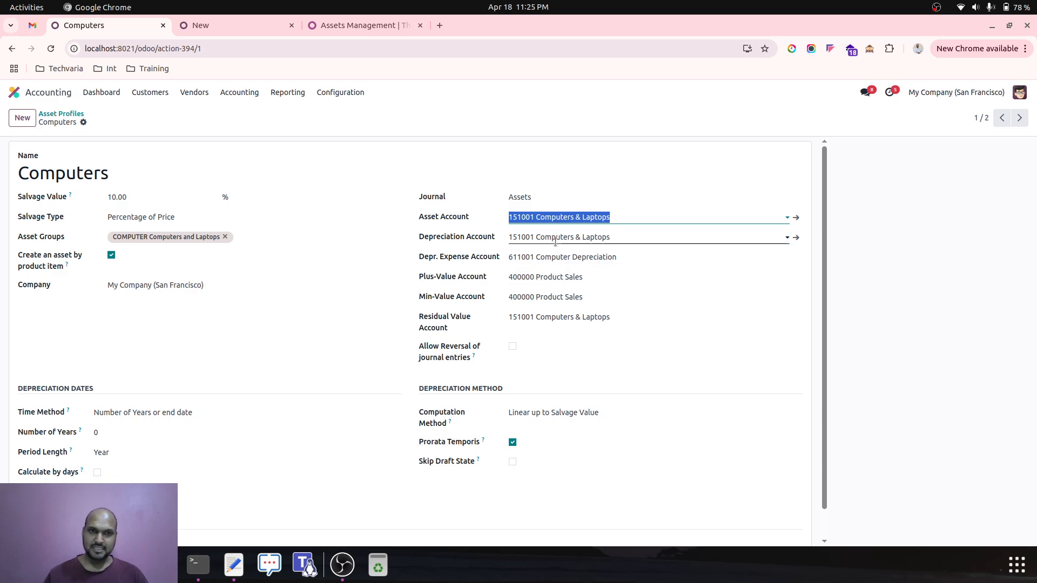
{"action": "left_click", "coordinate": [270, 31]}
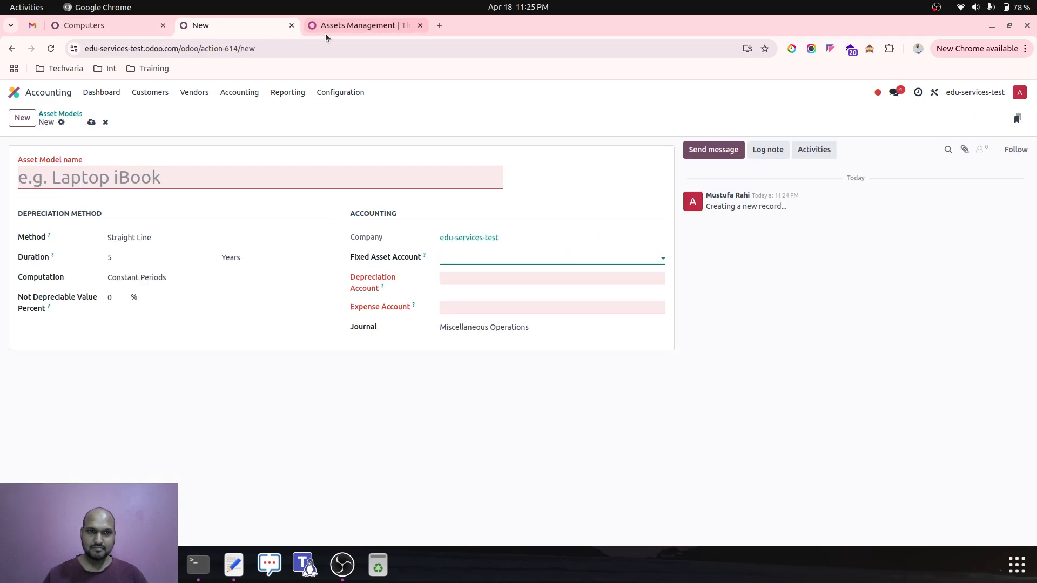
{"action": "left_click", "coordinate": [130, 32]}
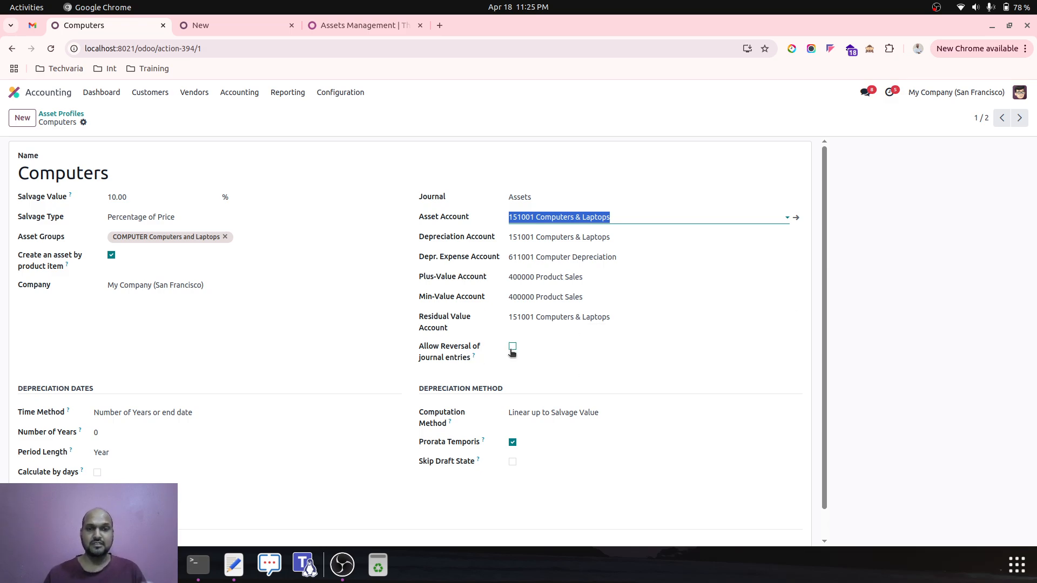
Compare the Computation Method options of the Computers asset profile with the depreciation Method options of the new Enterprise asset model.
{"action": "scroll", "coordinate": [536, 378], "scroll_direction": "down", "scroll_amount": 1}
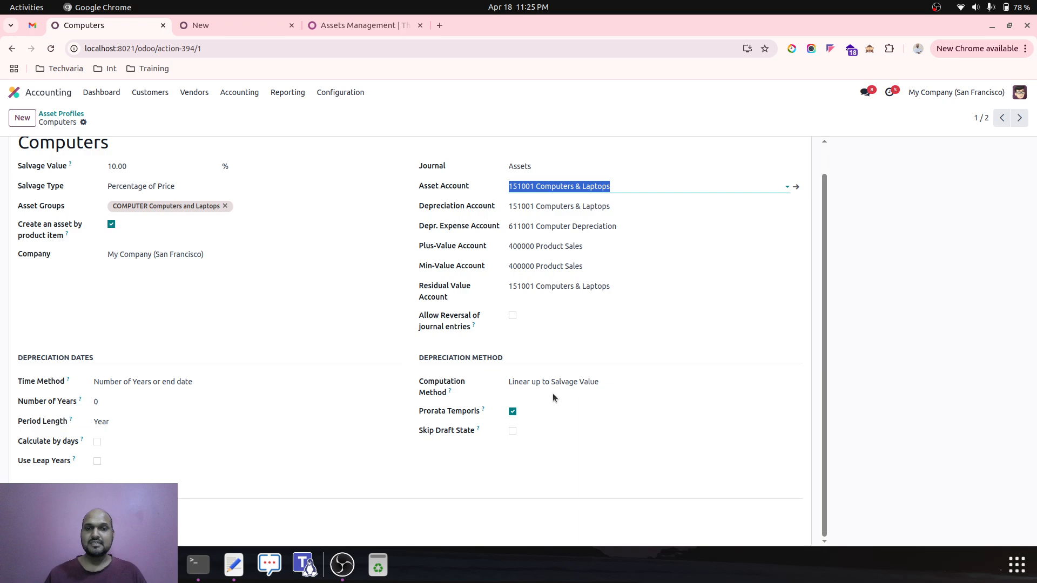
{"action": "left_click", "coordinate": [565, 386]}
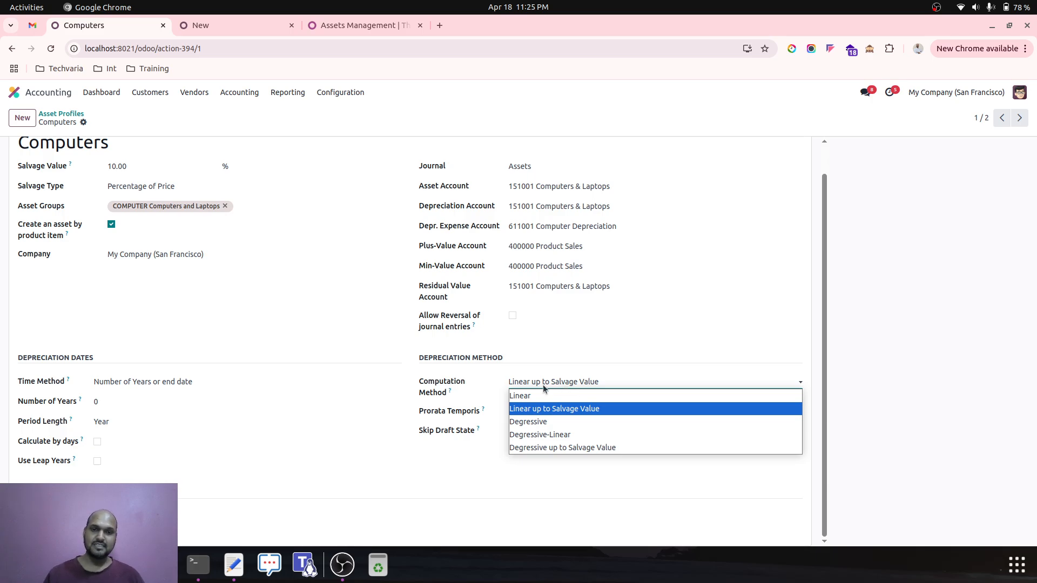
{"action": "left_click", "coordinate": [249, 27]}
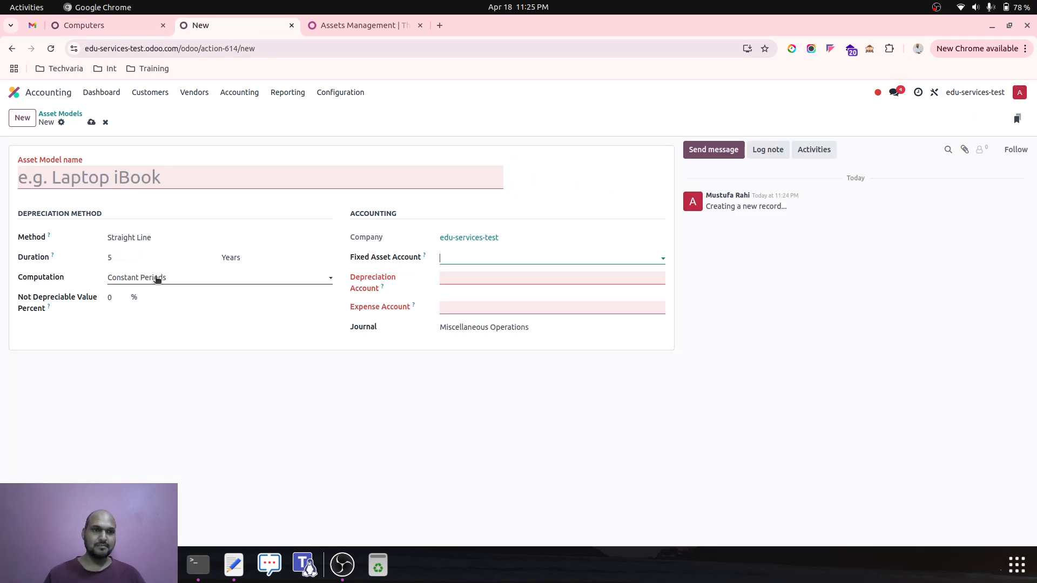
{"action": "left_click", "coordinate": [180, 241]}
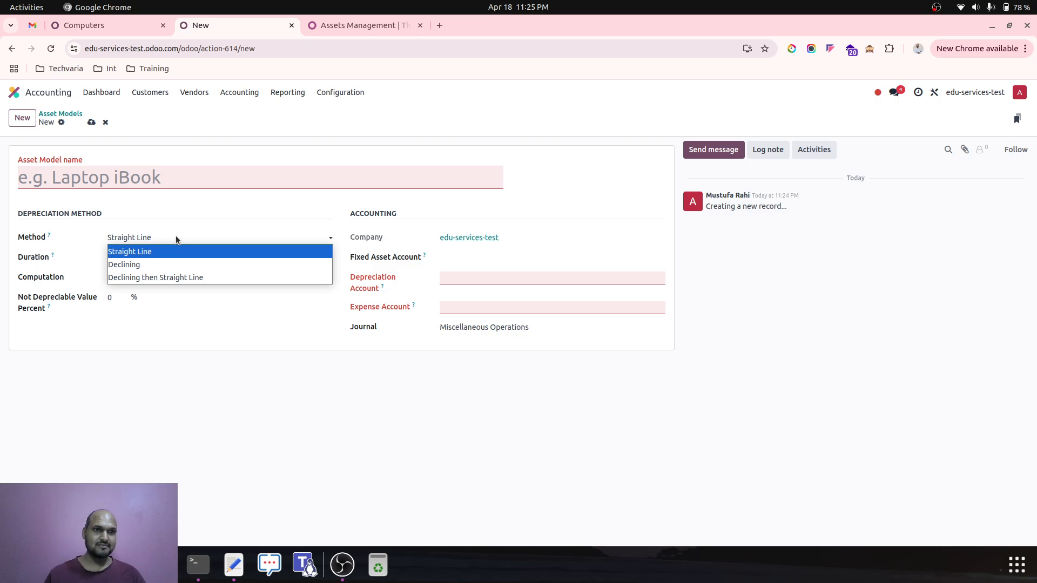
{"action": "left_click", "coordinate": [122, 29]}
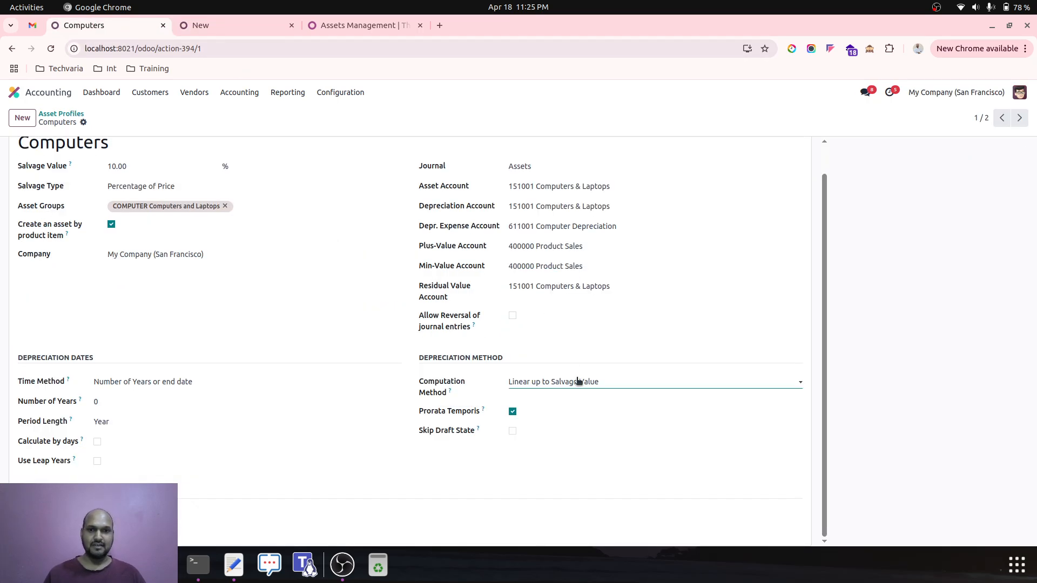
{"action": "left_click", "coordinate": [577, 383]}
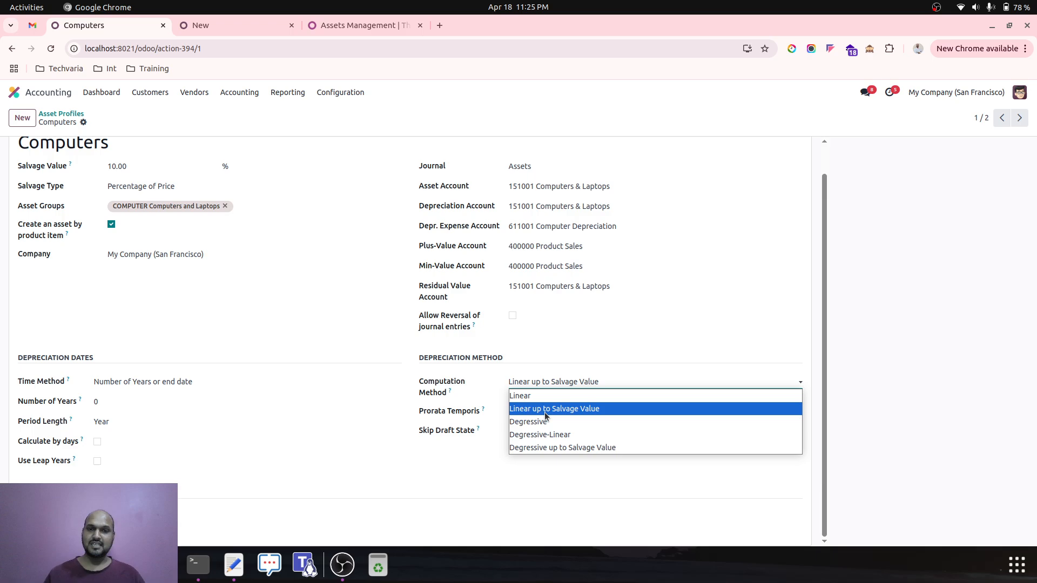
{"action": "left_click", "coordinate": [212, 19]}
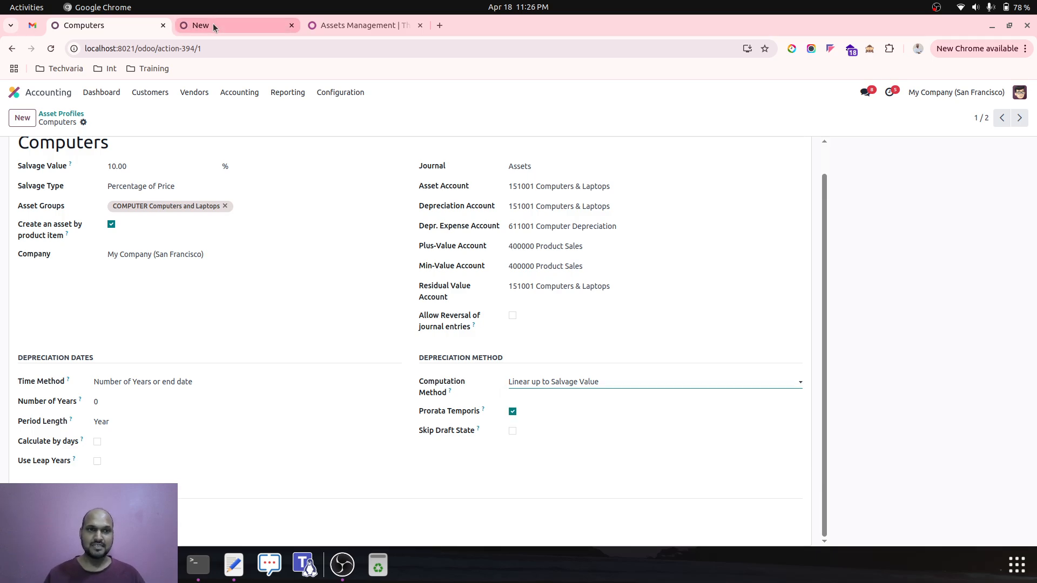
{"action": "left_click", "coordinate": [213, 24]}
{"action": "left_click", "coordinate": [151, 238]}
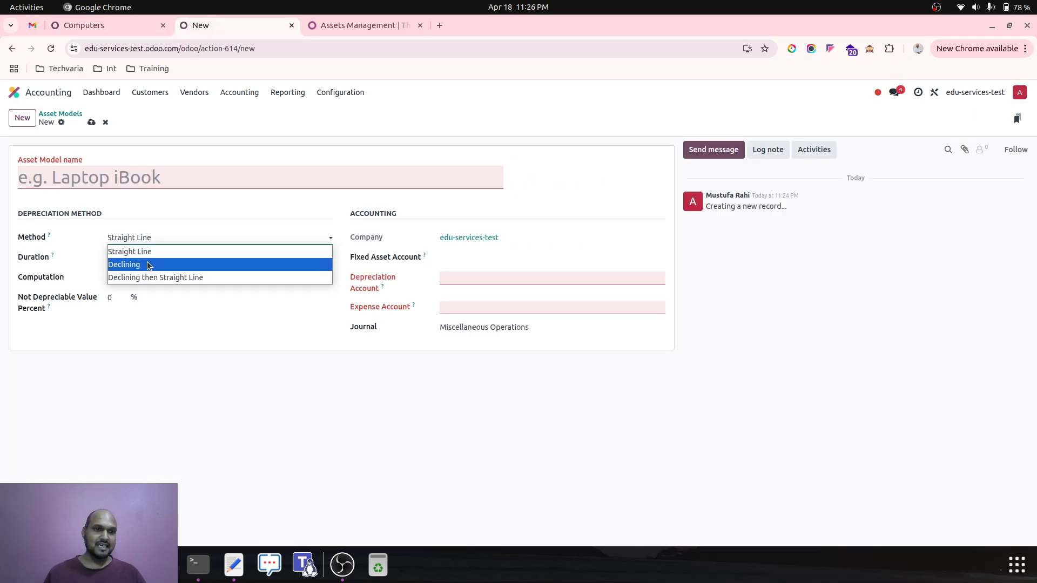
Contrast the Enterprise model's Straight Line and Declining methods with the Computers profile's Linear and Degressive up to Salvage Value methods.
{"action": "left_click", "coordinate": [118, 28]}
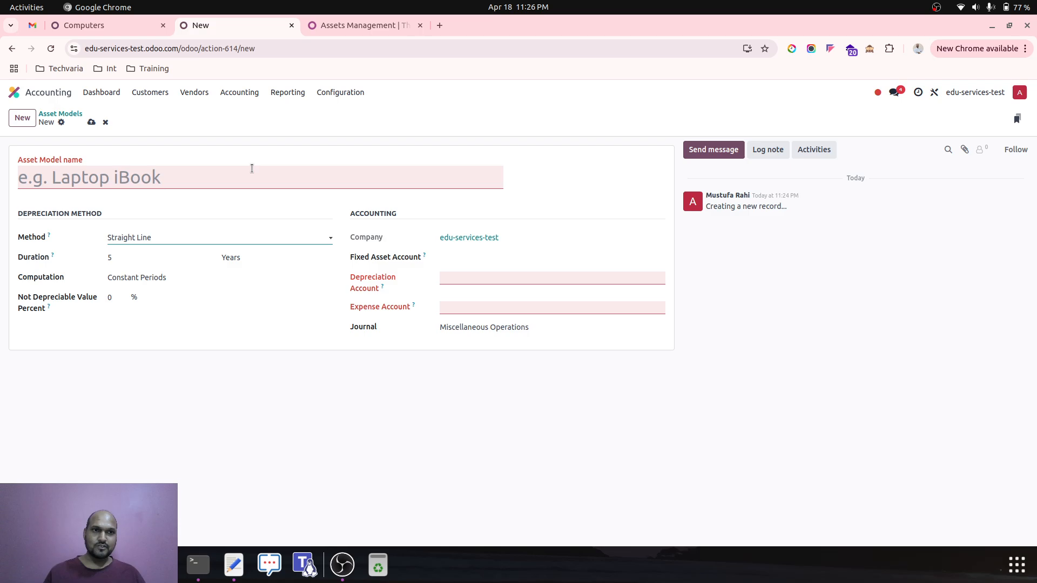
{"action": "left_click", "coordinate": [108, 25]}
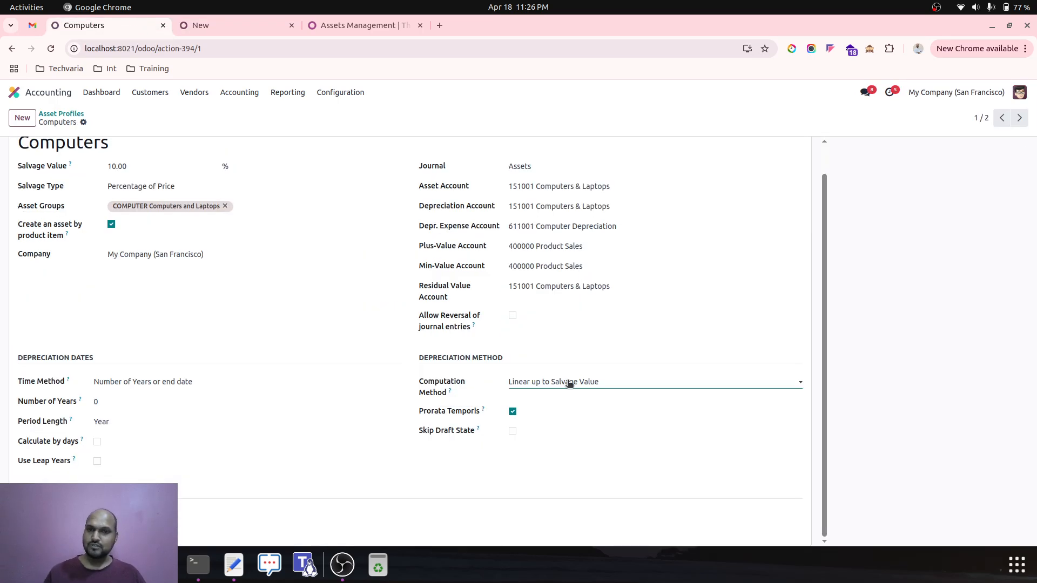
{"action": "left_click", "coordinate": [568, 382]}
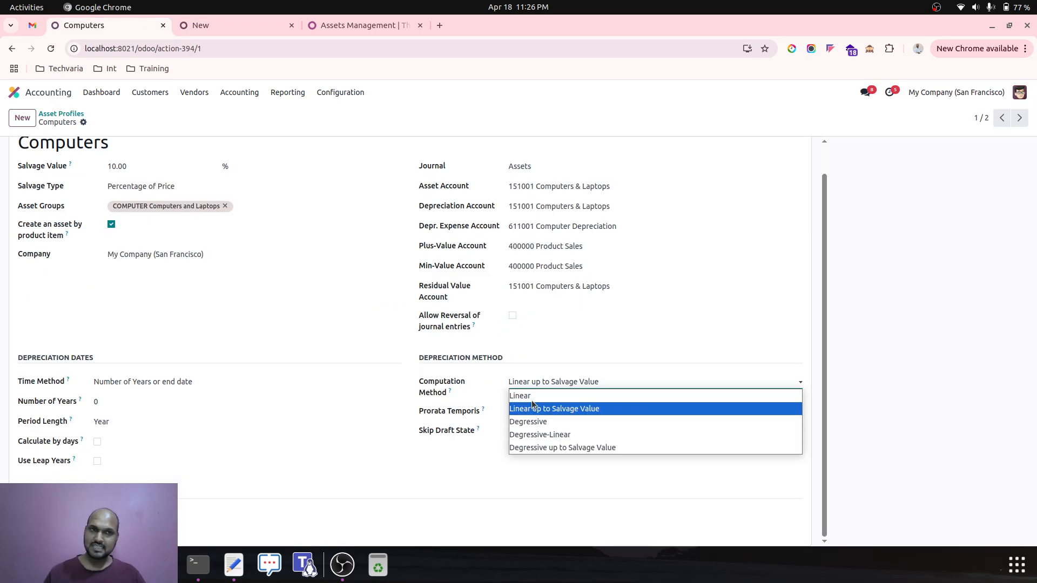
{"action": "left_click", "coordinate": [223, 25]}
{"action": "left_click", "coordinate": [158, 237]}
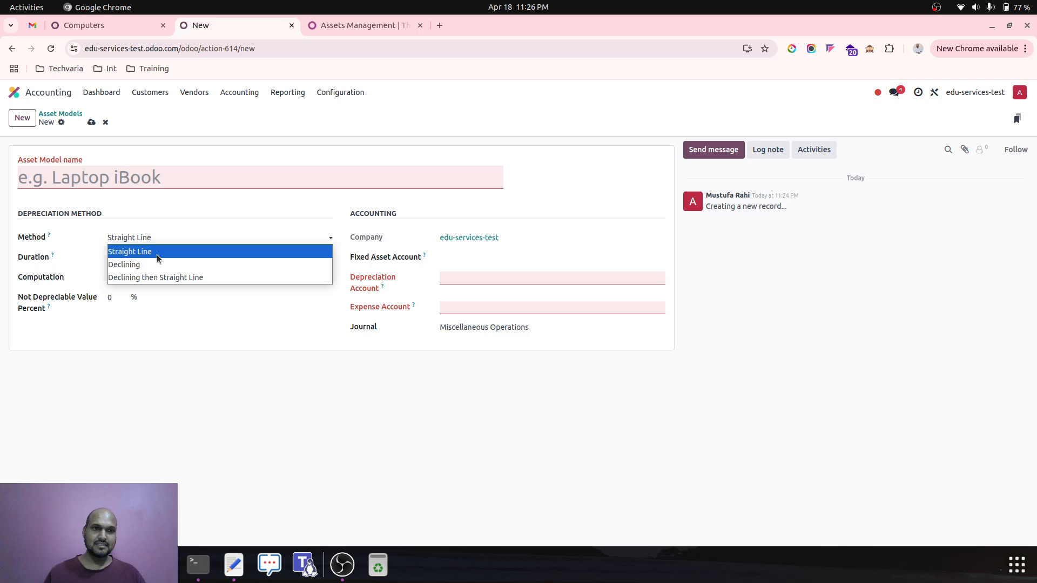
{"action": "left_click", "coordinate": [111, 26]}
{"action": "left_click", "coordinate": [554, 380]}
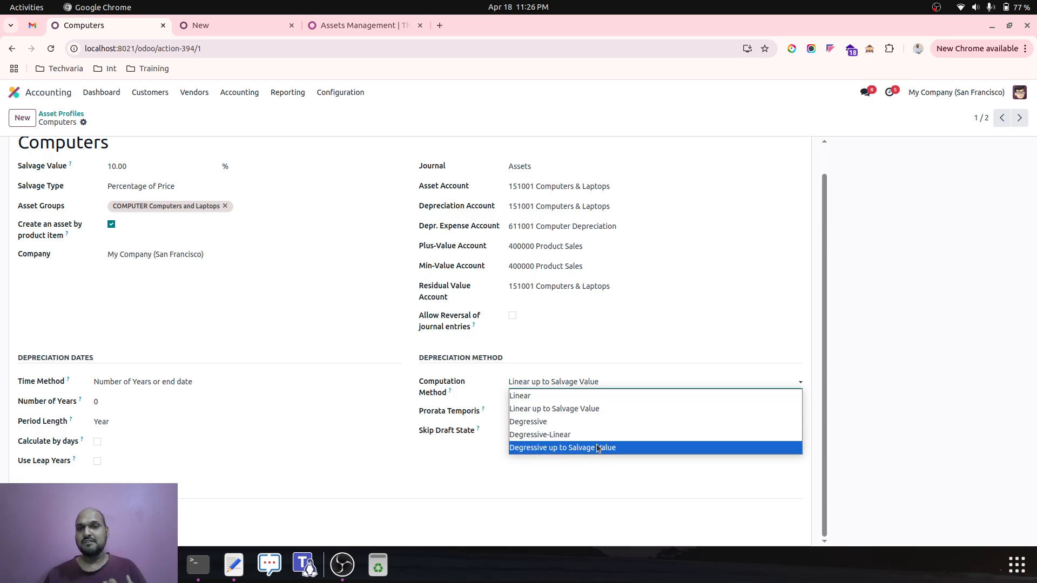
{"action": "left_click", "coordinate": [599, 476]}
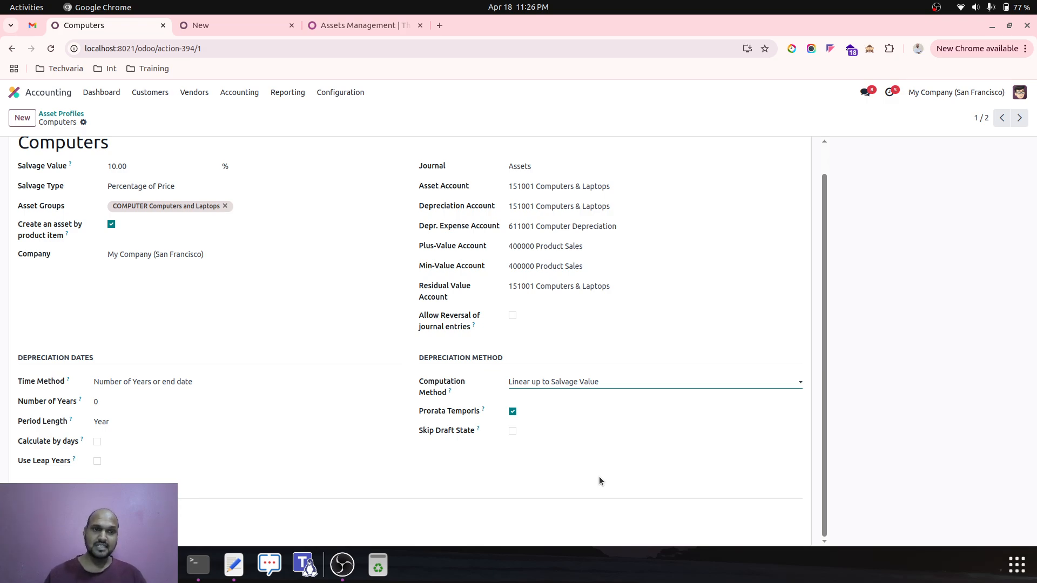
Examine the Computers profile's depreciation date settings: Time Method options, Number of Years, Period Length and Use Leap Years.
{"action": "left_click", "coordinate": [214, 382]}
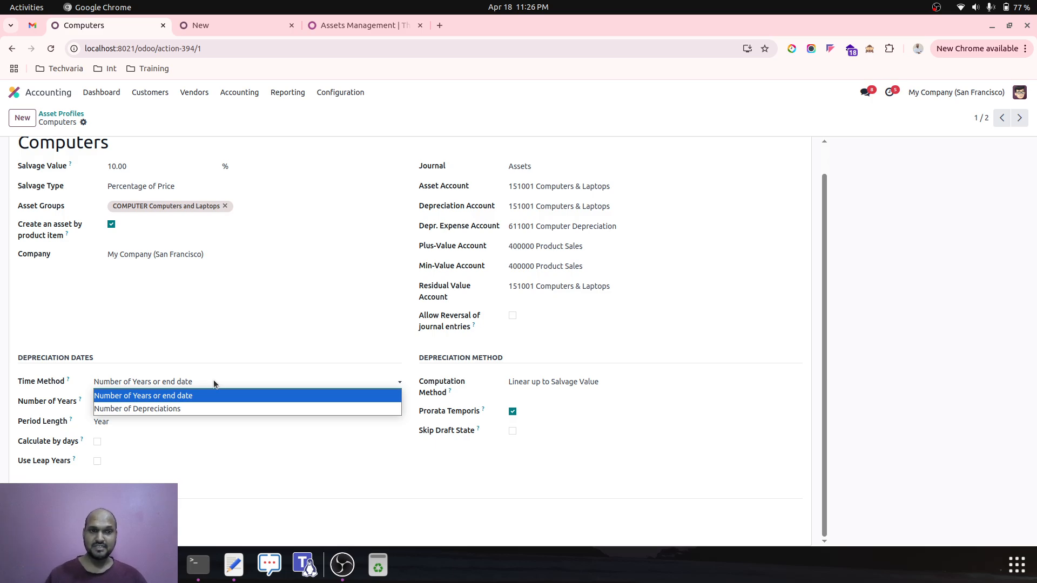
{"action": "left_click", "coordinate": [196, 394]}
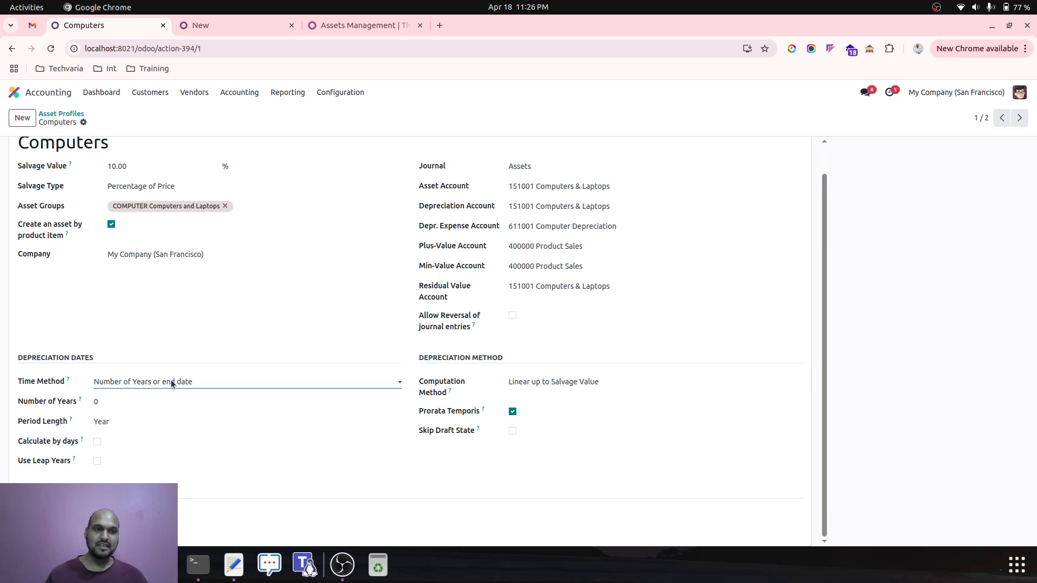
{"action": "left_click", "coordinate": [141, 421]}
{"action": "left_click", "coordinate": [140, 421]}
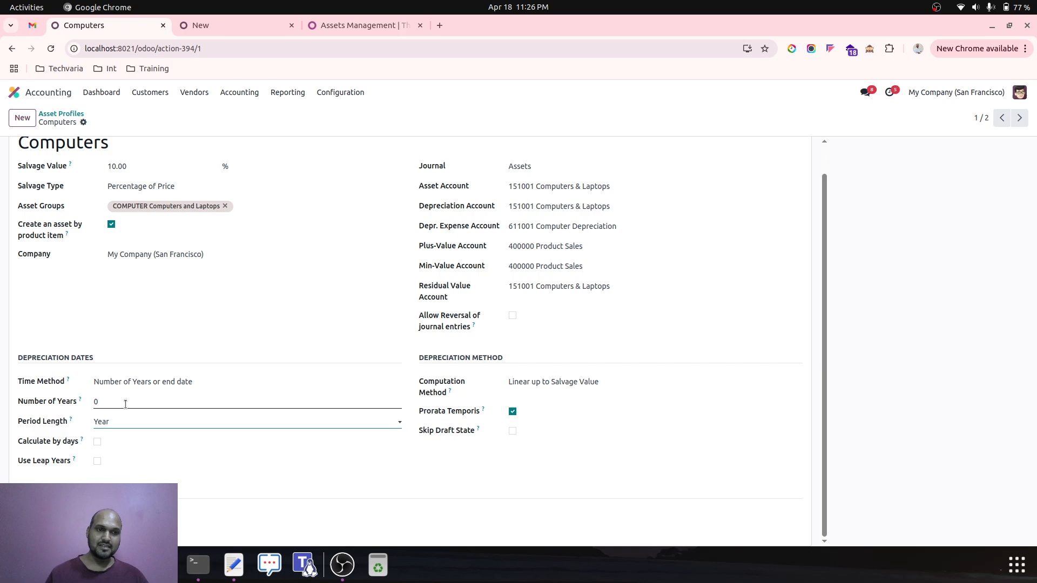
{"action": "left_click", "coordinate": [124, 403]}
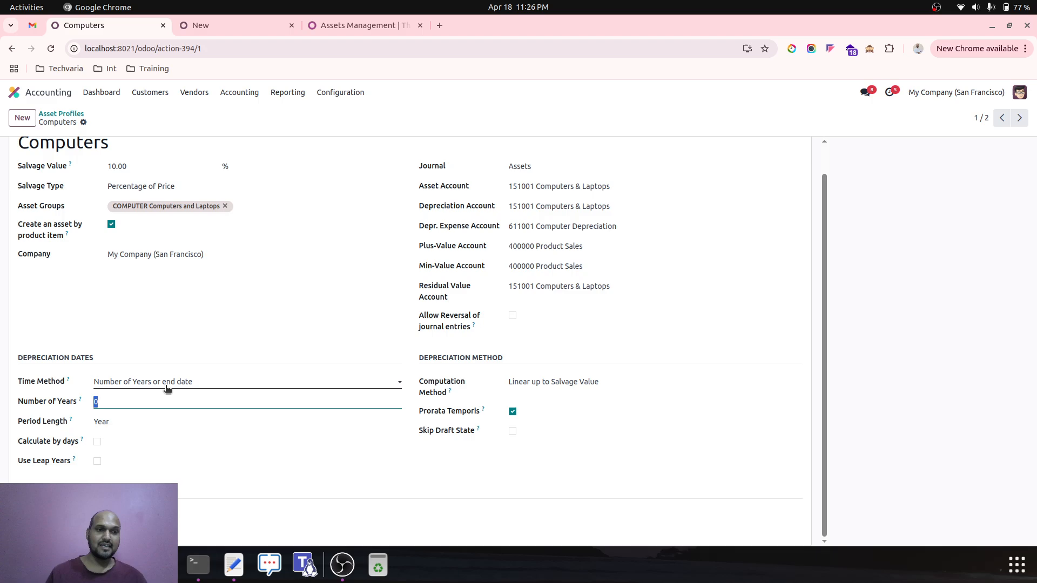
{"action": "mouse_move", "coordinate": [77, 461]}
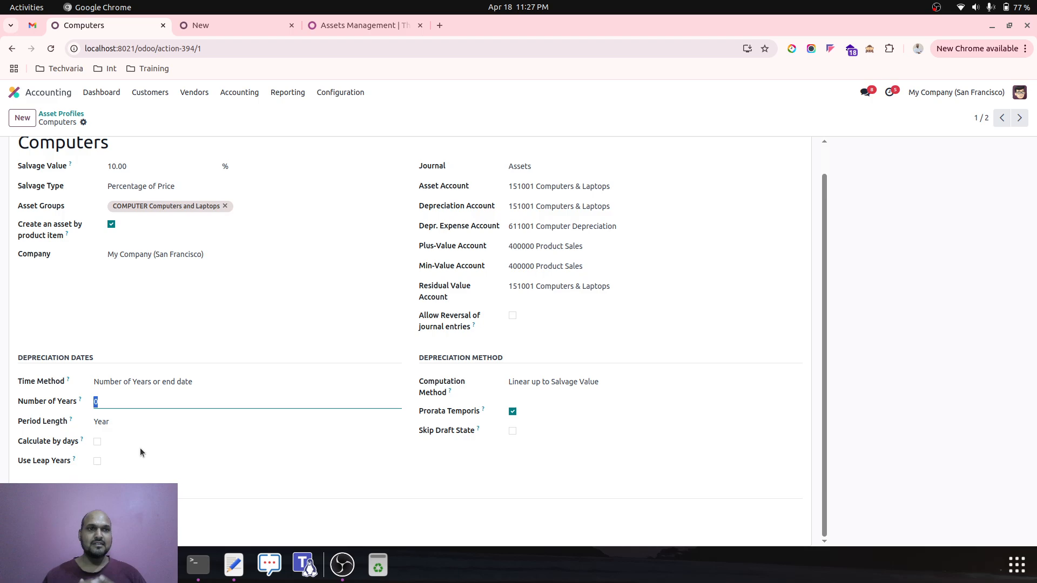
Review the Computers profile's Salvage Type options and open the Electronics asset profile.
{"action": "scroll", "coordinate": [141, 448], "scroll_direction": "up", "scroll_amount": 1}
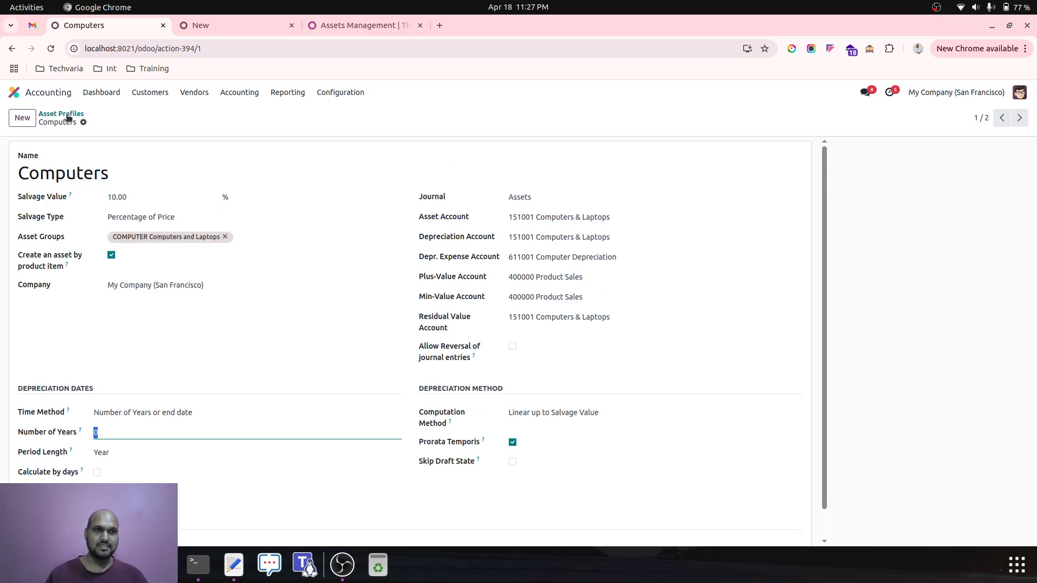
{"action": "left_click", "coordinate": [106, 206]}
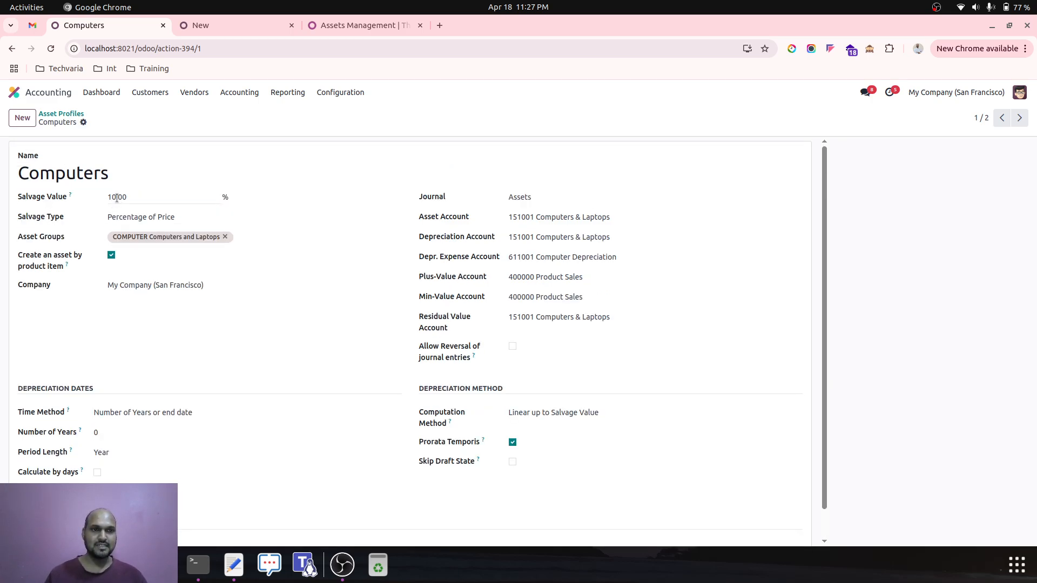
{"action": "left_click", "coordinate": [153, 223]}
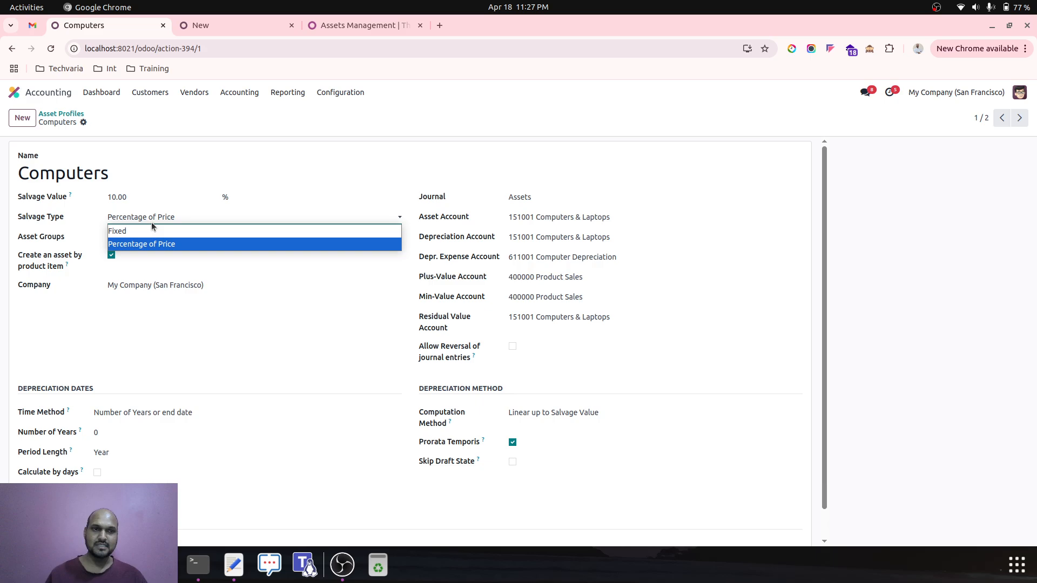
{"action": "left_click", "coordinate": [154, 227]}
{"action": "left_click", "coordinate": [70, 114]}
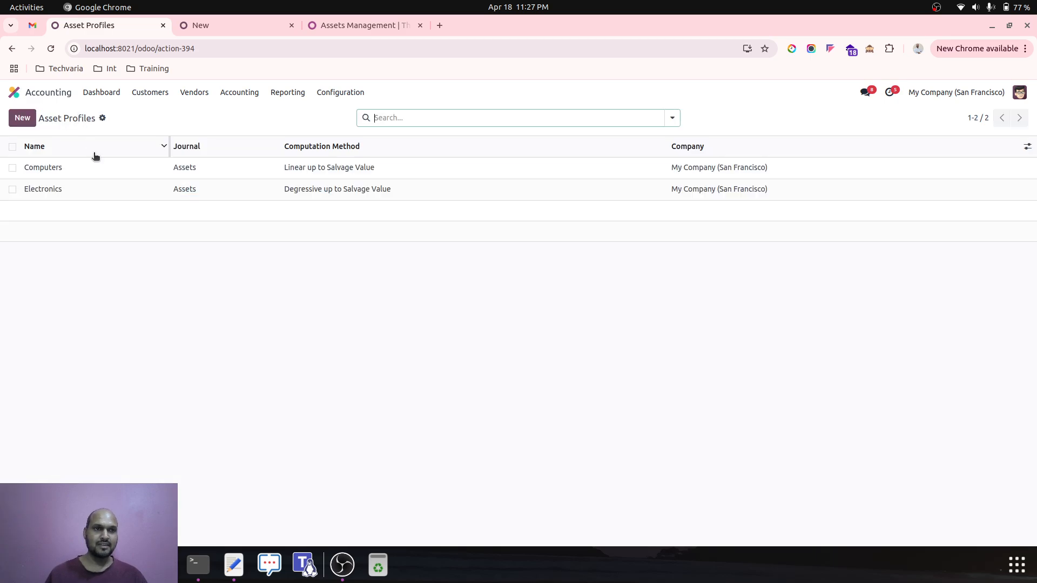
{"action": "left_click", "coordinate": [113, 189]}
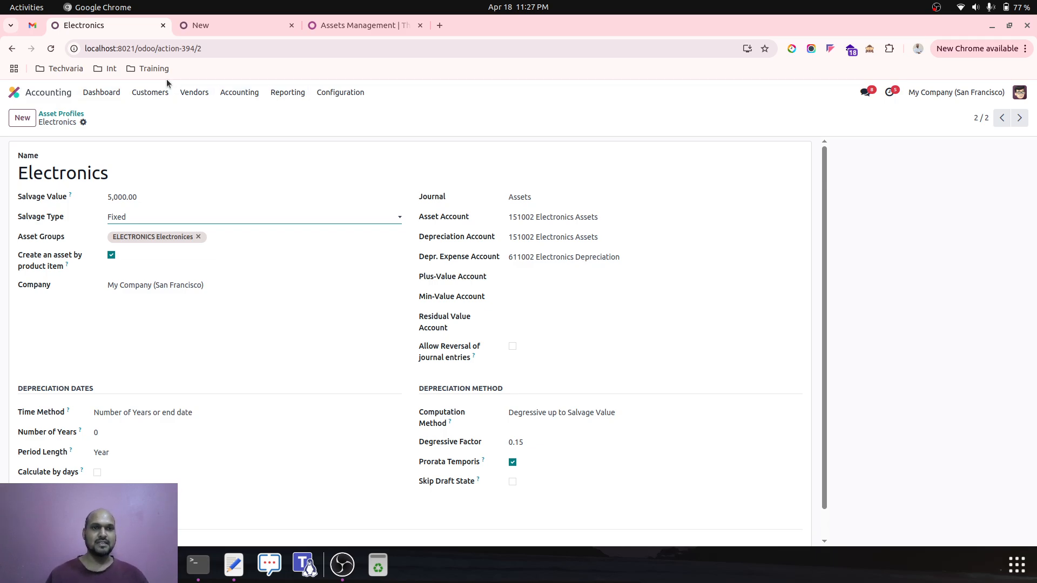
Go to the local Invoicing assets and open the Desktop Computer 1 asset.
{"action": "left_click", "coordinate": [49, 92]}
{"action": "left_click", "coordinate": [545, 216]}
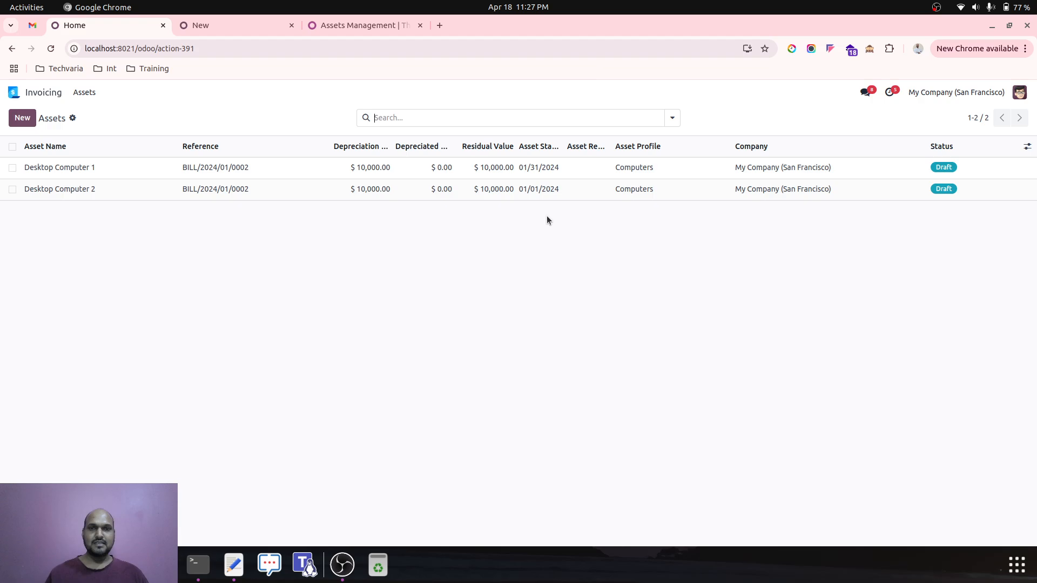
{"action": "left_click", "coordinate": [85, 97]}
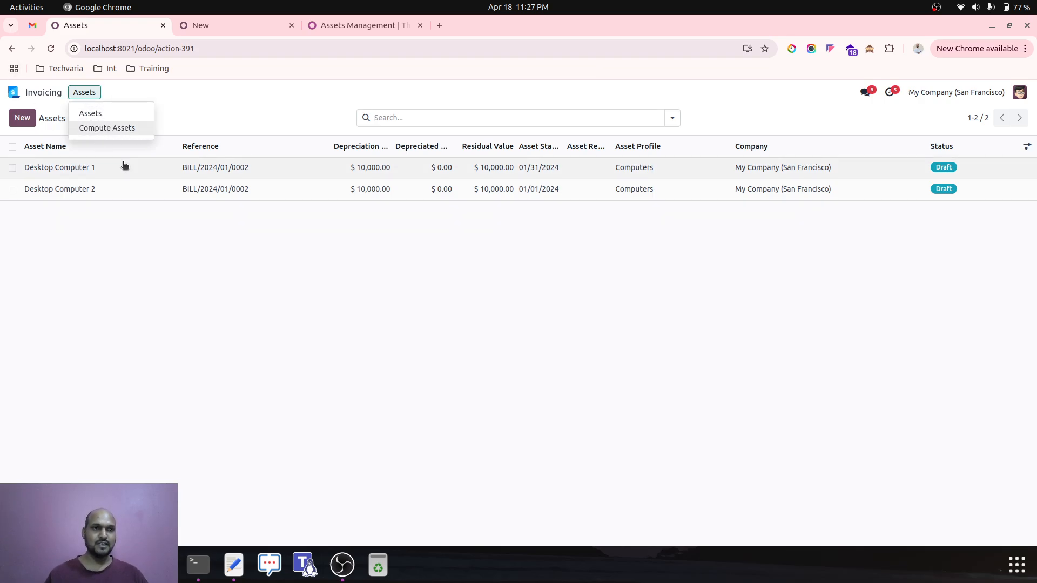
{"action": "left_click", "coordinate": [178, 219]}
{"action": "left_click", "coordinate": [238, 177]}
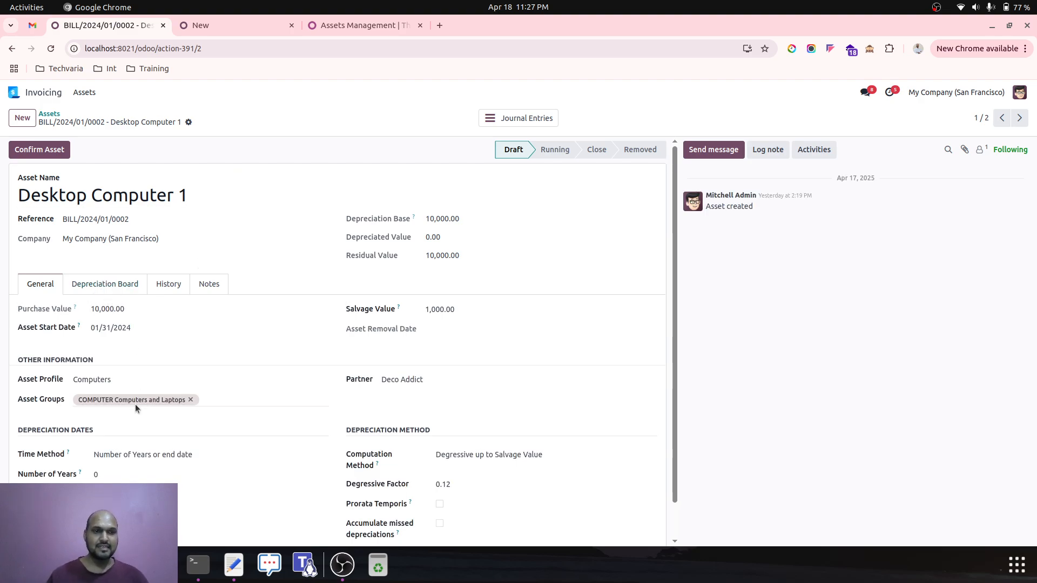
Examine the depreciation settings and Computation Method options of the Desktop Computer 1 asset.
{"action": "scroll", "coordinate": [135, 404], "scroll_direction": "down", "scroll_amount": 1}
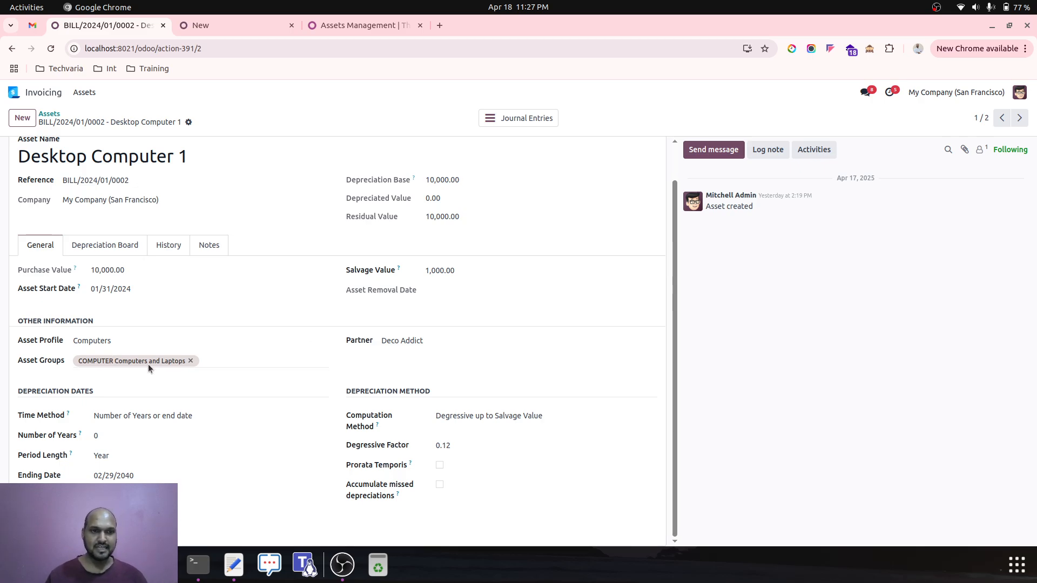
{"action": "left_click", "coordinate": [482, 417]}
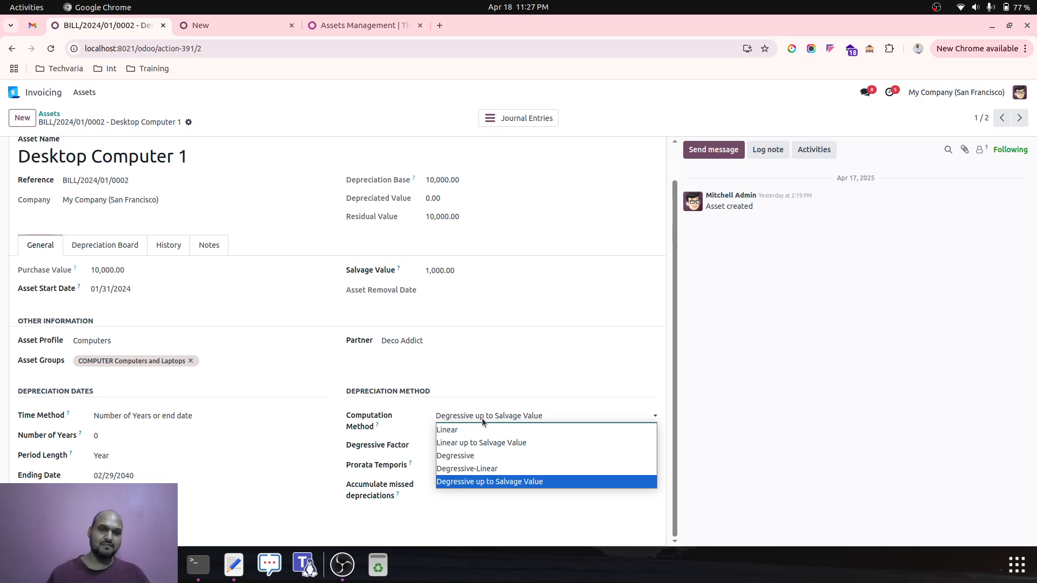
{"action": "left_click", "coordinate": [481, 418]}
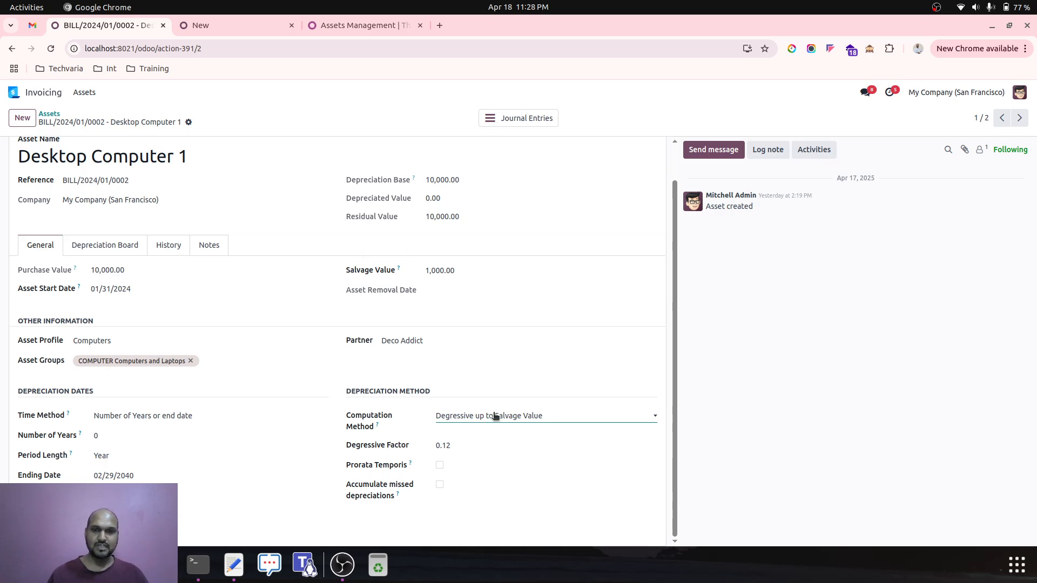
Set the Desktop Computer 1 asset's Degressive Factor to 0.15 and save the record.
{"action": "left_click_drag", "start_coordinate": [438, 445], "coordinate": [451, 446]}
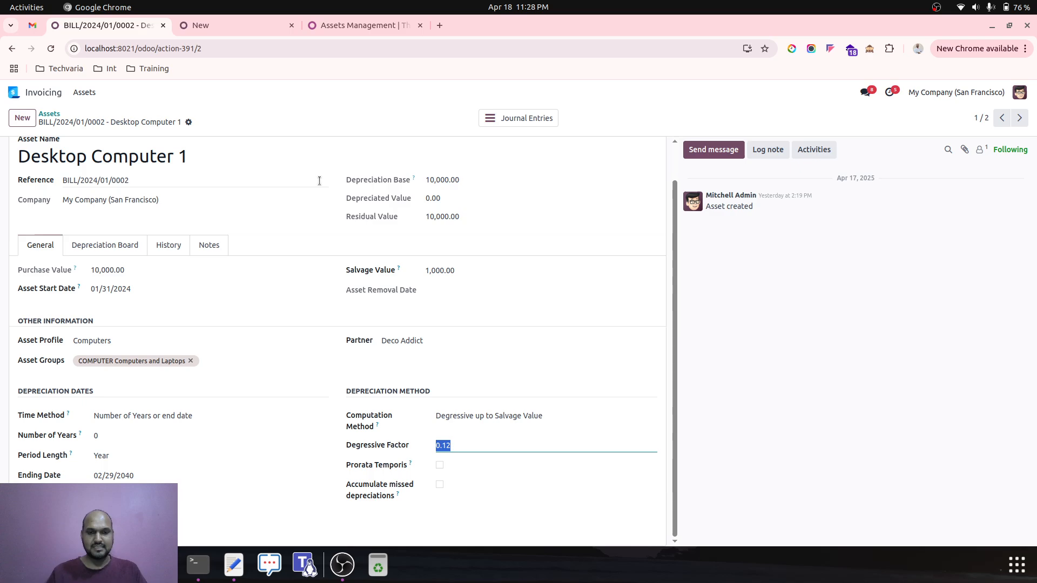
{"action": "type", "text": "1"}
{"action": "type", "text": ".12"}
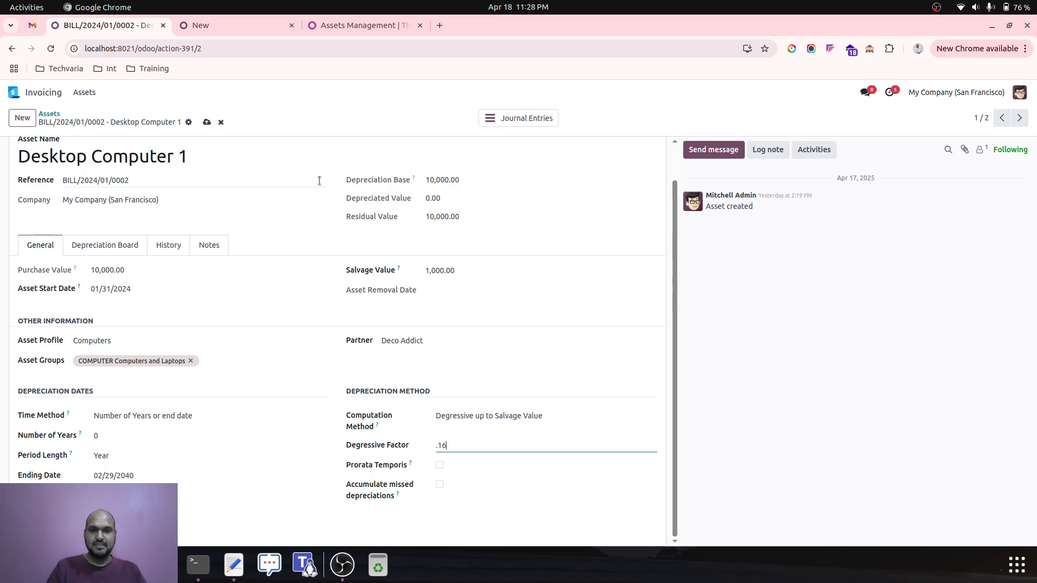
{"action": "key", "text": "BackSpace"}
{"action": "type", "text": "5"}
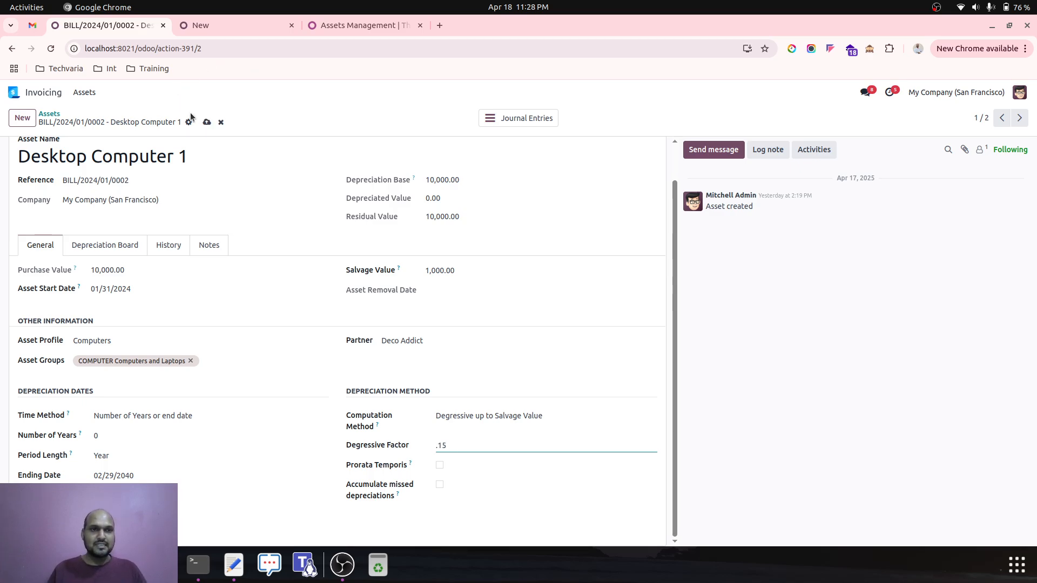
{"action": "left_click", "coordinate": [205, 122]}
In the edu-services-test database, discard the new asset model and open the existing Computer asset.
{"action": "left_click", "coordinate": [228, 27]}
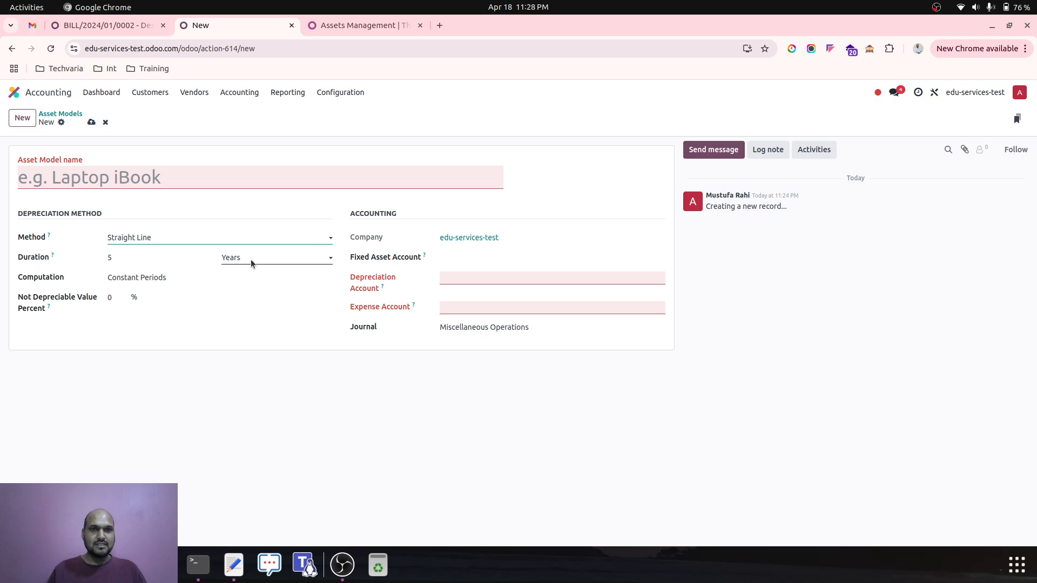
{"action": "left_click", "coordinate": [106, 122]}
{"action": "left_click", "coordinate": [239, 93]}
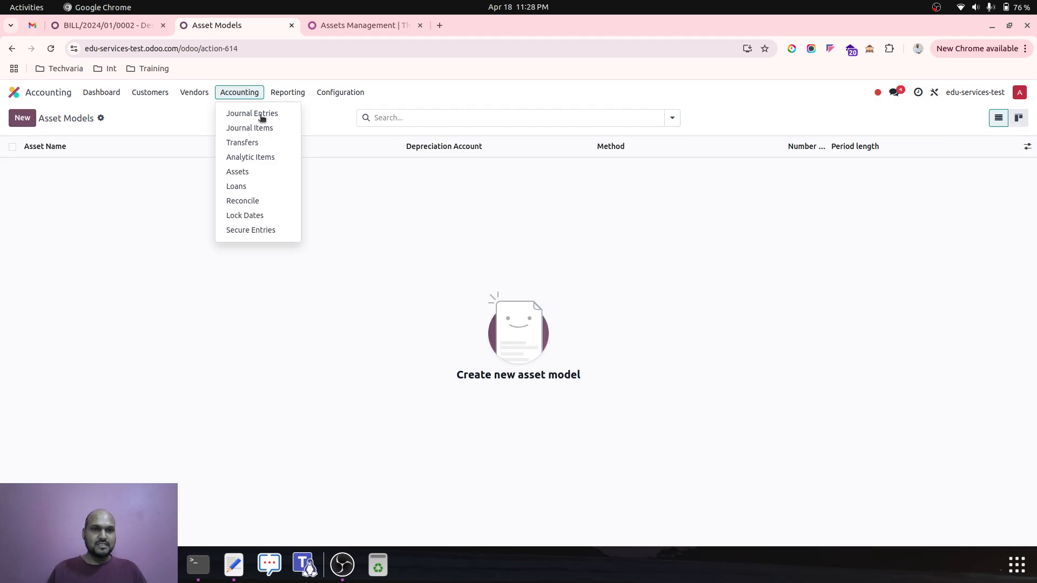
{"action": "left_click", "coordinate": [271, 171]}
{"action": "left_click", "coordinate": [224, 169]}
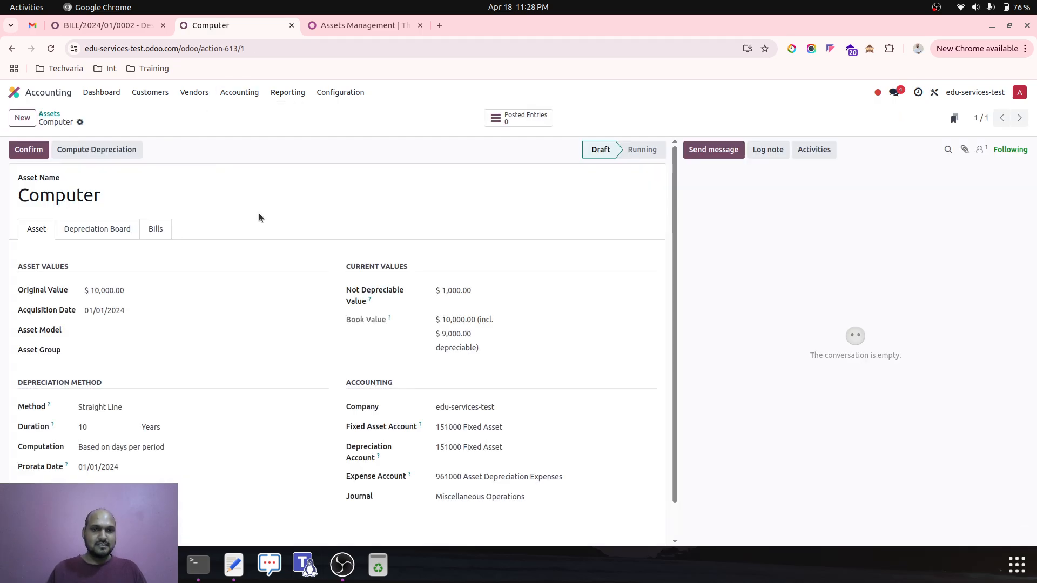
Set the Enterprise Computer asset's depreciation Method to Declining and open its Declining Factor for editing.
{"action": "left_click", "coordinate": [116, 410]}
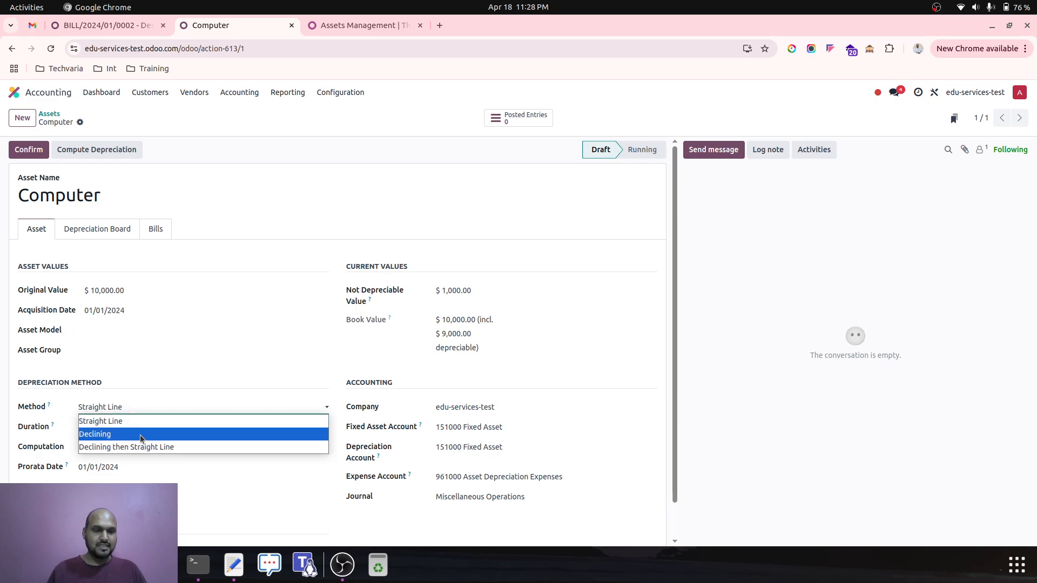
{"action": "left_click", "coordinate": [140, 434]}
{"action": "left_click", "coordinate": [112, 425]}
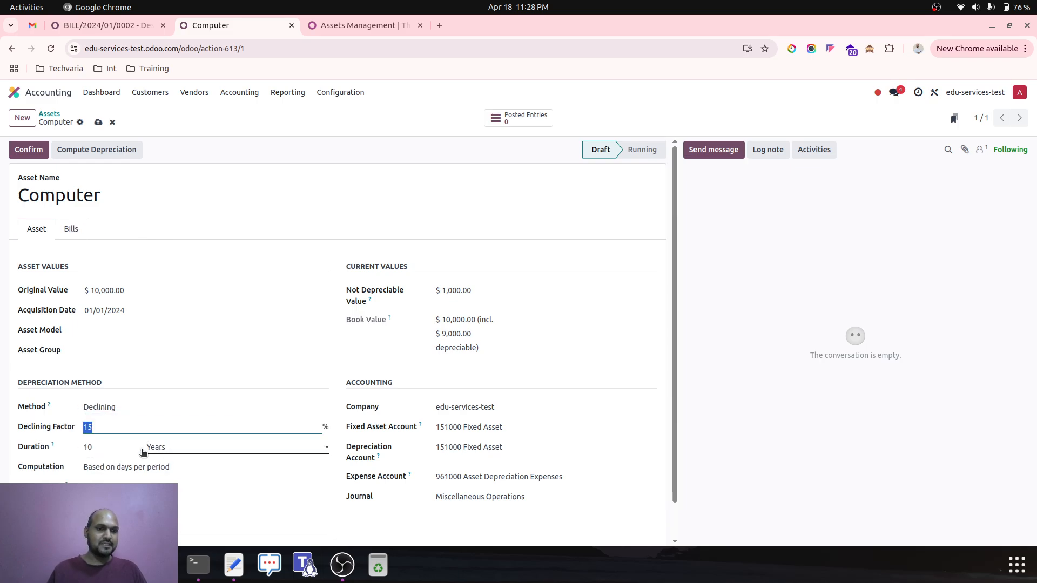
Switch back to the Desktop Computer 1 asset, set its depreciation Ending Date to 12/31/2034, and save the record.
{"action": "left_click", "coordinate": [135, 25]}
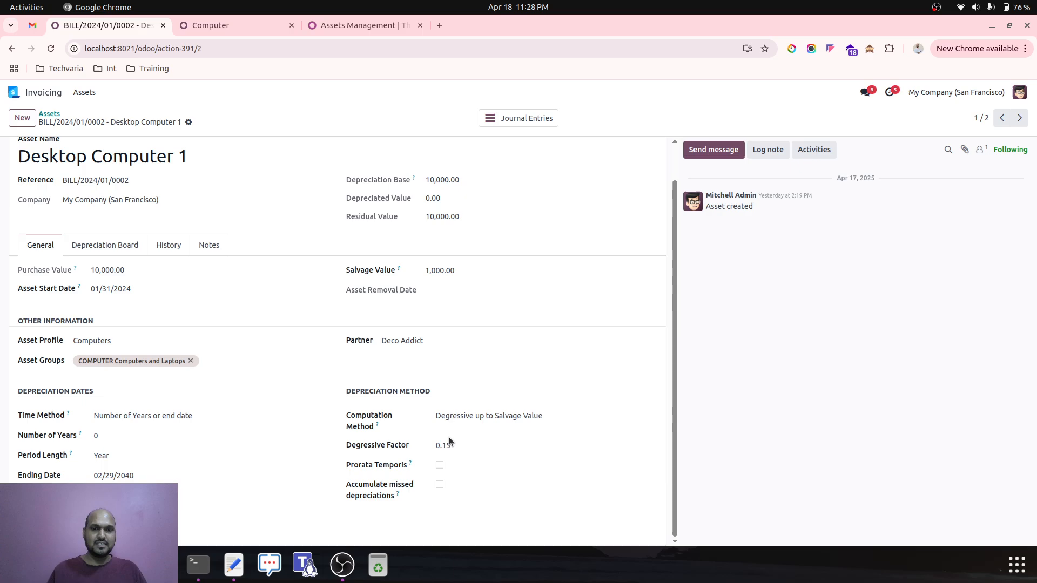
{"action": "left_click", "coordinate": [157, 435]}
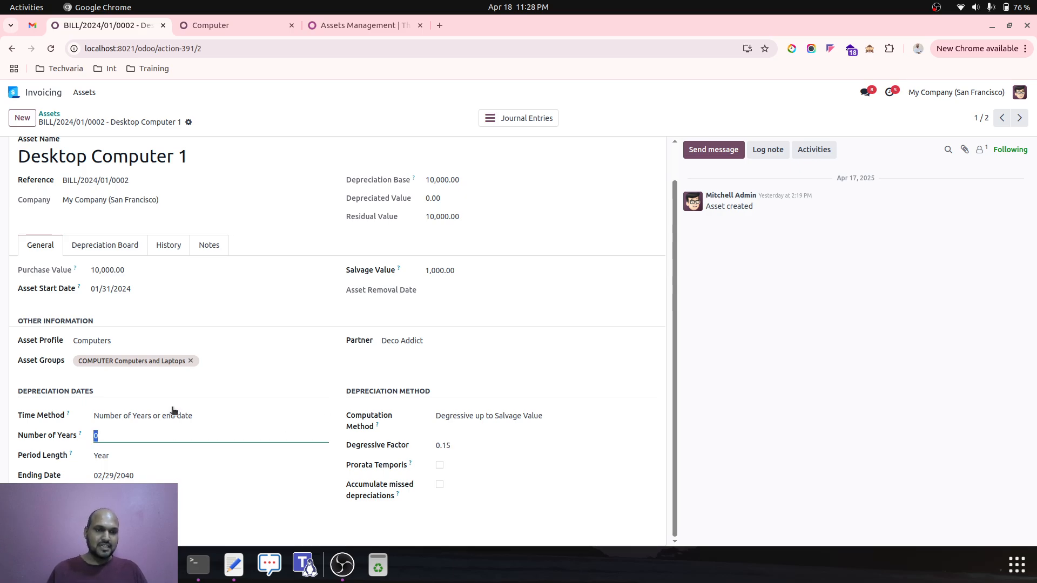
{"action": "left_click", "coordinate": [123, 476]}
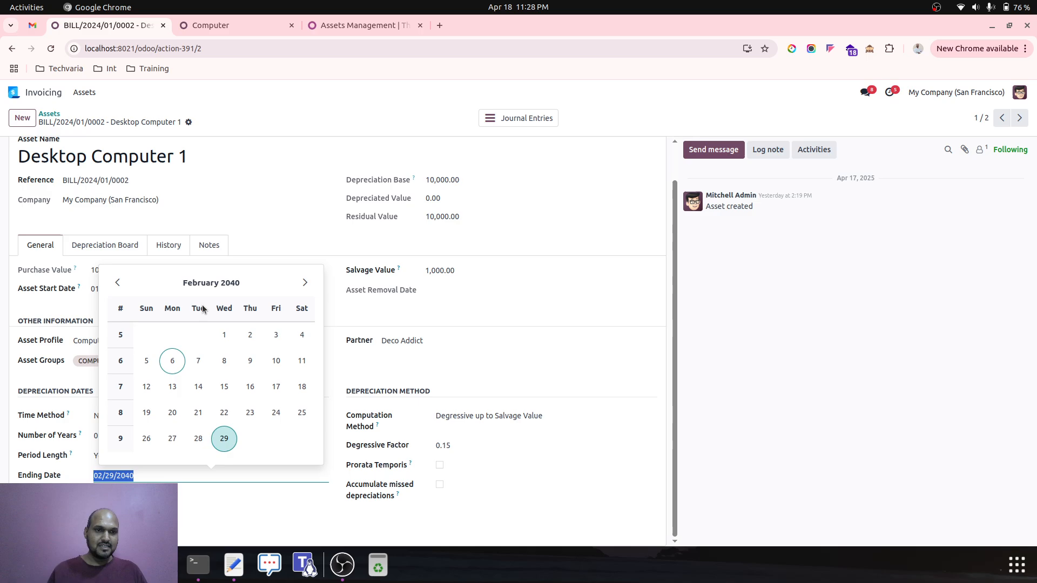
{"action": "left_click", "coordinate": [169, 285]}
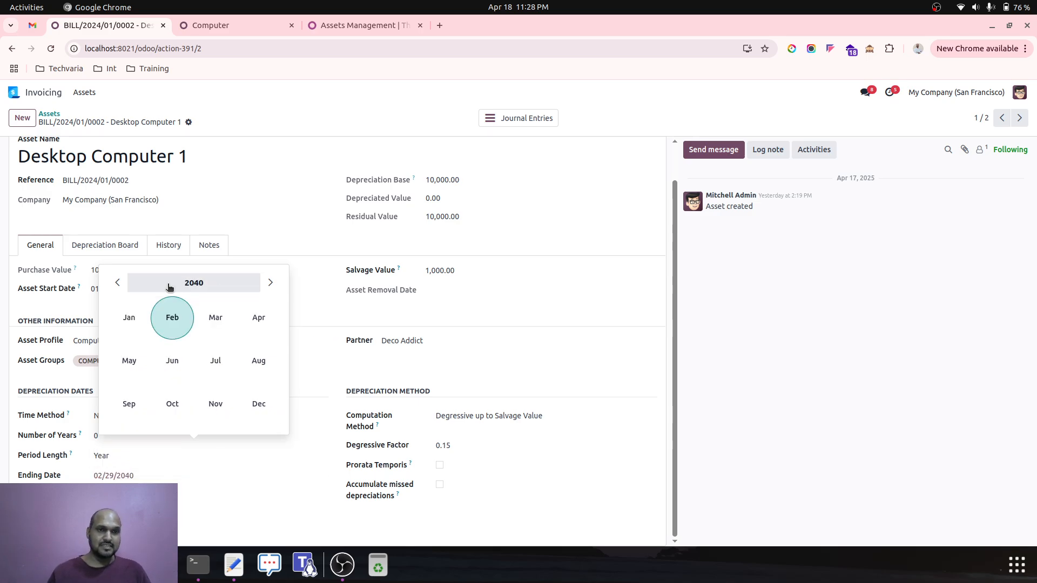
{"action": "left_click", "coordinate": [118, 283]}
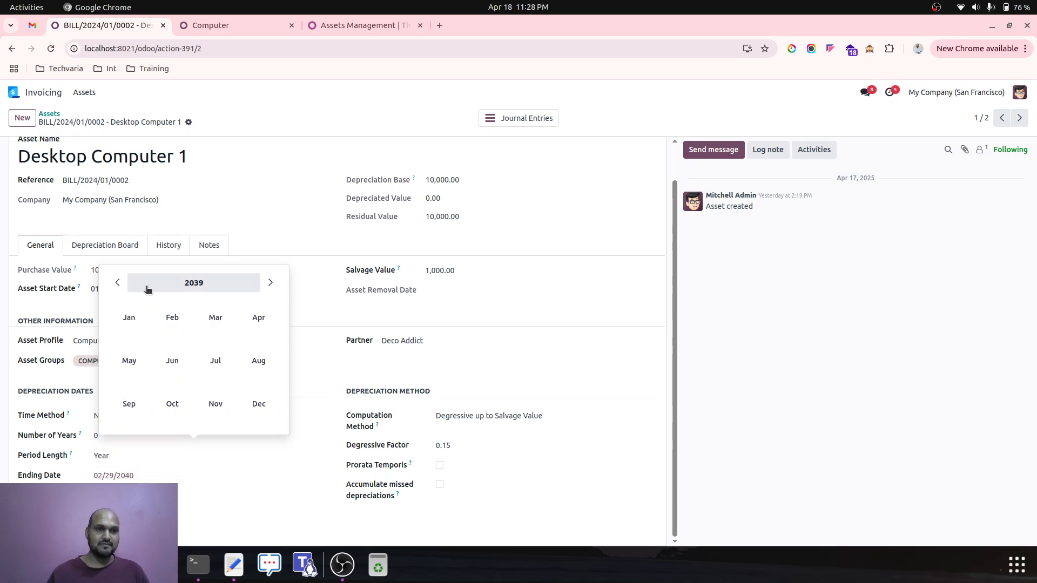
{"action": "left_click", "coordinate": [118, 282]}
{"action": "left_click", "coordinate": [118, 283]}
{"action": "left_click", "coordinate": [117, 283]}
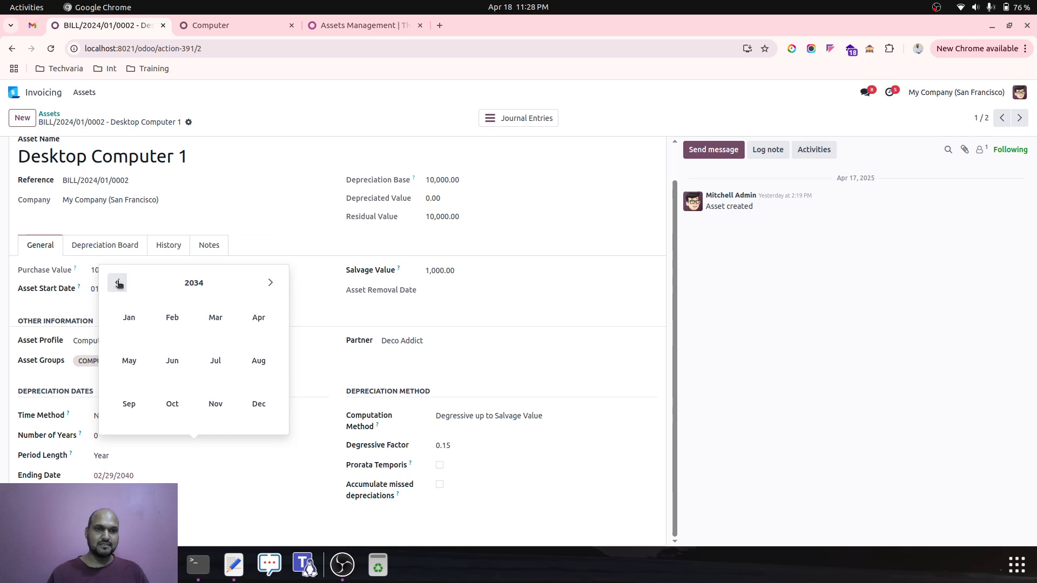
{"action": "left_click", "coordinate": [259, 405]}
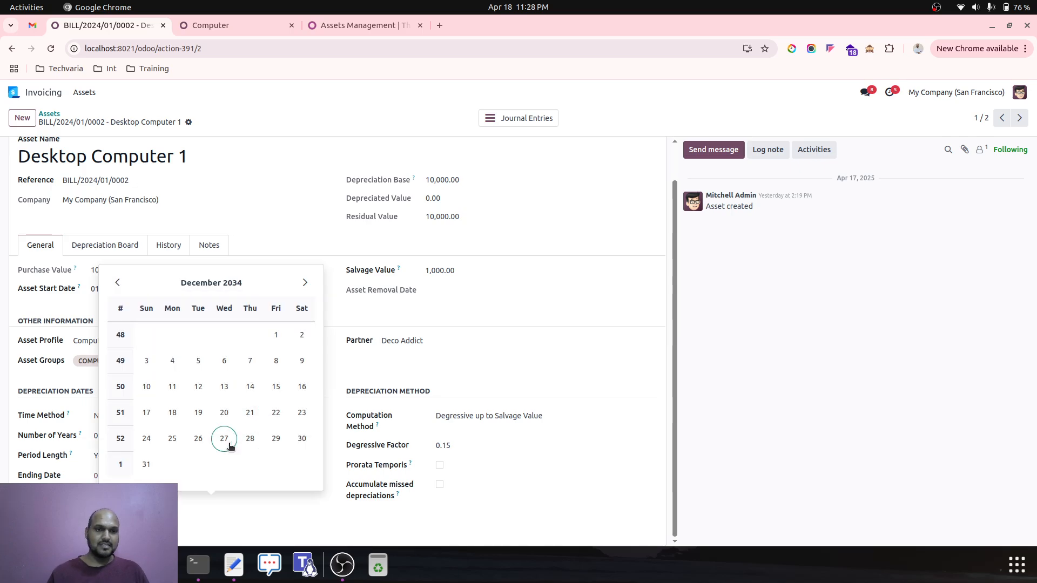
{"action": "left_click", "coordinate": [148, 462]}
{"action": "left_click", "coordinate": [207, 122]}
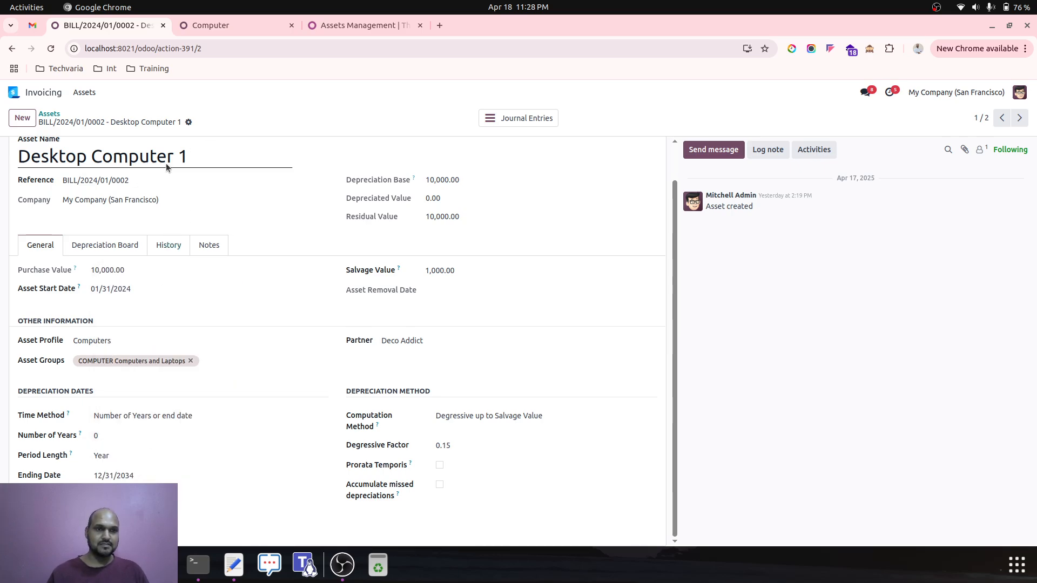
Compute the Desktop Computer 1 asset's depreciation board and review its lines against the asset's general settings.
{"action": "left_click", "coordinate": [119, 246]}
{"action": "left_click", "coordinate": [47, 273]}
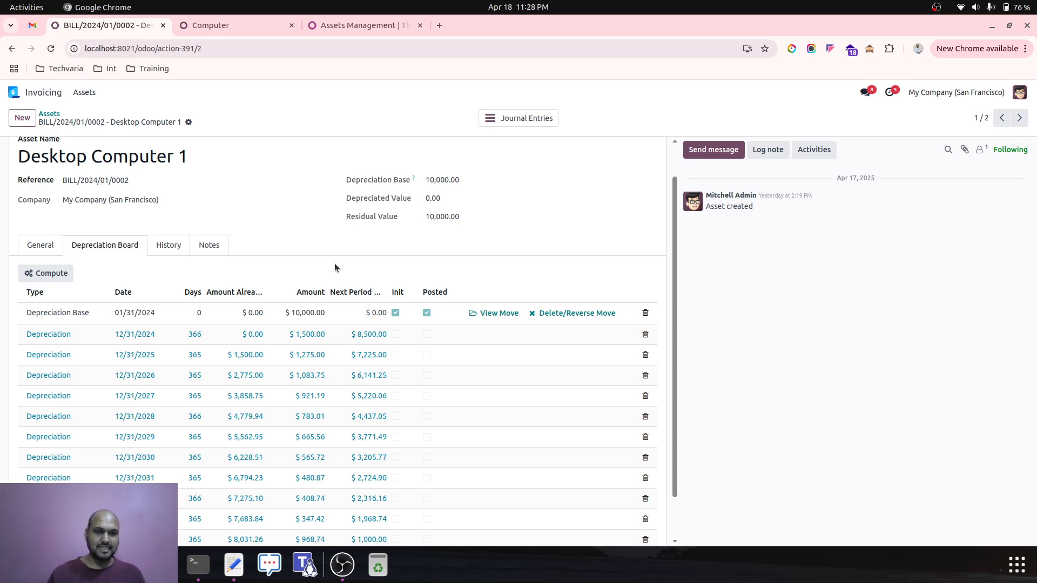
{"action": "scroll", "coordinate": [335, 264], "scroll_direction": "down", "scroll_amount": 1}
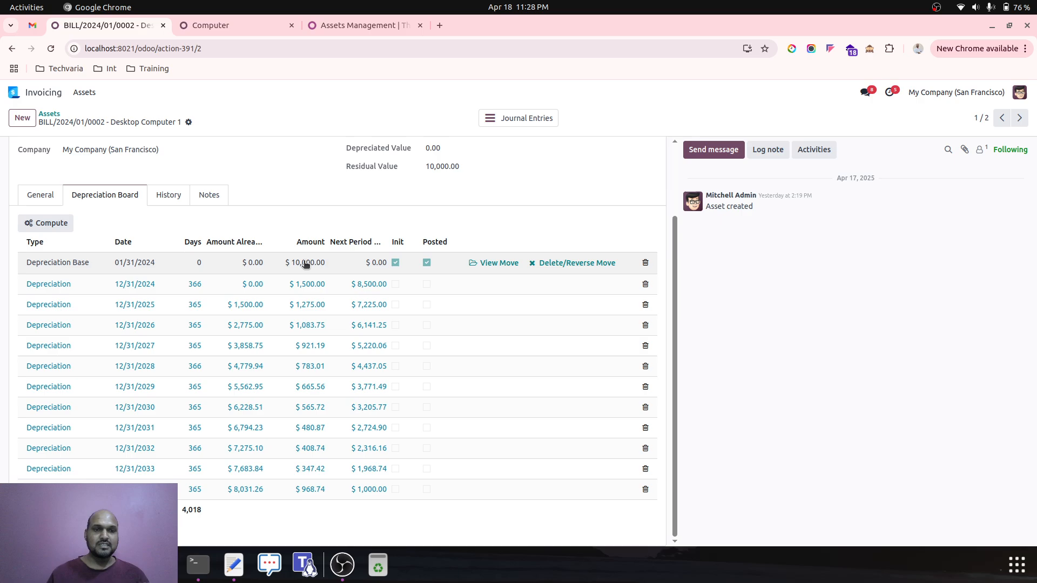
{"action": "left_click", "coordinate": [356, 427]}
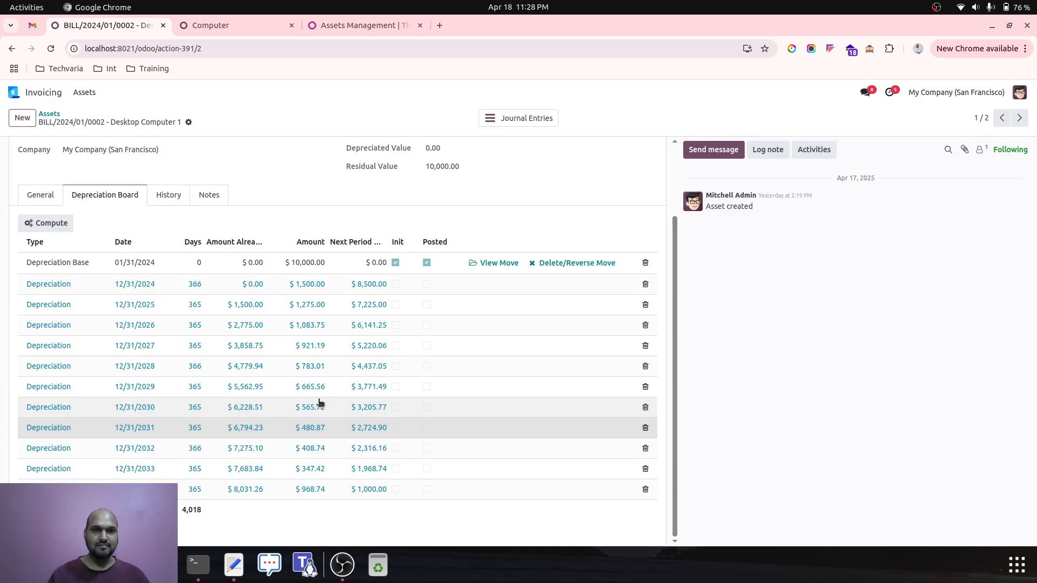
{"action": "left_click", "coordinate": [323, 401]}
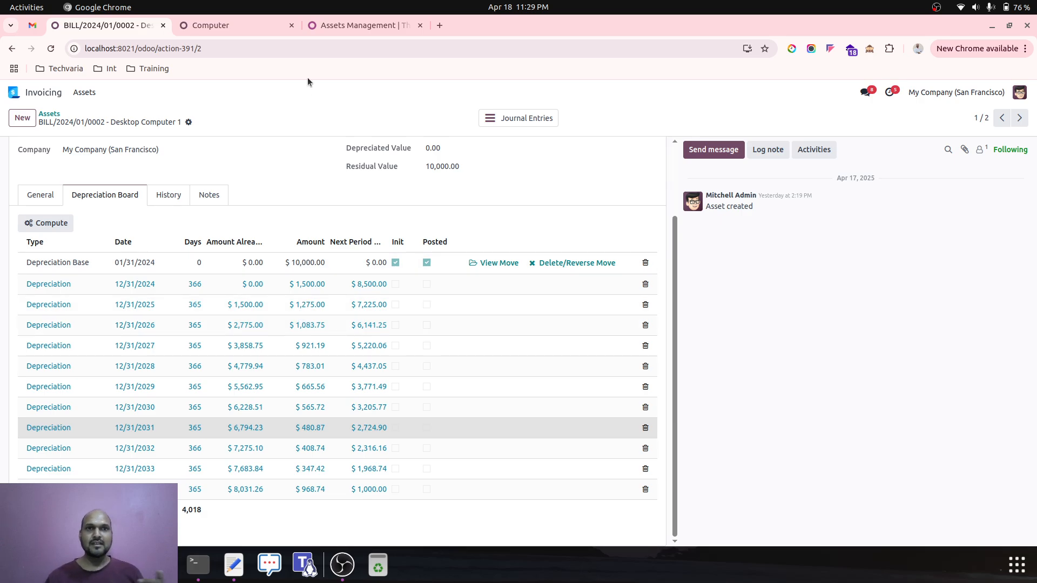
{"action": "scroll", "coordinate": [264, 274], "scroll_direction": "up", "scroll_amount": 3}
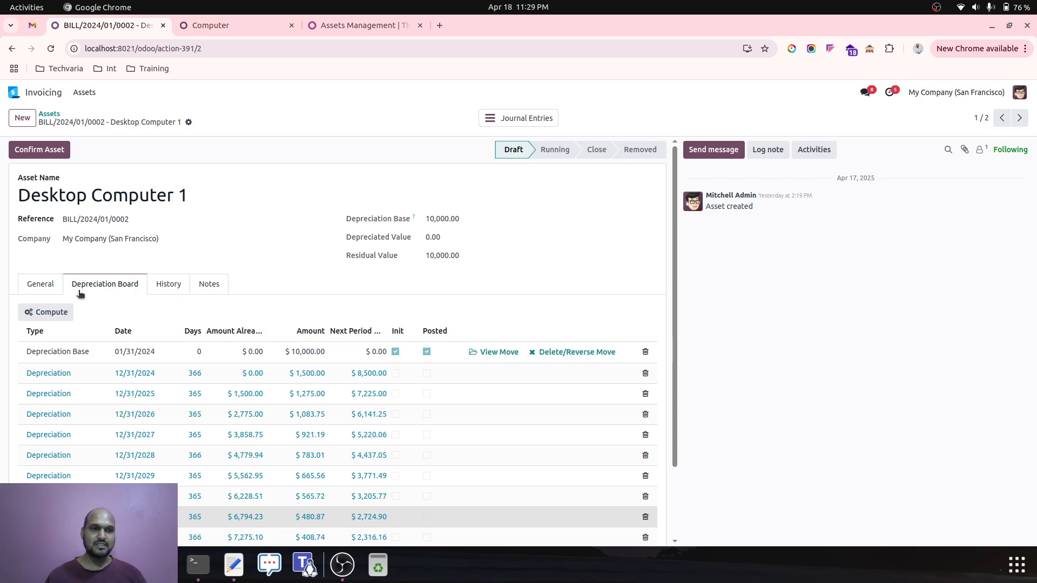
{"action": "scroll", "coordinate": [226, 351], "scroll_direction": "down", "scroll_amount": 3}
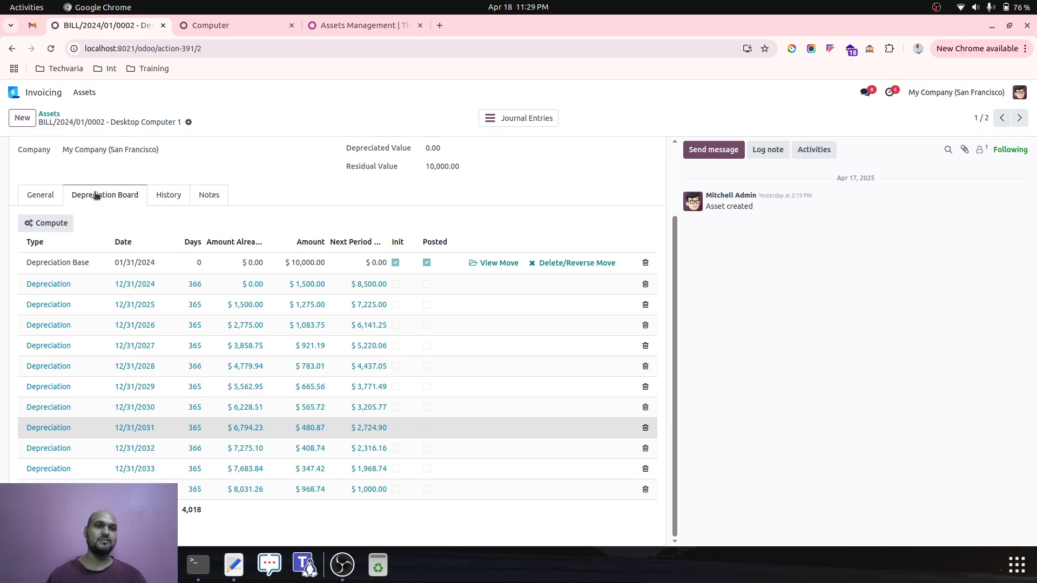
{"action": "left_click", "coordinate": [47, 196]}
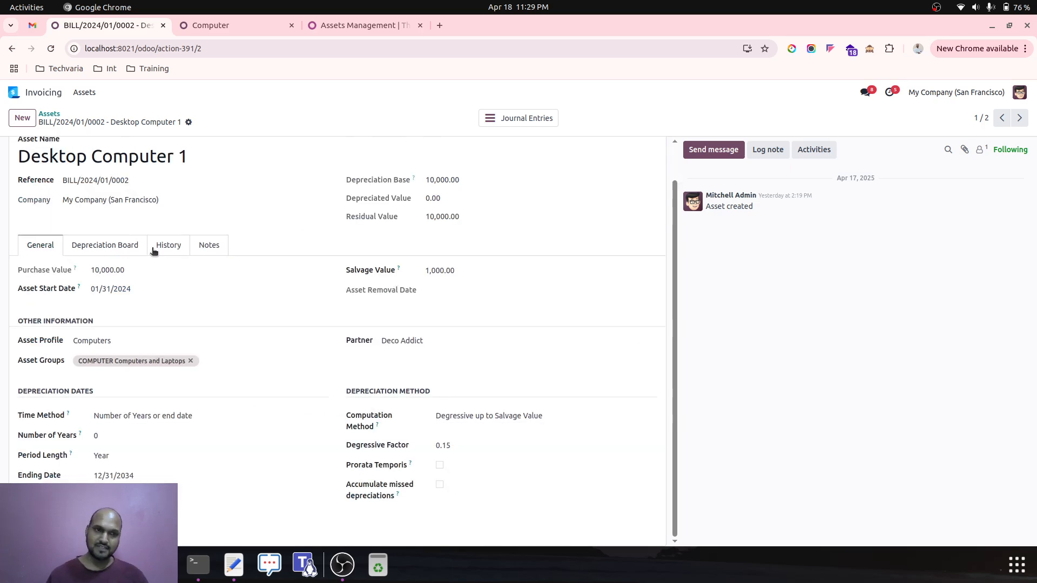
{"action": "left_click", "coordinate": [114, 244]}
In the edu-services-test database, compute the Computer asset's depreciation and open its Depreciation Board.
{"action": "left_click", "coordinate": [231, 26]}
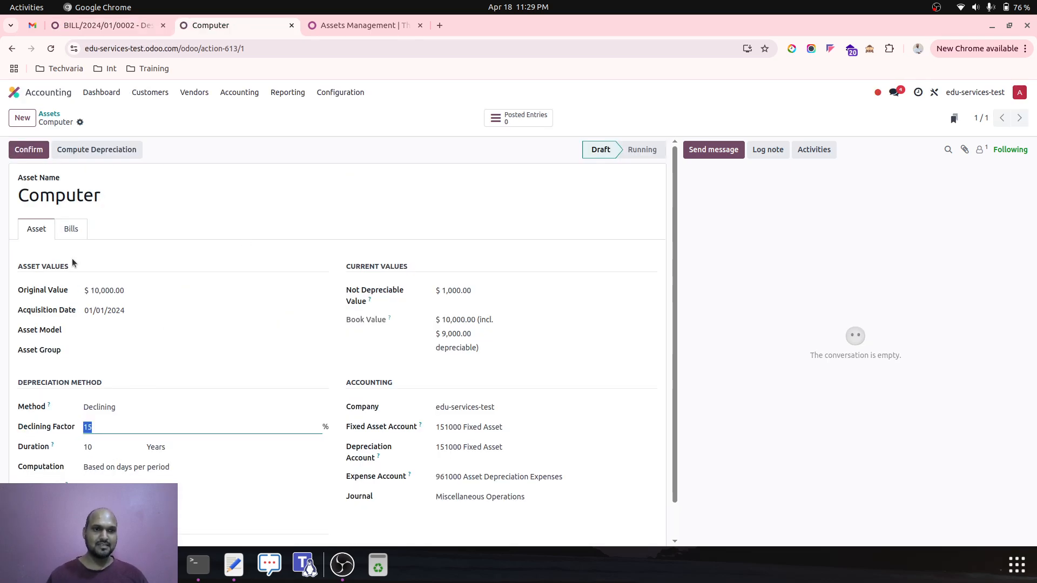
{"action": "left_click", "coordinate": [102, 157]}
{"action": "left_click", "coordinate": [100, 229]}
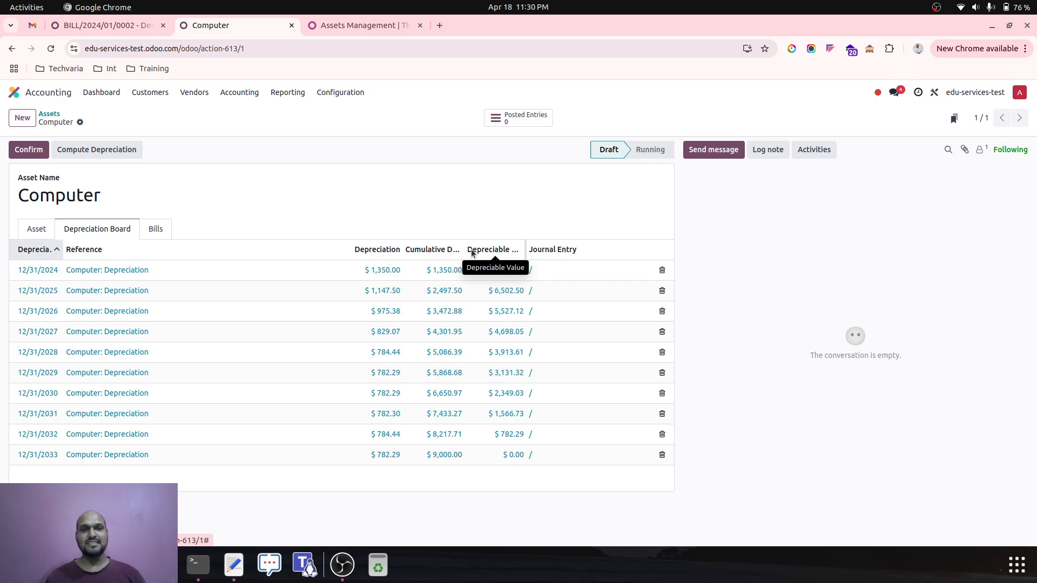
Compare the yearly depreciation amounts of Desktop Computer 1 with those of the Enterprise Computer asset.
{"action": "left_click", "coordinate": [106, 24]}
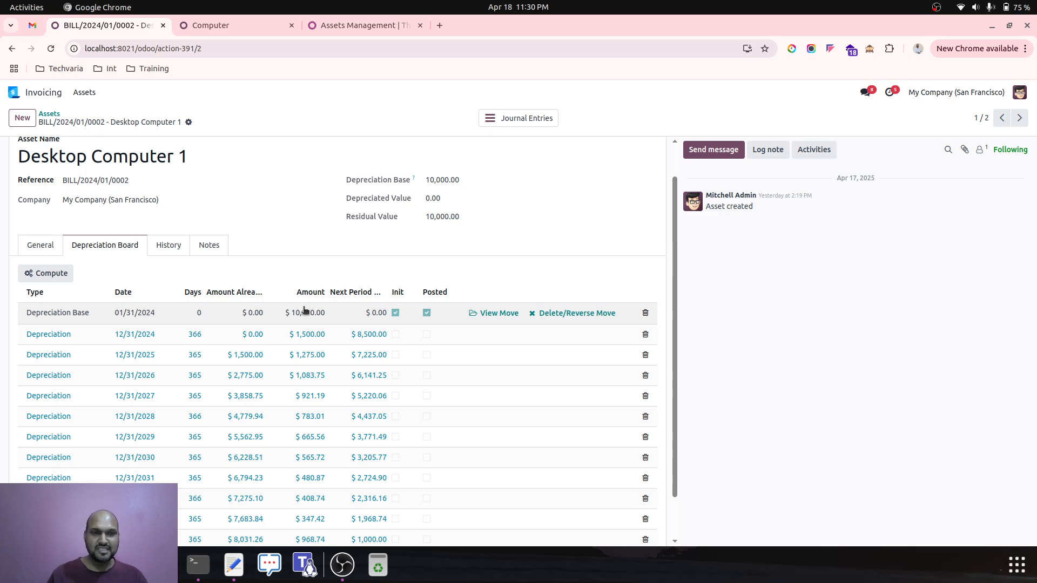
{"action": "scroll", "coordinate": [308, 308], "scroll_direction": "down", "scroll_amount": 2}
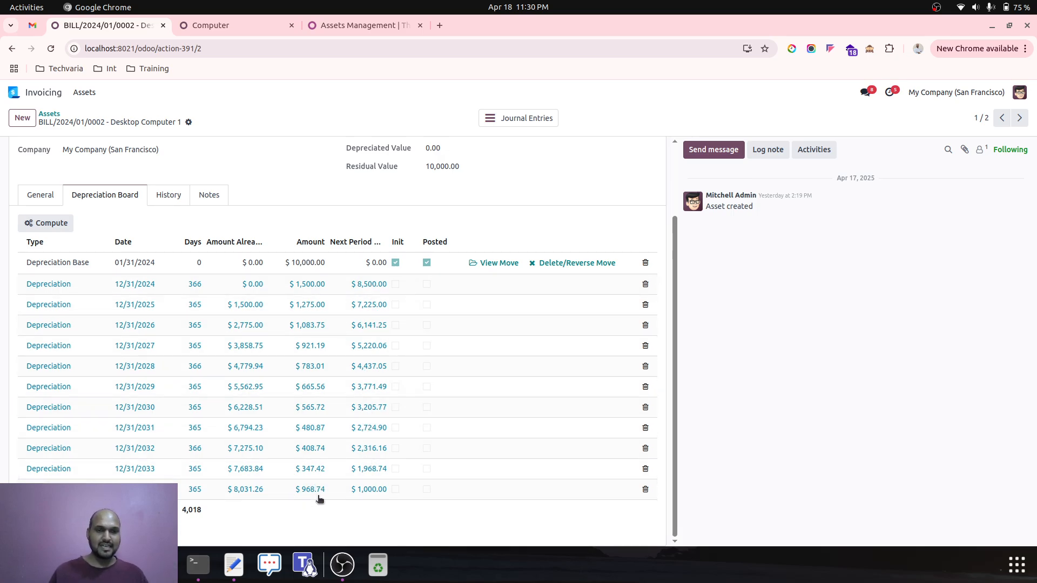
{"action": "left_click", "coordinate": [217, 27]}
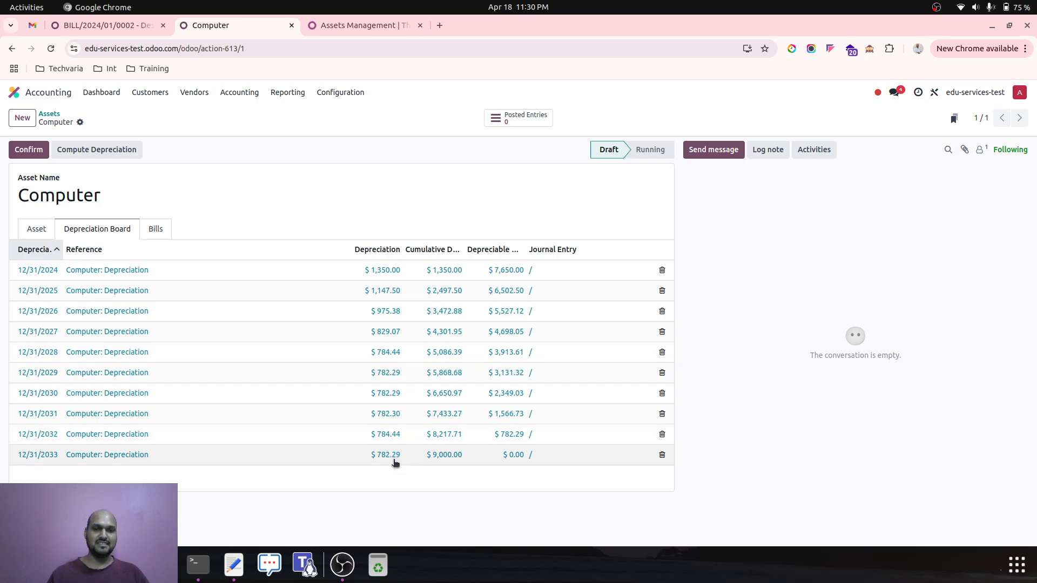
{"action": "left_click", "coordinate": [143, 28]}
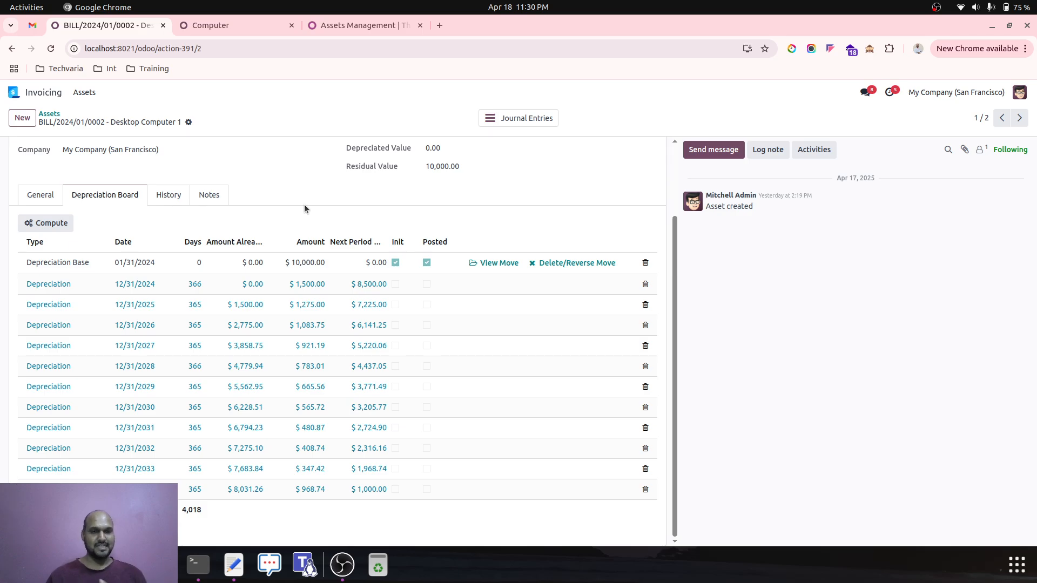
{"action": "left_click", "coordinate": [41, 195]}
{"action": "scroll", "coordinate": [174, 193], "scroll_direction": "up", "scroll_amount": 2}
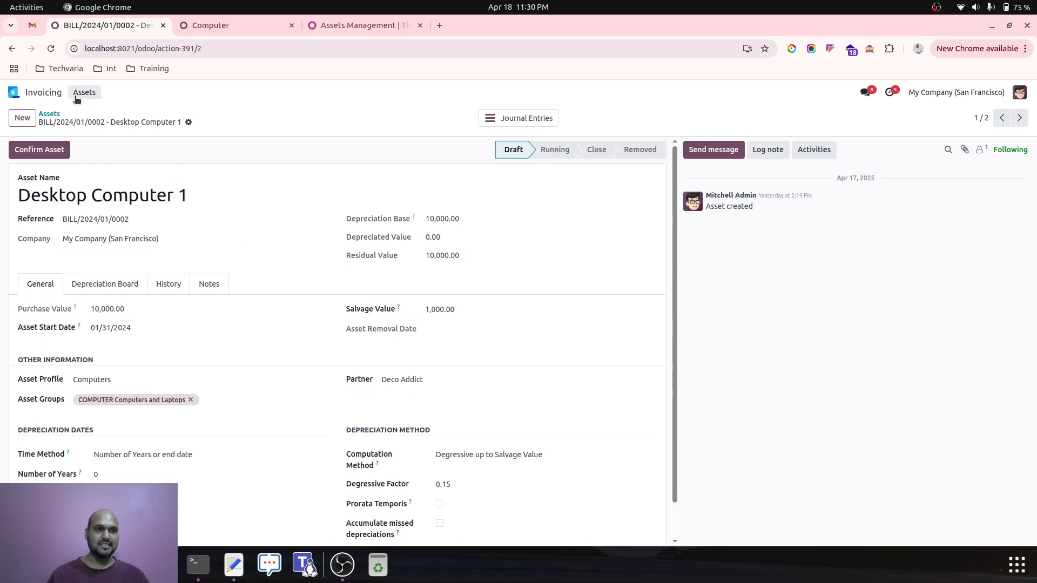
In the localhost database's Purchase app, create a new request for quotation with Gemini Furniture as the vendor.
{"action": "left_click", "coordinate": [35, 96]}
{"action": "left_click", "coordinate": [702, 208]}
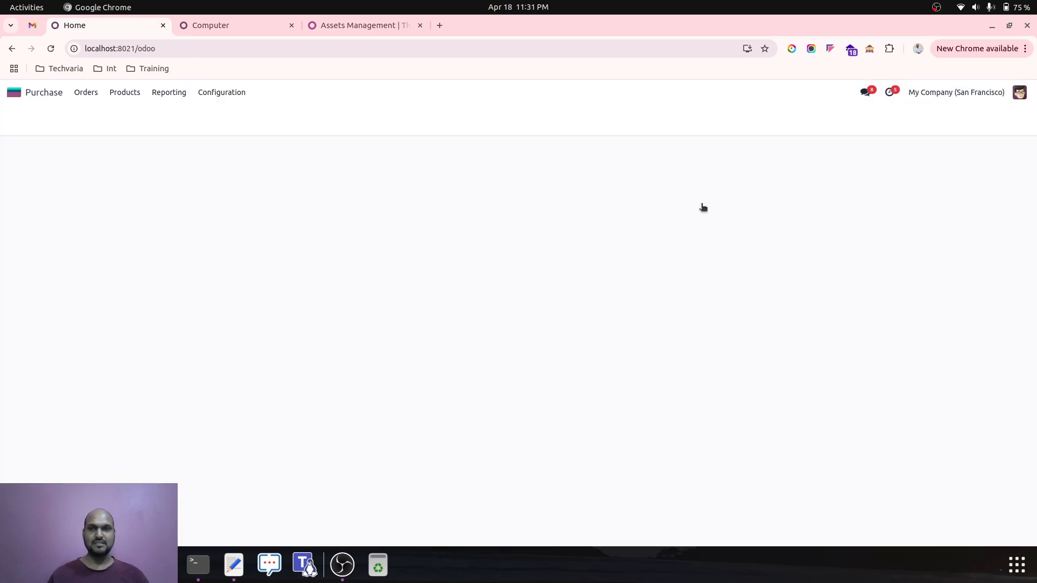
{"action": "left_click", "coordinate": [22, 118]}
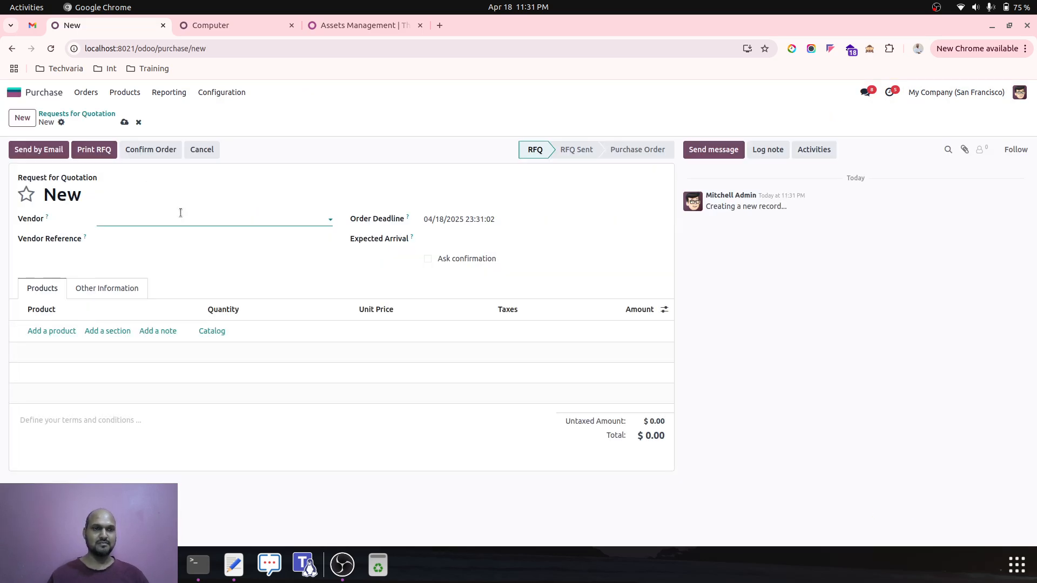
{"action": "left_click", "coordinate": [180, 212]}
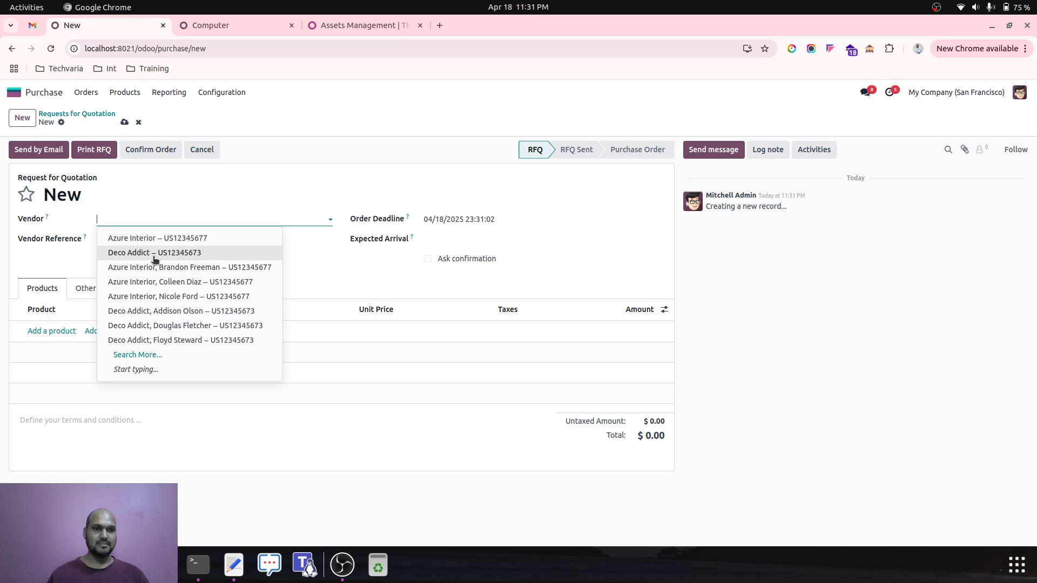
{"action": "left_click", "coordinate": [138, 355]}
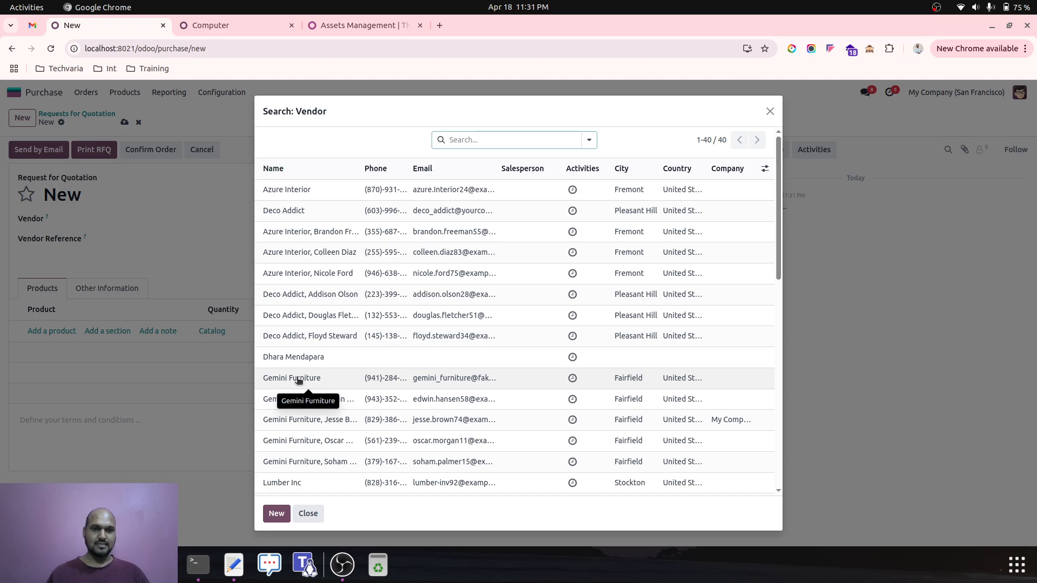
{"action": "left_click", "coordinate": [298, 380]}
Add an order line to the request for quotation with a newly created product named Home Theater Speaker.
{"action": "left_click", "coordinate": [63, 330]}
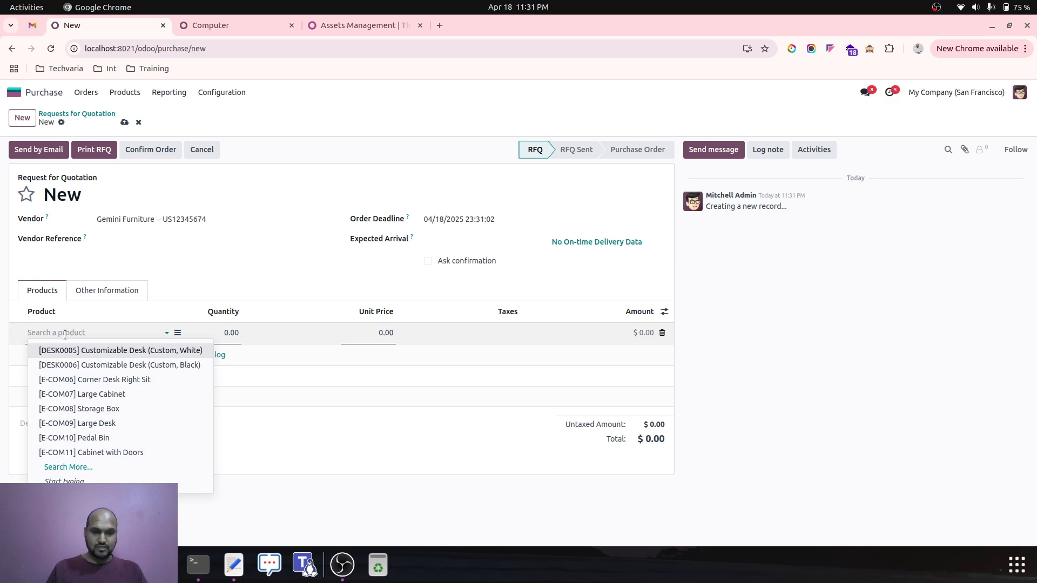
{"action": "type", "text": "Home Th"}
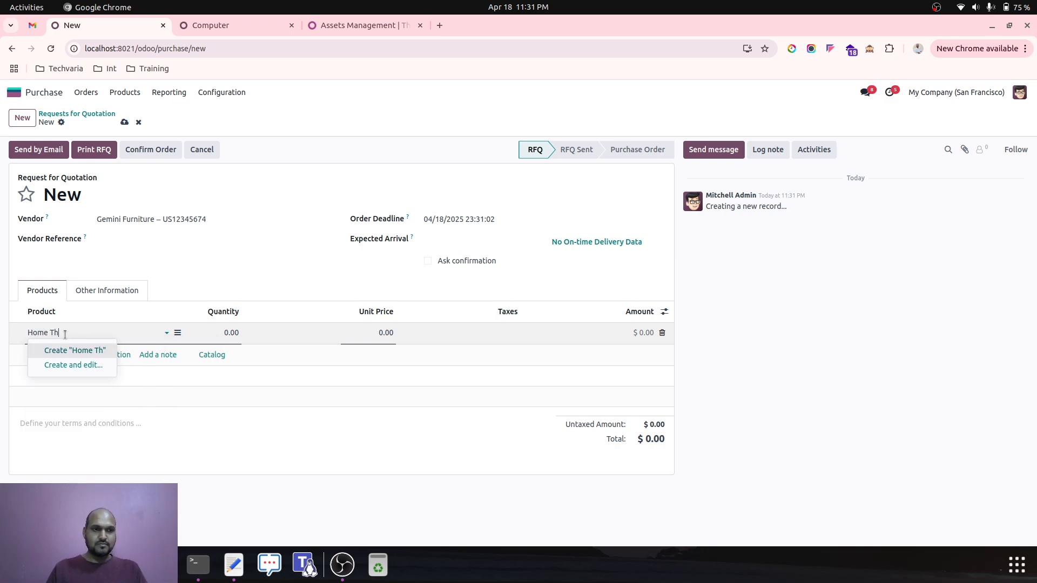
{"action": "type", "text": "eater"}
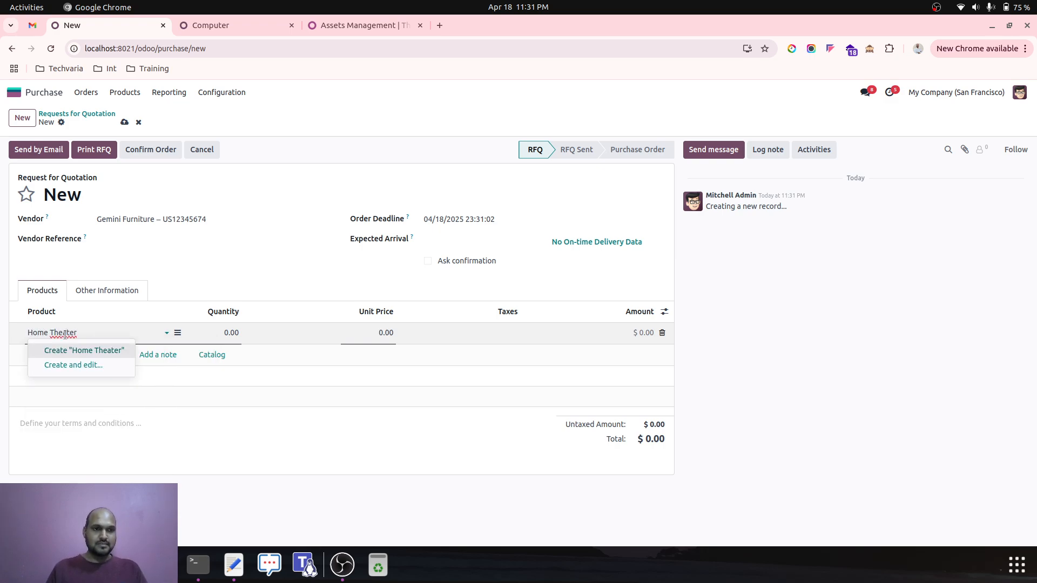
{"action": "key", "text": "BackSpace"}
{"action": "key", "text": "BackSpace"}
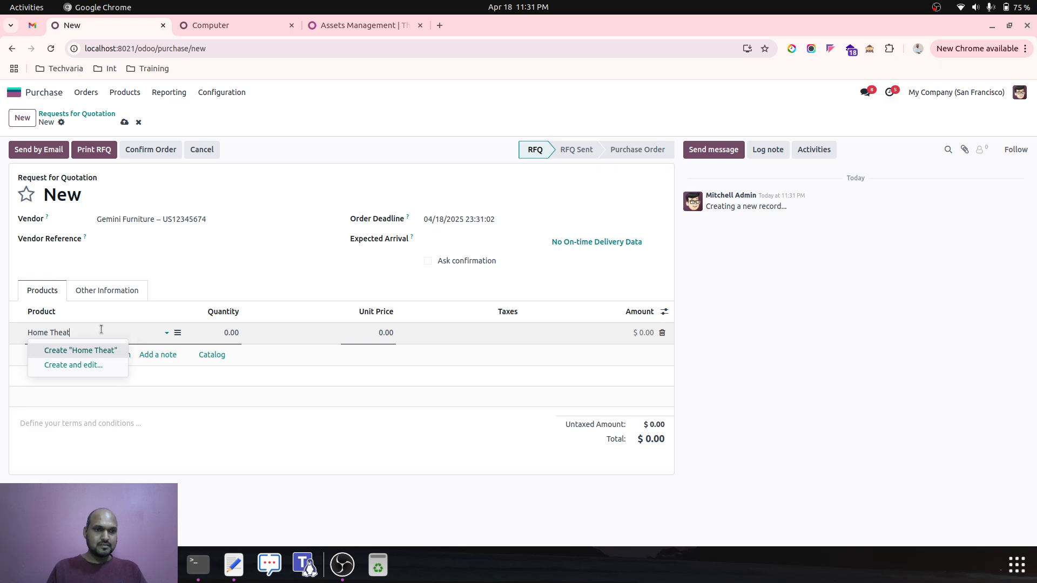
{"action": "type", "text": "o"}
{"action": "type", "text": "r"}
{"action": "key", "text": "BackSpace"}
{"action": "key", "text": "BackSpace"}
{"action": "key", "text": "BackSpace"}
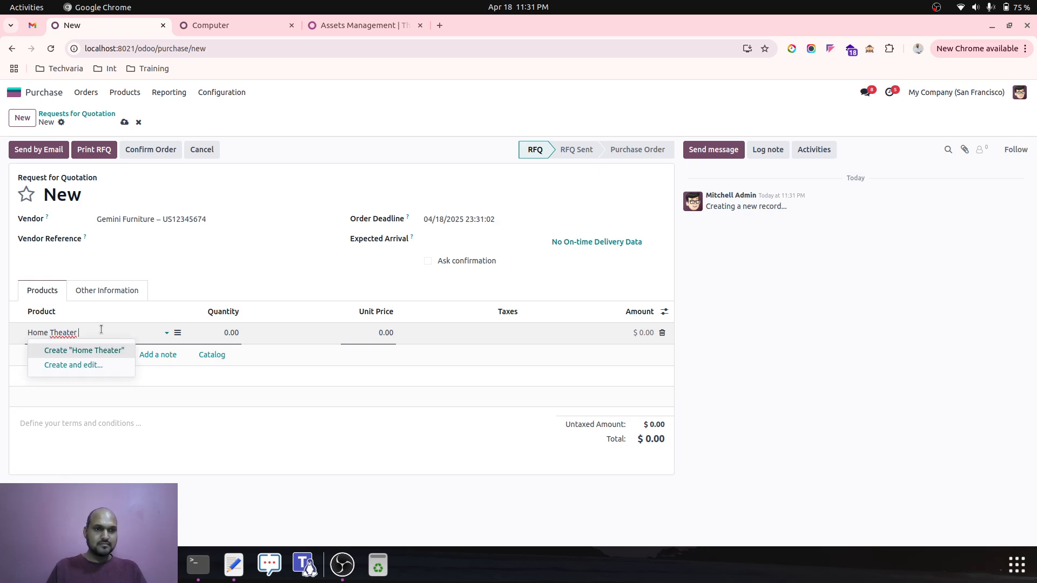
{"action": "type", "text": "Speaker"}
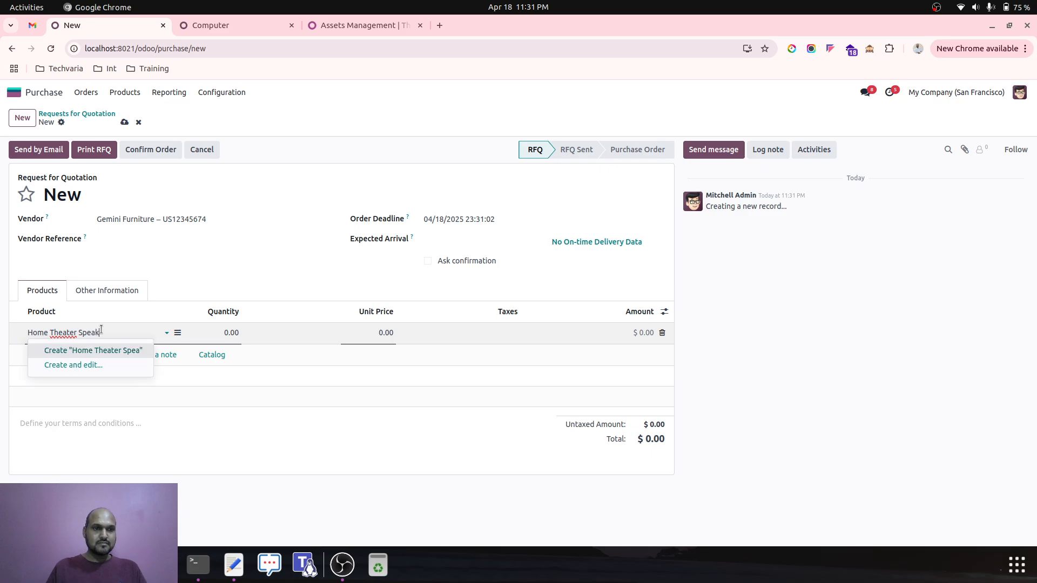
{"action": "left_click", "coordinate": [122, 351]}
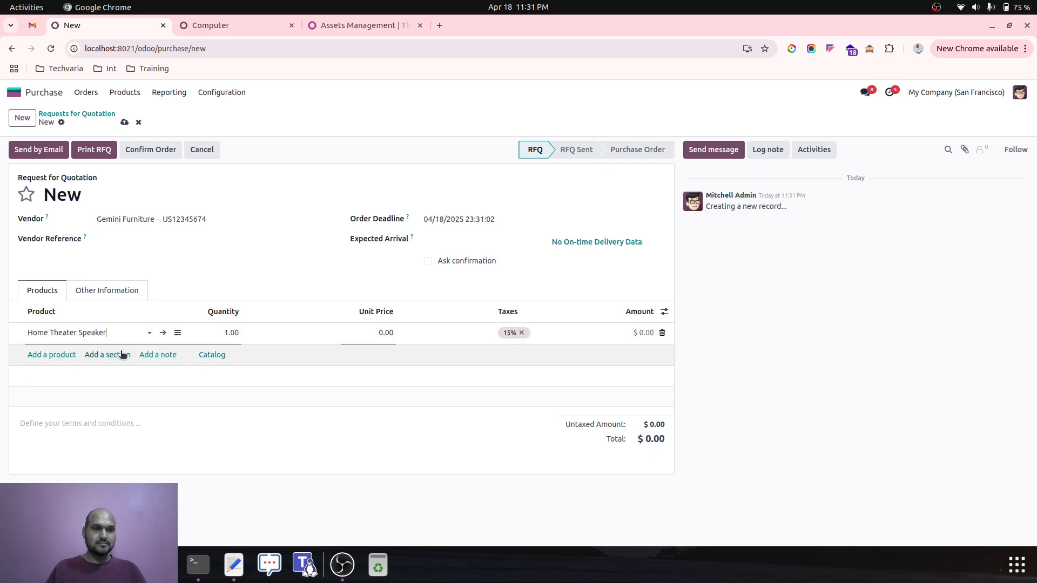
Set the Home Theater Speaker product's cost to 15000, enable inventory tracking by quantity, save it, and return to the request for quotation.
{"action": "left_click", "coordinate": [163, 334]}
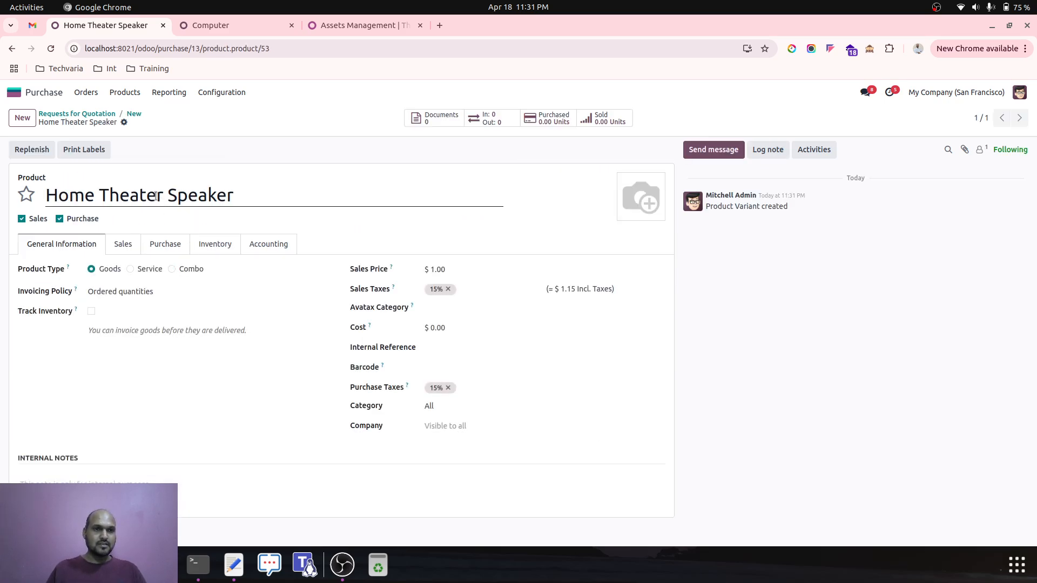
{"action": "left_click", "coordinate": [444, 328]}
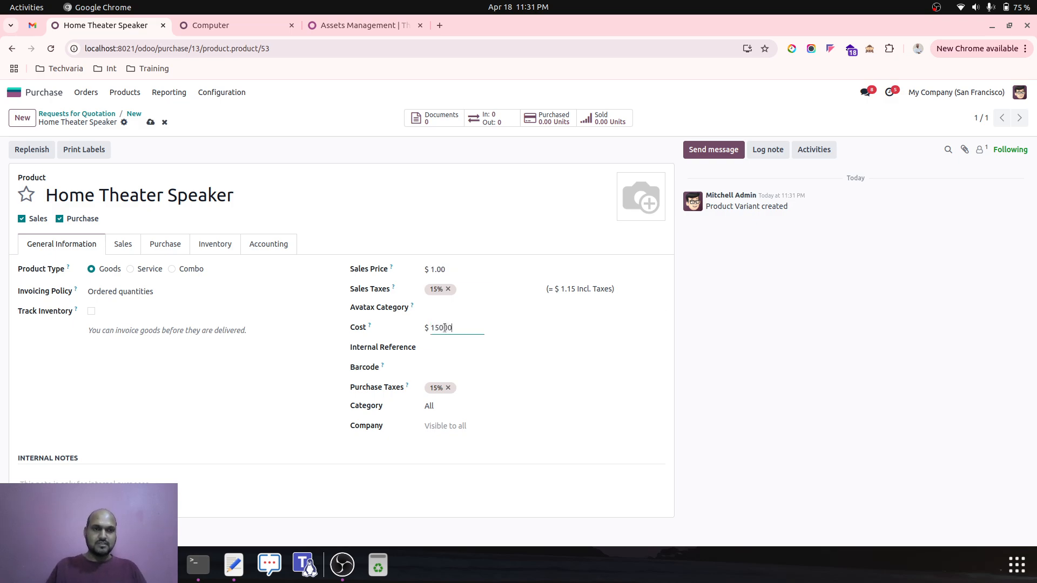
{"action": "left_click", "coordinate": [91, 311]}
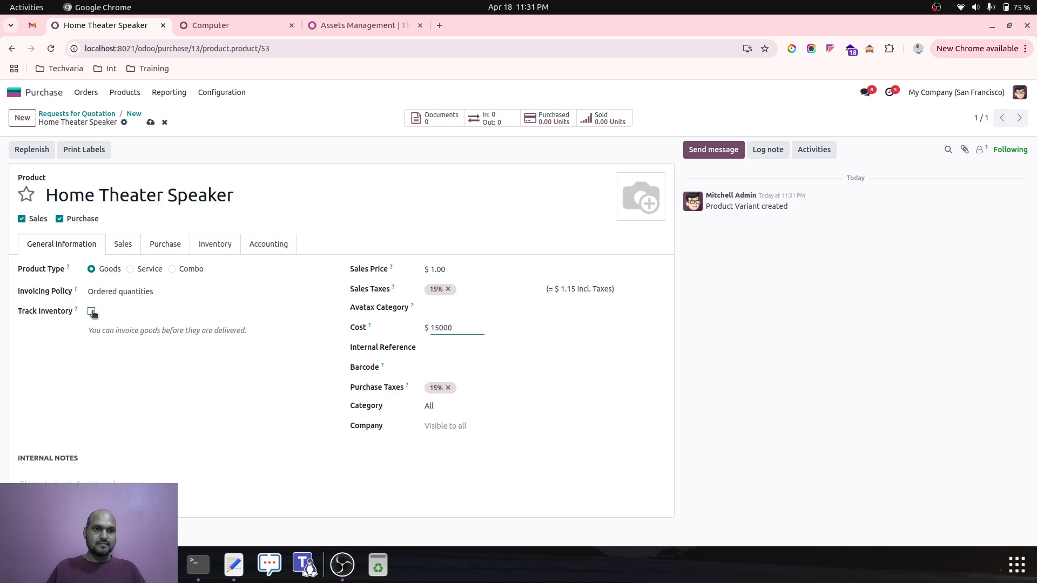
{"action": "left_click", "coordinate": [136, 293]}
{"action": "left_click", "coordinate": [135, 293]}
{"action": "left_click", "coordinate": [151, 122]}
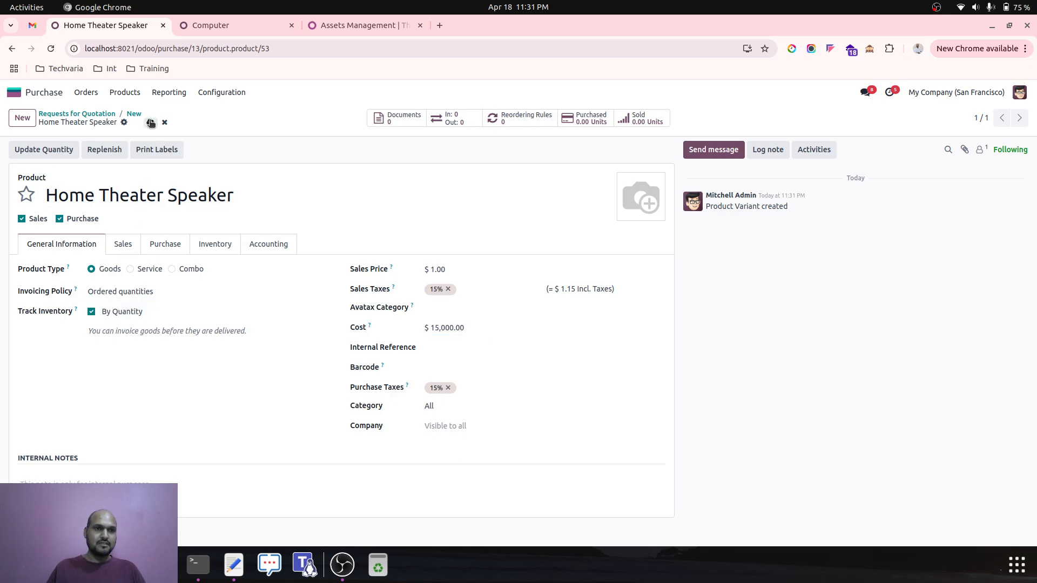
{"action": "left_click", "coordinate": [133, 115]}
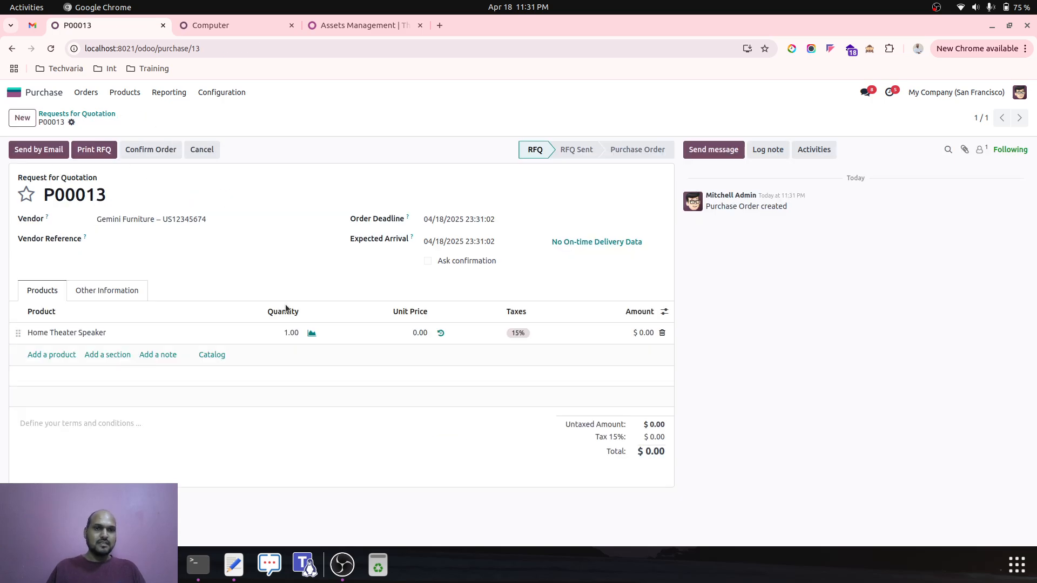
Set the Home Theater Speaker line's unit price to 15000 and confirm the order.
{"action": "left_click", "coordinate": [417, 333]}
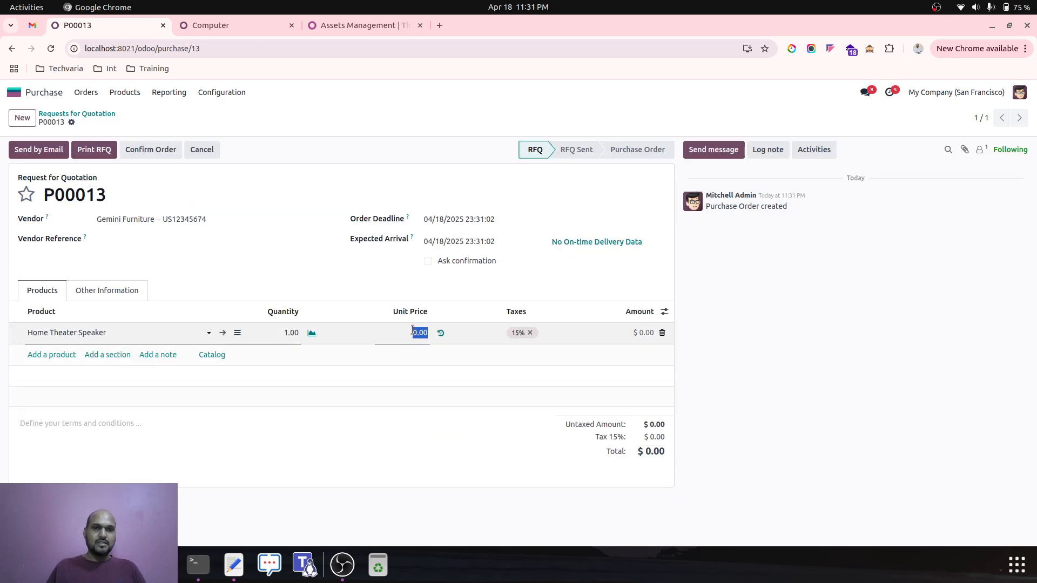
{"action": "type", "text": "15000"}
{"action": "left_click", "coordinate": [427, 358]}
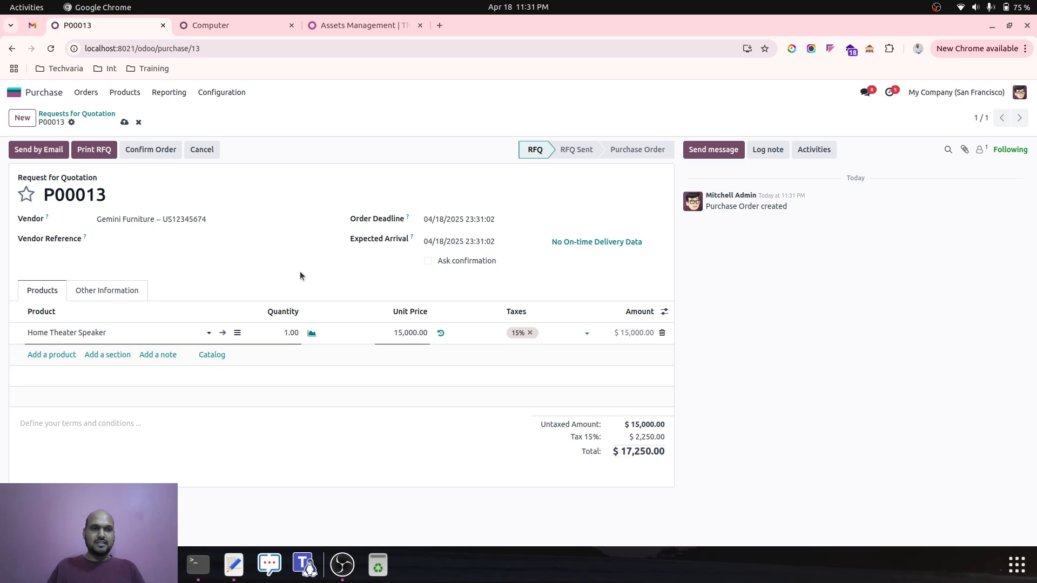
{"action": "left_click", "coordinate": [138, 150]}
Validate the order's receipt and create a vendor bill from purchase order P00013.
{"action": "left_click", "coordinate": [529, 115]}
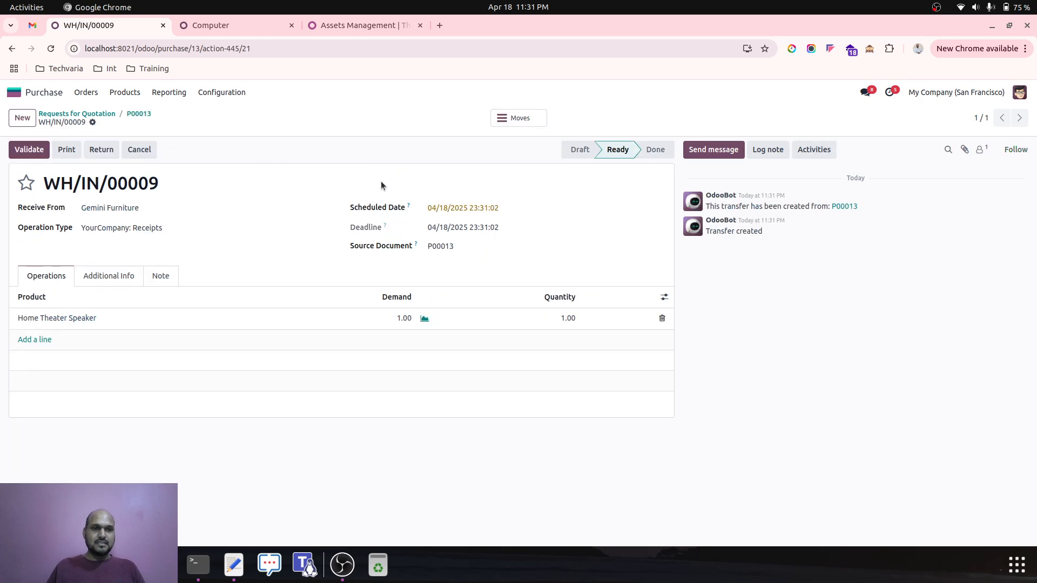
{"action": "left_click", "coordinate": [26, 150]}
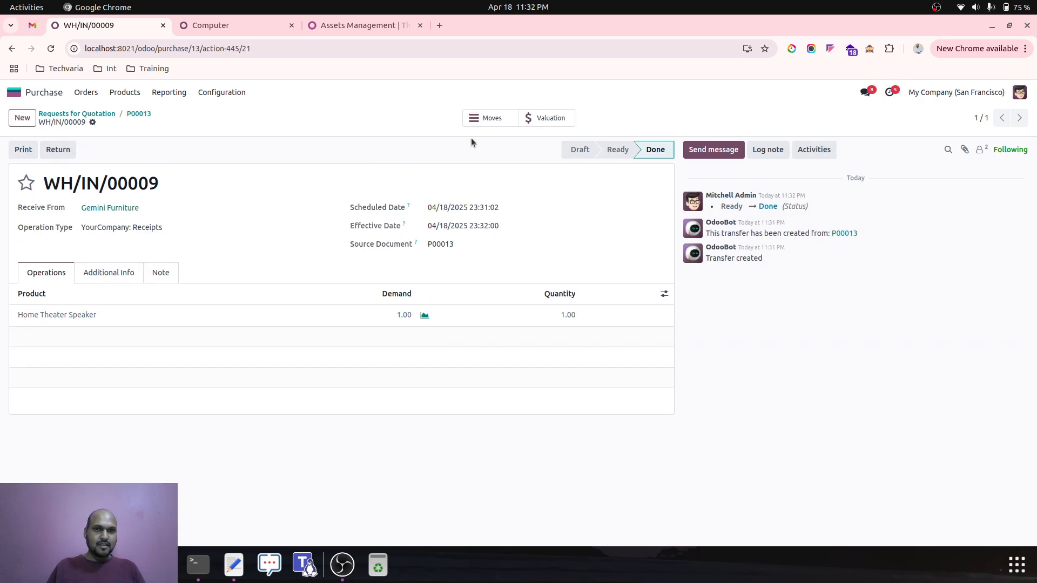
{"action": "left_click", "coordinate": [139, 115]}
{"action": "left_click", "coordinate": [35, 151]}
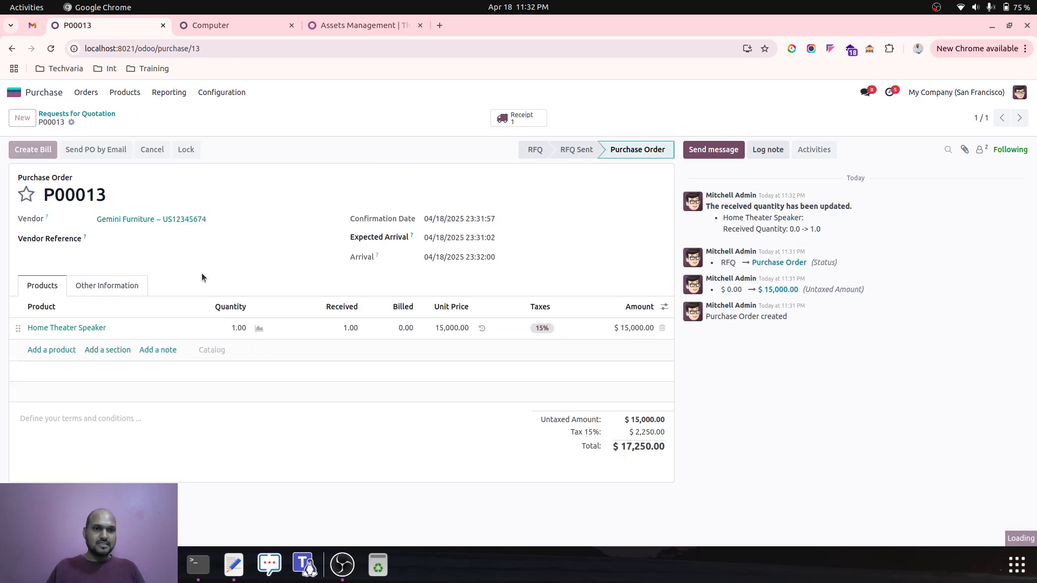
{"action": "left_click", "coordinate": [225, 404]}
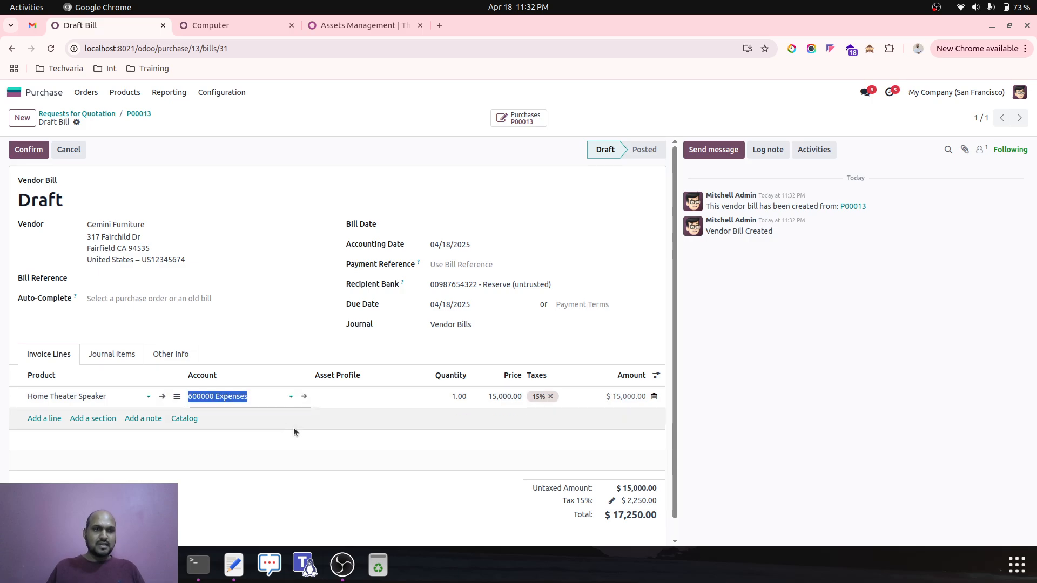
{"action": "key", "text": "BackSpace"}
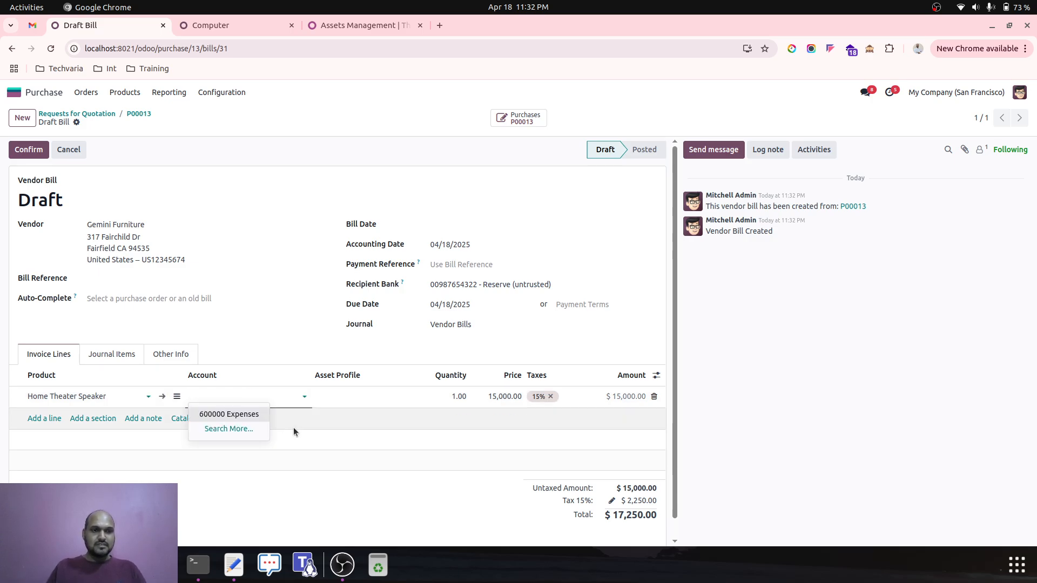
{"action": "left_click", "coordinate": [231, 408]}
{"action": "left_click", "coordinate": [230, 398]}
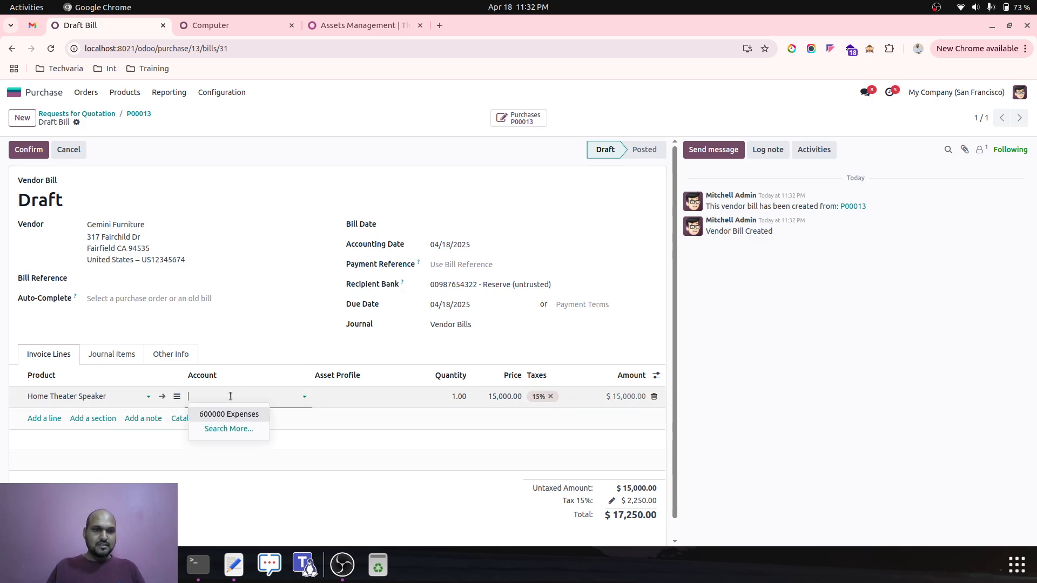
{"action": "left_click", "coordinate": [229, 429]}
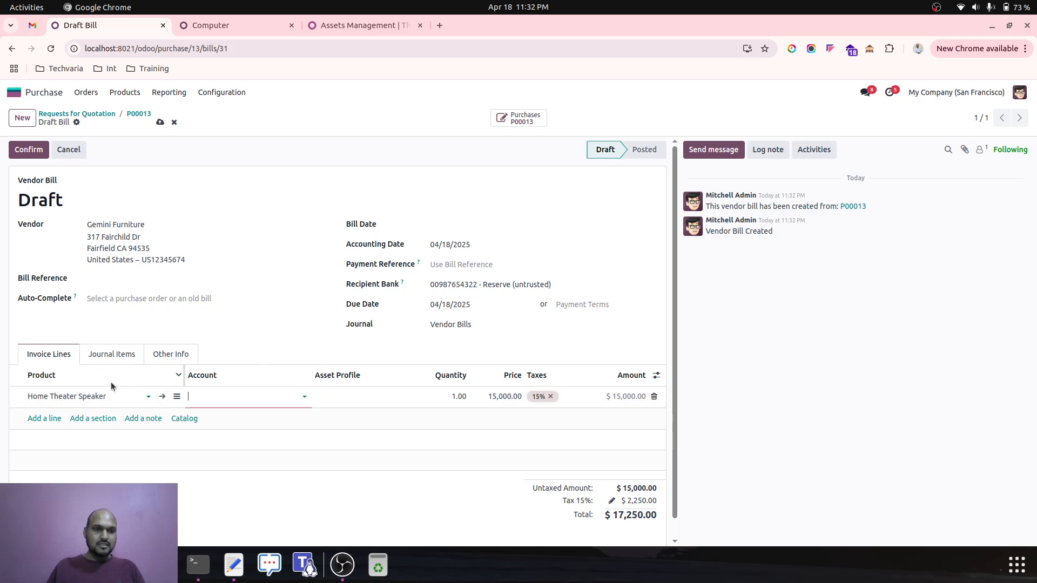
{"action": "left_click", "coordinate": [162, 399]}
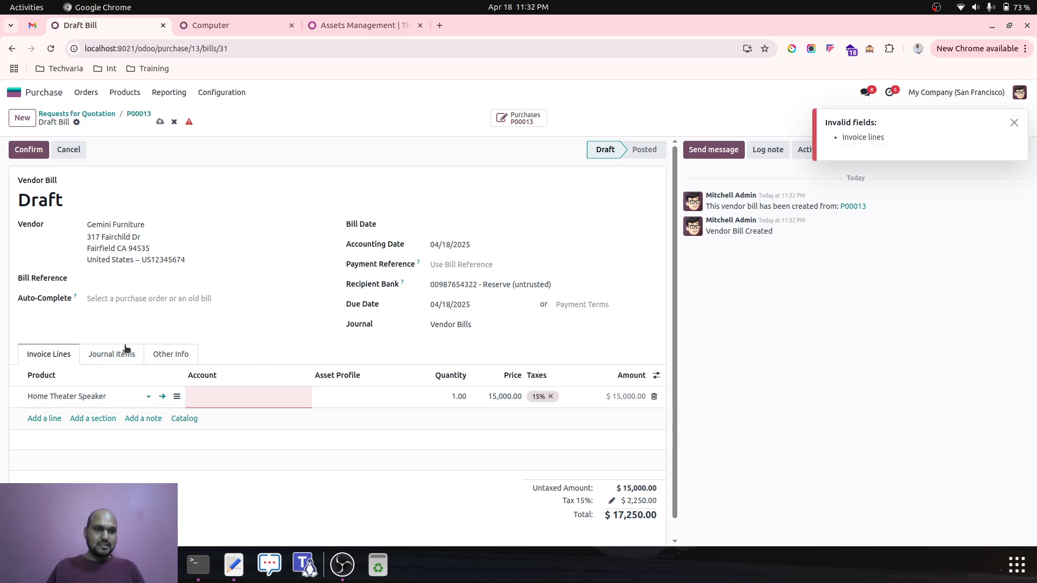
{"action": "left_click", "coordinate": [173, 122]}
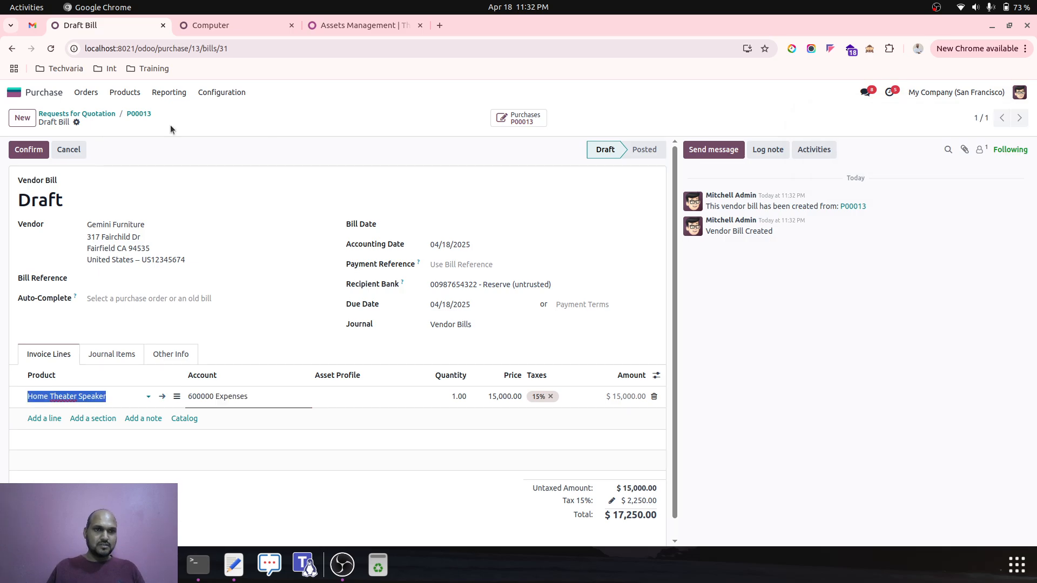
{"action": "left_click", "coordinate": [218, 399]}
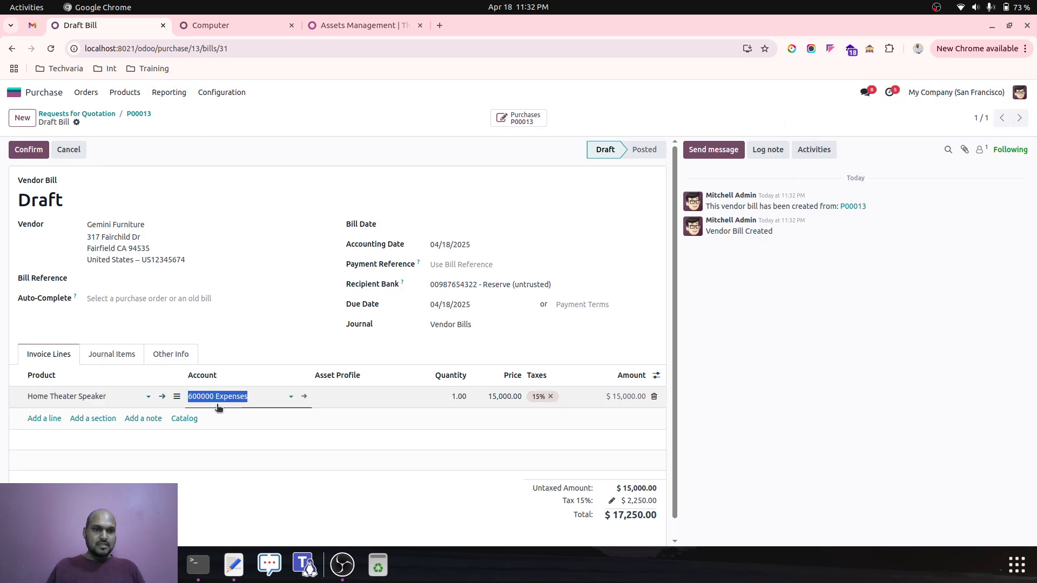
{"action": "key", "text": "BackSpace"}
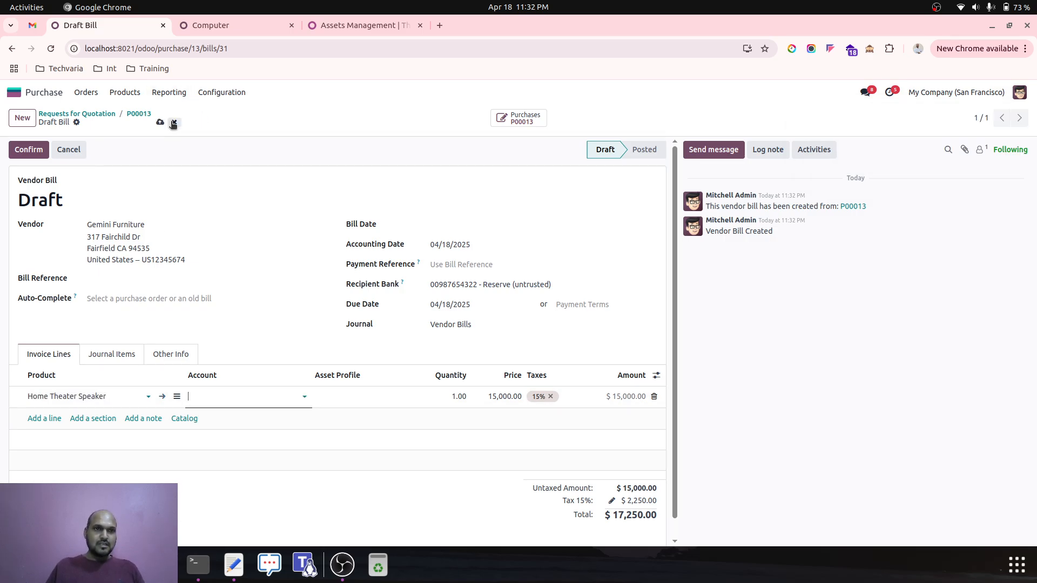
{"action": "left_click", "coordinate": [43, 91]}
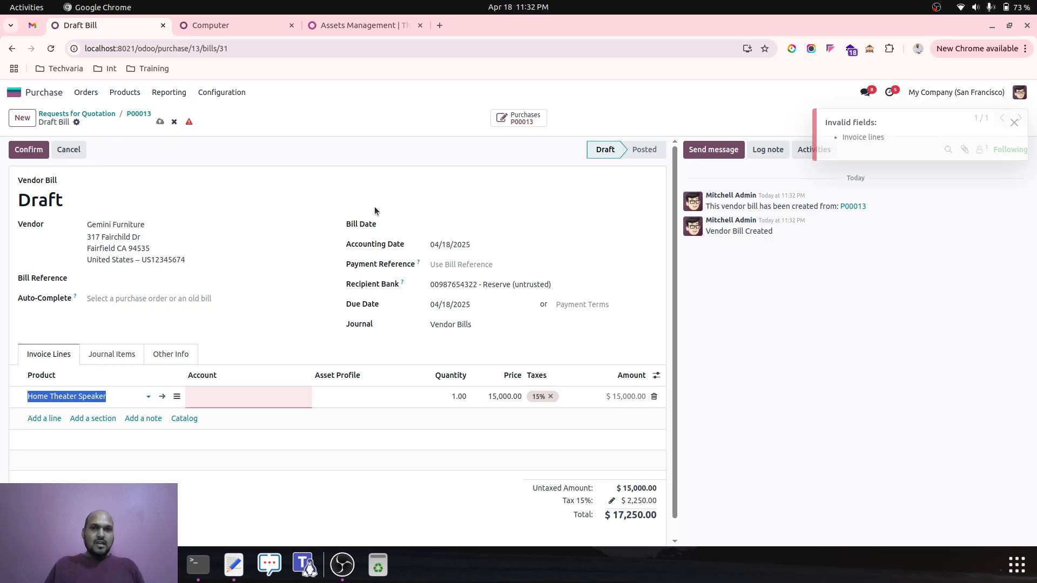
{"action": "left_click", "coordinate": [175, 123]}
Open the Electronics asset profile in the Accounting app's configuration and check its asset account.
{"action": "left_click", "coordinate": [44, 95]}
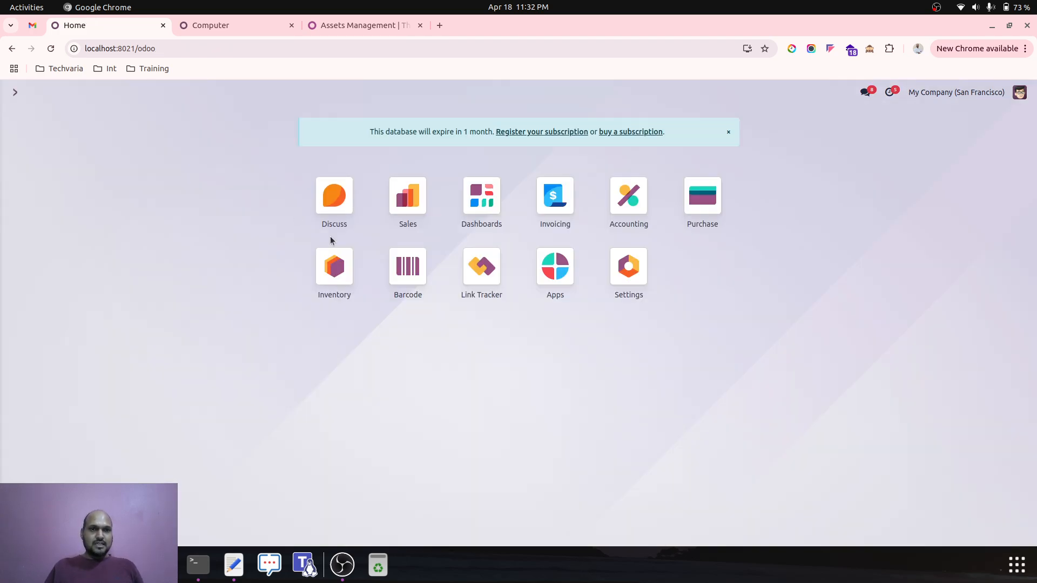
{"action": "left_click", "coordinate": [555, 196]}
{"action": "left_click", "coordinate": [81, 95]}
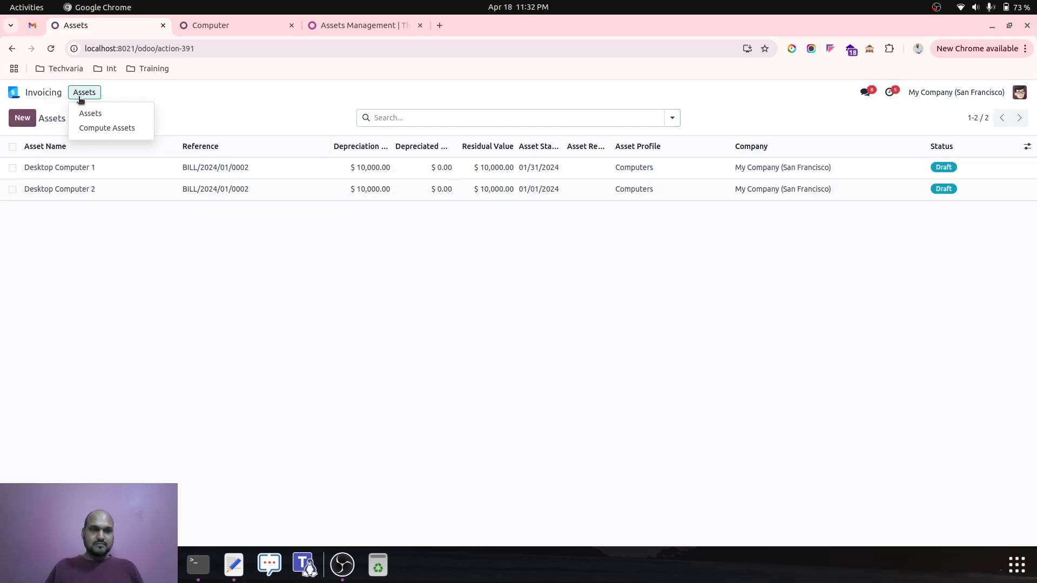
{"action": "left_click", "coordinate": [42, 93]}
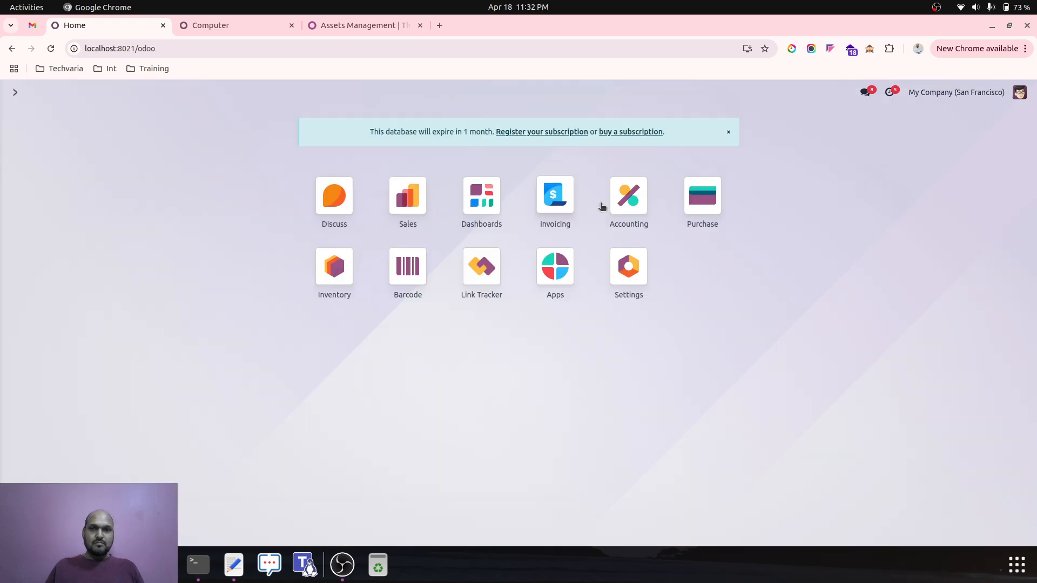
{"action": "left_click", "coordinate": [603, 205]}
{"action": "left_click", "coordinate": [340, 92]}
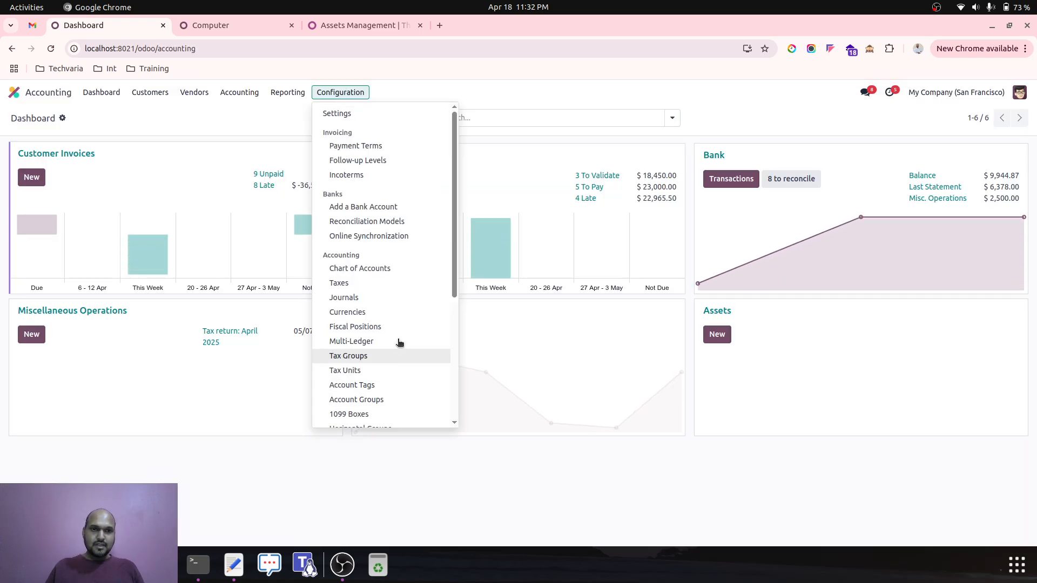
{"action": "scroll", "coordinate": [391, 269], "scroll_direction": "down", "scroll_amount": 4}
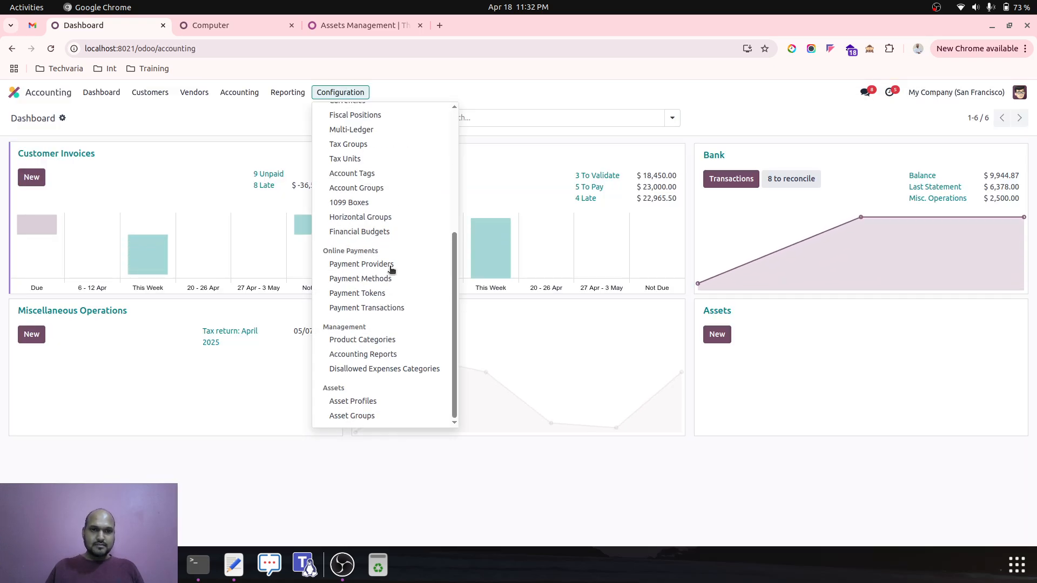
{"action": "left_click", "coordinate": [380, 401]}
{"action": "left_click", "coordinate": [268, 190]}
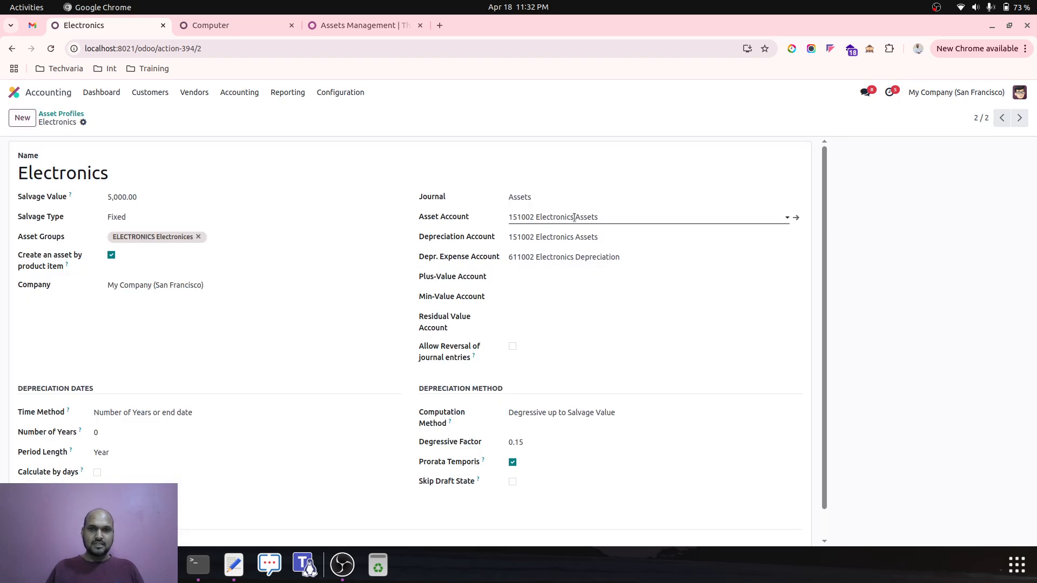
{"action": "left_click", "coordinate": [248, 21]}
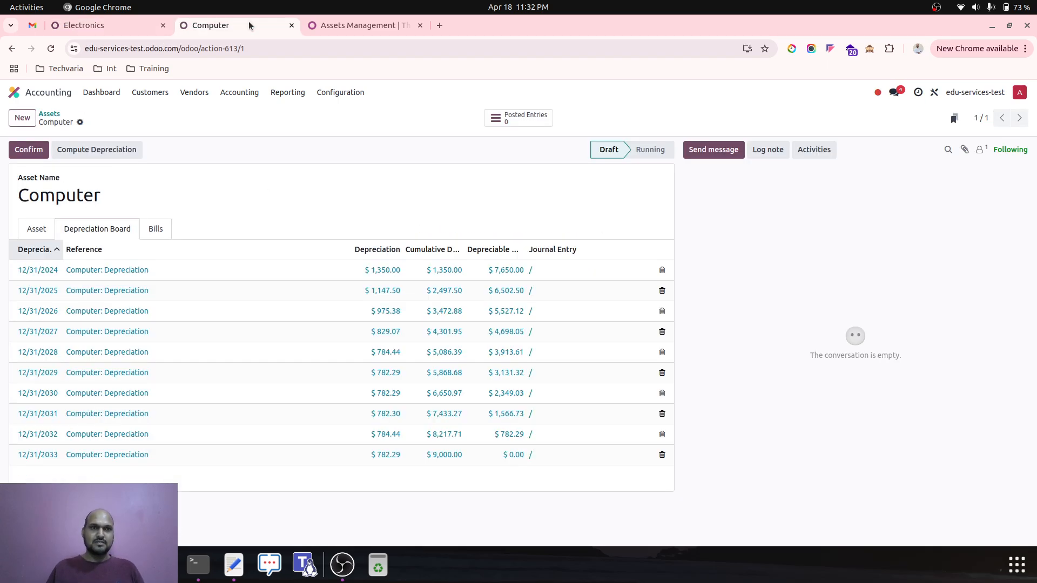
{"action": "left_click", "coordinate": [58, 31]}
Open the Accounting vendor bills through the home screen search and open the draft Gemini Furniture bill.
{"action": "left_click", "coordinate": [14, 92]}
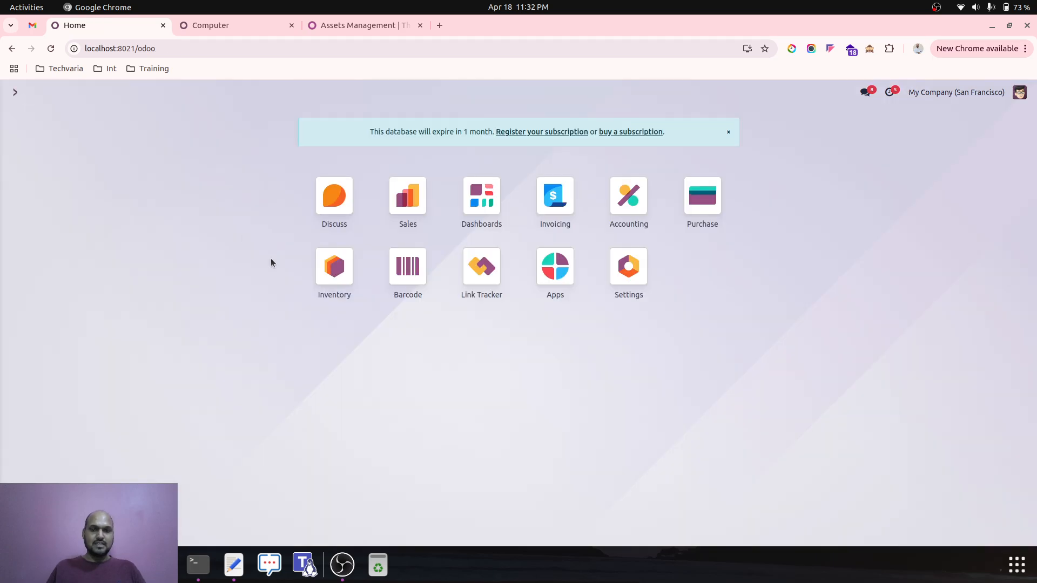
{"action": "type", "text": "pur"}
{"action": "key", "text": "BackSpace"}
{"action": "key", "text": "BackSpace"}
{"action": "key", "text": "BackSpace"}
{"action": "type", "text": "s"}
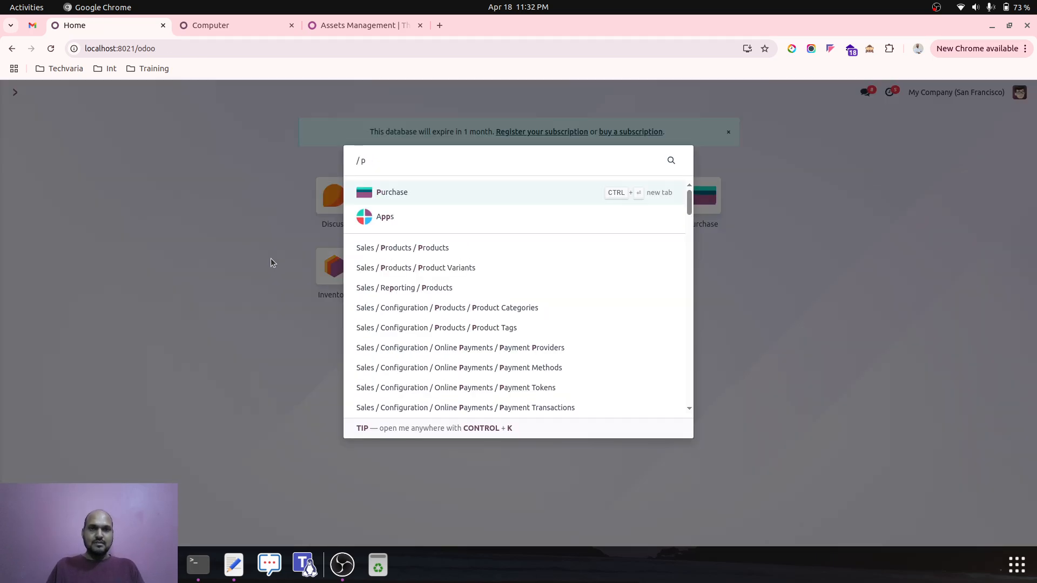
{"action": "key", "text": "BackSpace"}
{"action": "type", "text": "vend"}
{"action": "key", "text": "Down"}
{"action": "key", "text": "Down"}
{"action": "key", "text": "Down"}
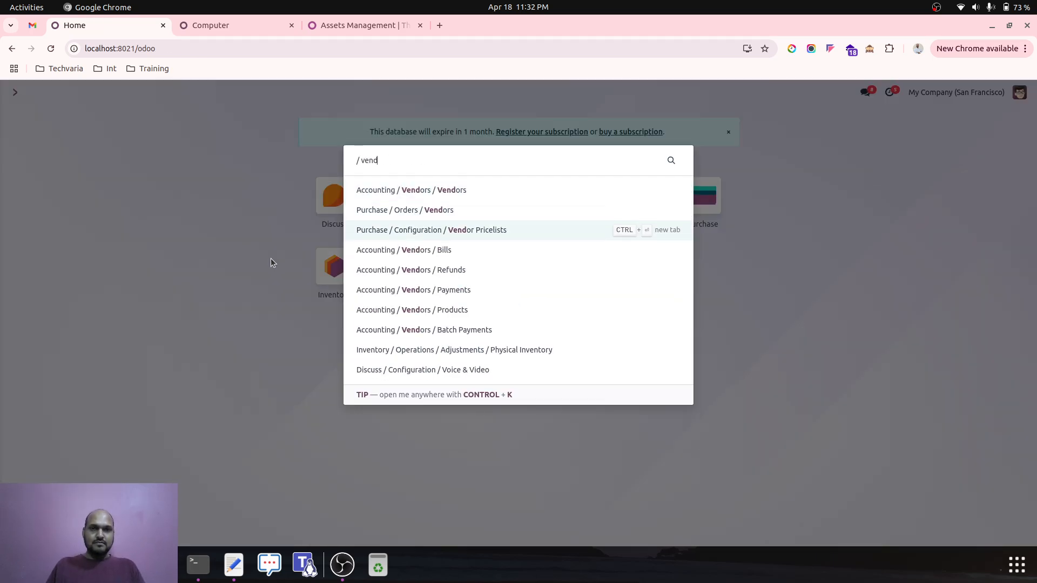
{"action": "key", "text": "Return"}
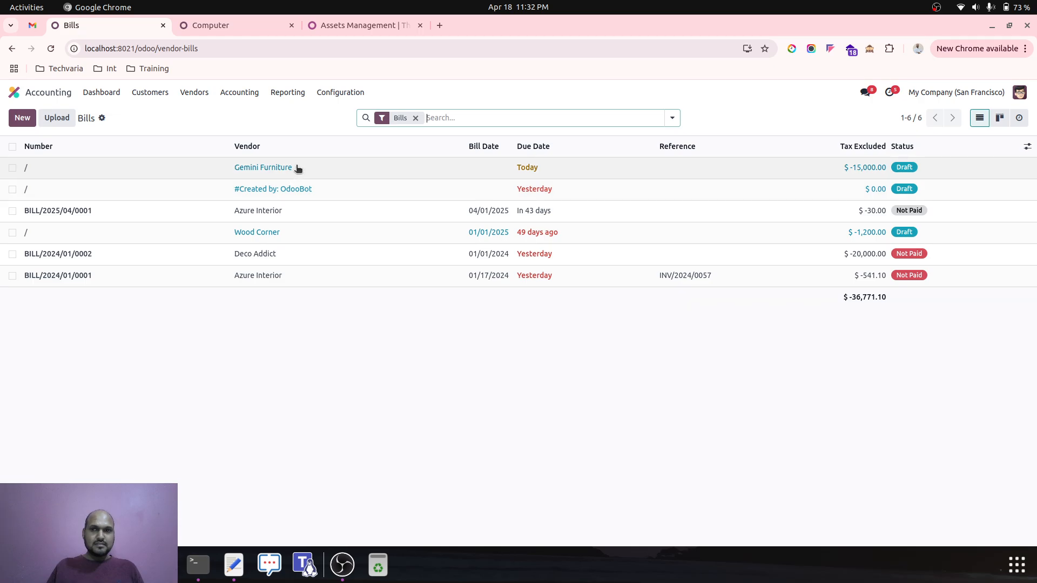
{"action": "left_click", "coordinate": [297, 168]}
{"action": "left_click", "coordinate": [212, 398]}
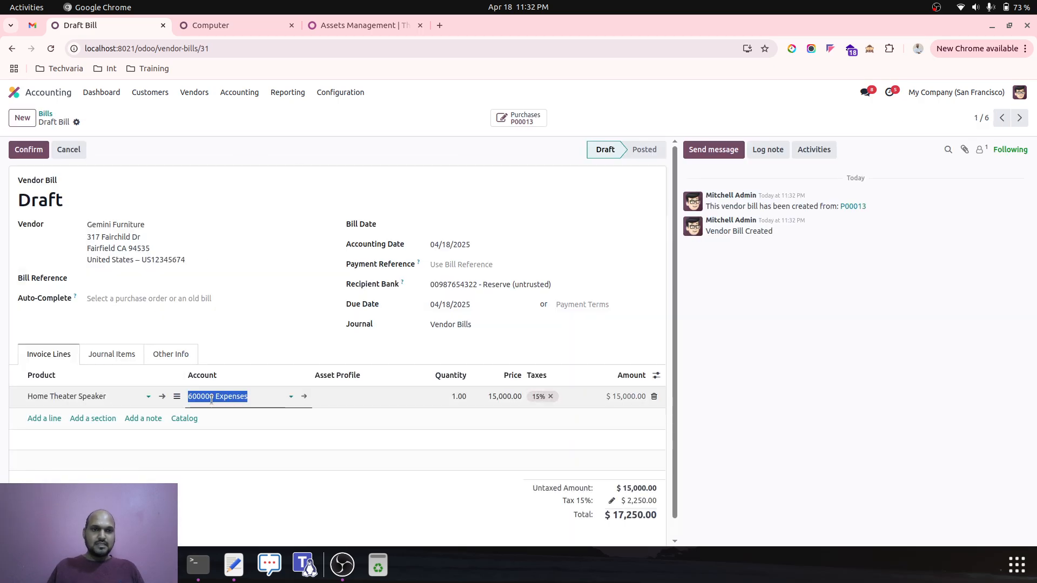
{"action": "key", "text": "BackSpace"}
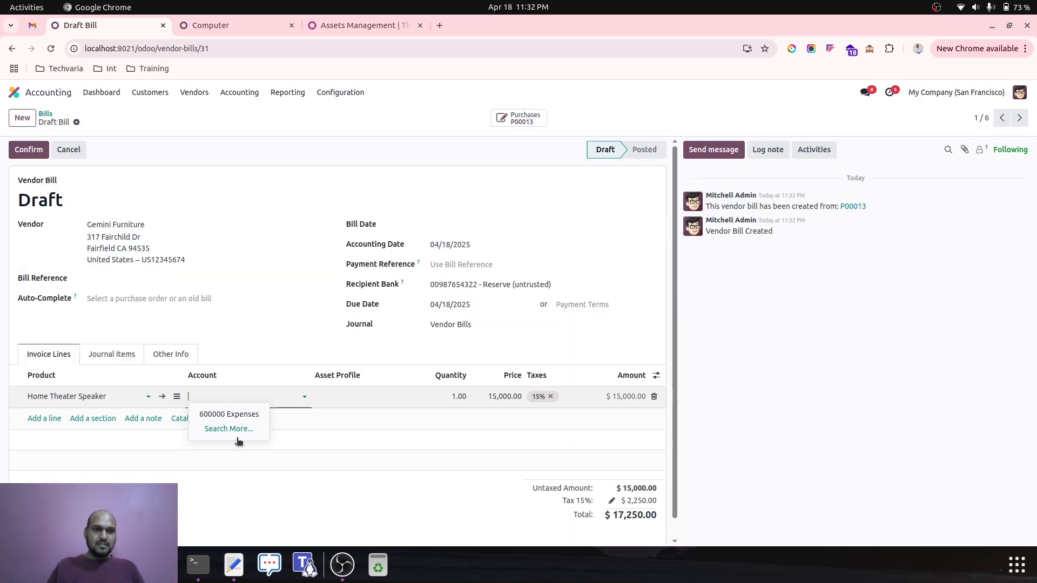
{"action": "key", "text": "shift+Tab"}
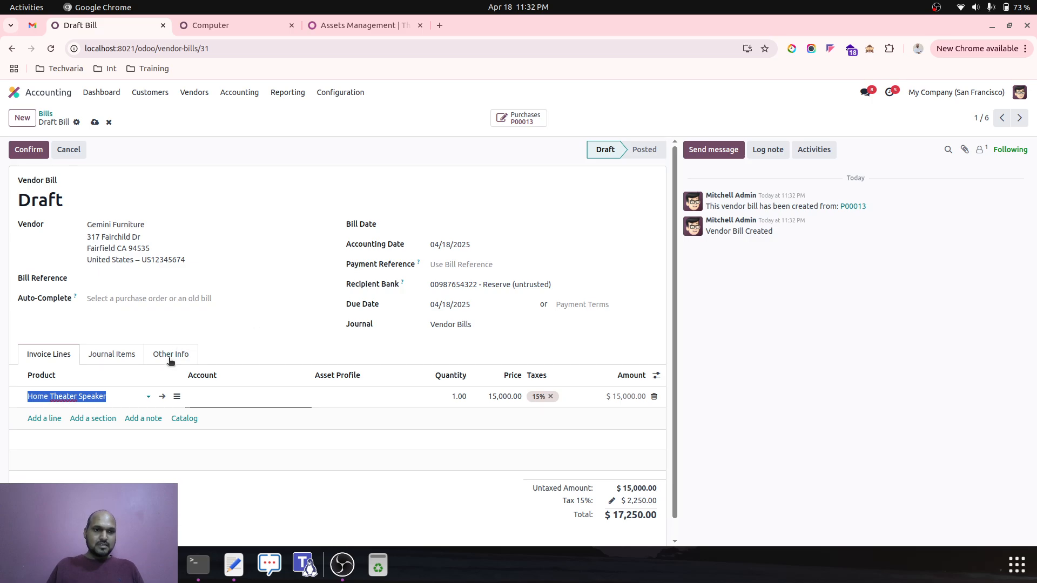
{"action": "left_click", "coordinate": [162, 397]}
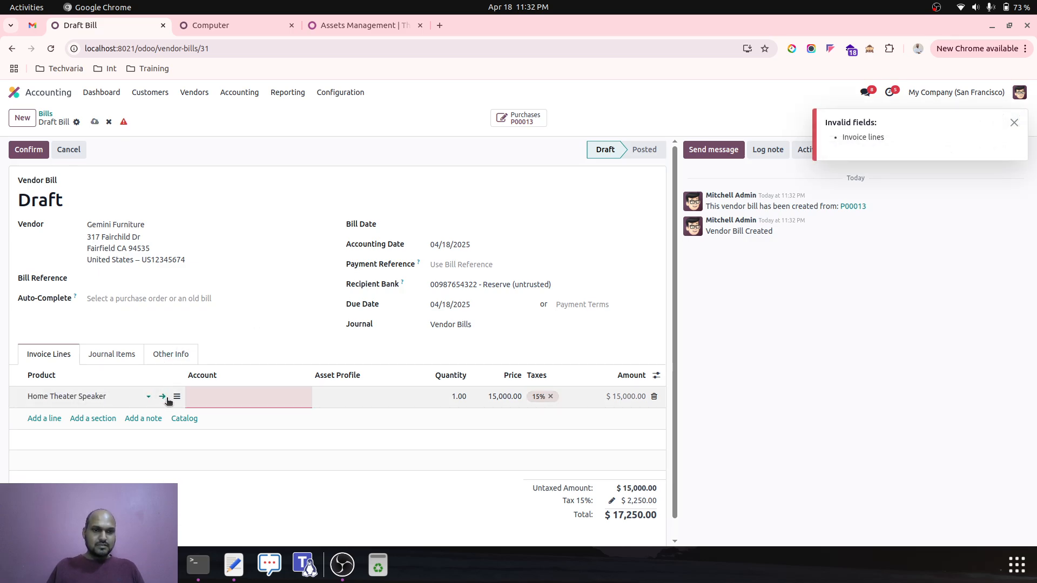
{"action": "left_click", "coordinate": [107, 394]}
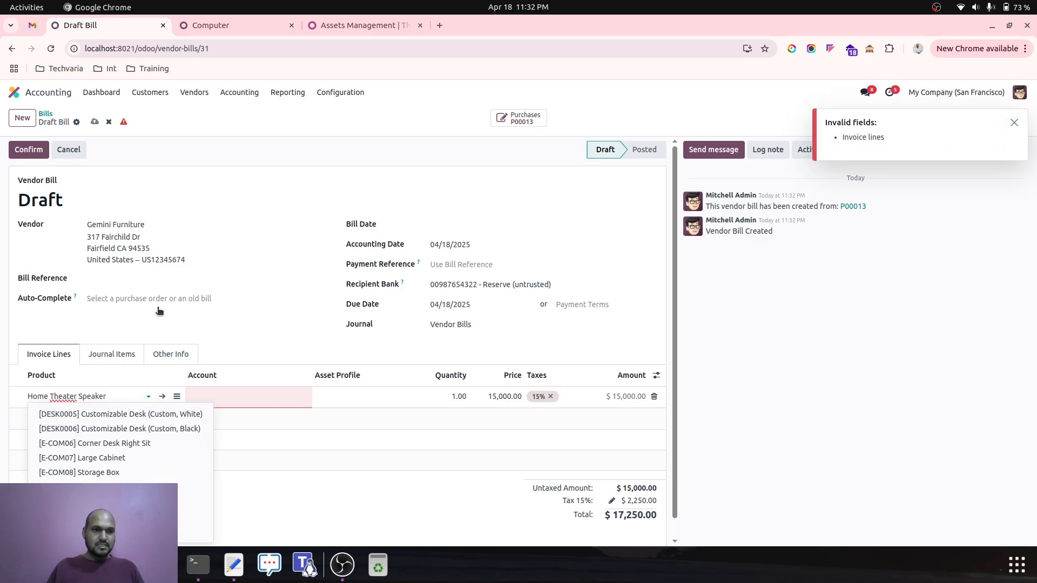
{"action": "key", "text": "Escape"}
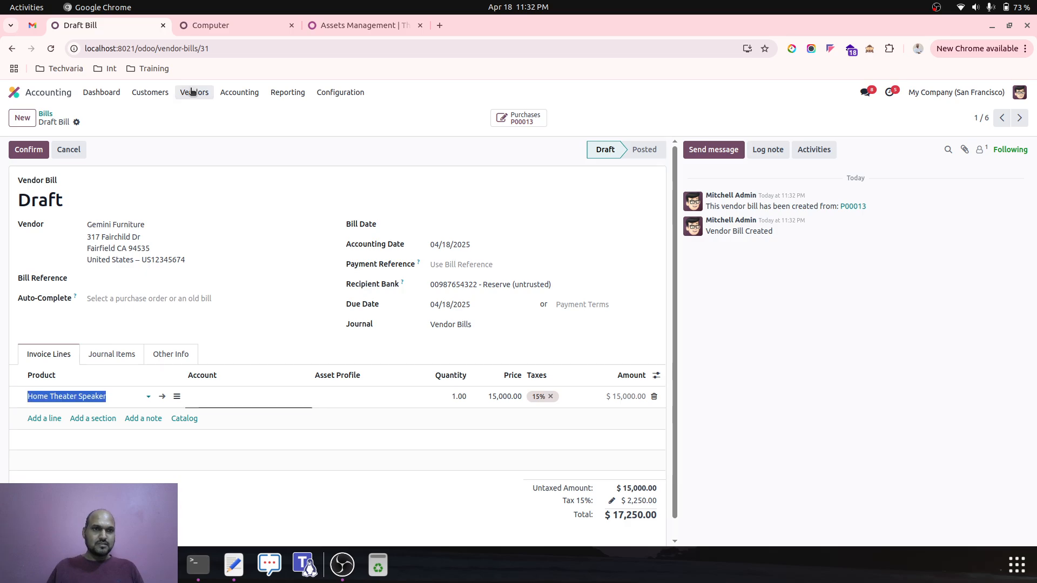
Find the Home Theater Speaker product in the Inventory app by searching for "home" and open its form.
{"action": "left_click", "coordinate": [46, 93]}
{"action": "type", "text": "inve"}
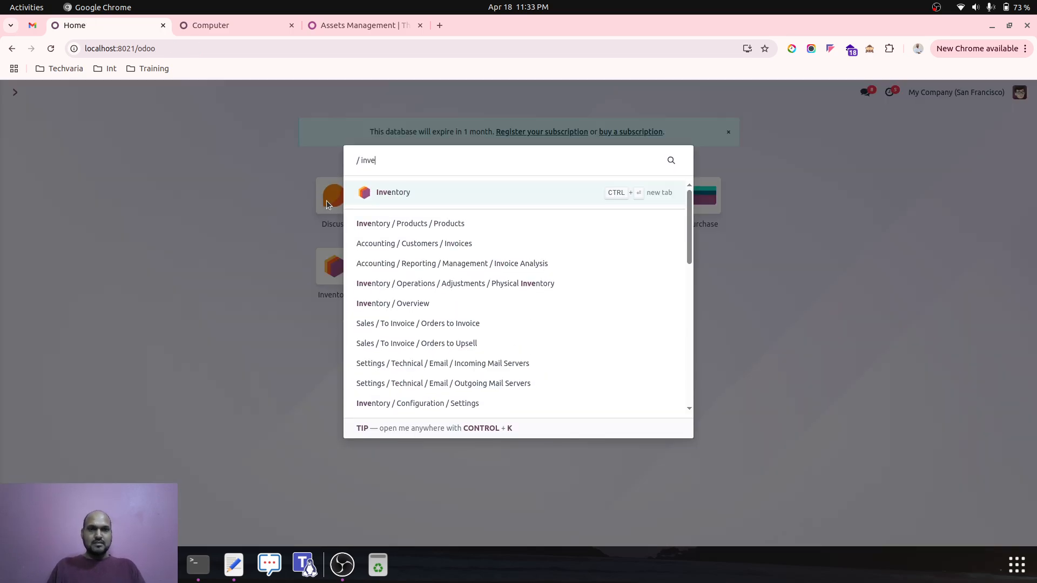
{"action": "key", "text": "Return"}
{"action": "left_click", "coordinate": [198, 95]}
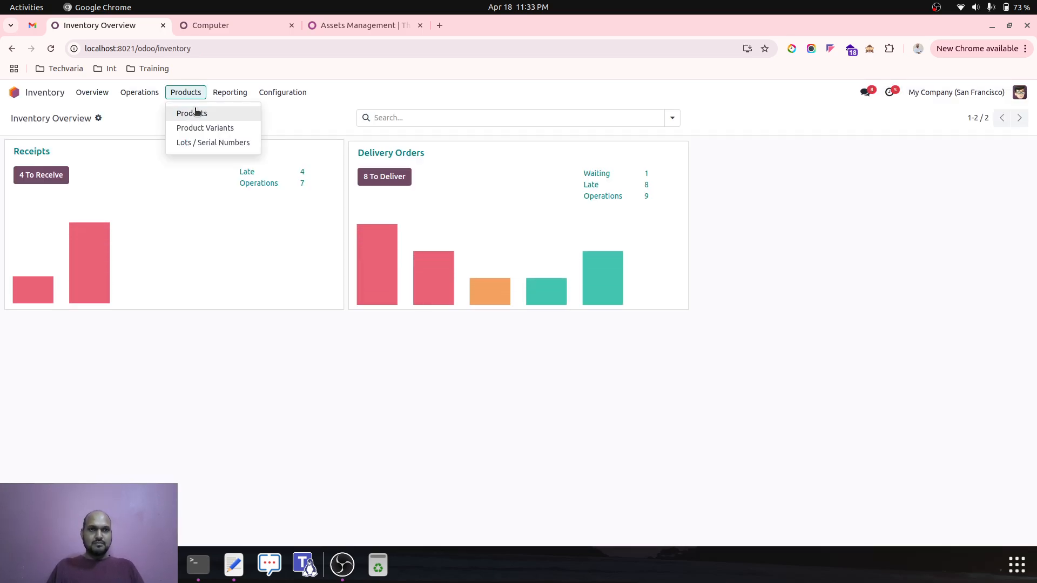
{"action": "left_click", "coordinate": [196, 109]}
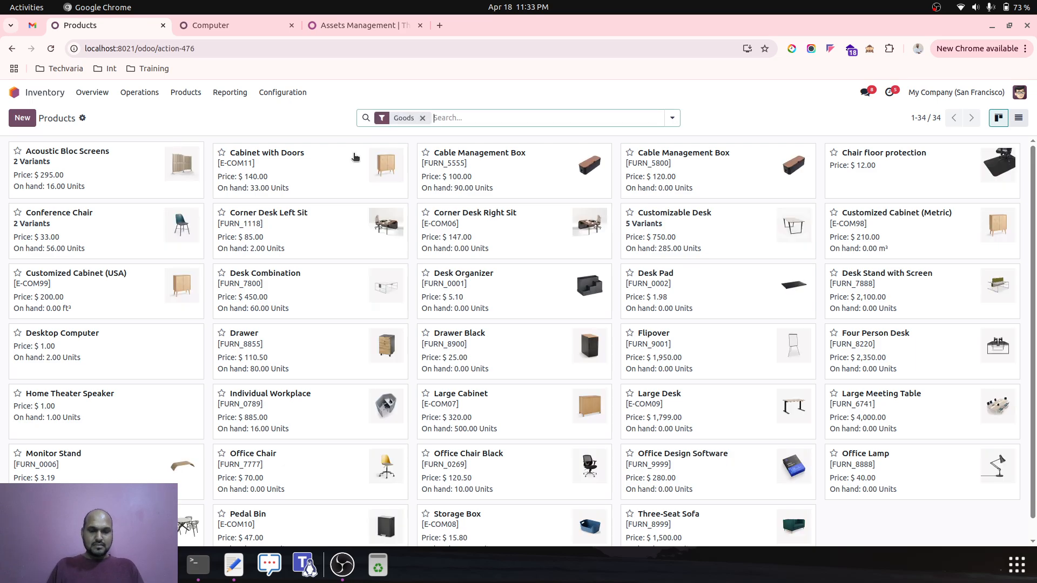
{"action": "type", "text": "home"}
{"action": "key", "text": "Return"}
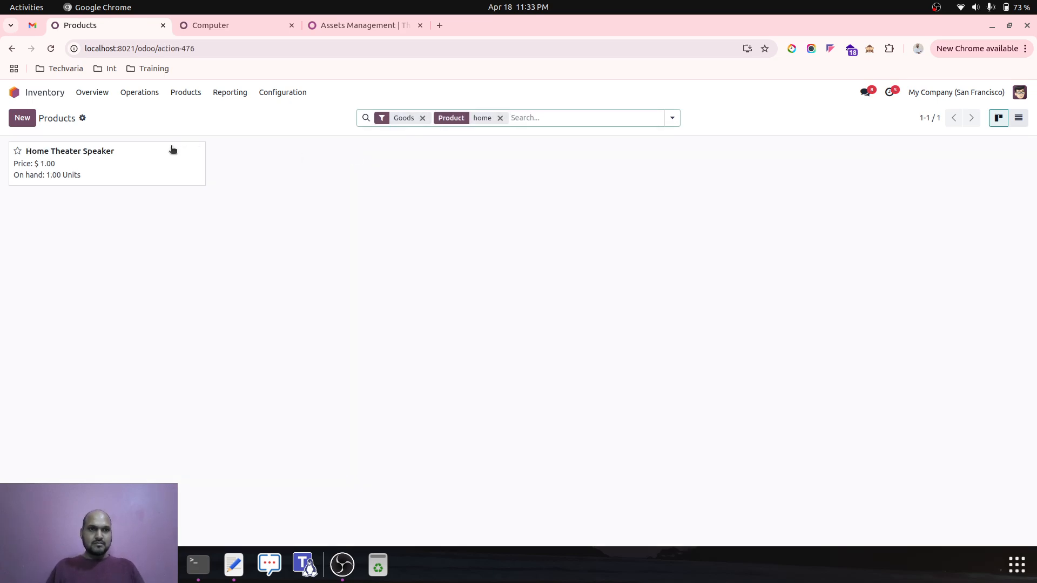
{"action": "left_click", "coordinate": [153, 149]}
Set the Home Theater Speaker's expense account to 151002 Electronics Assets and save the product.
{"action": "left_click", "coordinate": [349, 246]}
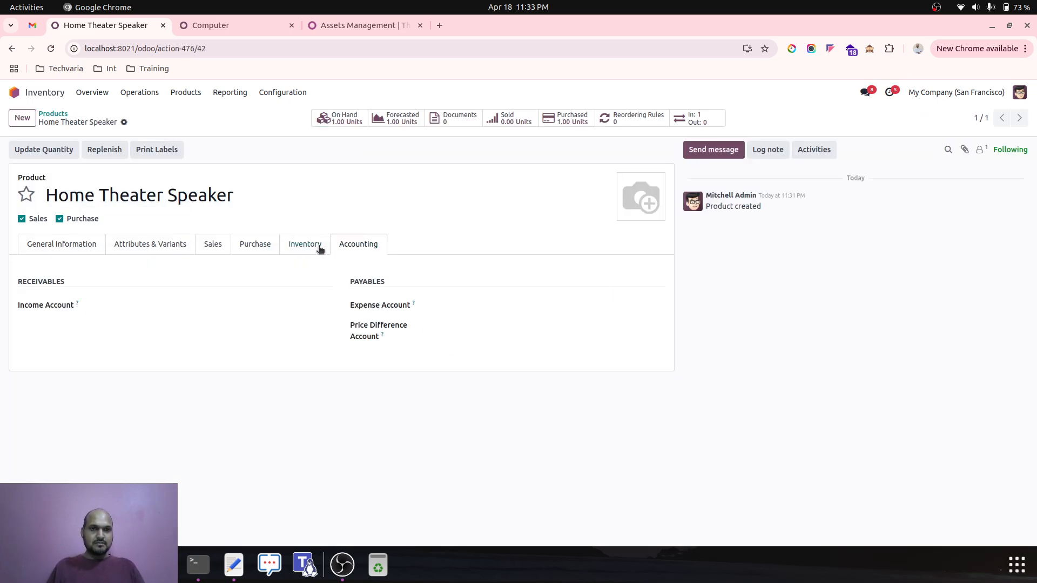
{"action": "left_click", "coordinate": [319, 247]}
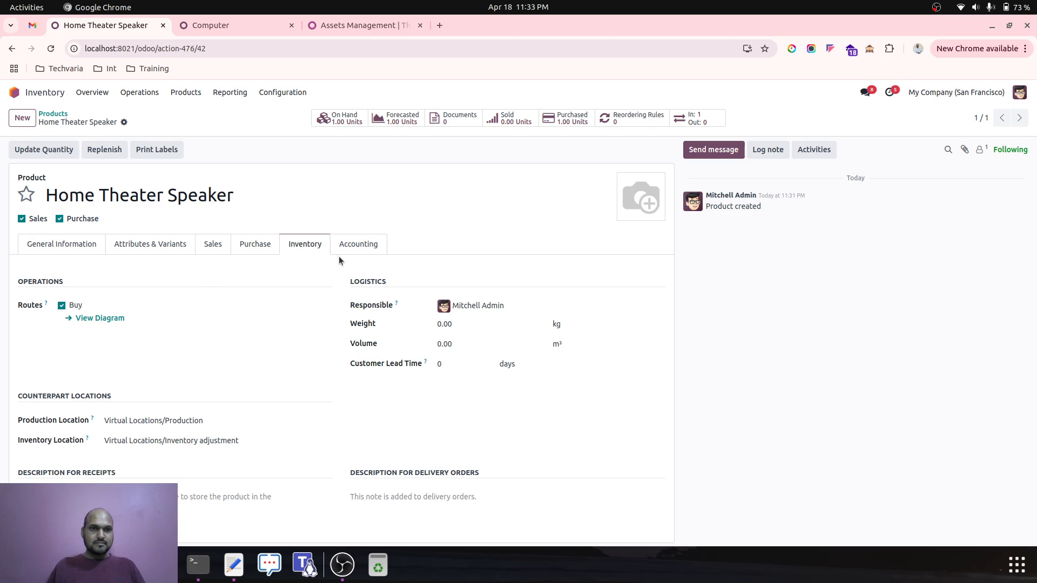
{"action": "left_click", "coordinate": [340, 250]}
{"action": "left_click", "coordinate": [191, 306]}
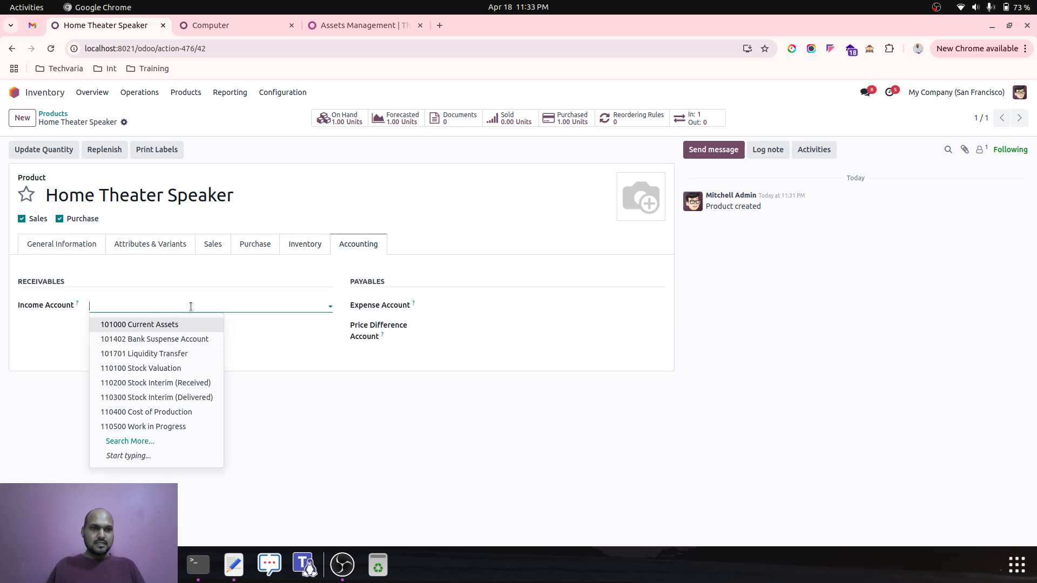
{"action": "left_click", "coordinate": [450, 306]}
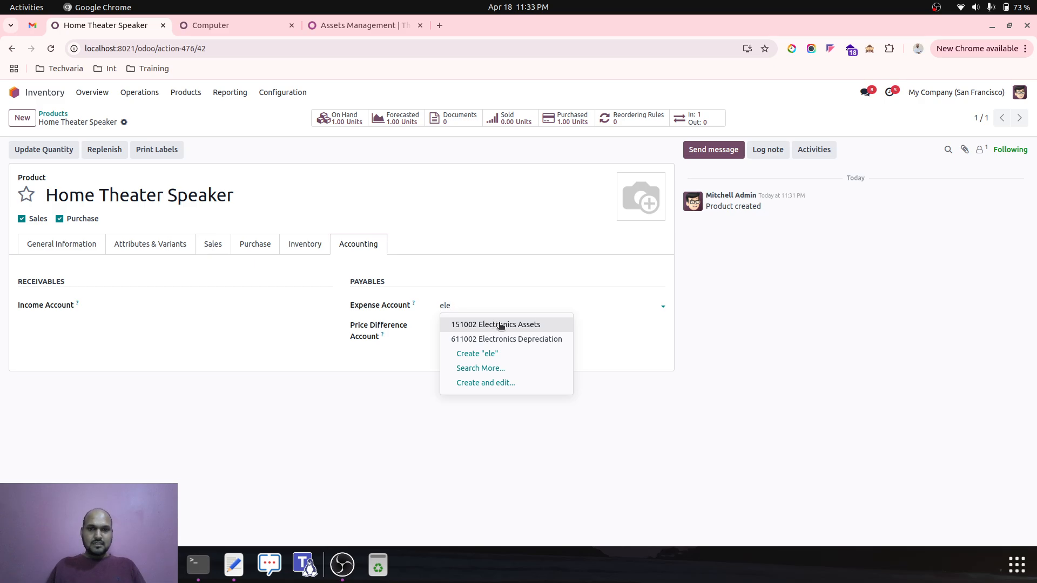
{"action": "left_click", "coordinate": [501, 324]}
{"action": "left_click", "coordinate": [142, 123]}
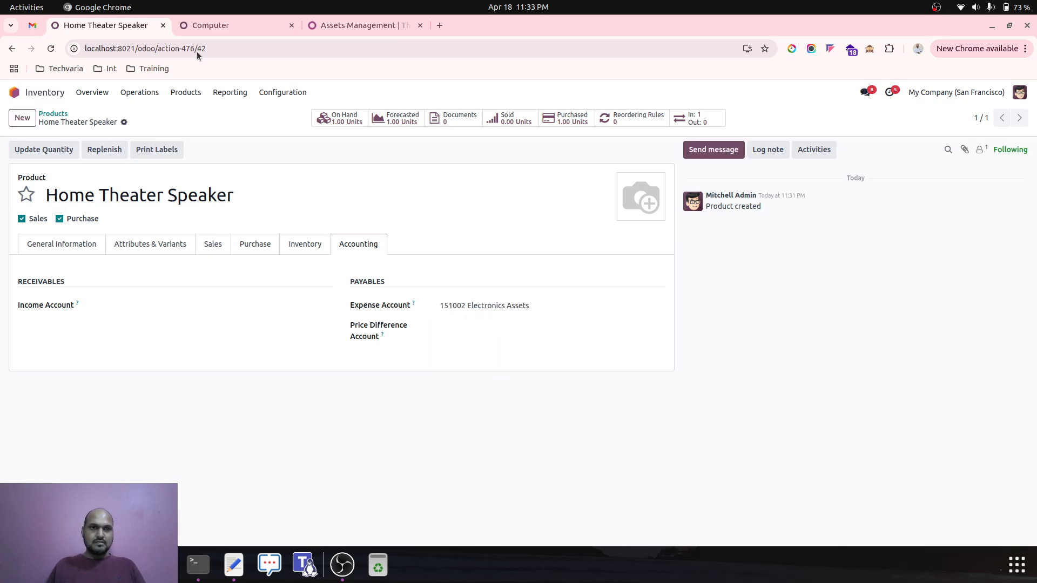
Open purchase order P00013 in the Purchase app and go to its draft vendor bill.
{"action": "left_click", "coordinate": [241, 23]}
{"action": "left_click", "coordinate": [112, 25]}
{"action": "left_click", "coordinate": [42, 94]}
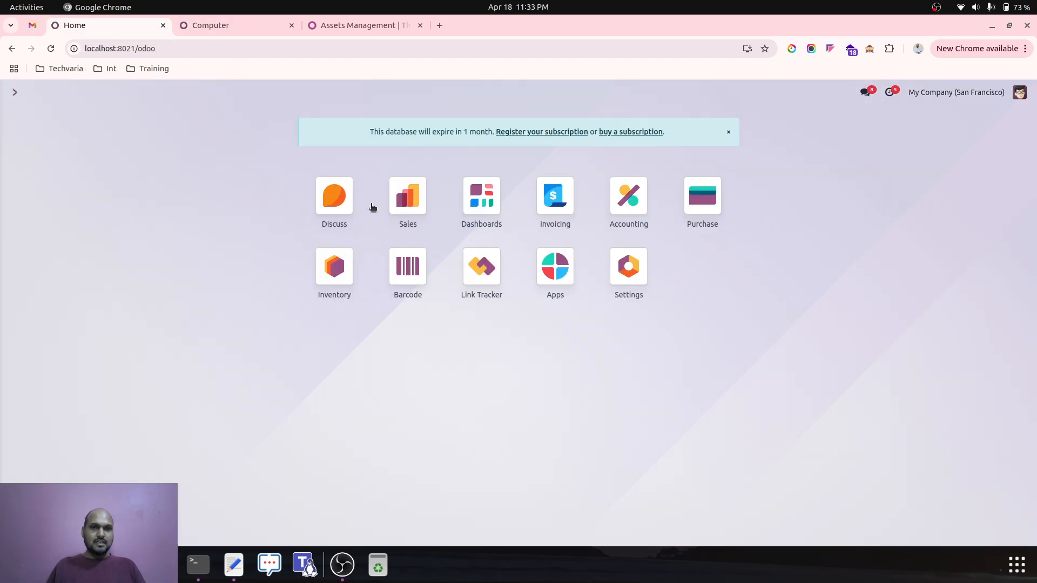
{"action": "type", "text": "pur"}
{"action": "key", "text": "Return"}
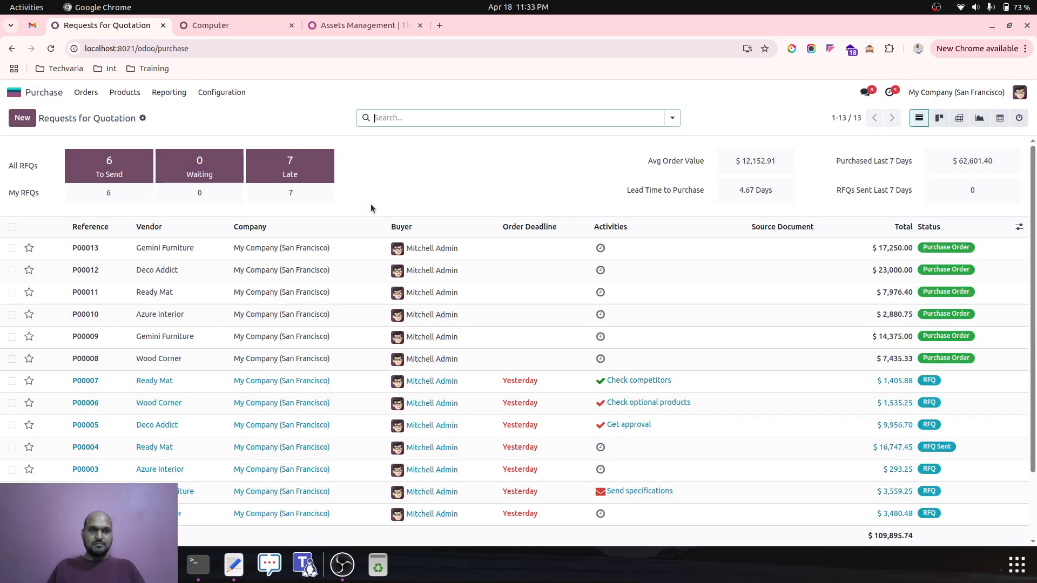
{"action": "left_click", "coordinate": [296, 252]}
{"action": "left_click", "coordinate": [486, 114]}
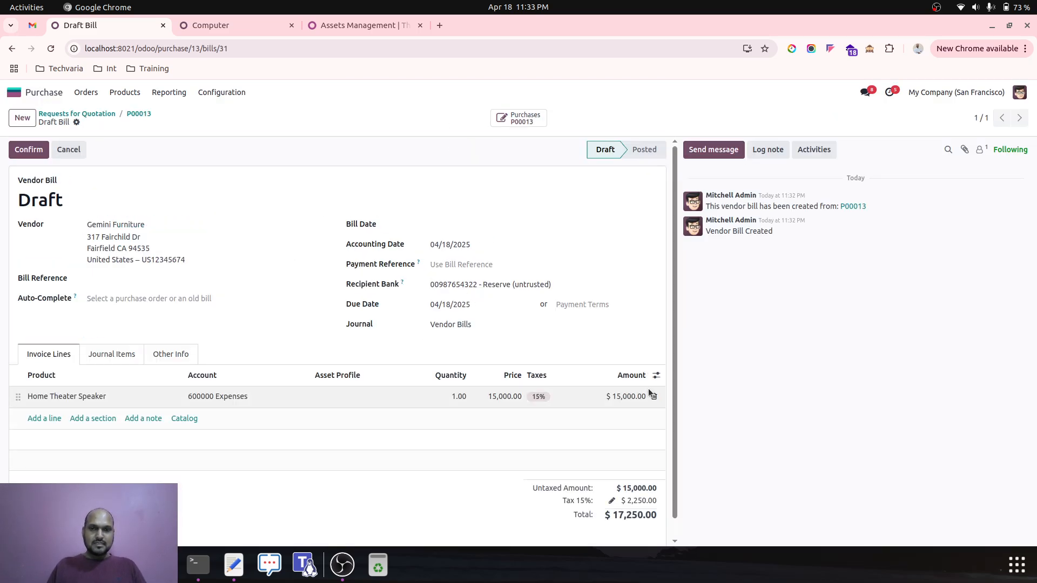
Cancel the draft vendor bill of purchase order P00013 and delete it.
{"action": "left_click", "coordinate": [81, 152]}
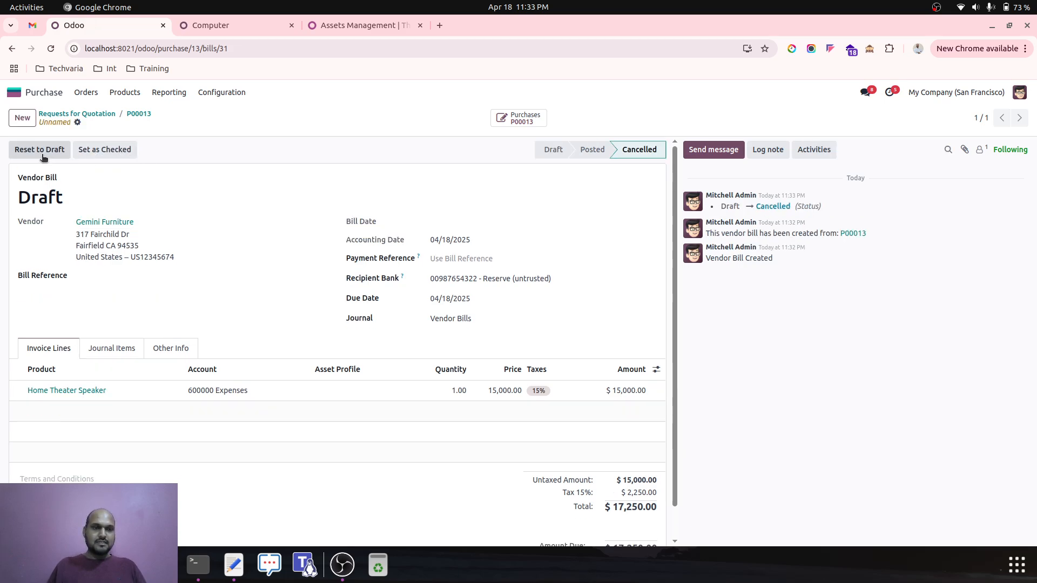
{"action": "left_click", "coordinate": [77, 122]}
{"action": "left_click", "coordinate": [86, 181]}
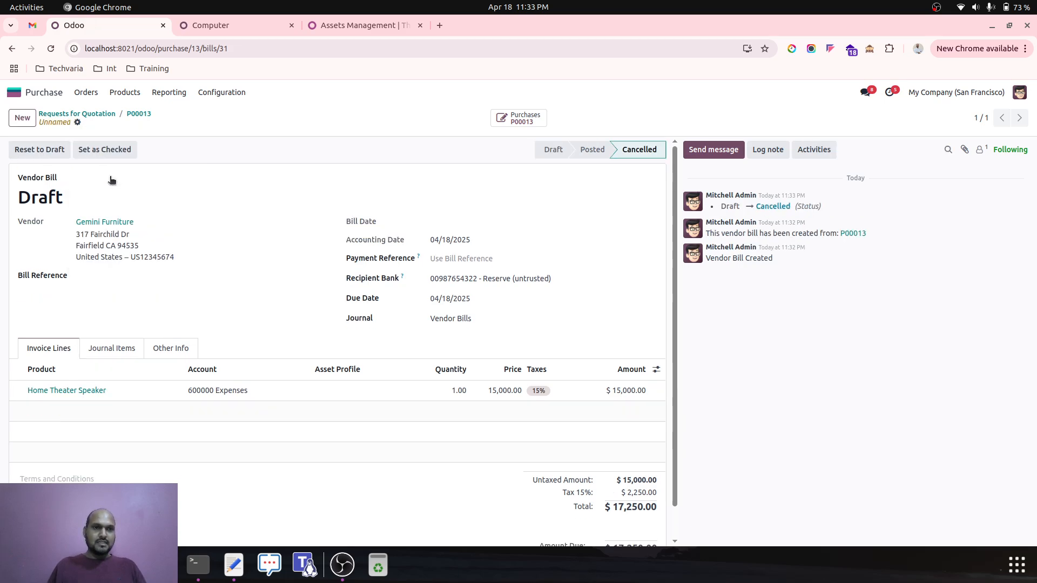
{"action": "left_click", "coordinate": [369, 364]}
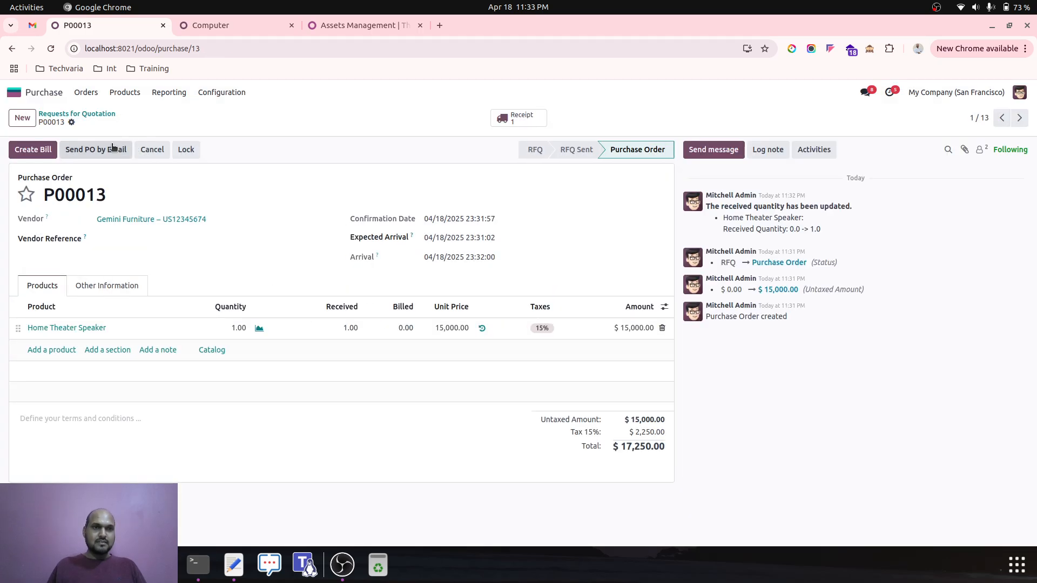
Create a new vendor bill from purchase order P00013 with the bill date 01/01/2023 and confirm it.
{"action": "left_click", "coordinate": [48, 155]}
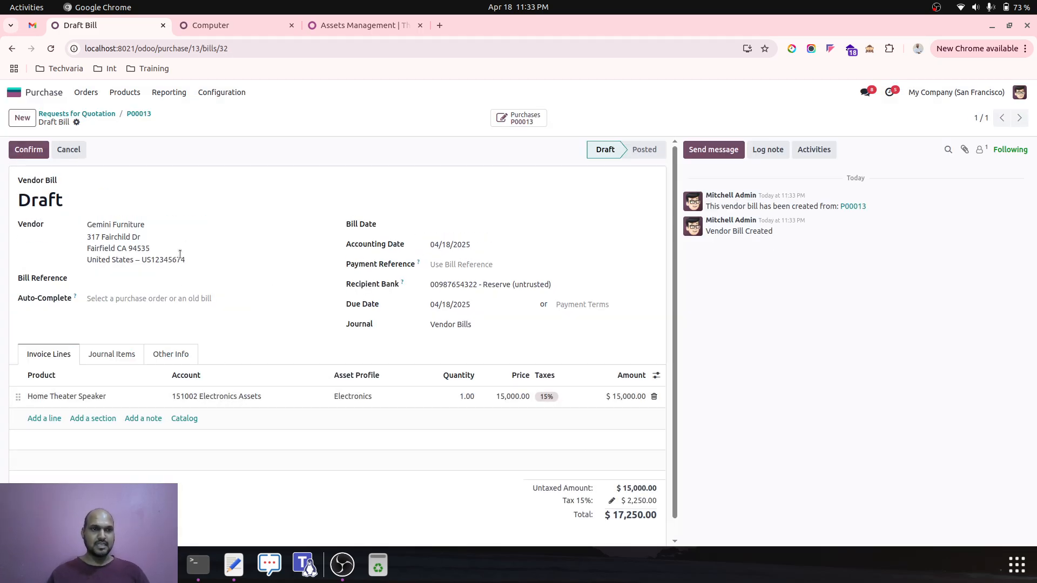
{"action": "left_click", "coordinate": [501, 226]}
{"action": "left_click", "coordinate": [538, 257]}
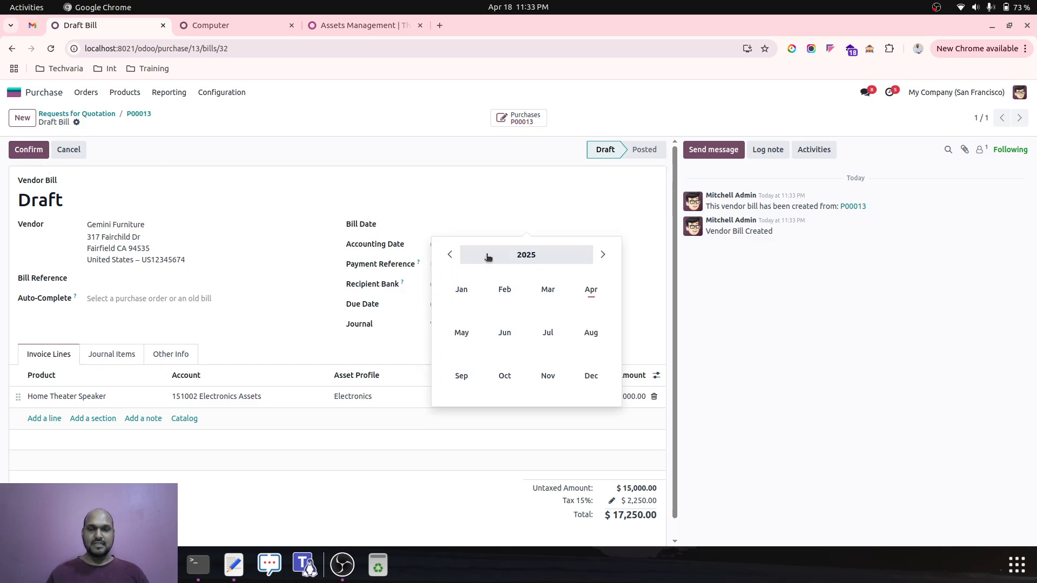
{"action": "left_click", "coordinate": [450, 255]}
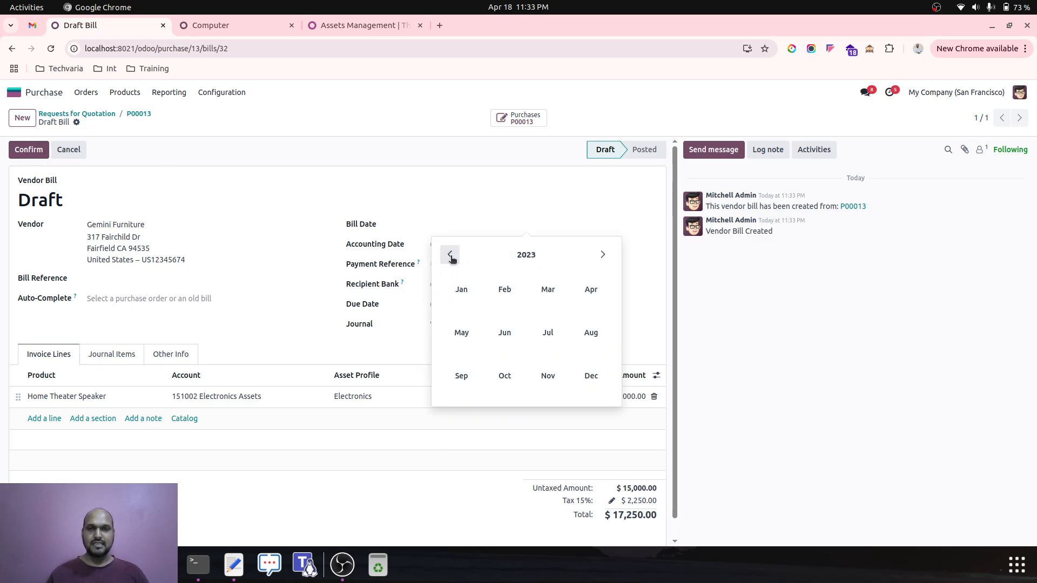
{"action": "left_click", "coordinate": [462, 289]}
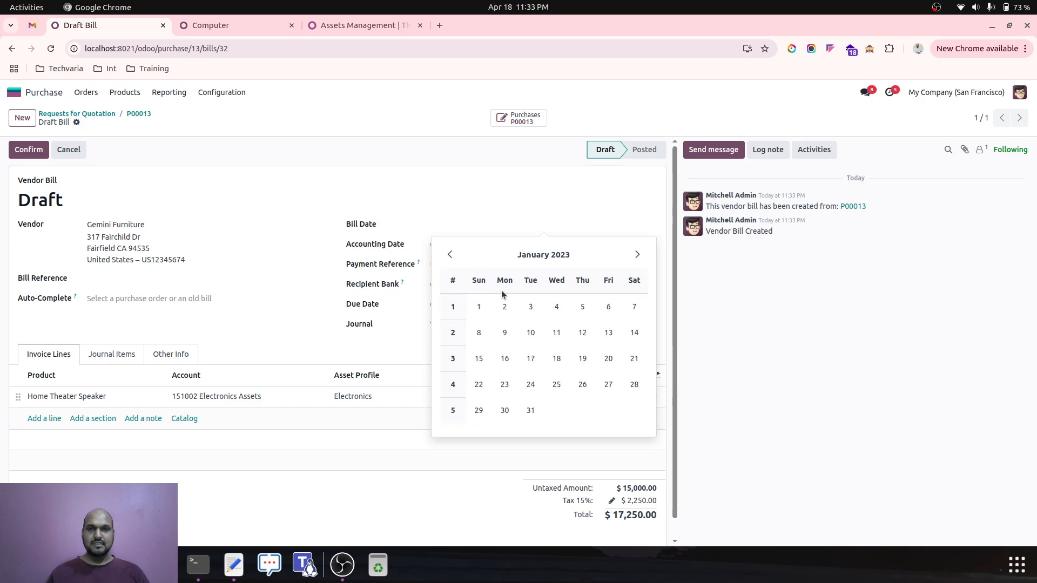
{"action": "left_click", "coordinate": [479, 308]}
{"action": "left_click", "coordinate": [161, 123]}
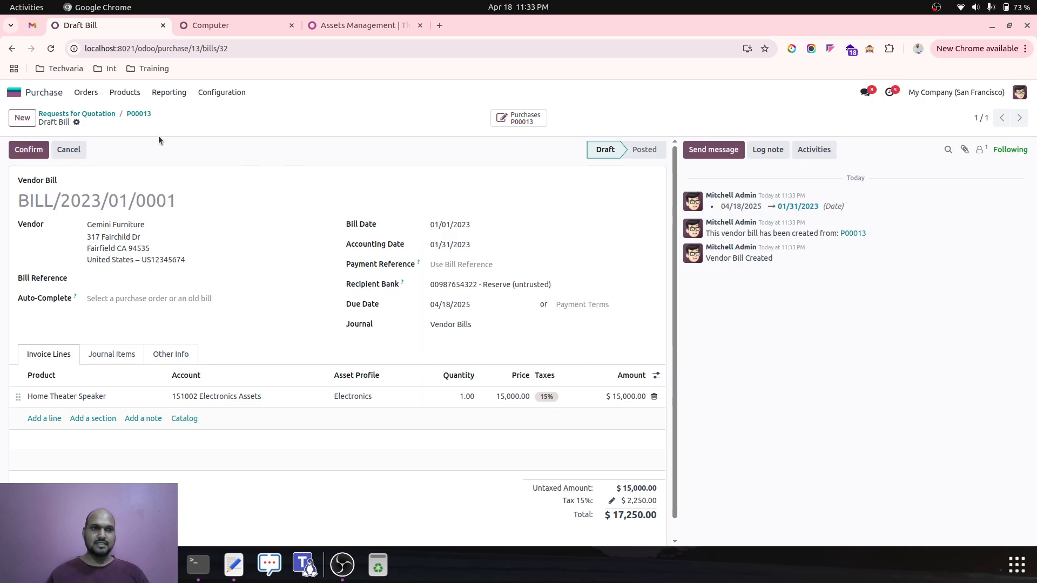
{"action": "left_click", "coordinate": [29, 150]}
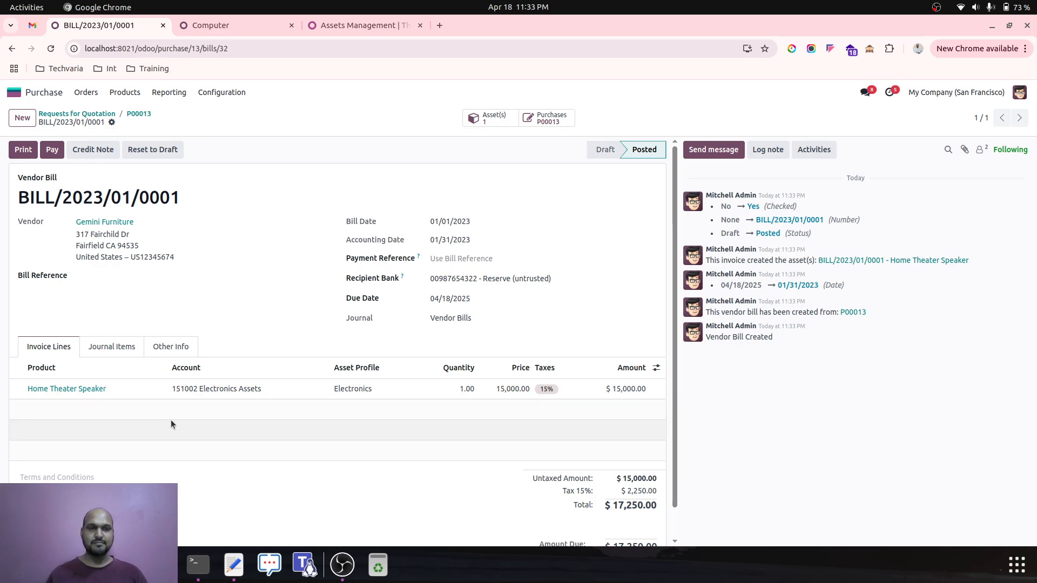
Open the bill's Home Theater Speaker asset and examine its general depreciation settings and depreciation board.
{"action": "left_click", "coordinate": [486, 118]}
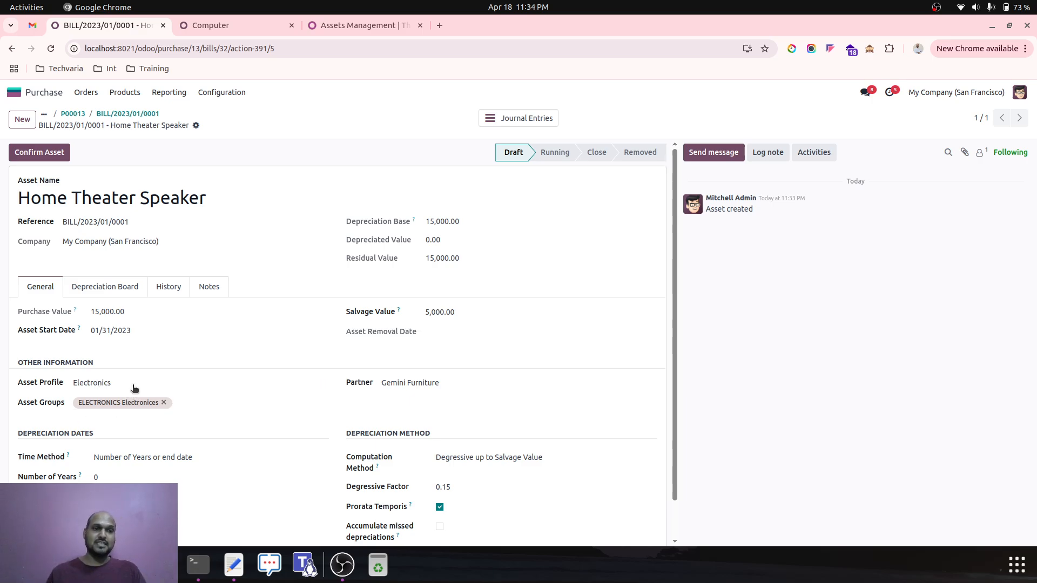
{"action": "scroll", "coordinate": [192, 441], "scroll_direction": "down", "scroll_amount": 2}
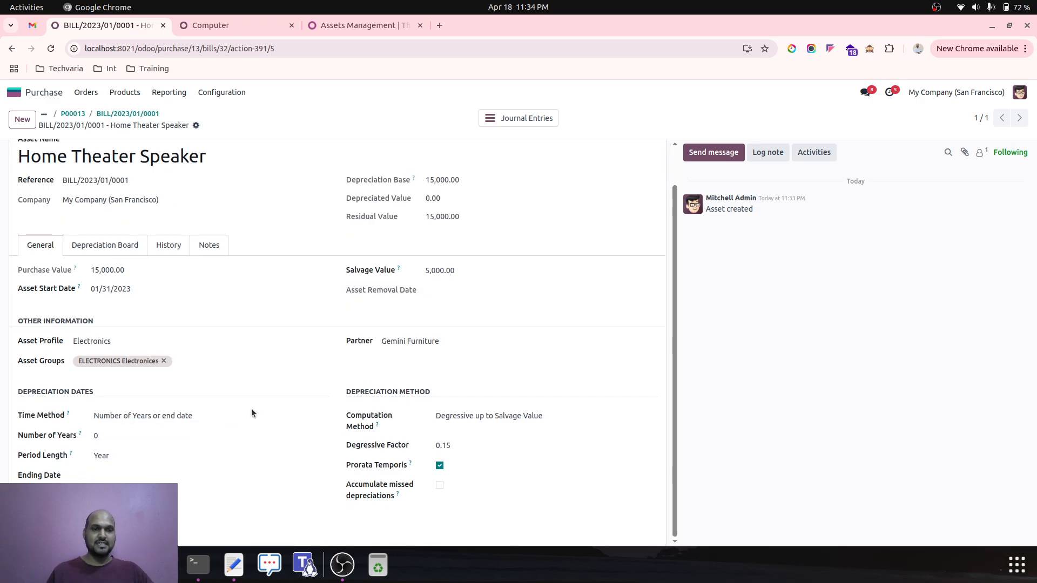
{"action": "scroll", "coordinate": [260, 405], "scroll_direction": "up", "scroll_amount": 2}
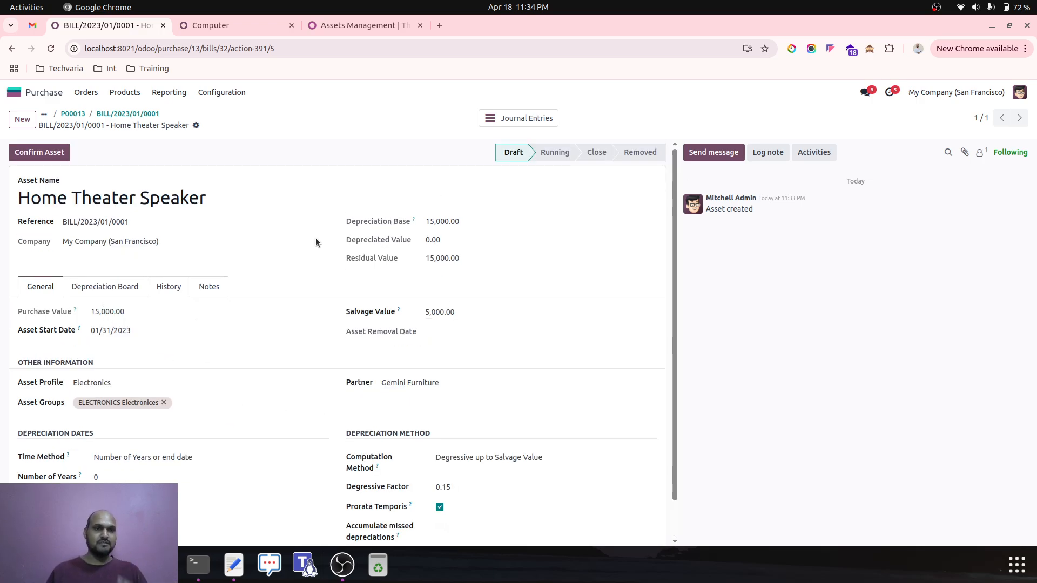
{"action": "left_click", "coordinate": [123, 294]}
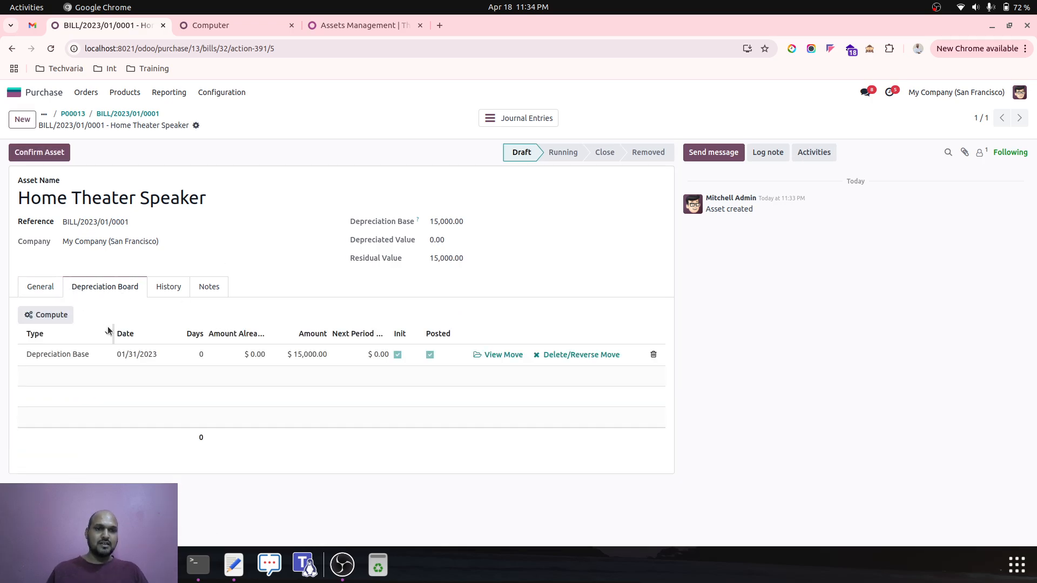
{"action": "left_click", "coordinate": [43, 288]}
Set the Home Theater Speaker asset's computation method to Linear up to Salvage Value.
{"action": "scroll", "coordinate": [207, 403], "scroll_direction": "down", "scroll_amount": 2}
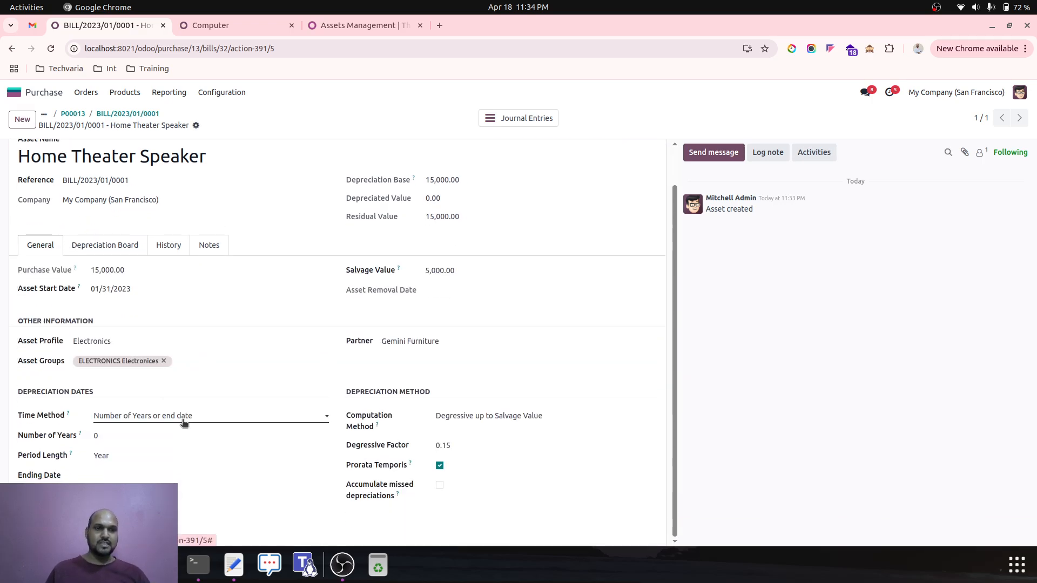
{"action": "left_click", "coordinate": [490, 416]}
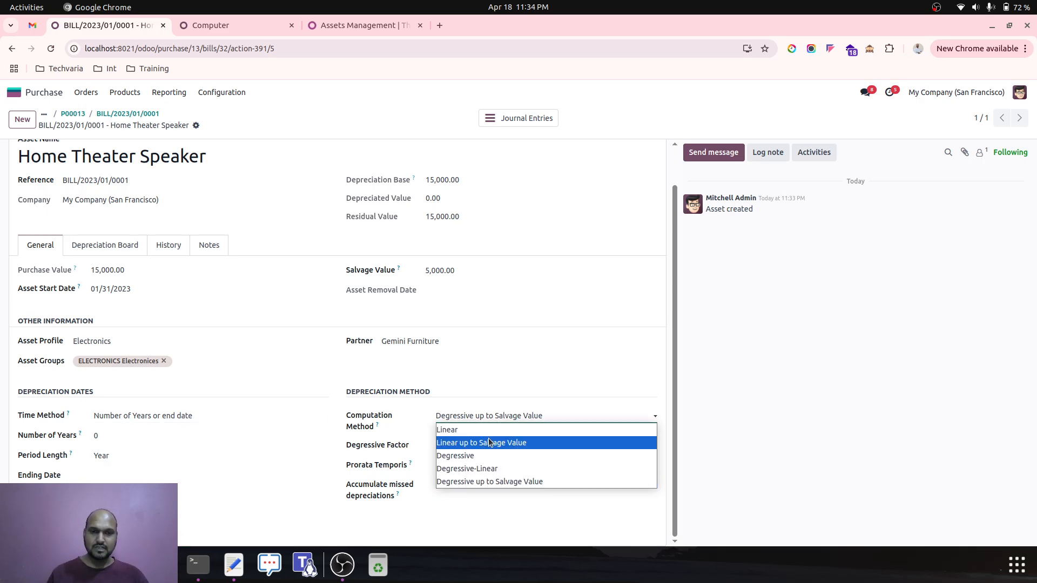
{"action": "left_click", "coordinate": [491, 443]}
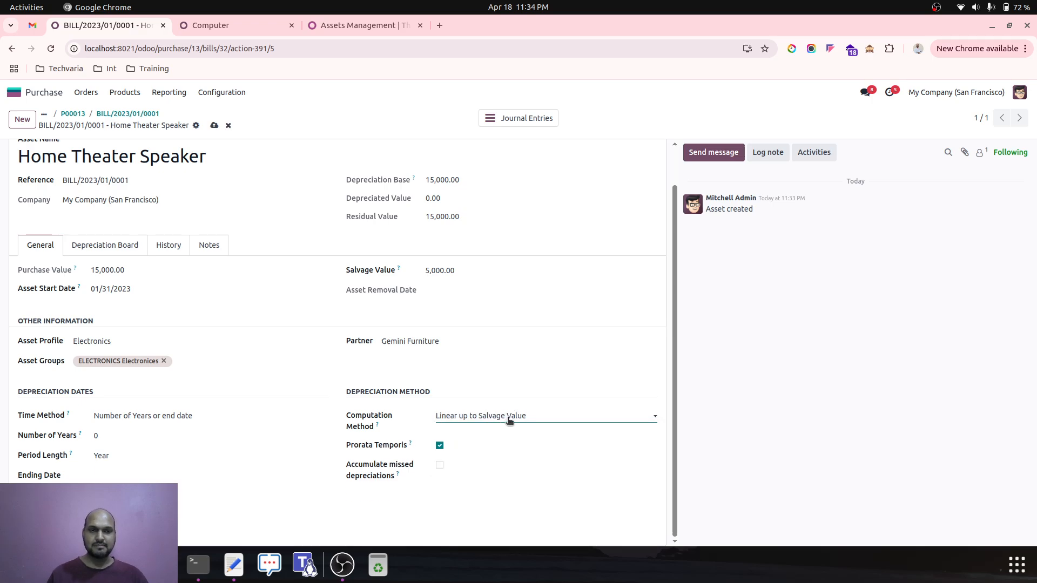
Set the asset's depreciation ending date to 01/31/2040 and save the record.
{"action": "left_click", "coordinate": [123, 474]}
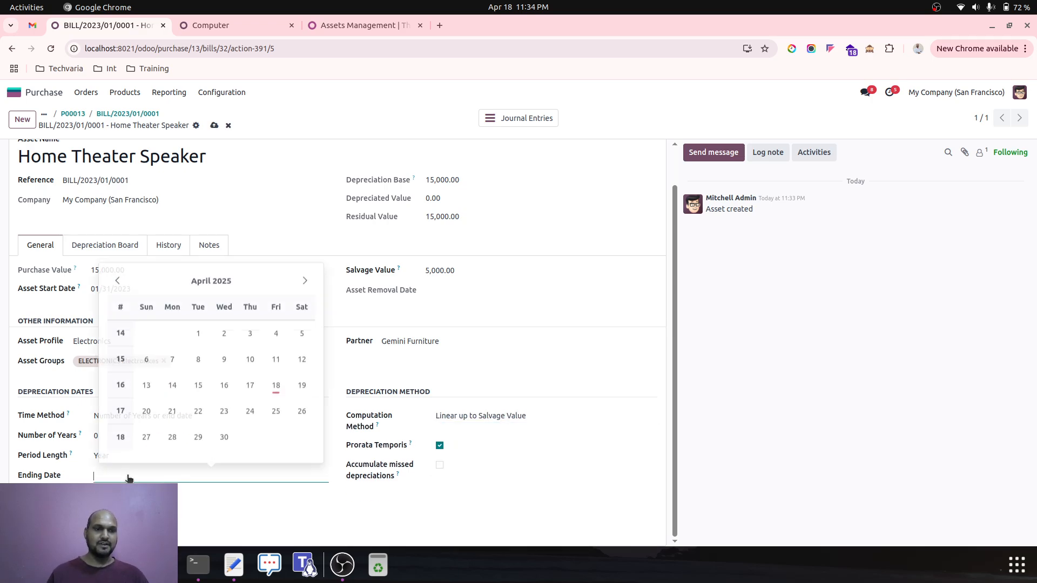
{"action": "left_click", "coordinate": [256, 287]}
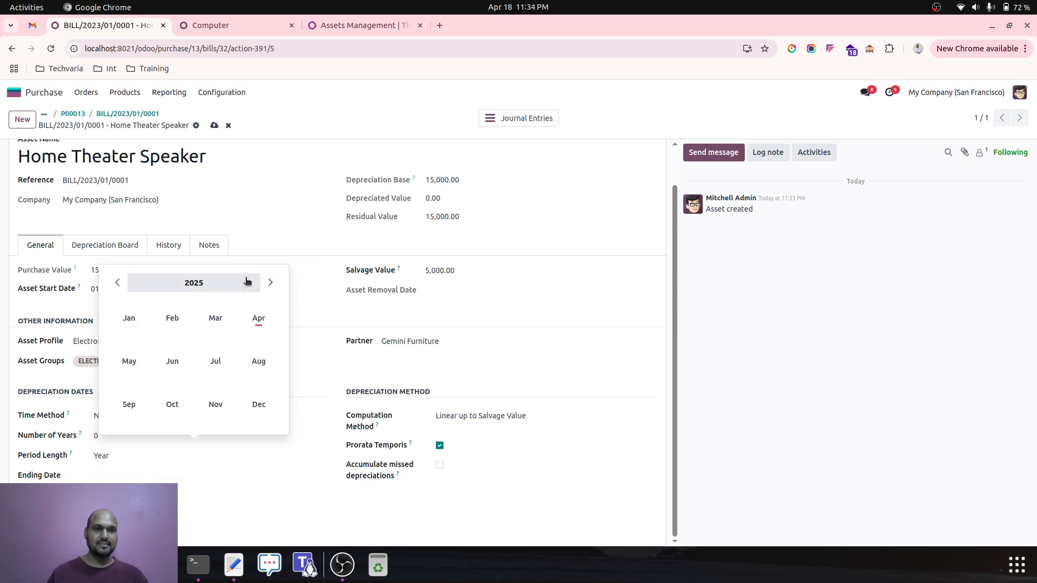
{"action": "left_click", "coordinate": [255, 287]}
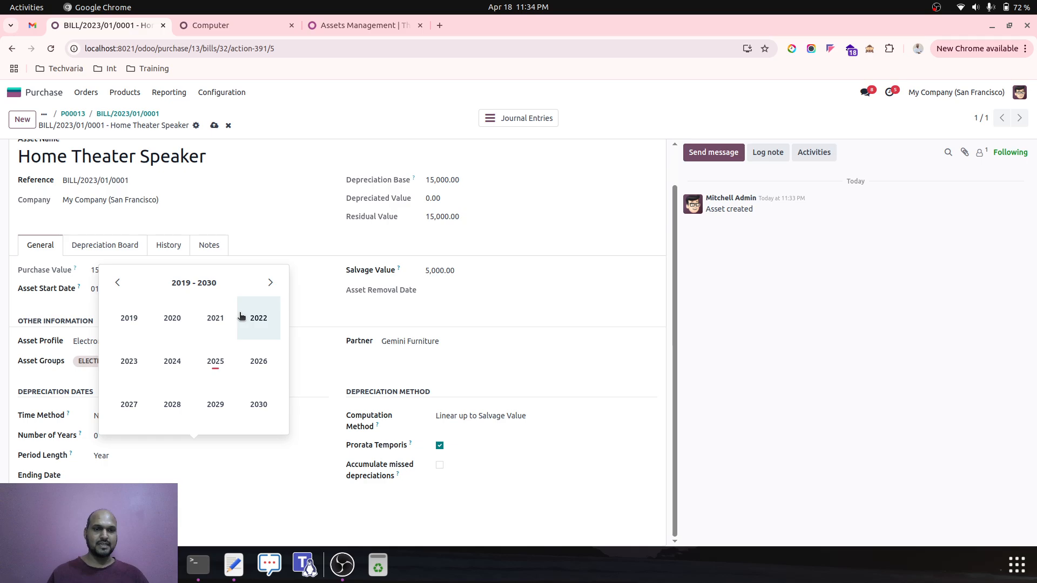
{"action": "left_click", "coordinate": [271, 285]}
{"action": "left_click", "coordinate": [256, 397]}
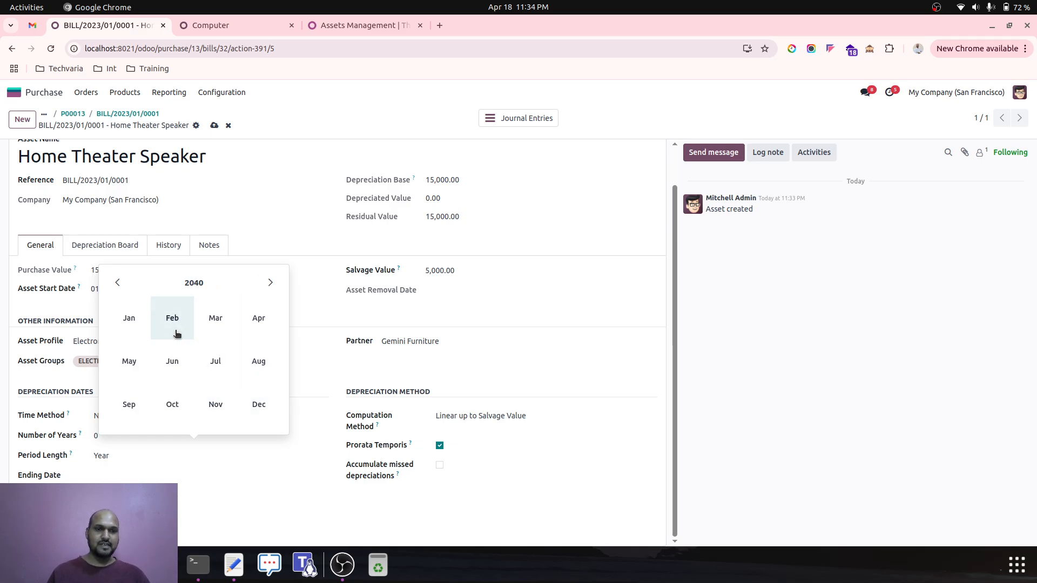
{"action": "left_click", "coordinate": [129, 320]}
{"action": "left_click", "coordinate": [199, 437]}
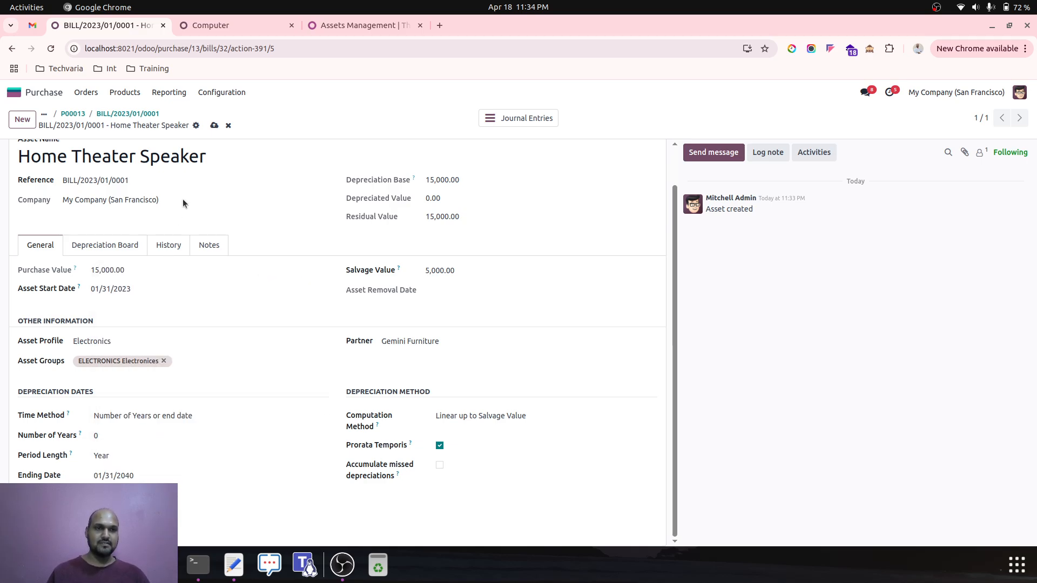
{"action": "left_click", "coordinate": [214, 126]}
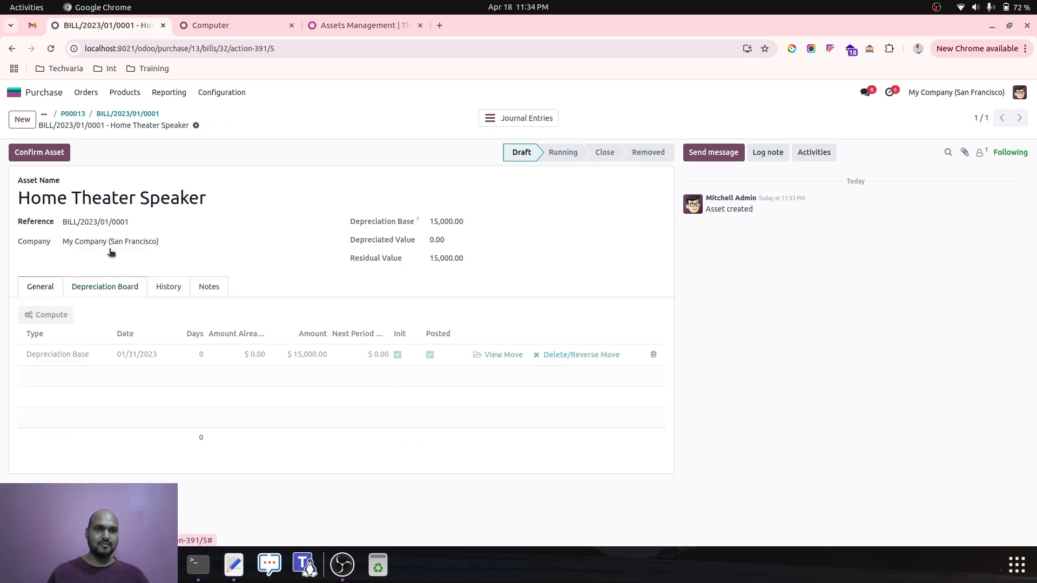
Compute the depreciation board and compare its yearly lines with the asset's start date, ending date and time method.
{"action": "left_click", "coordinate": [50, 315]}
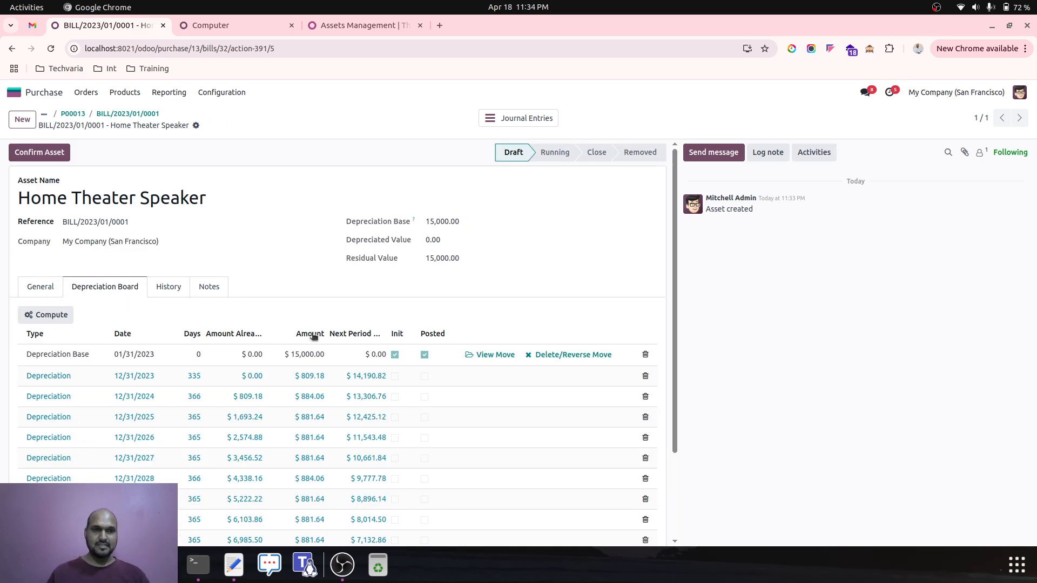
{"action": "scroll", "coordinate": [314, 337], "scroll_direction": "down", "scroll_amount": 2}
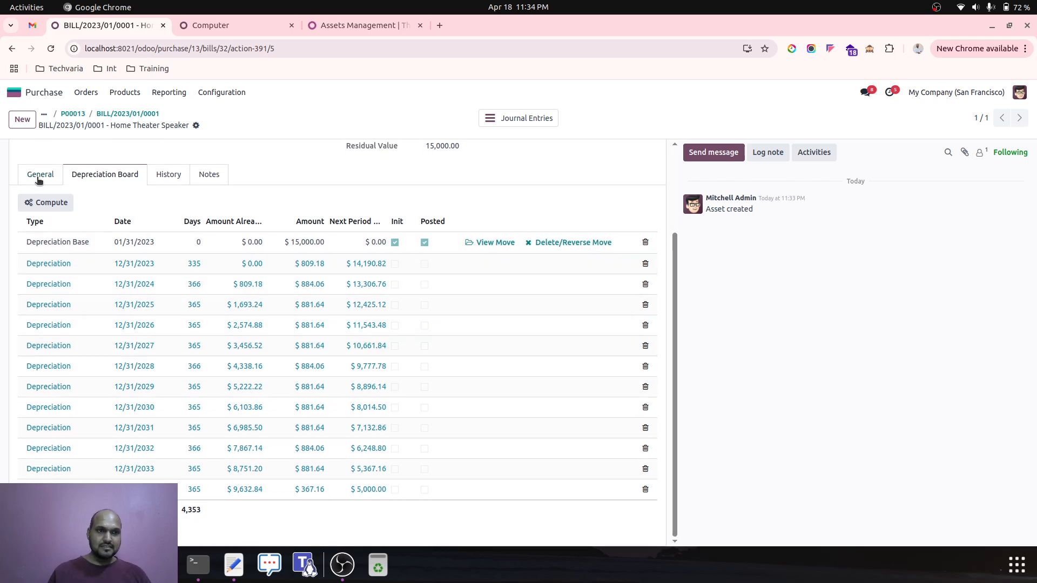
{"action": "left_click", "coordinate": [38, 178]}
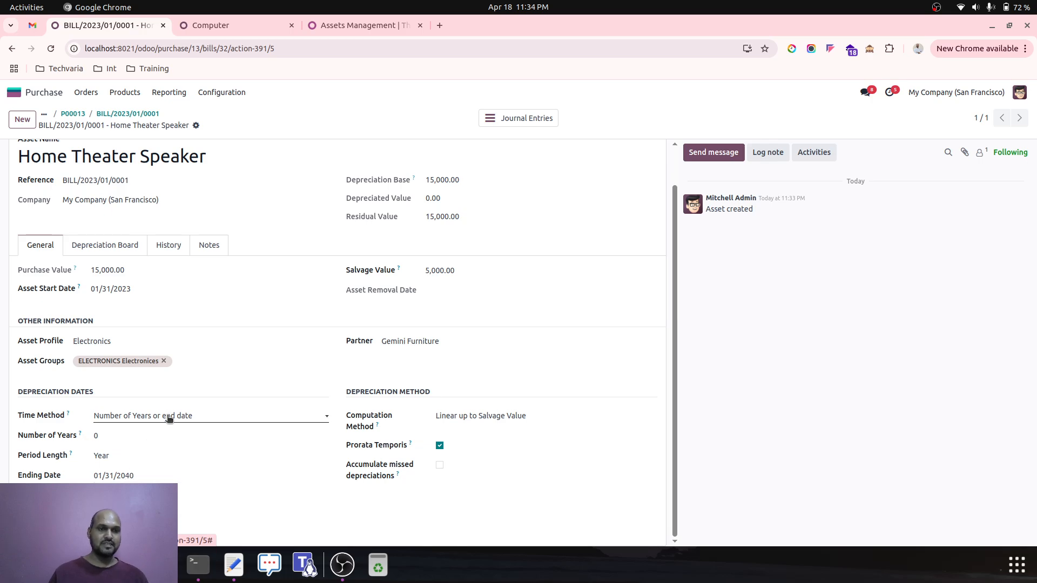
{"action": "scroll", "coordinate": [184, 354], "scroll_direction": "up", "scroll_amount": 1}
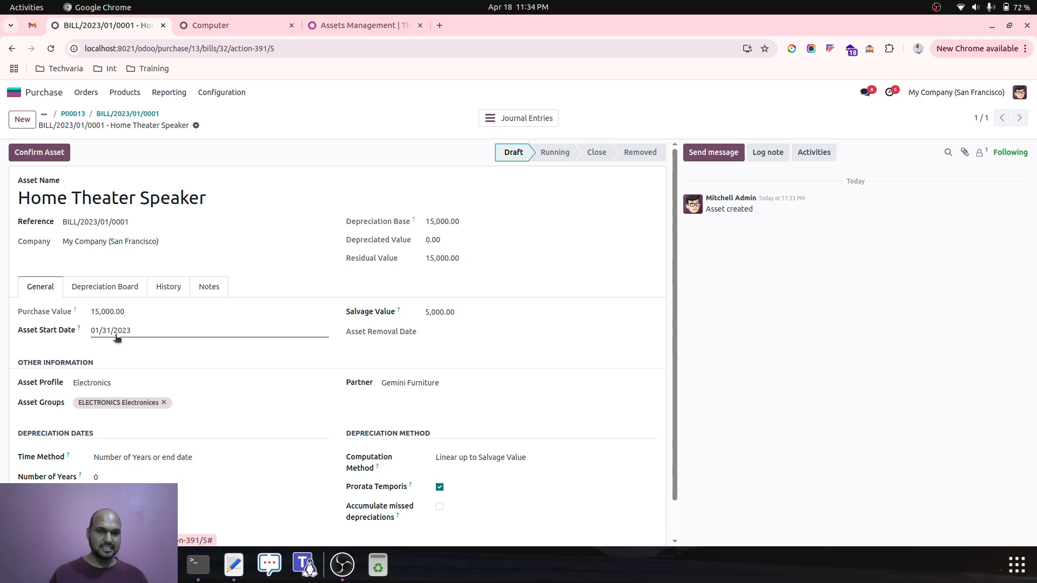
{"action": "scroll", "coordinate": [125, 465], "scroll_direction": "down", "scroll_amount": 2}
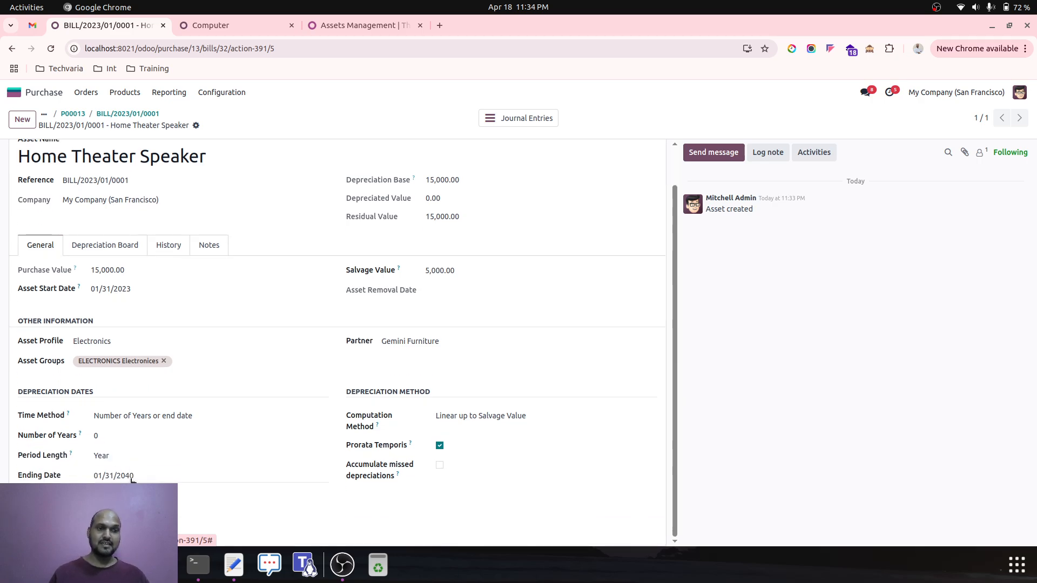
{"action": "left_click", "coordinate": [106, 242]}
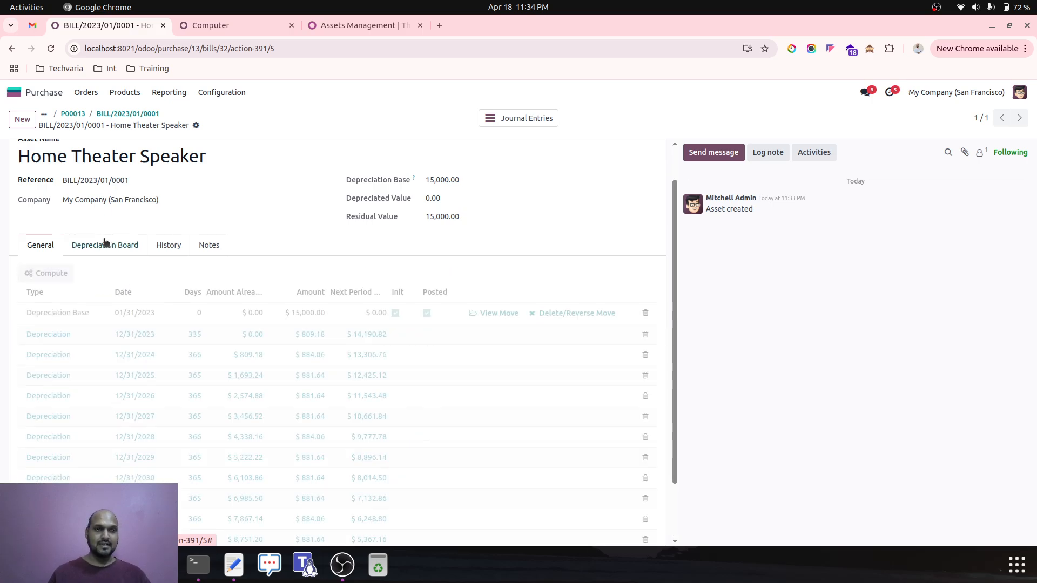
{"action": "scroll", "coordinate": [363, 294], "scroll_direction": "down", "scroll_amount": 2}
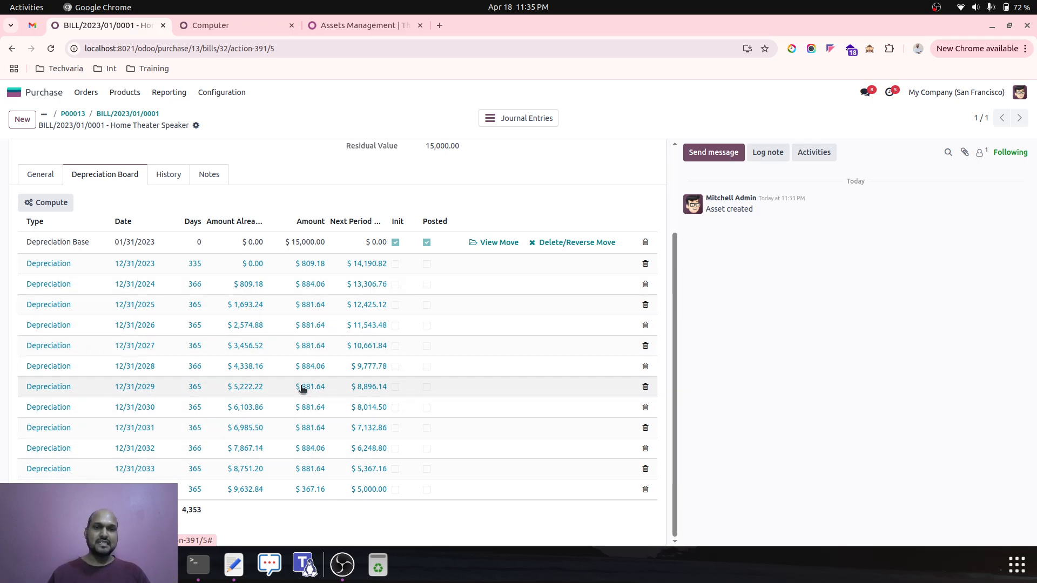
Change the time method to Number of Depreciations with 17 as the number of years, and save the asset.
{"action": "left_click", "coordinate": [39, 174]}
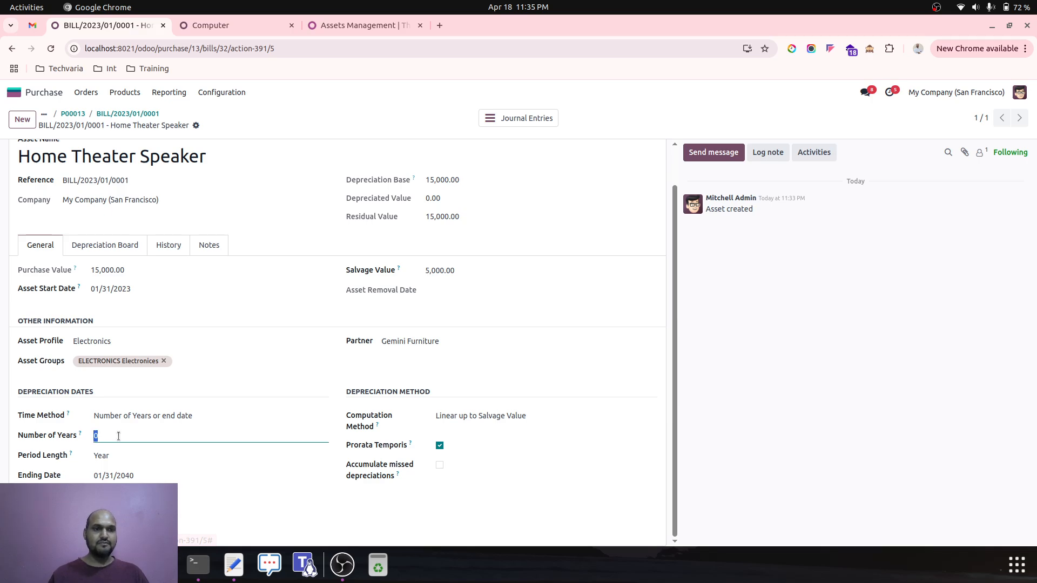
{"action": "left_click", "coordinate": [170, 416]}
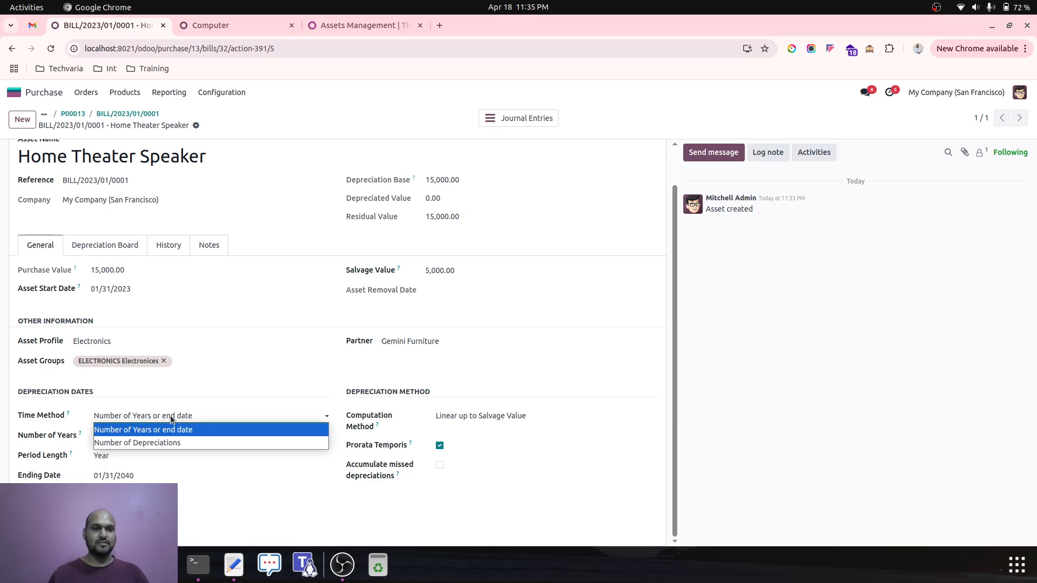
{"action": "left_click", "coordinate": [162, 442]}
{"action": "left_click", "coordinate": [156, 457]}
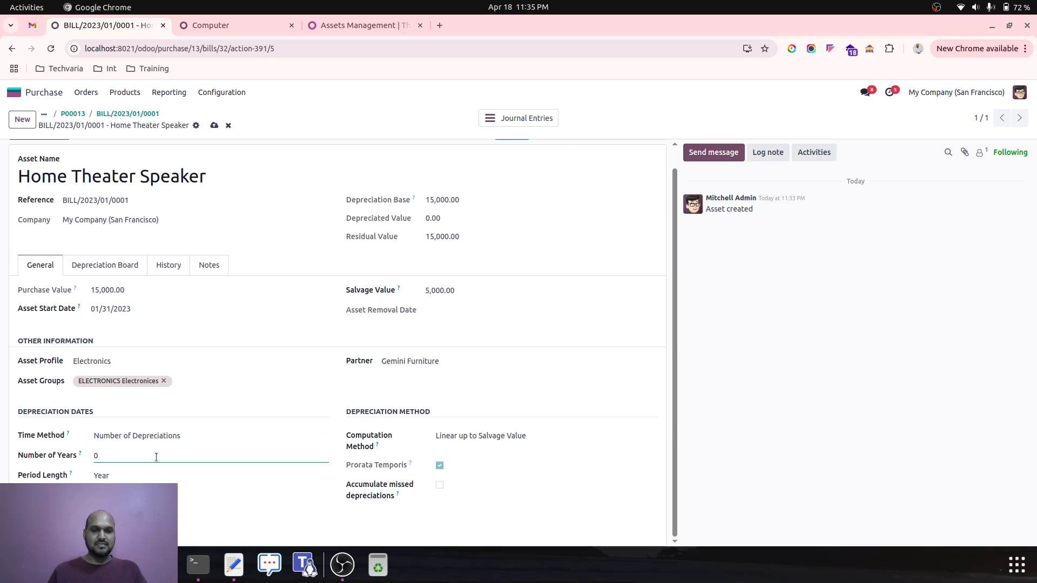
{"action": "type", "text": "17"}
{"action": "left_click", "coordinate": [214, 125]}
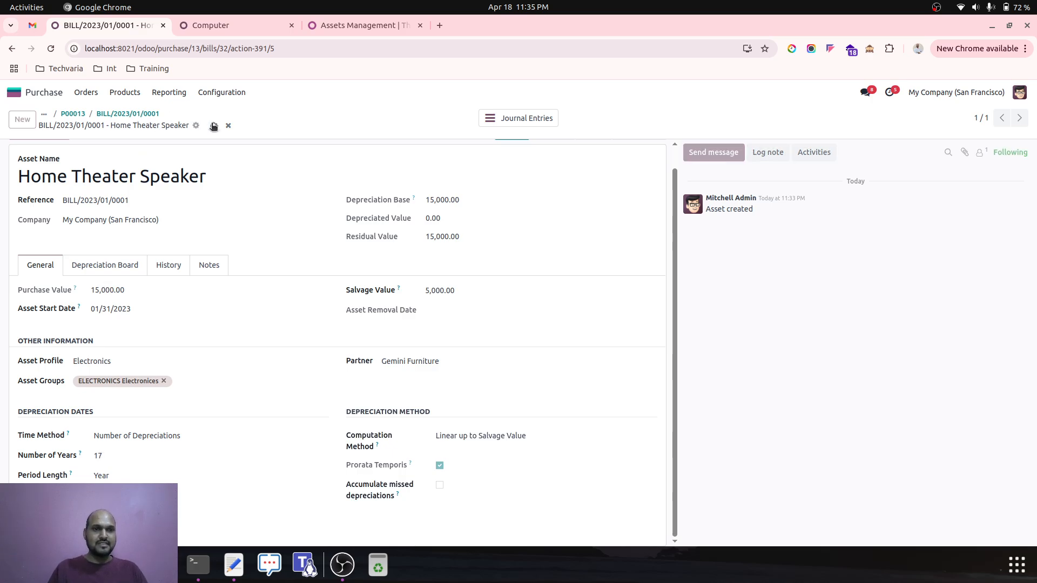
Recompute the depreciation board for 17 years and examine the amounts through the final lines.
{"action": "left_click", "coordinate": [105, 265]}
{"action": "left_click", "coordinate": [63, 294]}
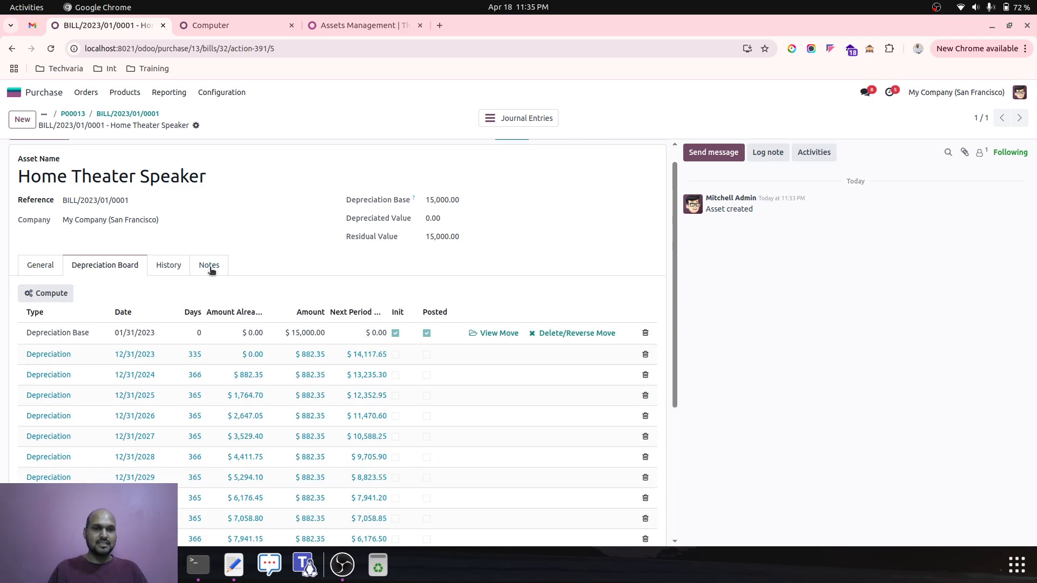
{"action": "scroll", "coordinate": [273, 302], "scroll_direction": "down", "scroll_amount": 5}
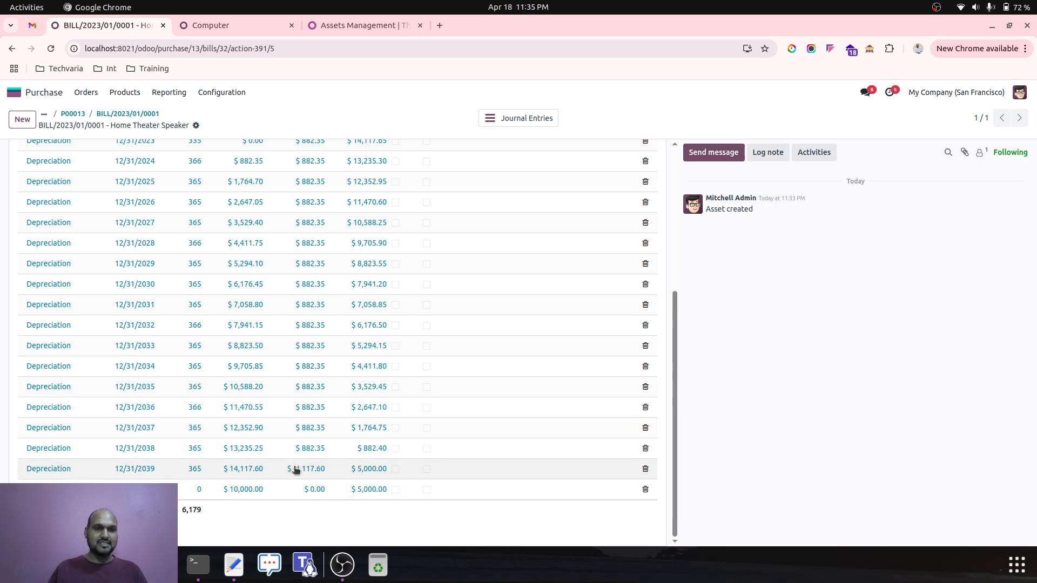
{"action": "scroll", "coordinate": [295, 470], "scroll_direction": "up", "scroll_amount": 1}
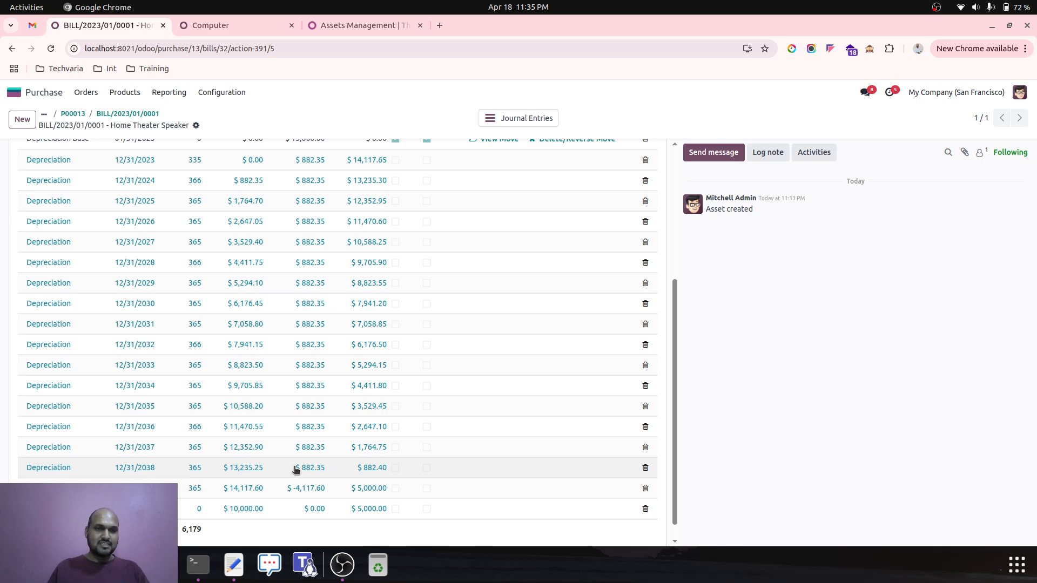
{"action": "scroll", "coordinate": [296, 469], "scroll_direction": "up", "scroll_amount": 4}
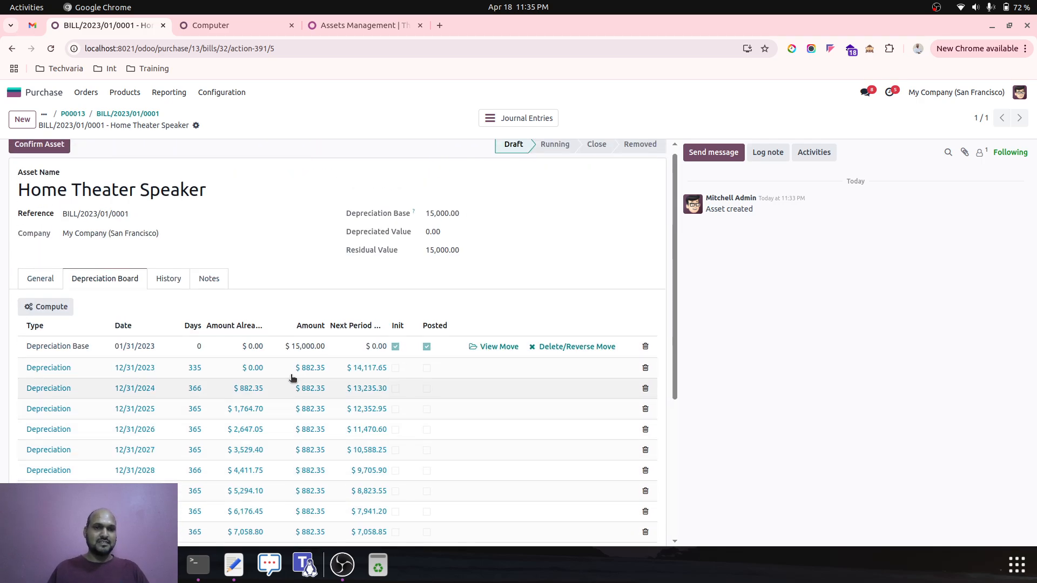
Set the asset's number of years to 15 and save the record.
{"action": "left_click", "coordinate": [33, 282]}
{"action": "scroll", "coordinate": [185, 405], "scroll_direction": "down", "scroll_amount": 1}
{"action": "double_click", "coordinate": [127, 454]}
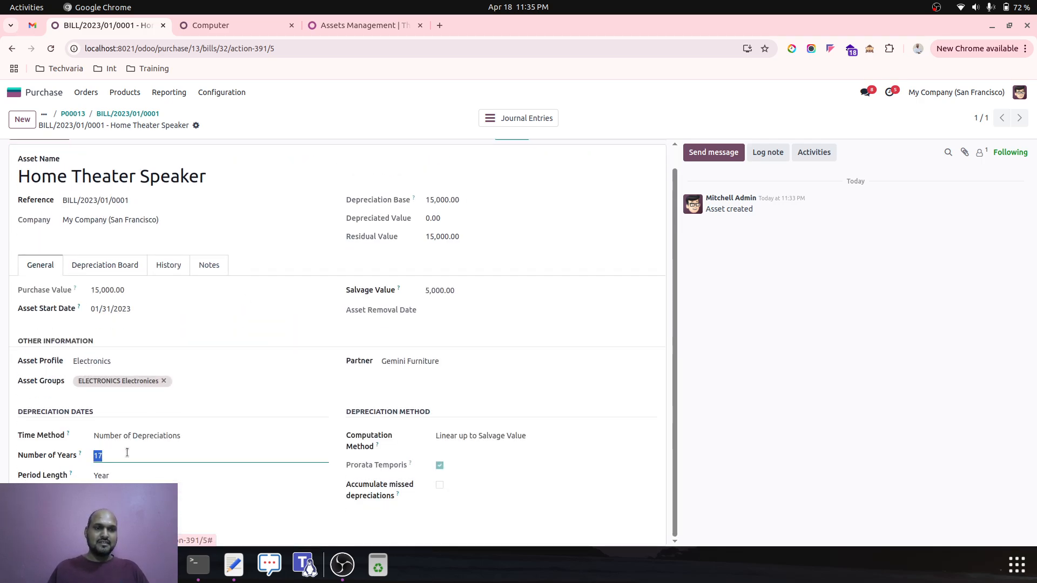
{"action": "type", "text": "15"}
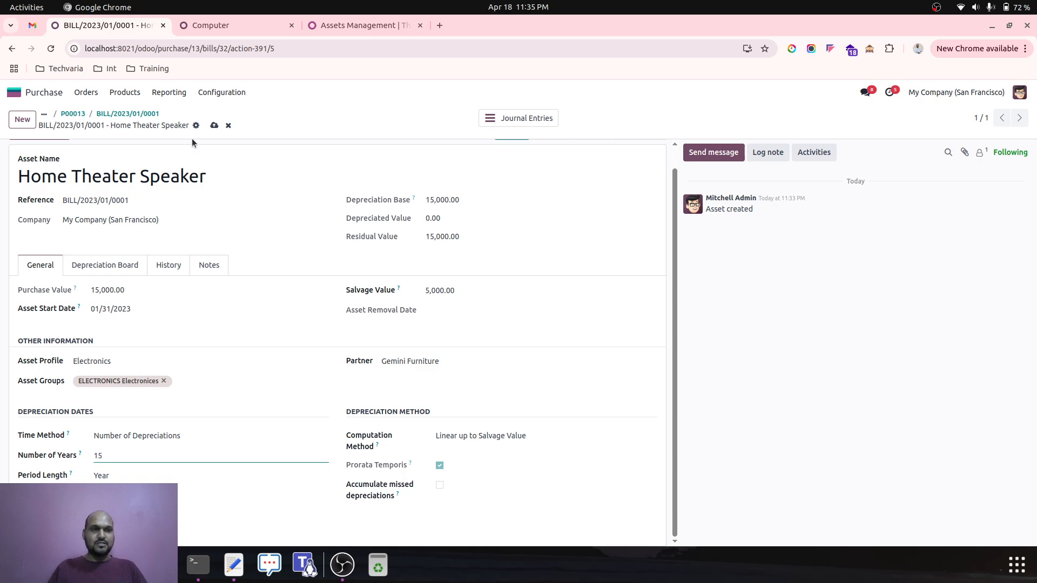
{"action": "left_click", "coordinate": [214, 125]}
Recompute the depreciation board for 15 years and compare its last lines with the asset's salvage value.
{"action": "left_click", "coordinate": [118, 263]}
{"action": "left_click", "coordinate": [44, 292]}
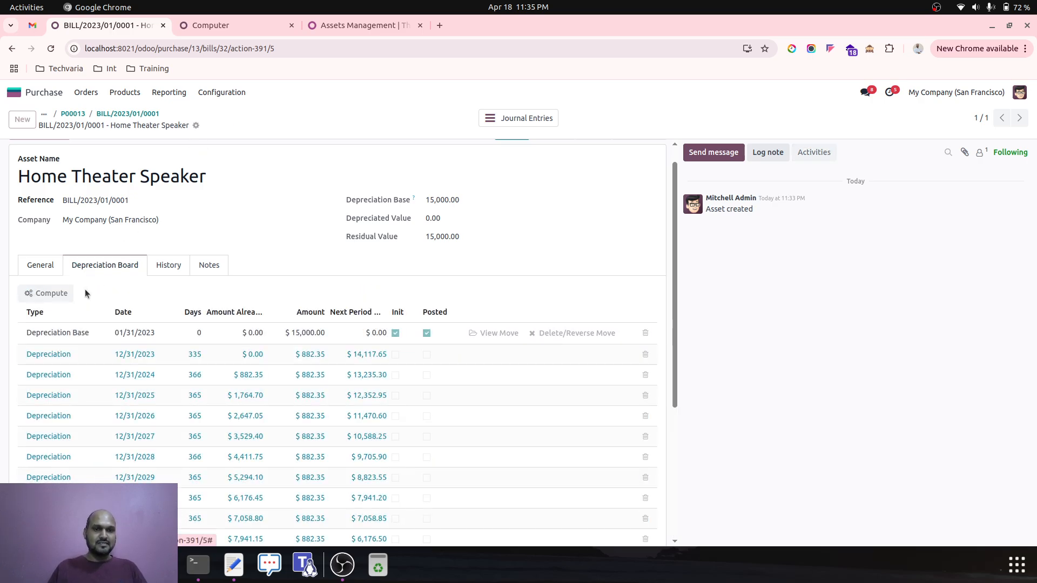
{"action": "scroll", "coordinate": [231, 308], "scroll_direction": "down", "scroll_amount": 5}
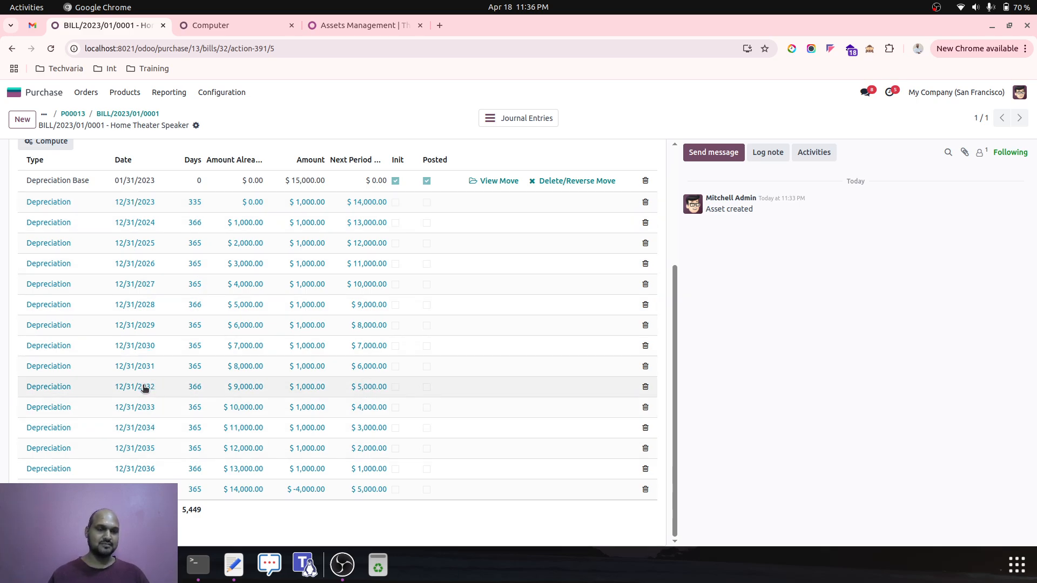
{"action": "scroll", "coordinate": [65, 203], "scroll_direction": "up", "scroll_amount": 3}
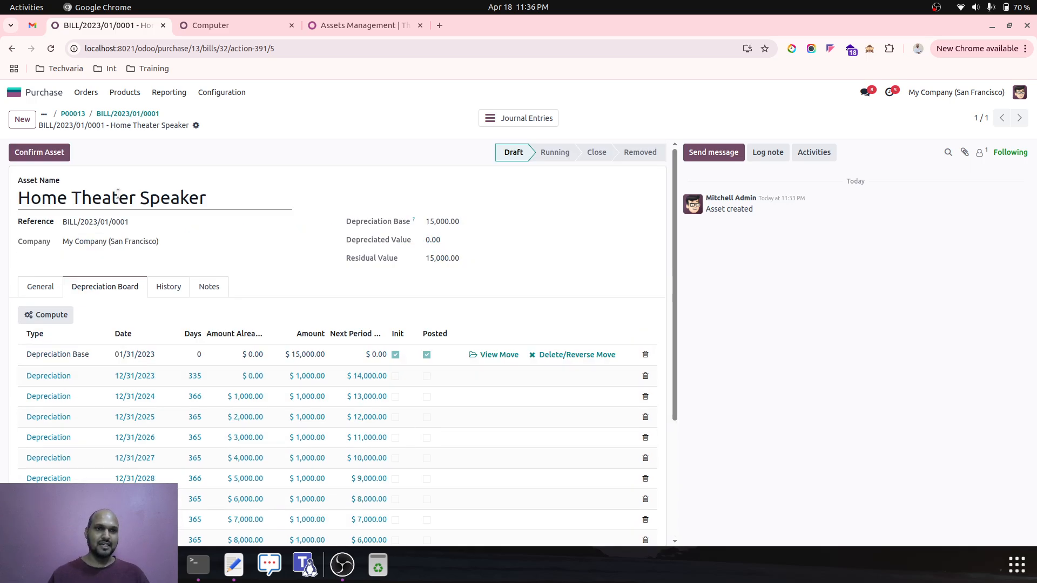
{"action": "left_click", "coordinate": [47, 286]}
{"action": "left_click", "coordinate": [456, 315]}
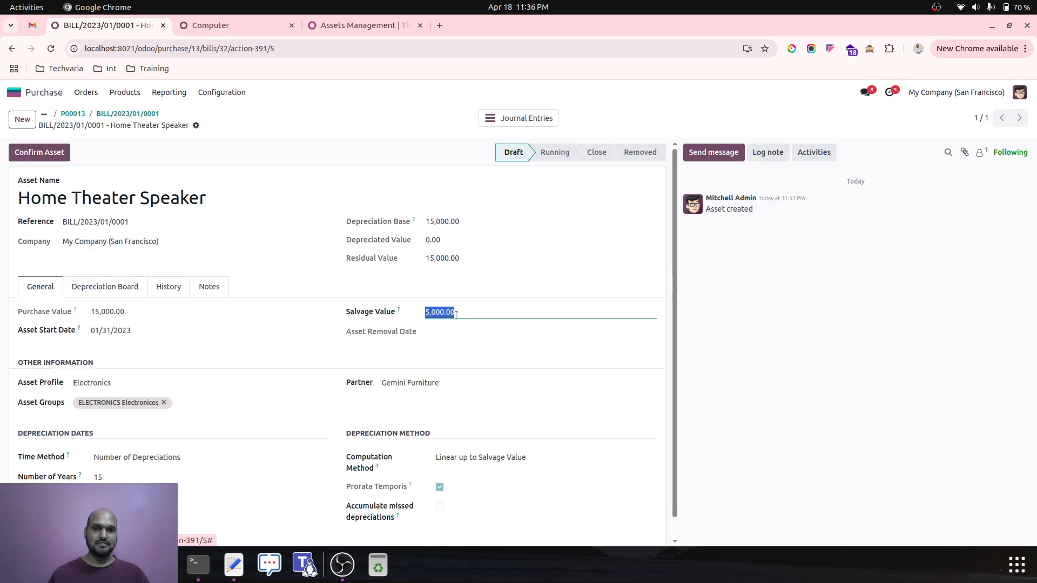
{"action": "left_click", "coordinate": [108, 286]}
{"action": "scroll", "coordinate": [330, 411], "scroll_direction": "down", "scroll_amount": 3}
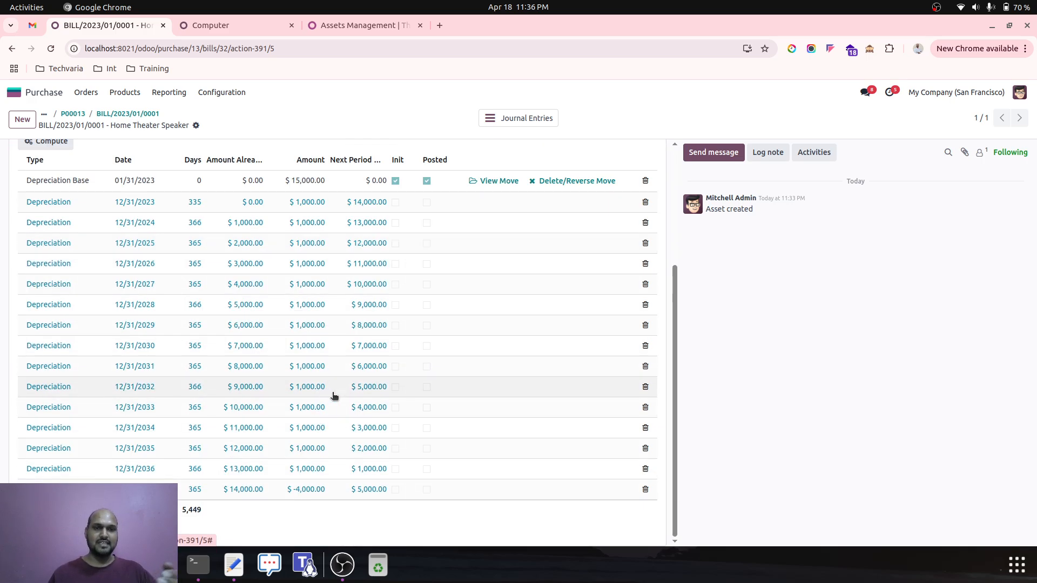
{"action": "scroll", "coordinate": [336, 396], "scroll_direction": "up", "scroll_amount": 3}
Set the time method to Number of Years or end date, save the asset and recompute its depreciation board.
{"action": "left_click", "coordinate": [43, 287]}
{"action": "scroll", "coordinate": [152, 369], "scroll_direction": "down", "scroll_amount": 1}
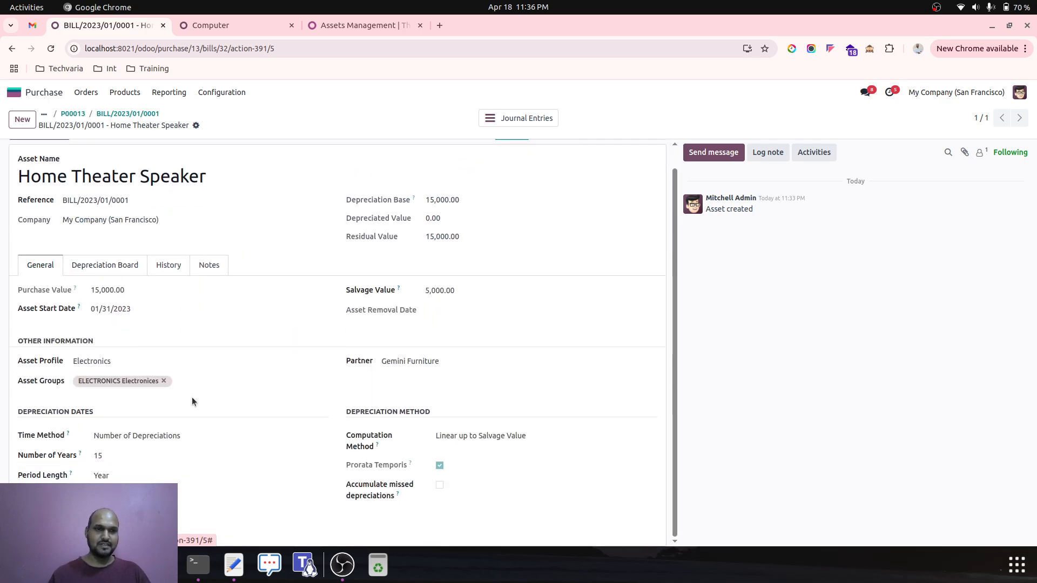
{"action": "left_click", "coordinate": [157, 436]}
{"action": "left_click", "coordinate": [160, 452]}
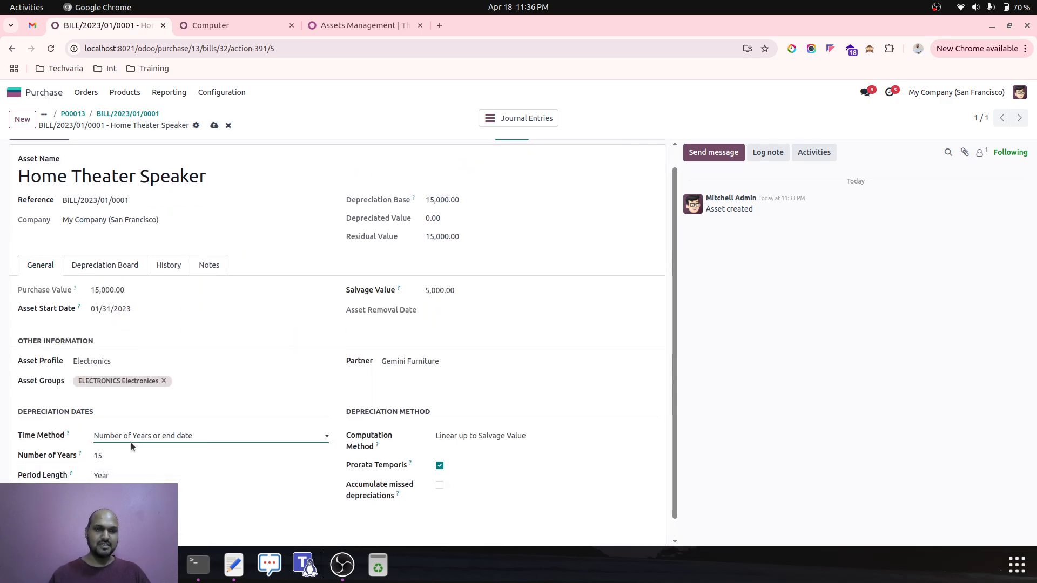
{"action": "left_click", "coordinate": [214, 126]}
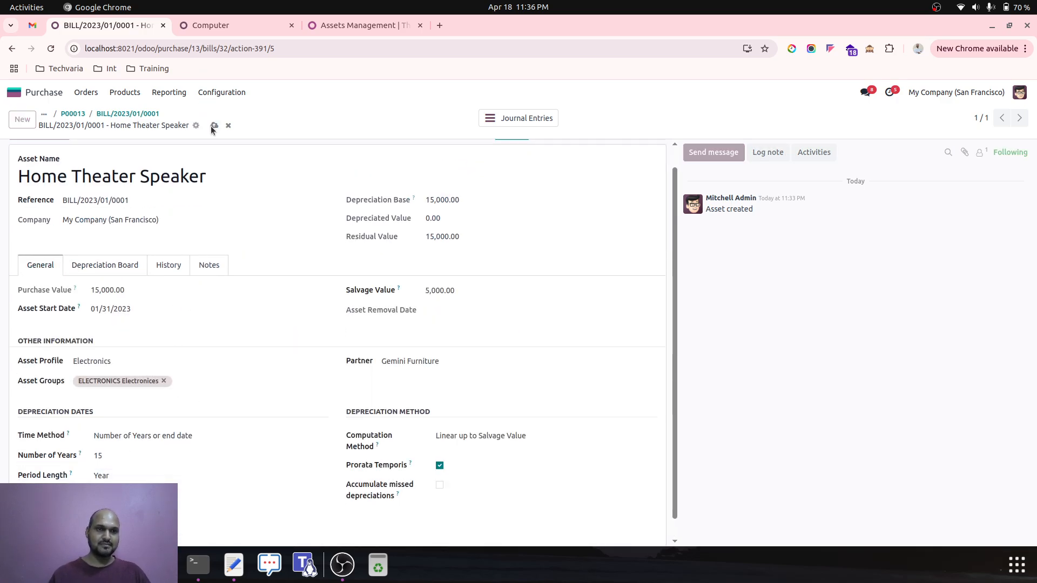
{"action": "left_click", "coordinate": [113, 267]}
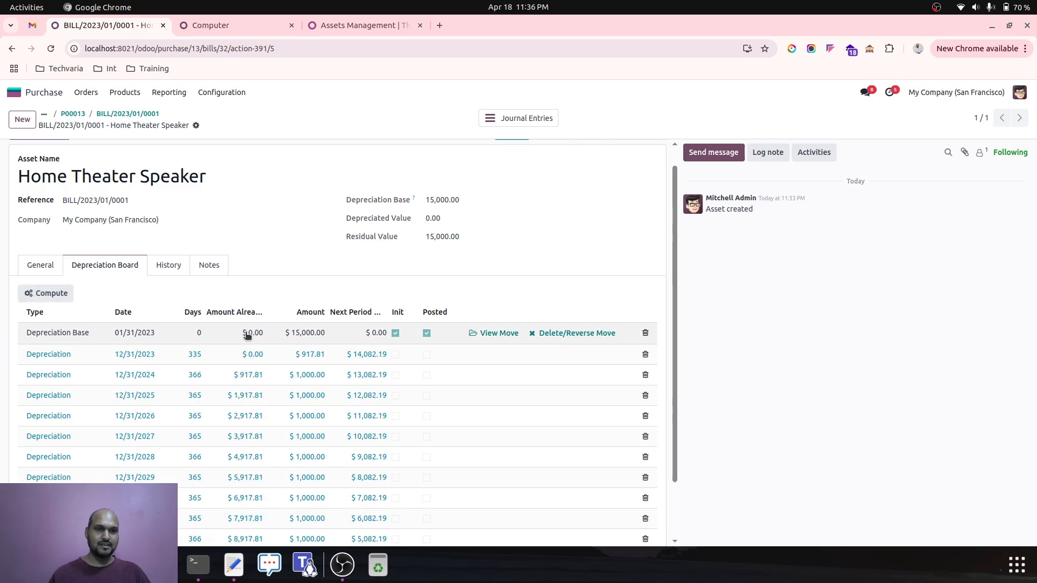
Compare the depreciation board's lines through the last year with the asset's salvage value and depreciation settings.
{"action": "scroll", "coordinate": [247, 335], "scroll_direction": "down", "scroll_amount": 2}
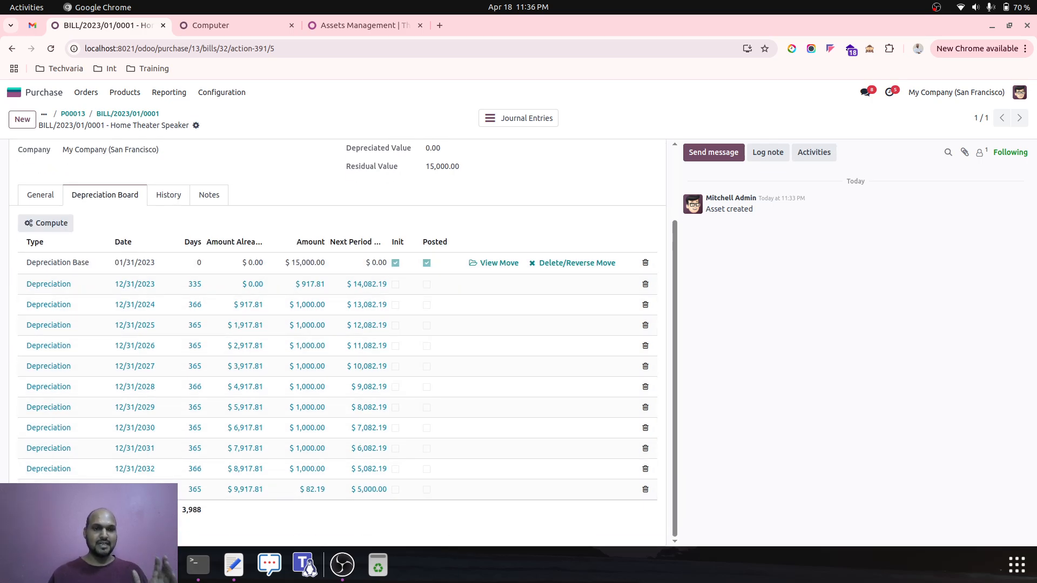
{"action": "left_click", "coordinate": [41, 195]}
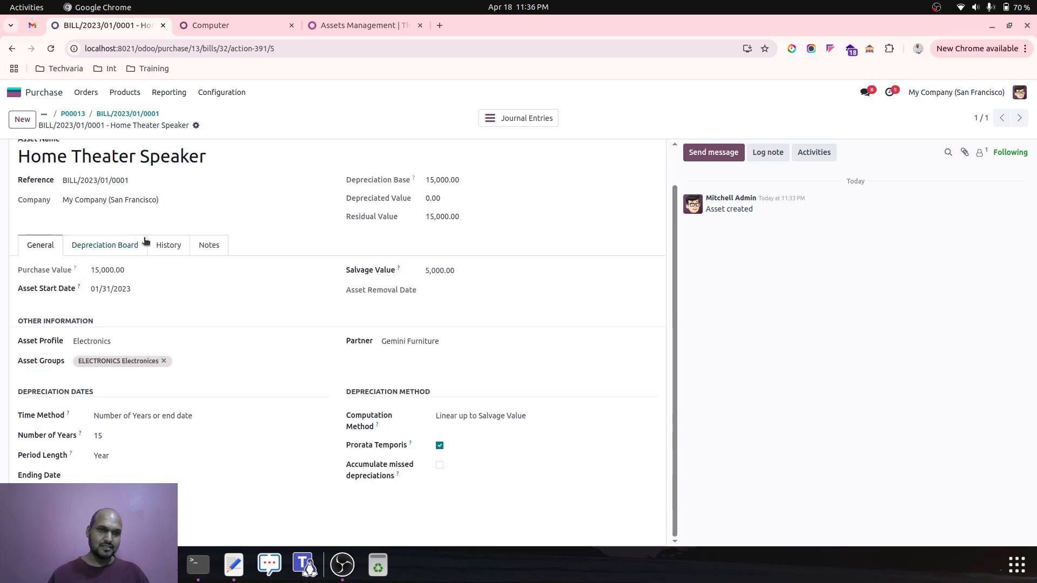
{"action": "left_click", "coordinate": [130, 245]}
{"action": "scroll", "coordinate": [265, 348], "scroll_direction": "down", "scroll_amount": 1}
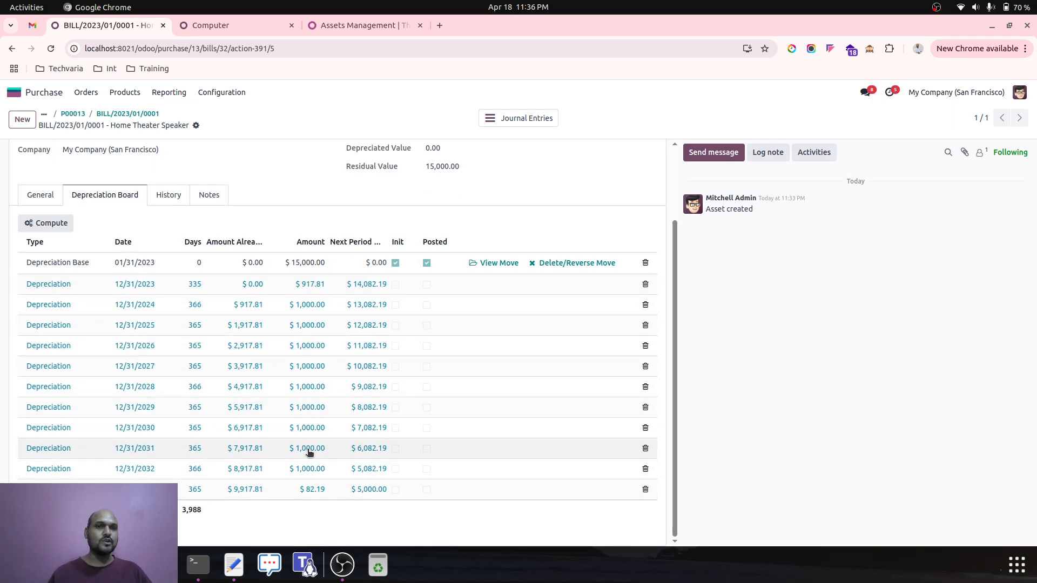
Clear the asset's number of years, set its ending date to 01/31/2031 and save the record.
{"action": "left_click", "coordinate": [45, 195]}
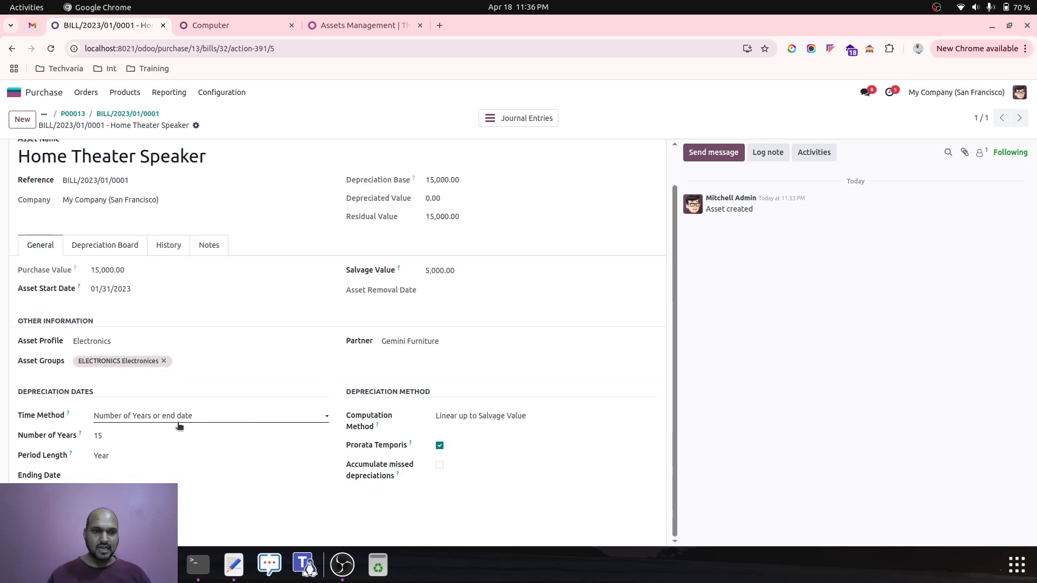
{"action": "left_click", "coordinate": [159, 438]}
{"action": "key", "text": "BackSpace"}
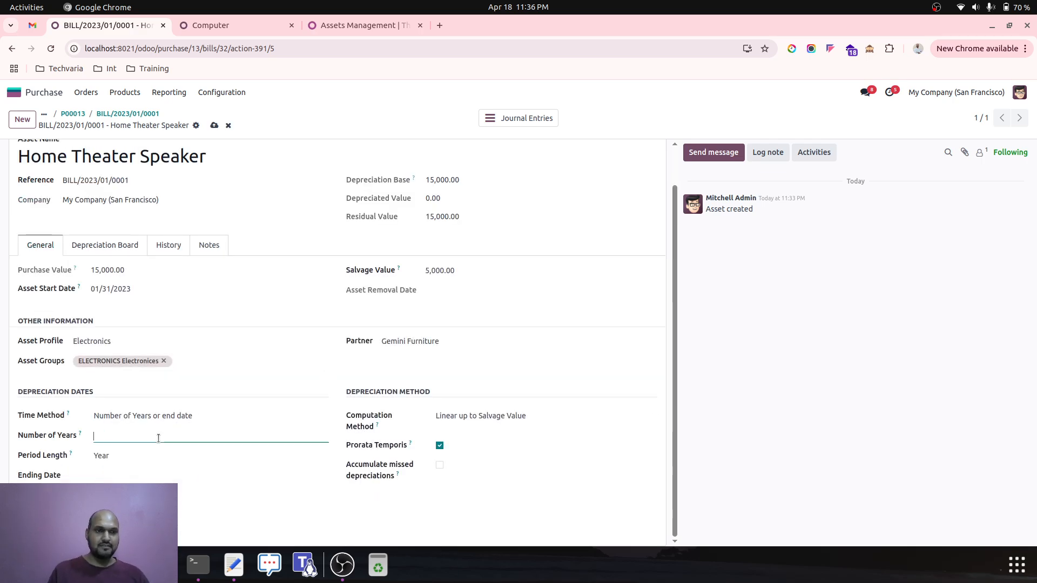
{"action": "left_click", "coordinate": [130, 478]}
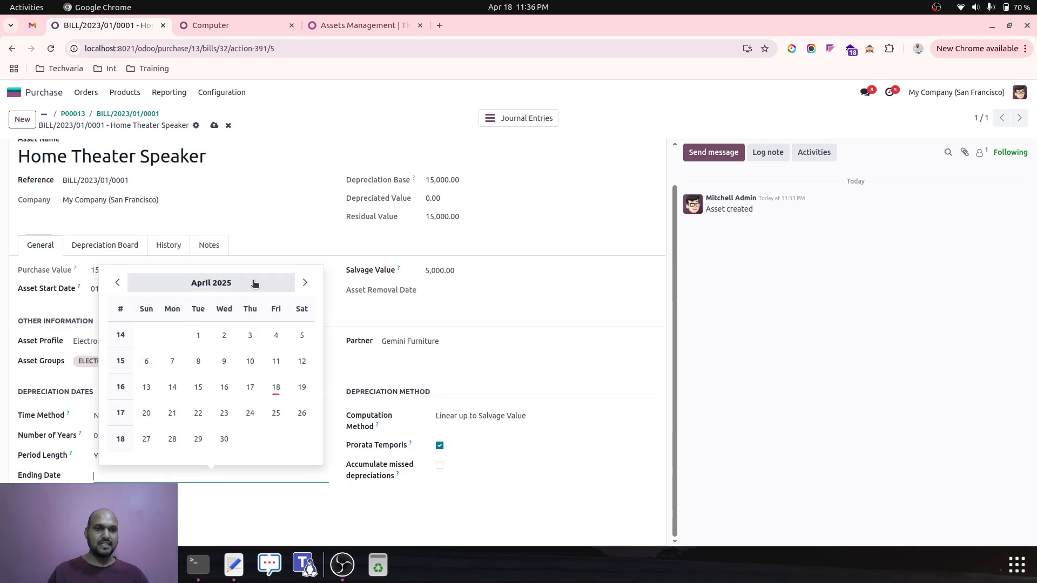
{"action": "left_click", "coordinate": [254, 283]}
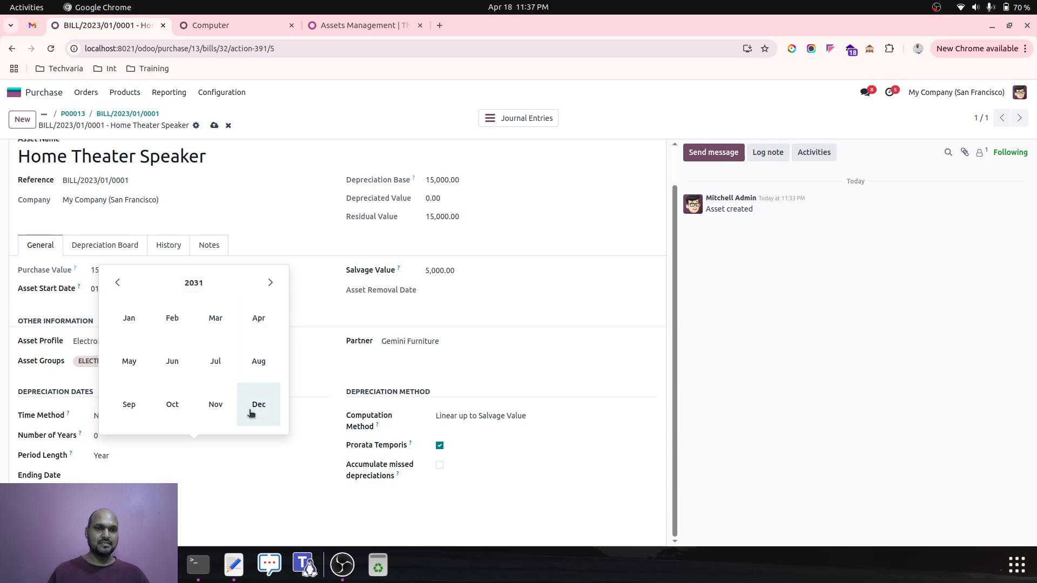
{"action": "left_click", "coordinate": [133, 321]}
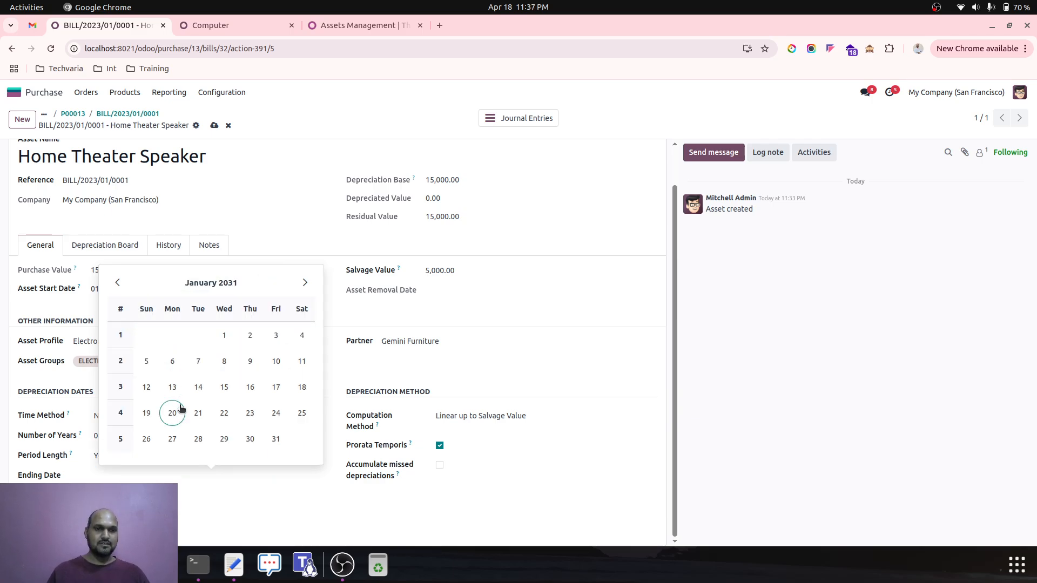
{"action": "left_click", "coordinate": [274, 438]}
{"action": "left_click", "coordinate": [213, 127]}
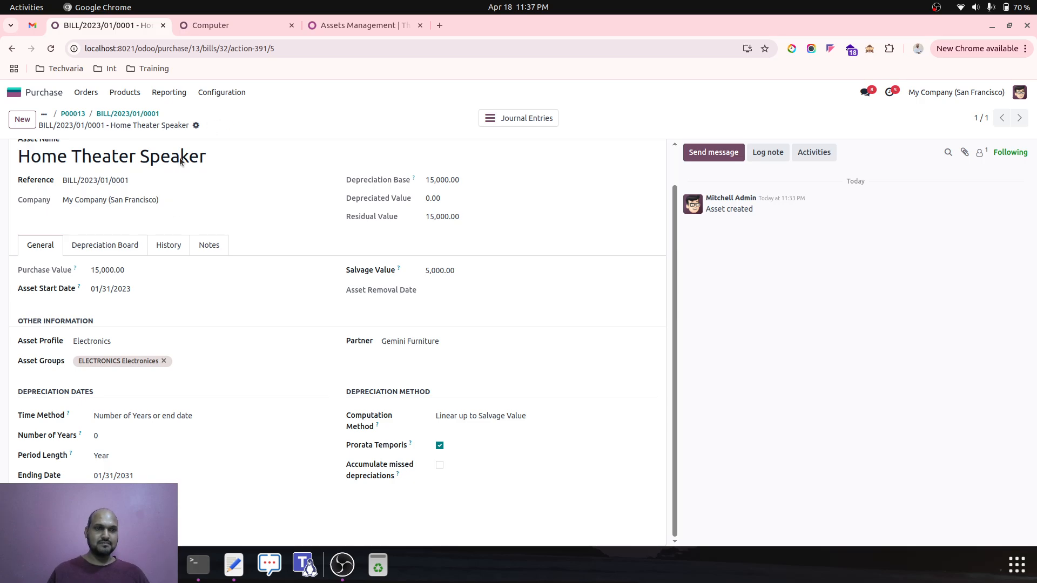
Recompute the depreciation board for the new ending date and examine its lines.
{"action": "left_click", "coordinate": [125, 241]}
{"action": "scroll", "coordinate": [277, 284], "scroll_direction": "up", "scroll_amount": 1}
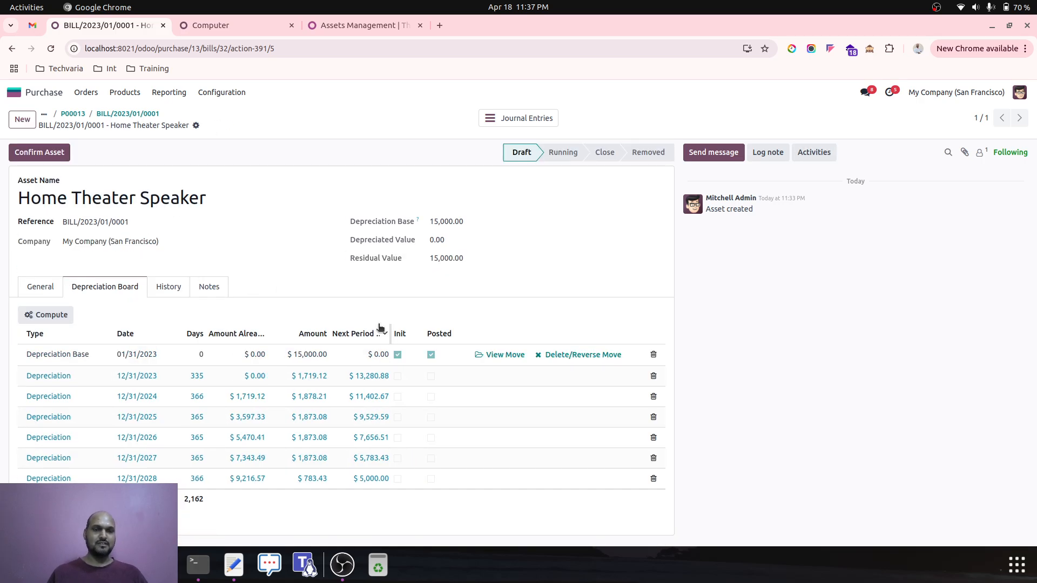
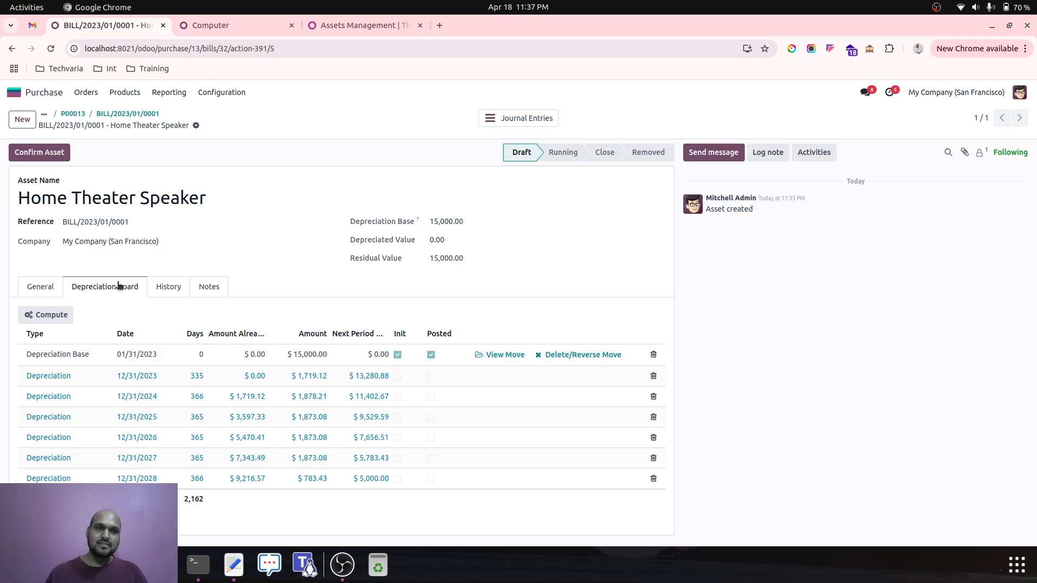
{"action": "left_click", "coordinate": [41, 286]}
{"action": "left_click", "coordinate": [111, 294]}
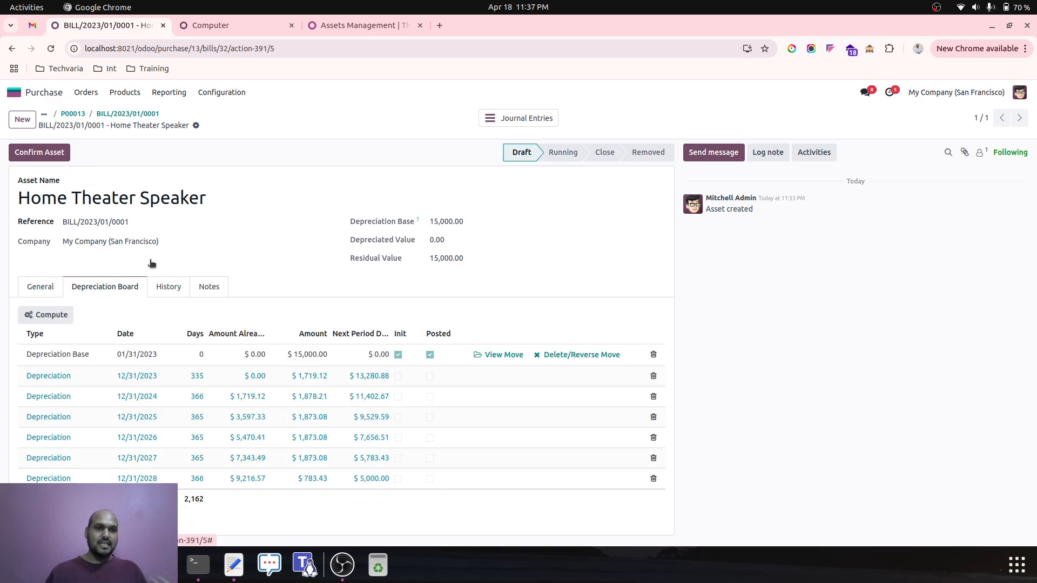
Review the computation methods available for the asset's depreciation.
{"action": "left_click", "coordinate": [38, 294]}
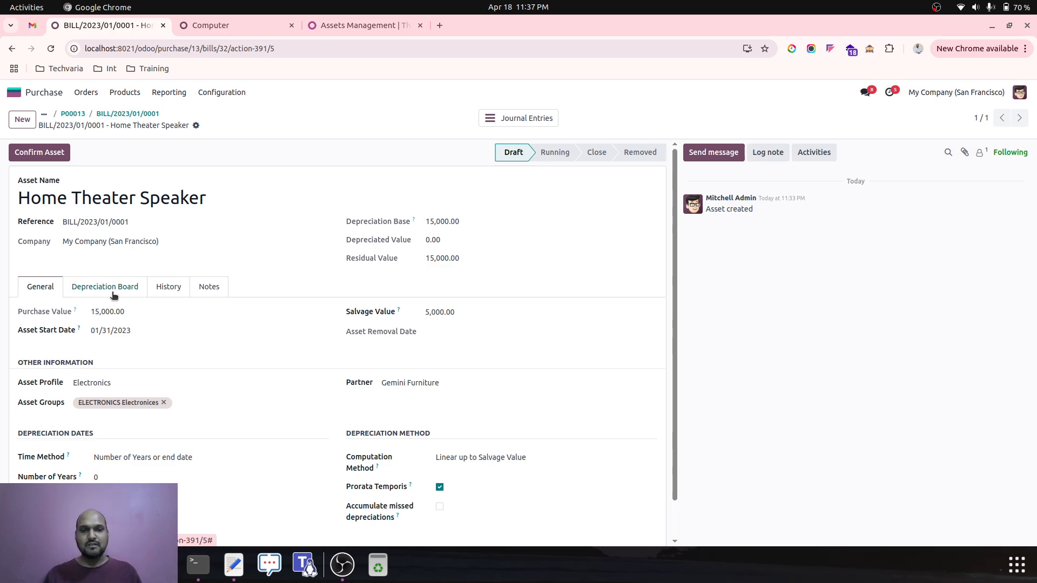
{"action": "left_click", "coordinate": [564, 460]}
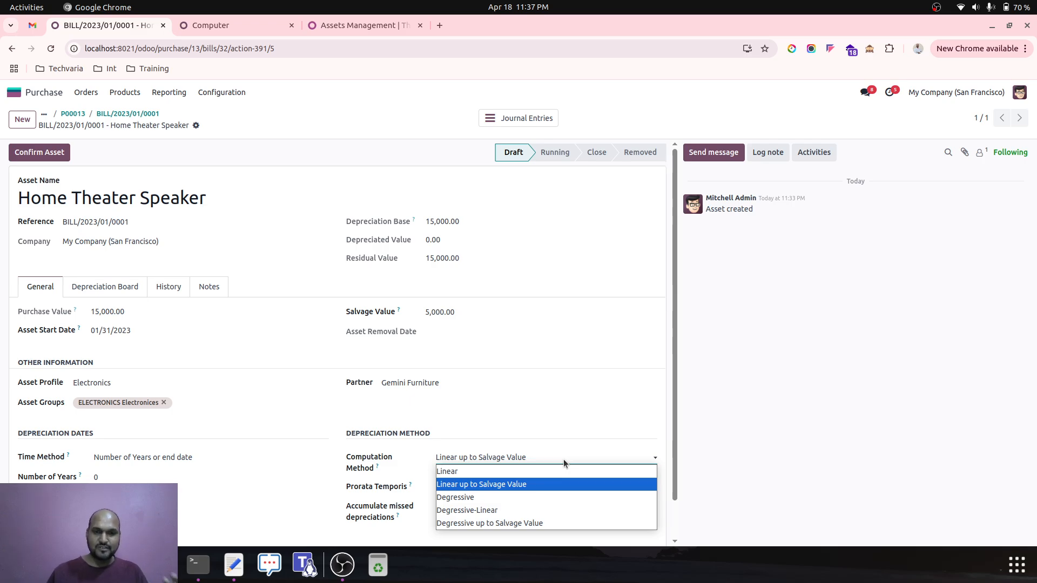
{"action": "left_click", "coordinate": [563, 460]}
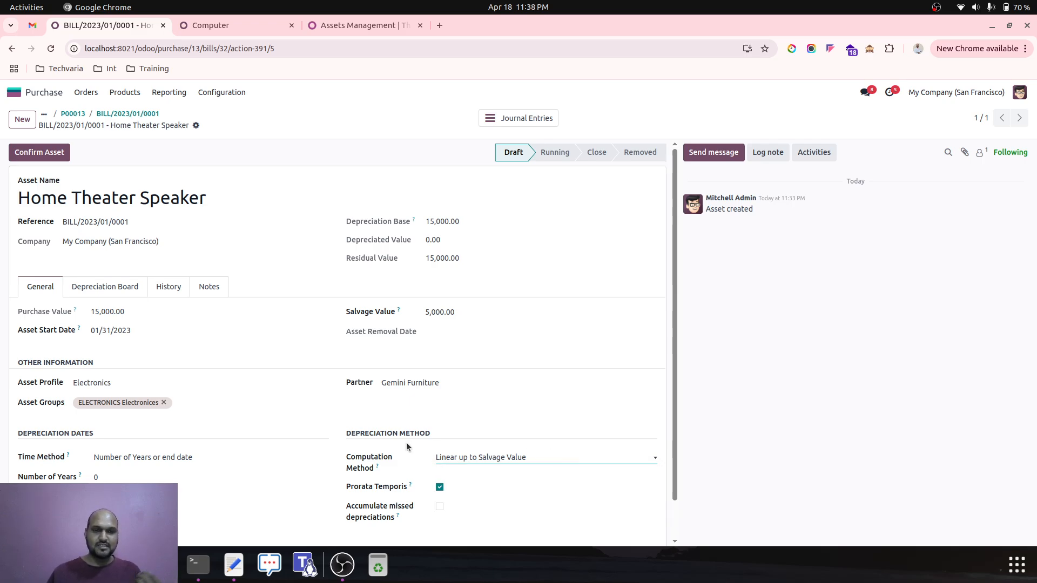
{"action": "scroll", "coordinate": [407, 447], "scroll_direction": "down", "scroll_amount": 1}
{"action": "scroll", "coordinate": [406, 446], "scroll_direction": "up", "scroll_amount": 1}
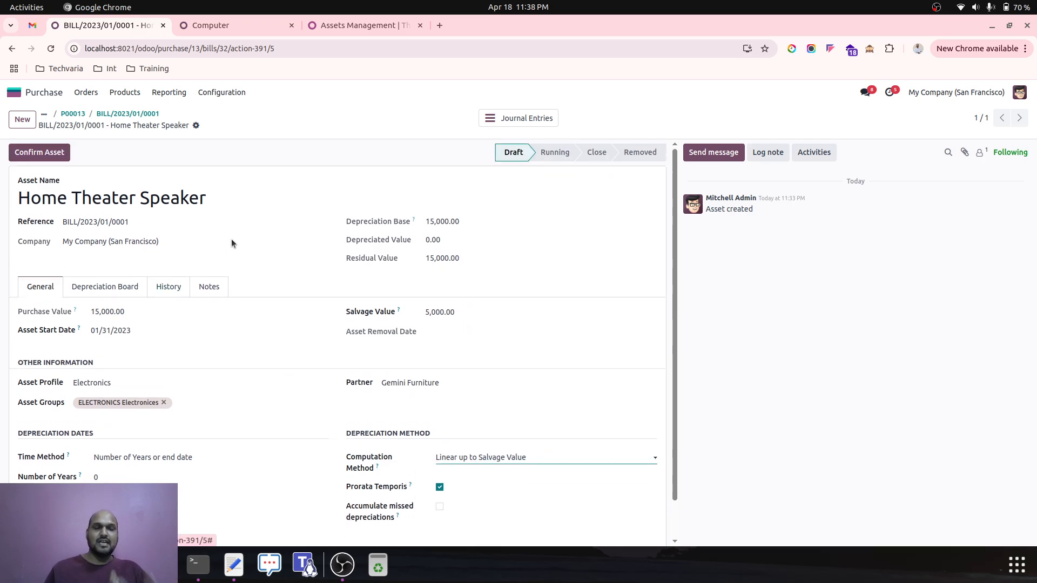
Confirm the asset and create the depreciation moves for 12/31/2023 and 12/31/2024.
{"action": "left_click", "coordinate": [120, 290]}
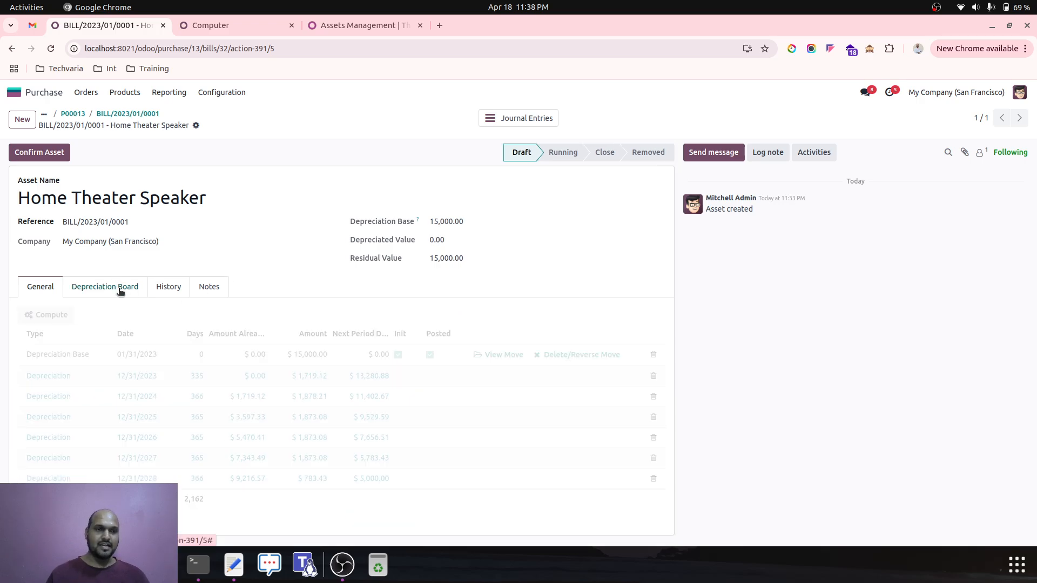
{"action": "left_click", "coordinate": [39, 152]}
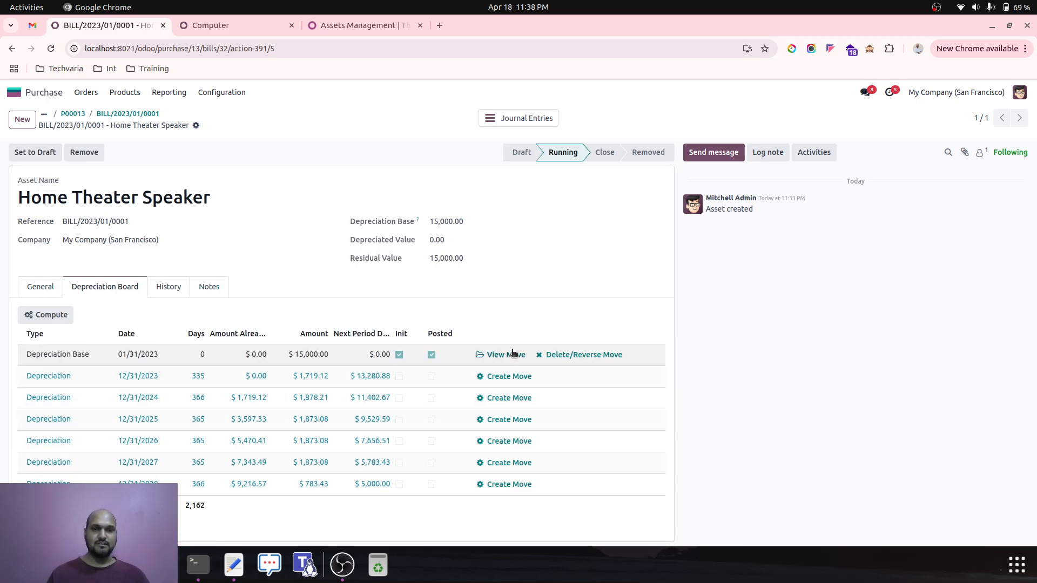
{"action": "left_click", "coordinate": [516, 377]}
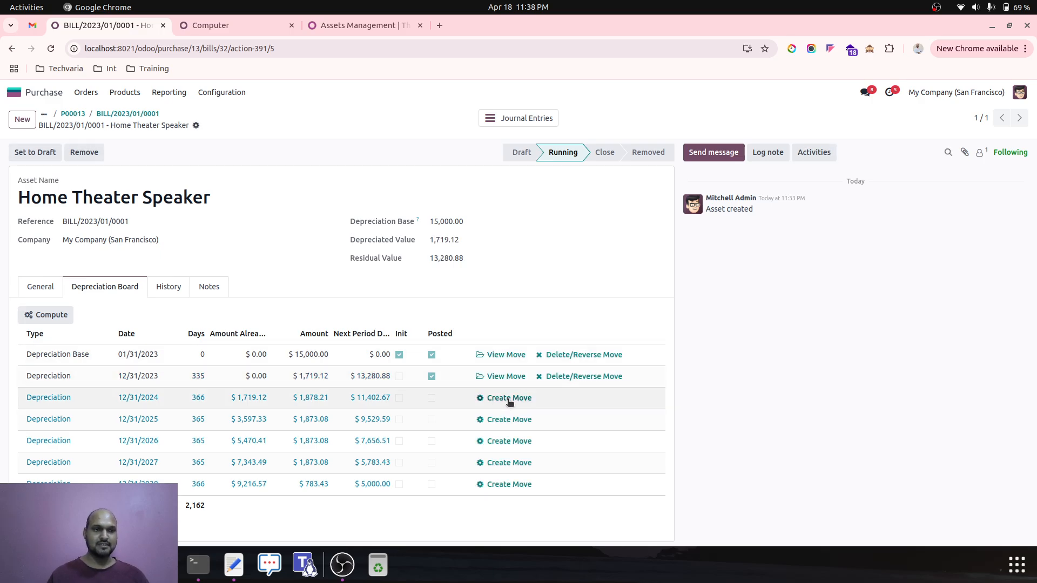
{"action": "left_click", "coordinate": [510, 400]}
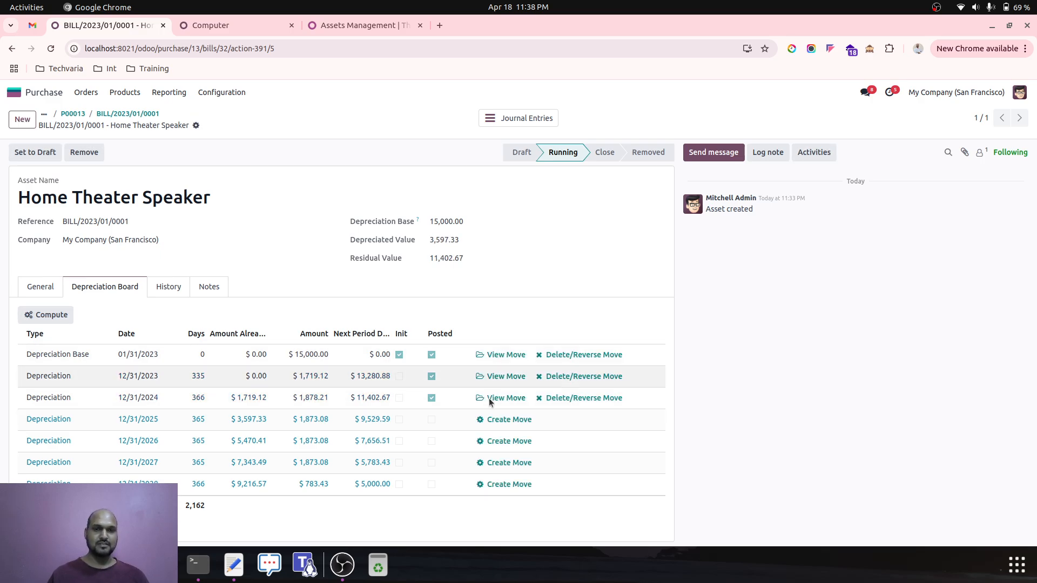
Create the 12/31/2025 depreciation move, reverse it and check the asset's residual value.
{"action": "left_click", "coordinate": [506, 421]}
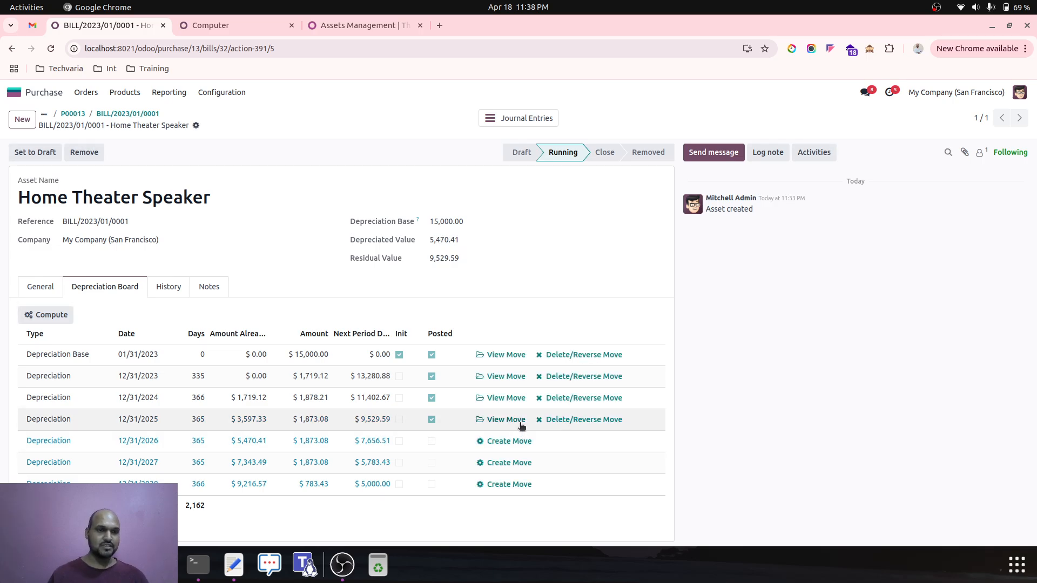
{"action": "left_click", "coordinate": [588, 424]}
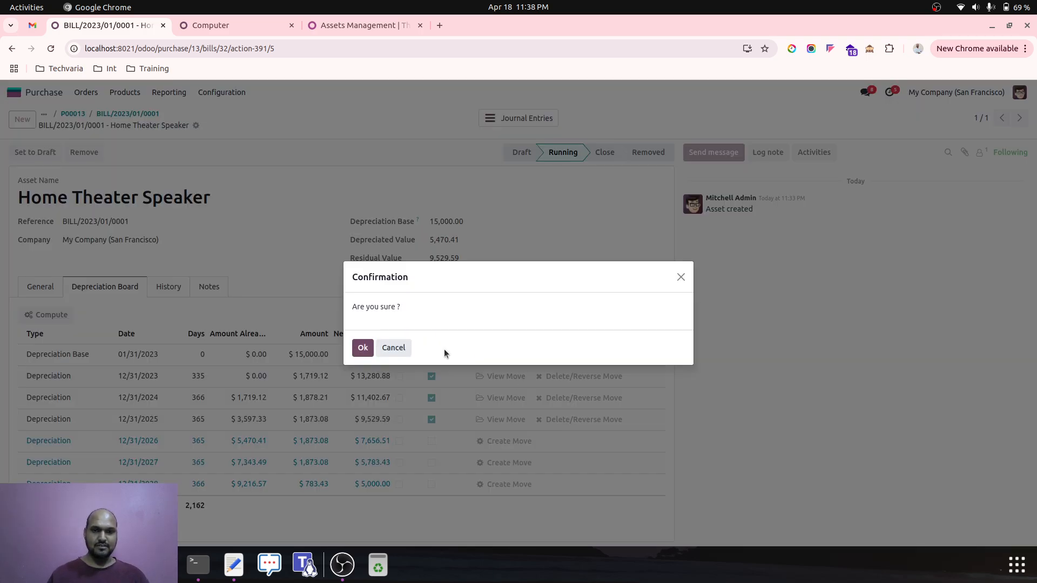
{"action": "left_click", "coordinate": [361, 348]}
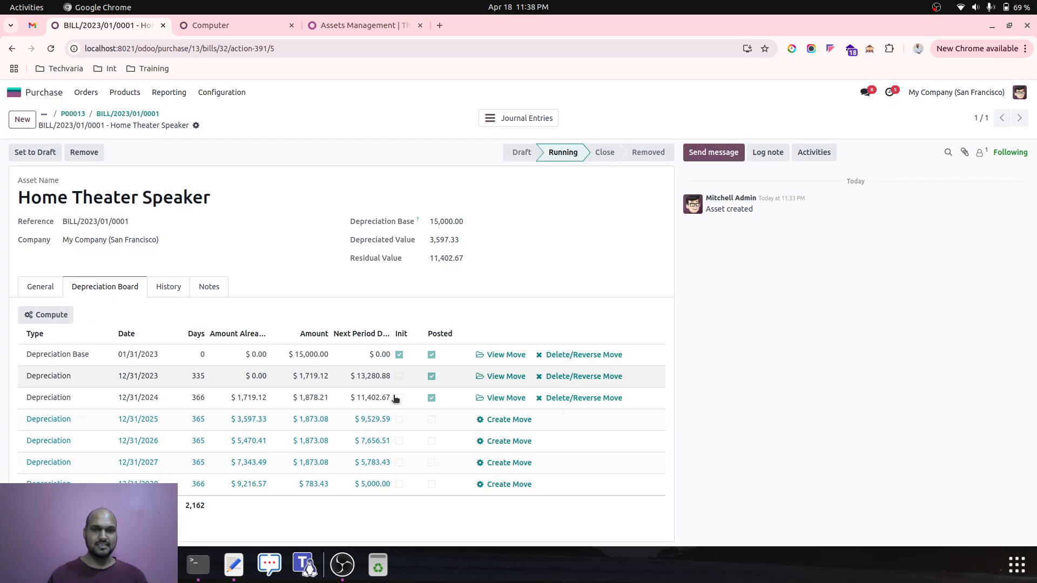
{"action": "double_click", "coordinate": [437, 259]}
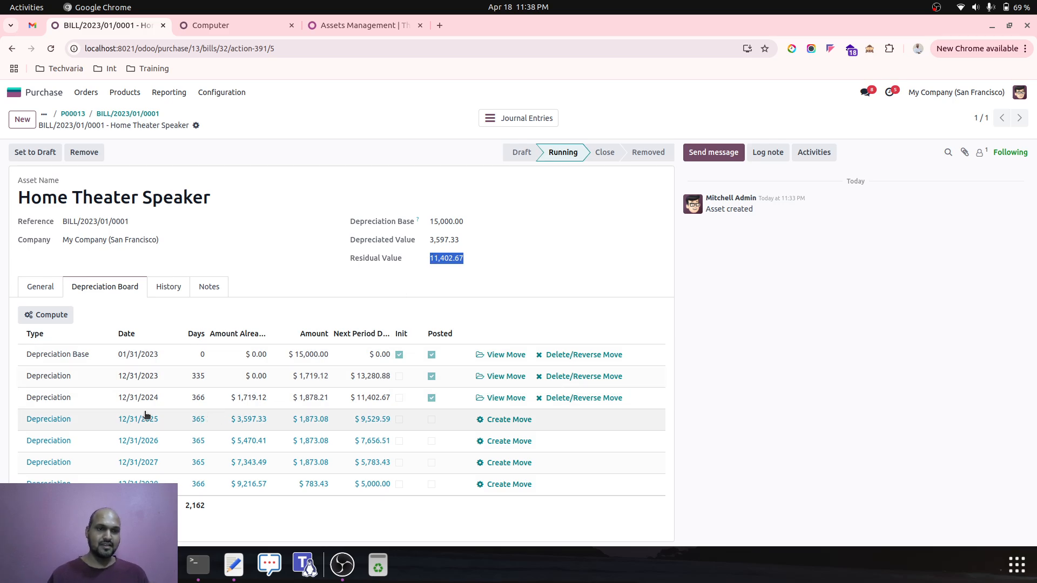
Start removing the asset, with 450000 Other Income as plus-value account and 600000 Expenses as min-value account.
{"action": "left_click", "coordinate": [89, 157]}
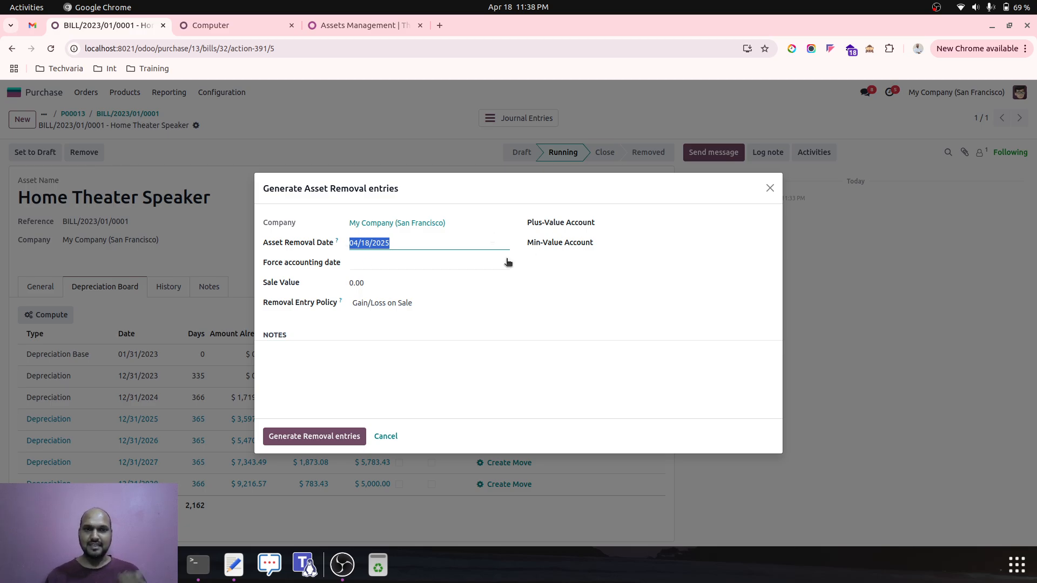
{"action": "left_click", "coordinate": [638, 221]}
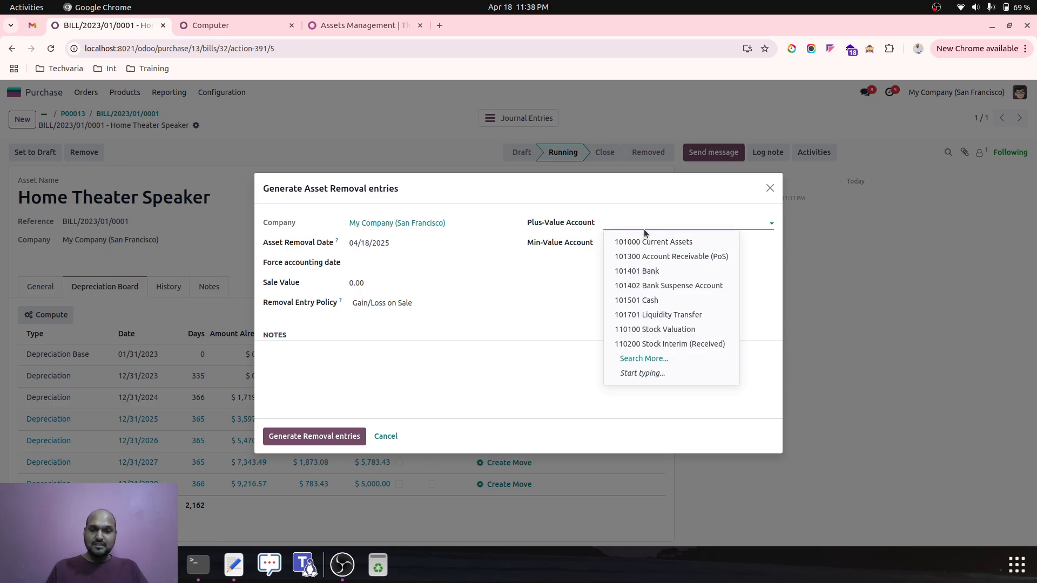
{"action": "type", "text": "inc"}
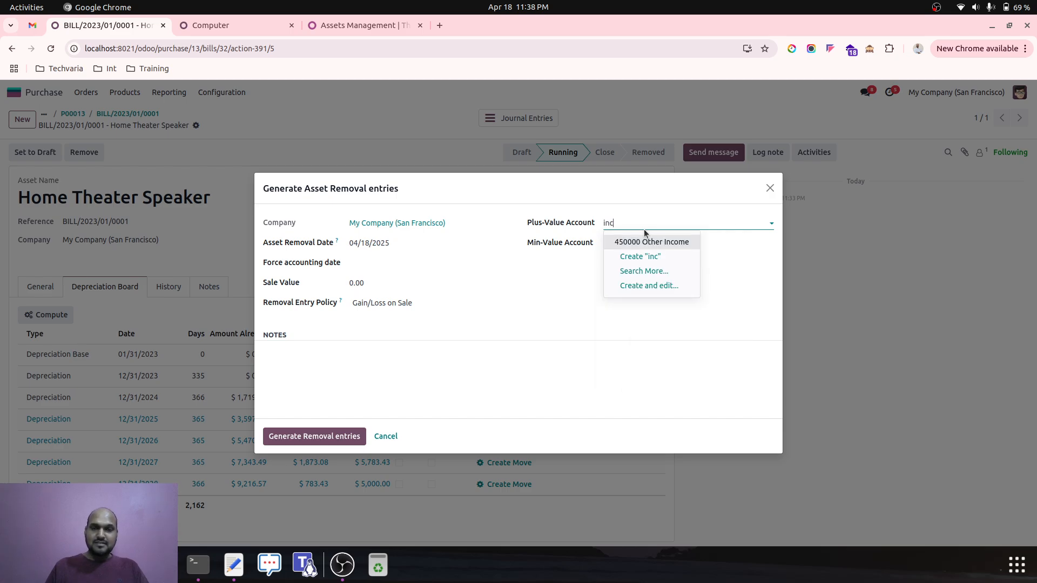
{"action": "key", "text": "Return"}
{"action": "left_click", "coordinate": [651, 241]}
{"action": "type", "text": "e"}
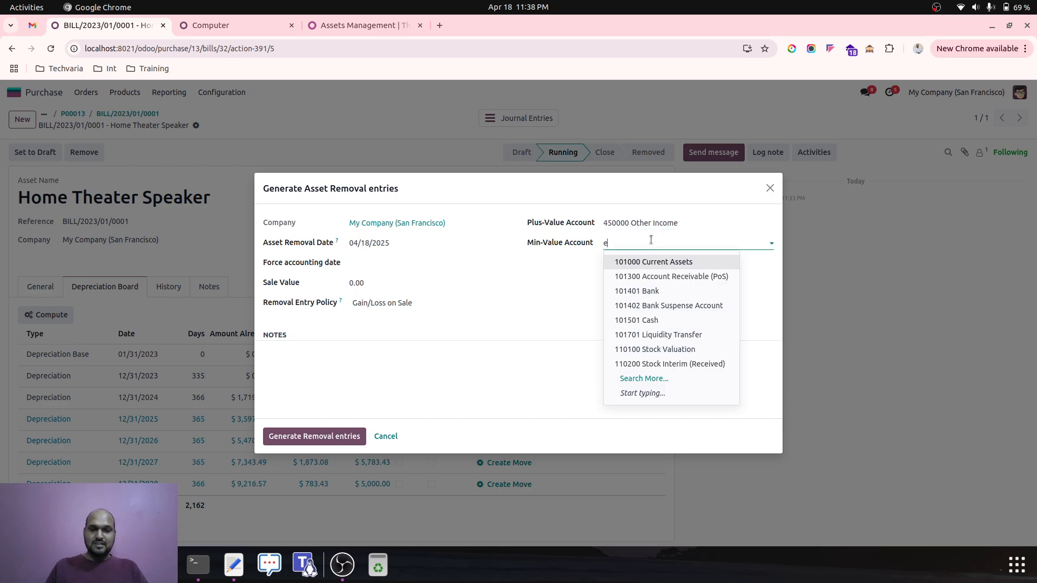
{"action": "type", "text": "xp"}
{"action": "left_click", "coordinate": [660, 276]}
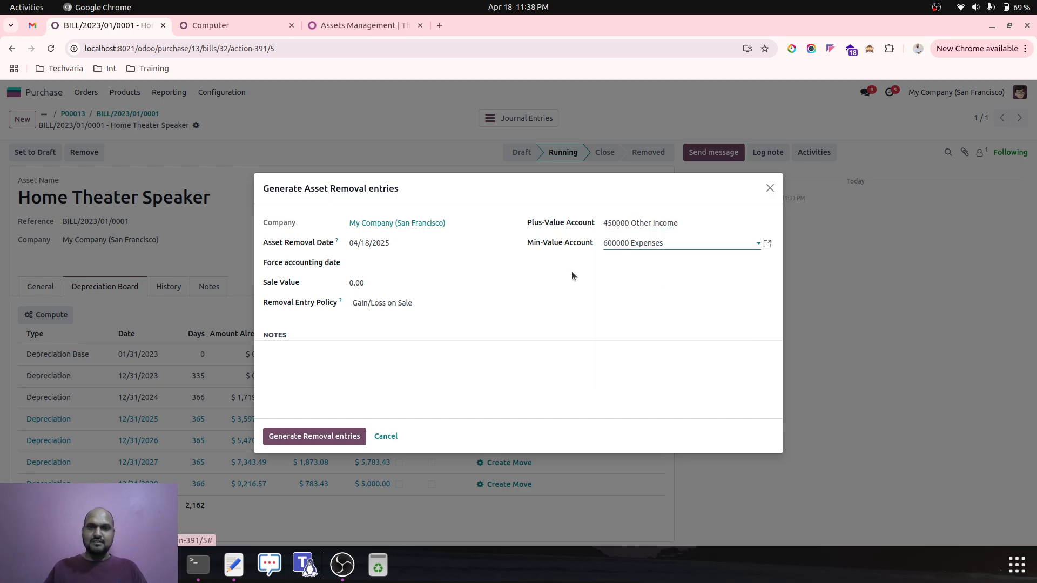
Set the sale value of the asset removal to 8,000.00.
{"action": "left_click", "coordinate": [368, 281]}
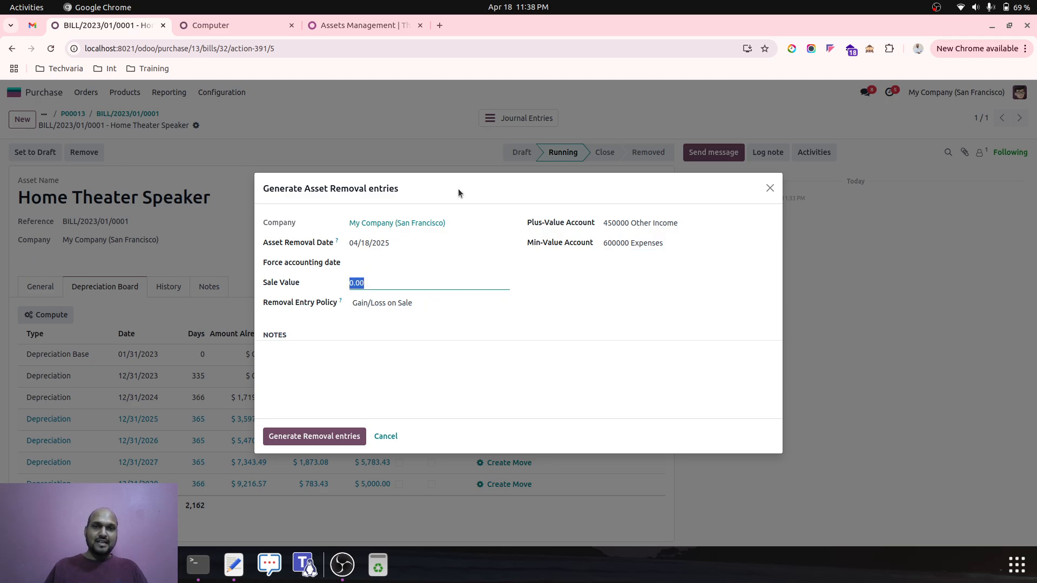
{"action": "left_click_drag", "start_coordinate": [458, 188], "coordinate": [708, 139]}
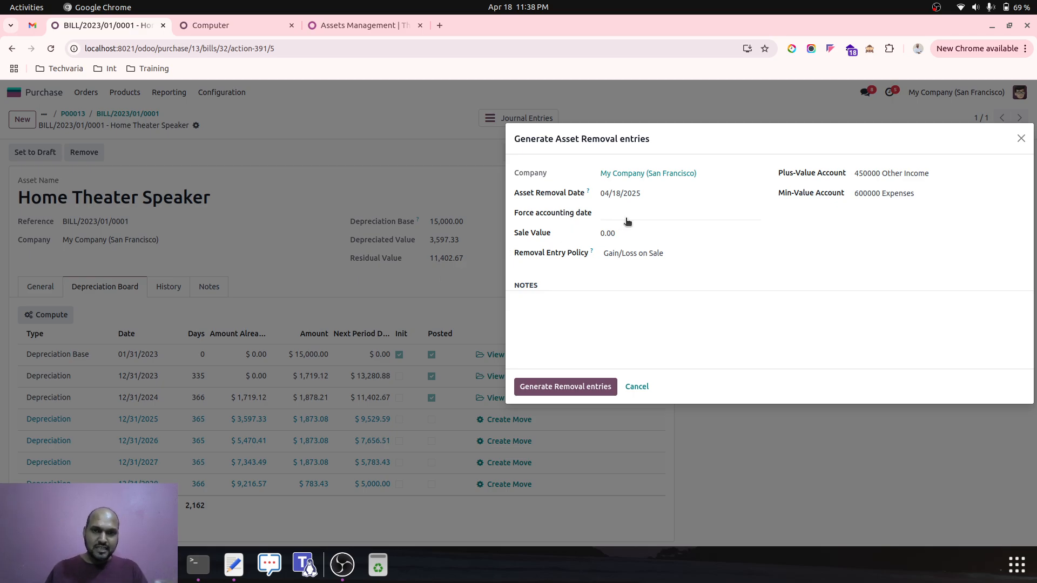
{"action": "left_click", "coordinate": [624, 233]}
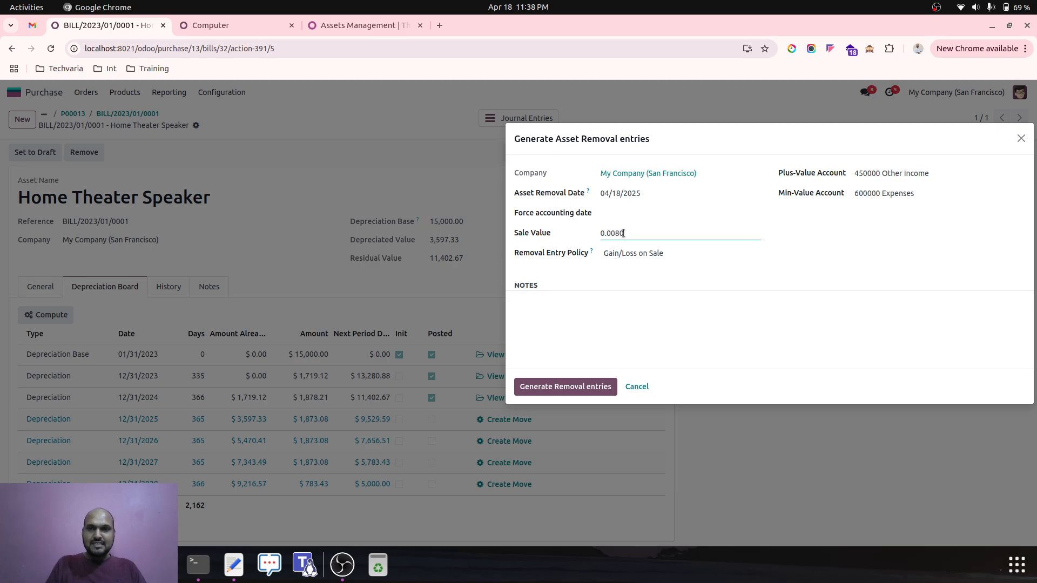
{"action": "key", "text": "BackSpace"}
{"action": "key", "text": "BackSpace"}
{"action": "key", "text": "BackSpace"}
{"action": "key", "text": "BackSpace"}
{"action": "key", "text": "BackSpace"}
{"action": "key", "text": "Tab"}
{"action": "left_click", "coordinate": [804, 267]}
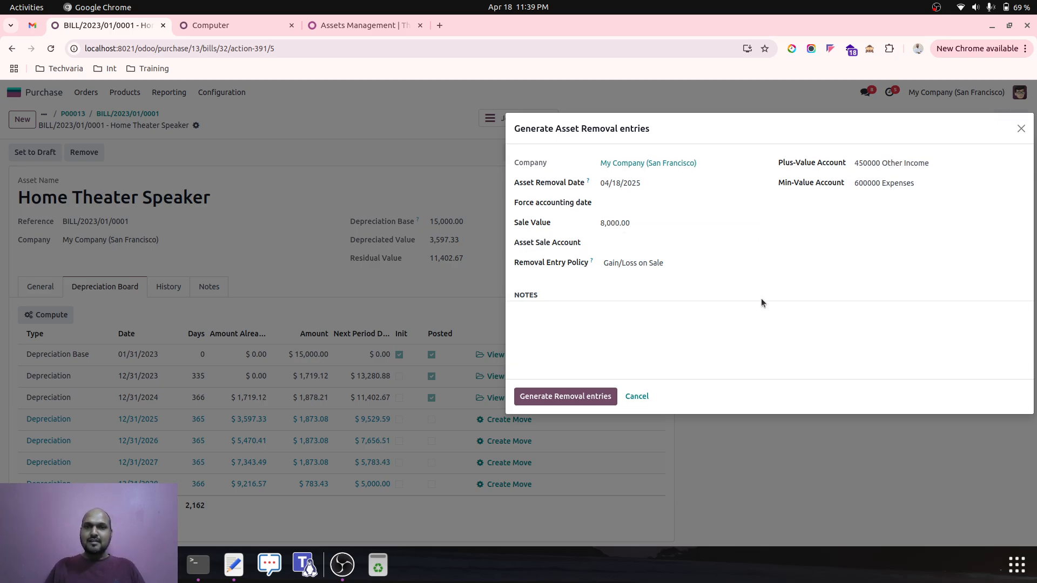
Set the asset sale account of the removal to 151002 Electronics Assets.
{"action": "left_click", "coordinate": [648, 246]}
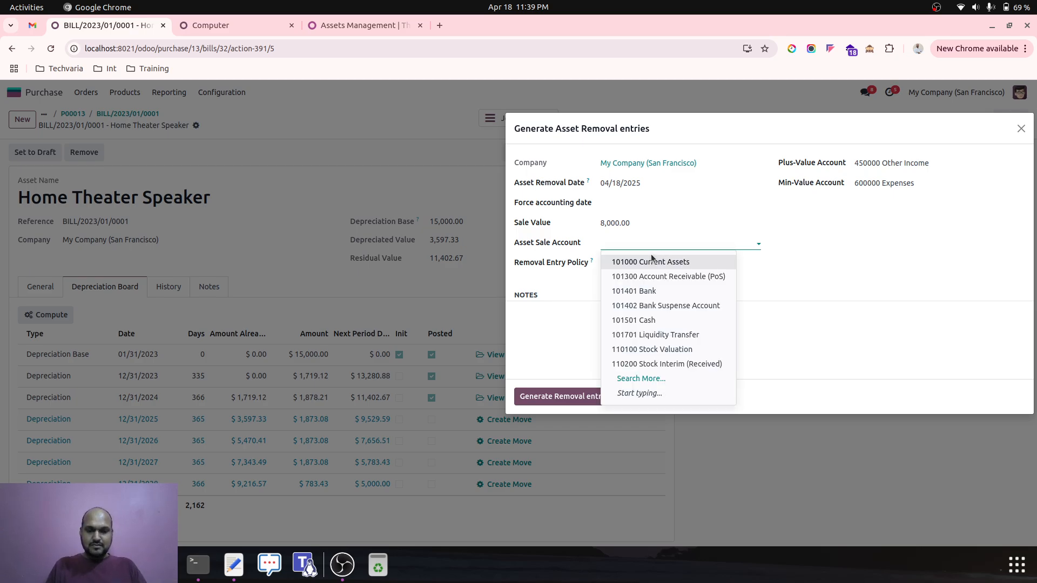
{"action": "key", "text": "BackSpace"}
{"action": "key", "text": "BackSpace"}
{"action": "type", "text": "ele"}
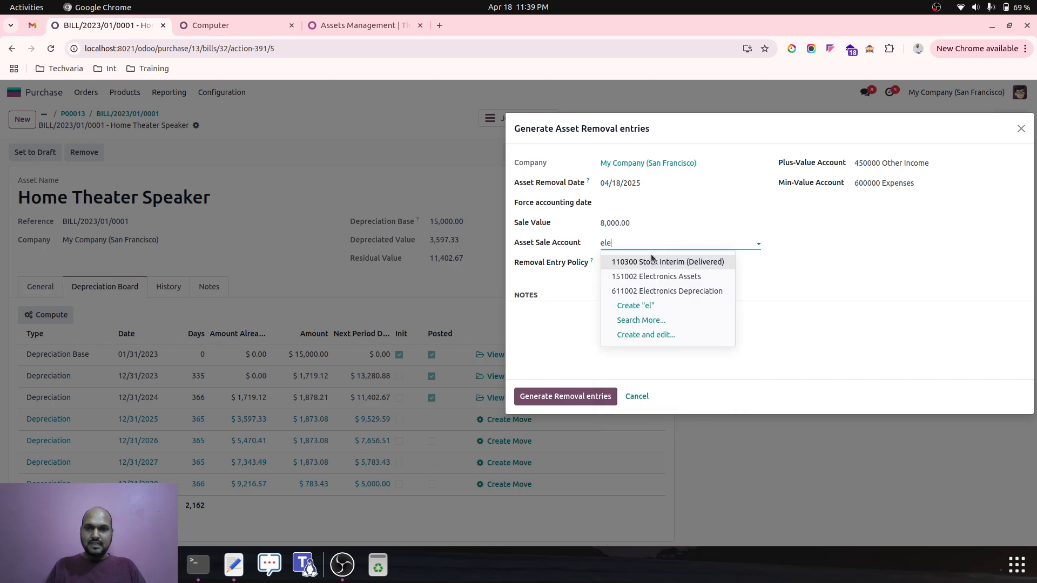
{"action": "left_click", "coordinate": [655, 262]}
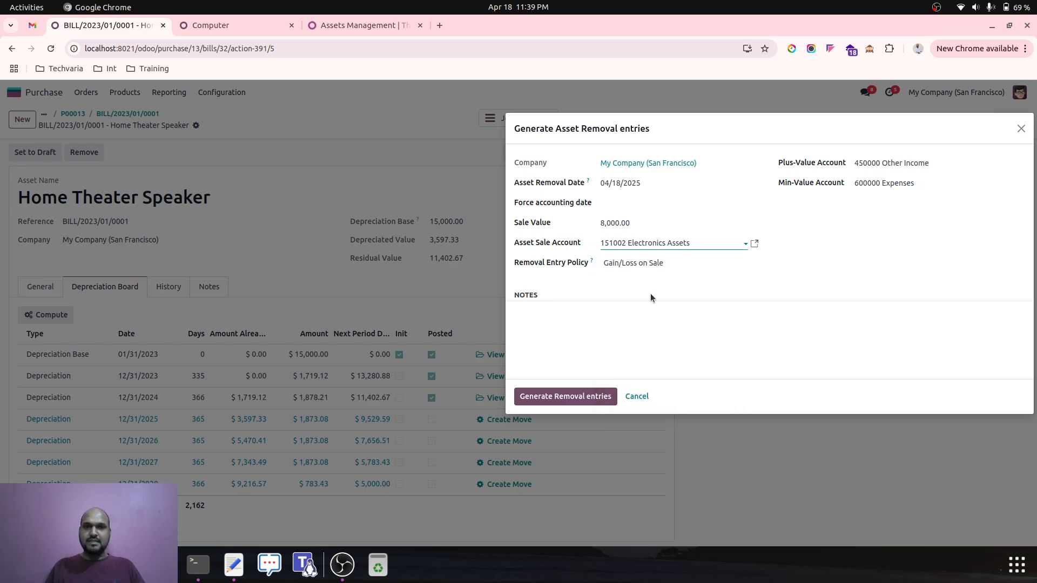
Try the Residual Value removal entry policy, look at its account choices, and switch back to Gain/Loss on Sale.
{"action": "left_click", "coordinate": [644, 263]}
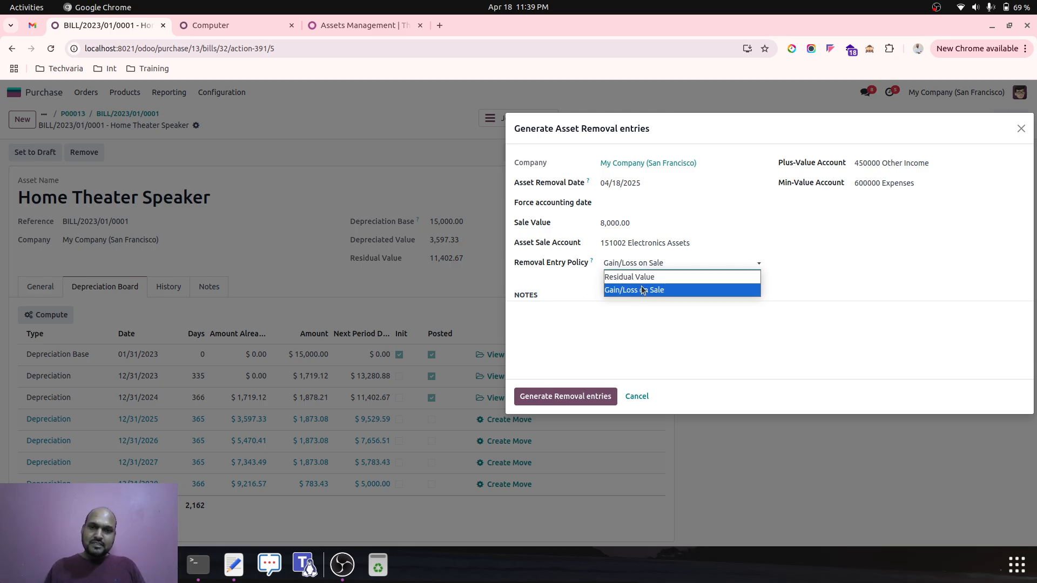
{"action": "left_click", "coordinate": [666, 280]}
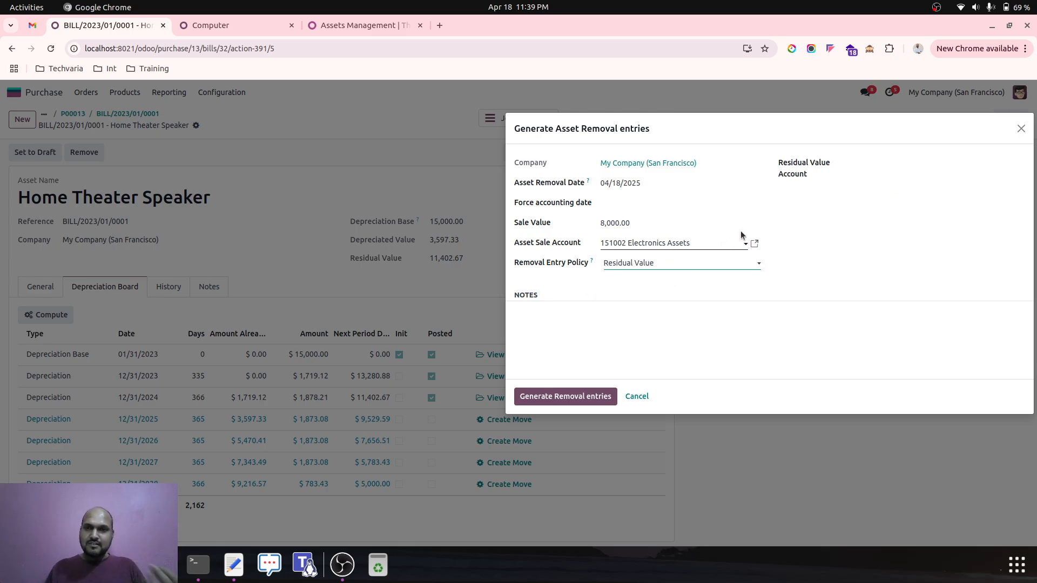
{"action": "left_click", "coordinate": [893, 163]}
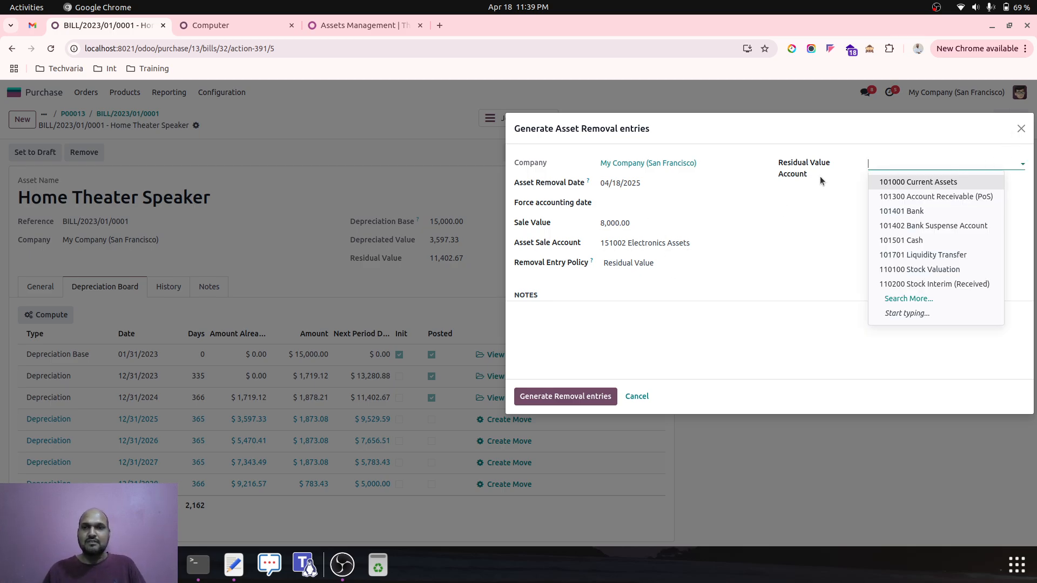
{"action": "left_click", "coordinate": [669, 257]}
{"action": "left_click", "coordinate": [668, 284]}
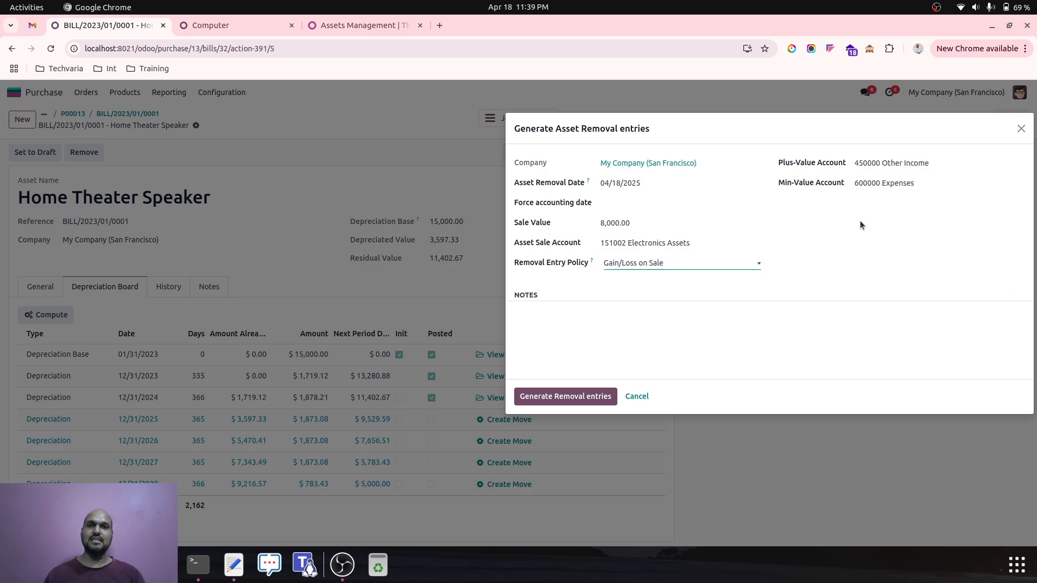
Force the accounting date to 04/30/2025 and generate the removal entries.
{"action": "left_click", "coordinate": [685, 206]}
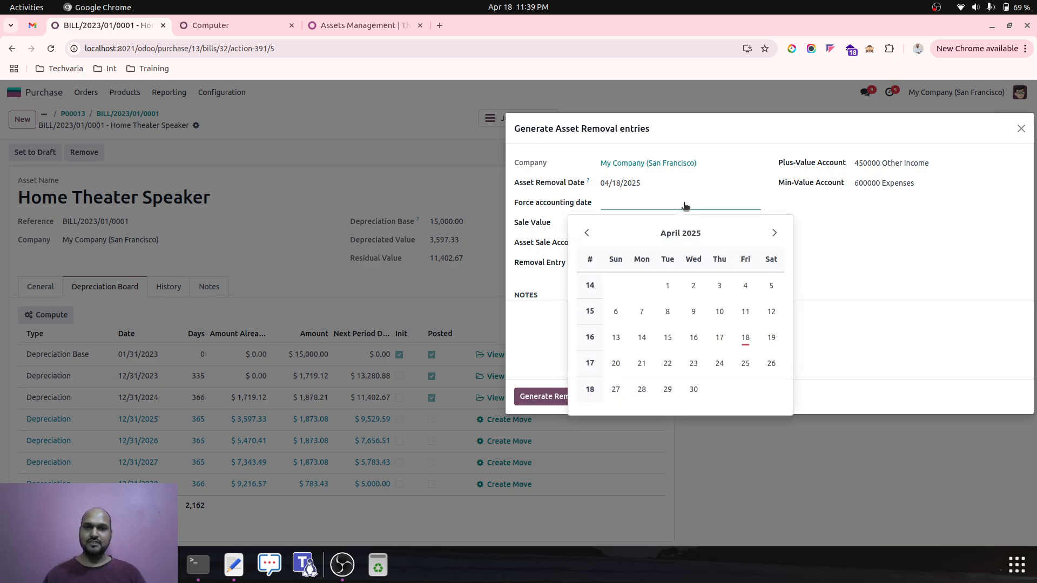
{"action": "left_click", "coordinate": [693, 388]}
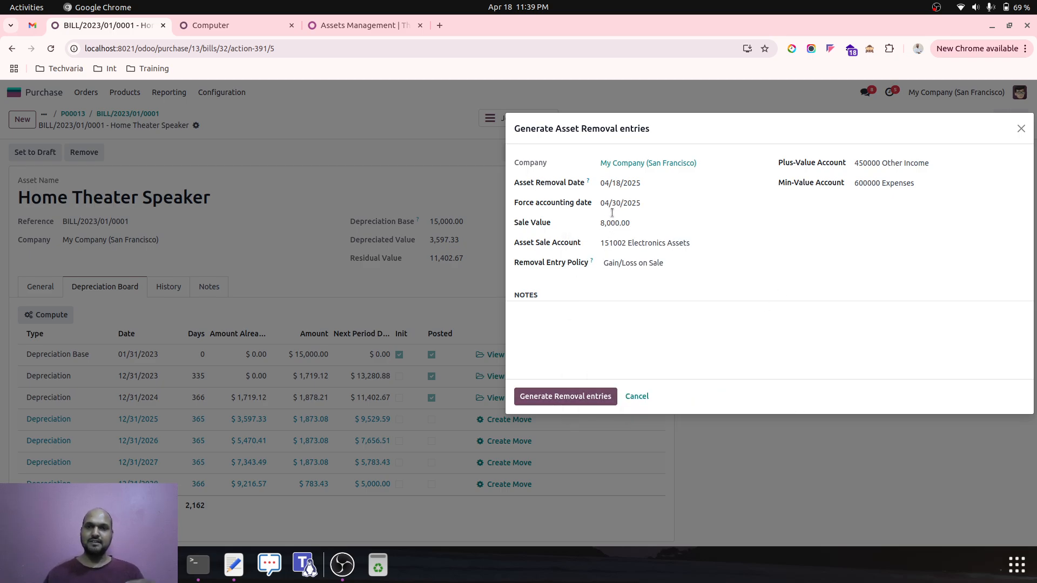
{"action": "left_click", "coordinate": [562, 398]}
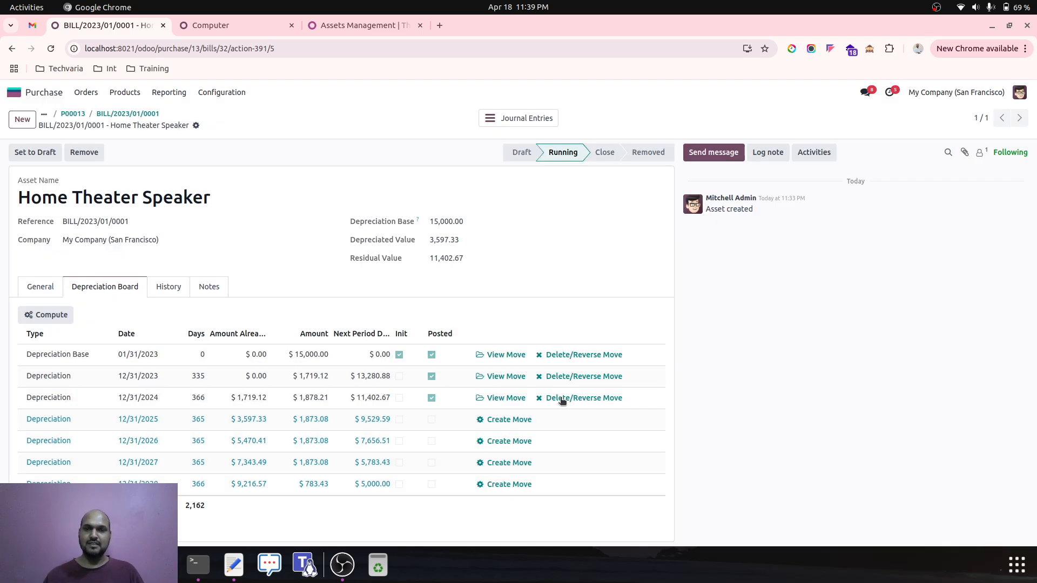
Review the journal items of the generated removal entry and return to the Home Theater Speaker asset.
{"action": "left_click", "coordinate": [364, 173]}
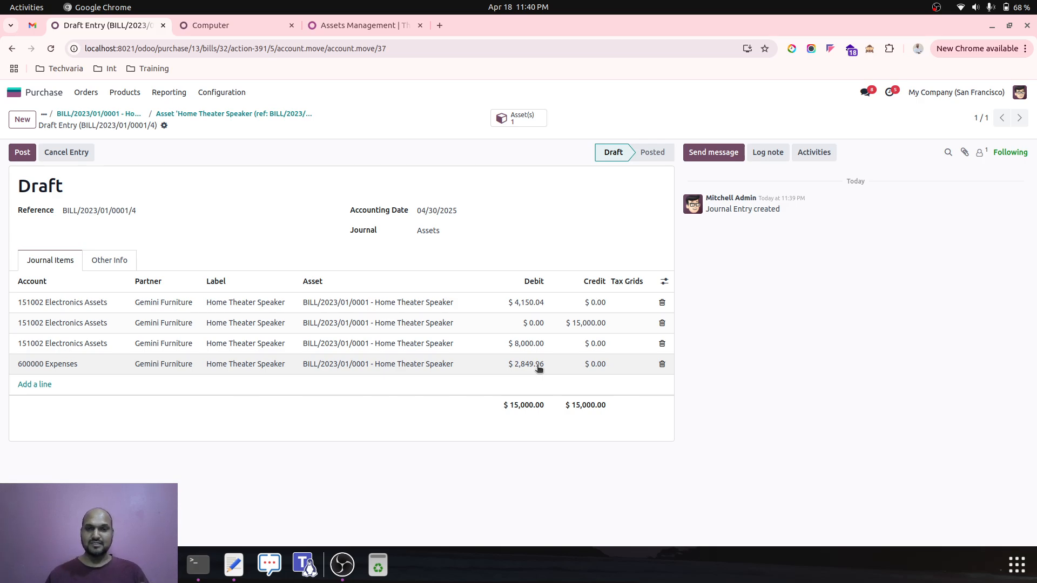
{"action": "left_click", "coordinate": [207, 114]}
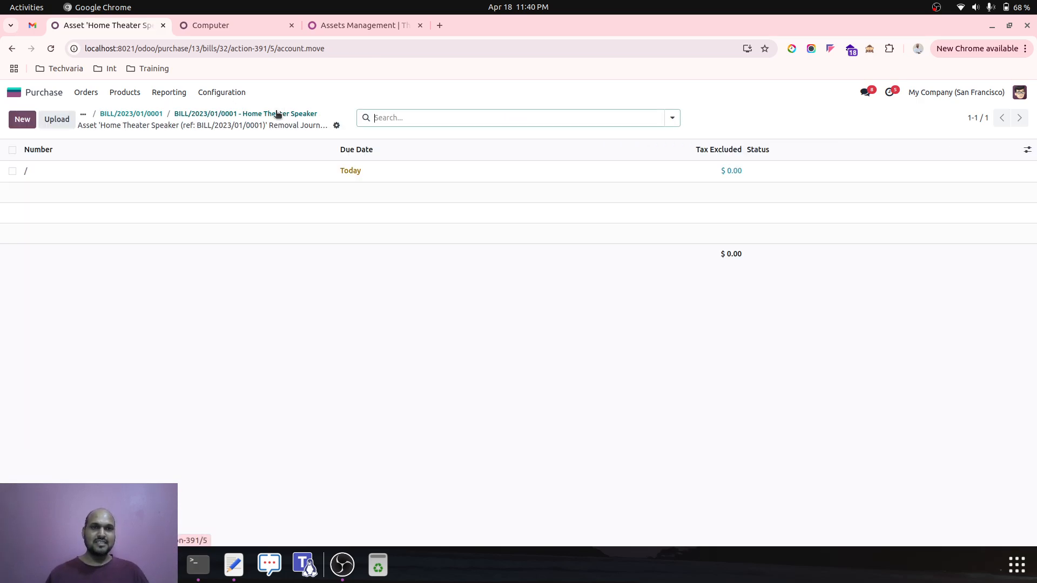
{"action": "left_click", "coordinate": [240, 112]}
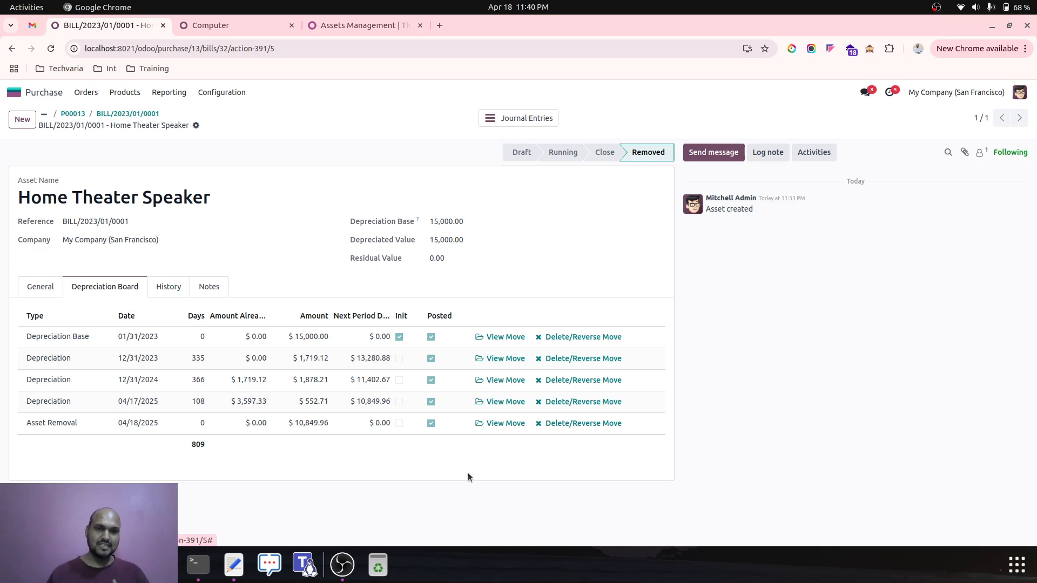
View the Asset Removal line's move and try to delete the draft journal entry.
{"action": "left_click", "coordinate": [496, 423]}
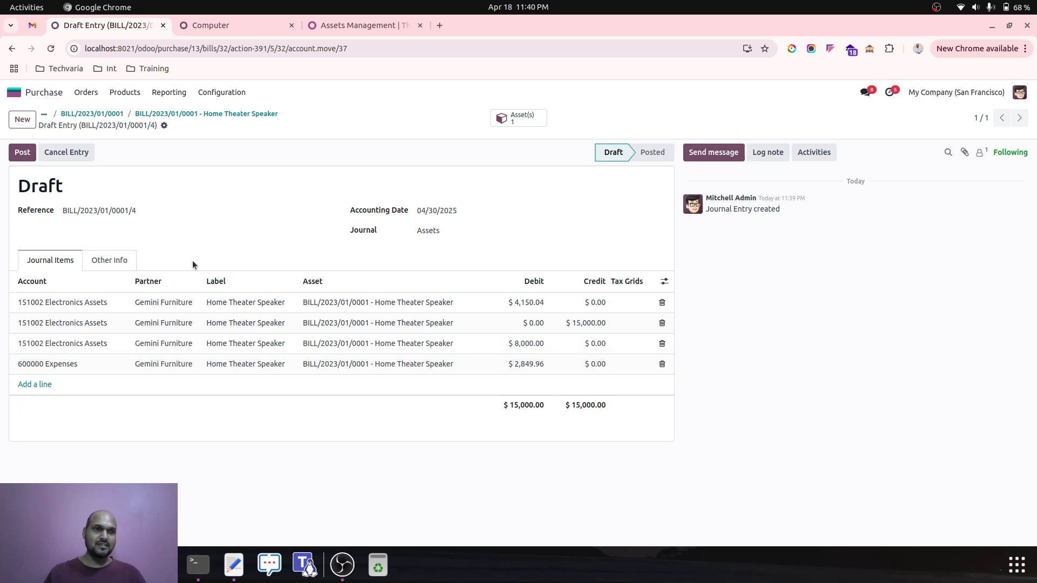
{"action": "left_click", "coordinate": [164, 126]}
{"action": "left_click", "coordinate": [193, 183]}
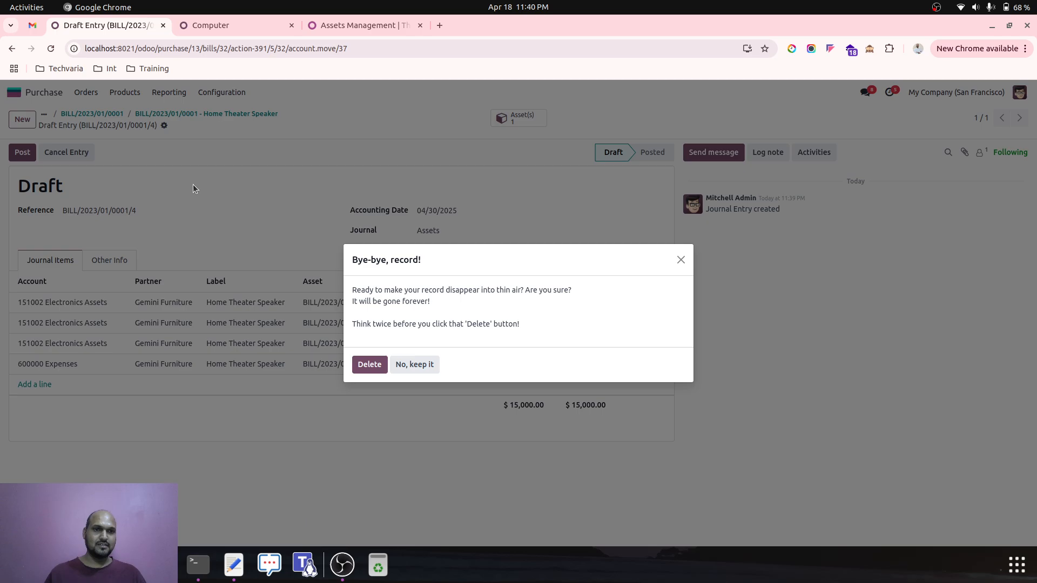
{"action": "left_click", "coordinate": [370, 364]}
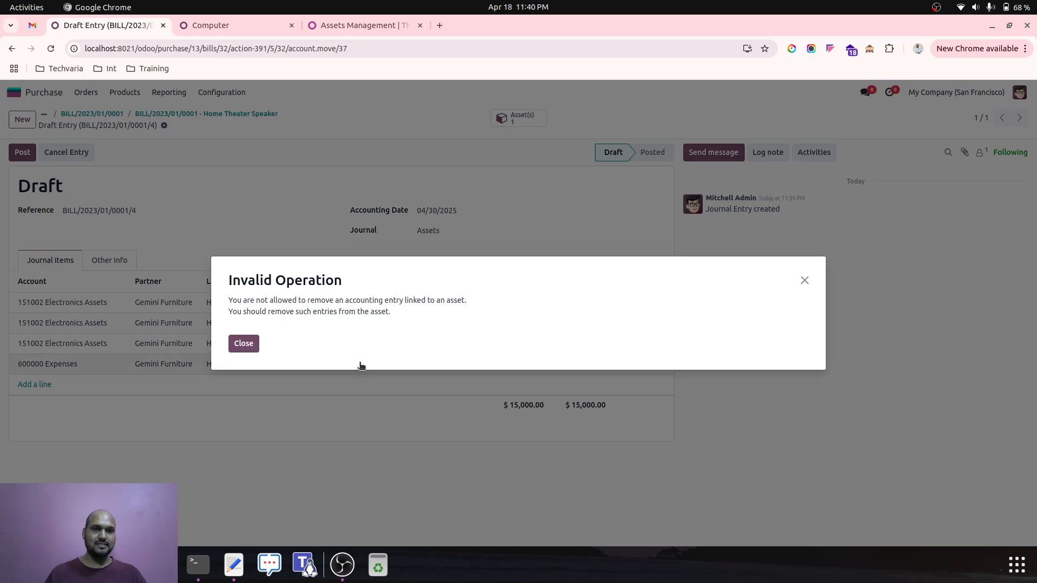
{"action": "left_click", "coordinate": [243, 343]}
Try to delete the removal journal entry after cancelling it, and reset it to draft.
{"action": "left_click", "coordinate": [76, 155]}
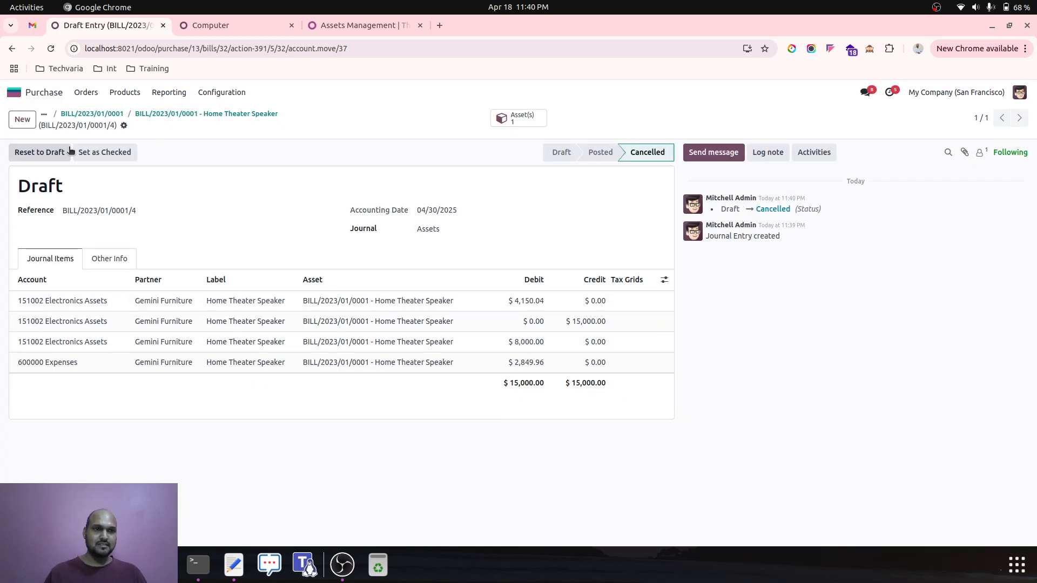
{"action": "left_click", "coordinate": [123, 126]}
{"action": "left_click", "coordinate": [162, 182]}
{"action": "left_click", "coordinate": [369, 364]}
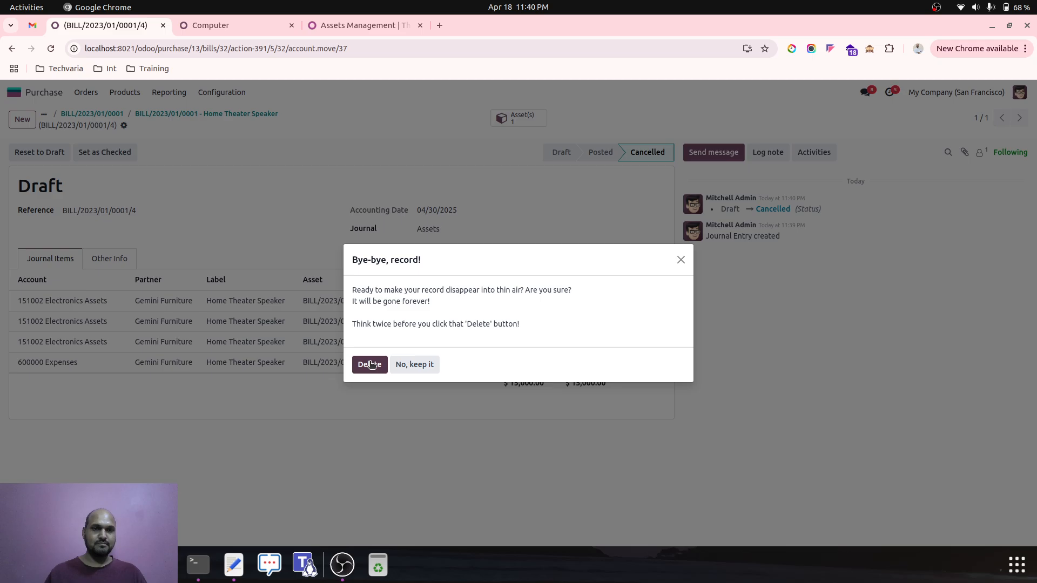
{"action": "left_click", "coordinate": [243, 343]}
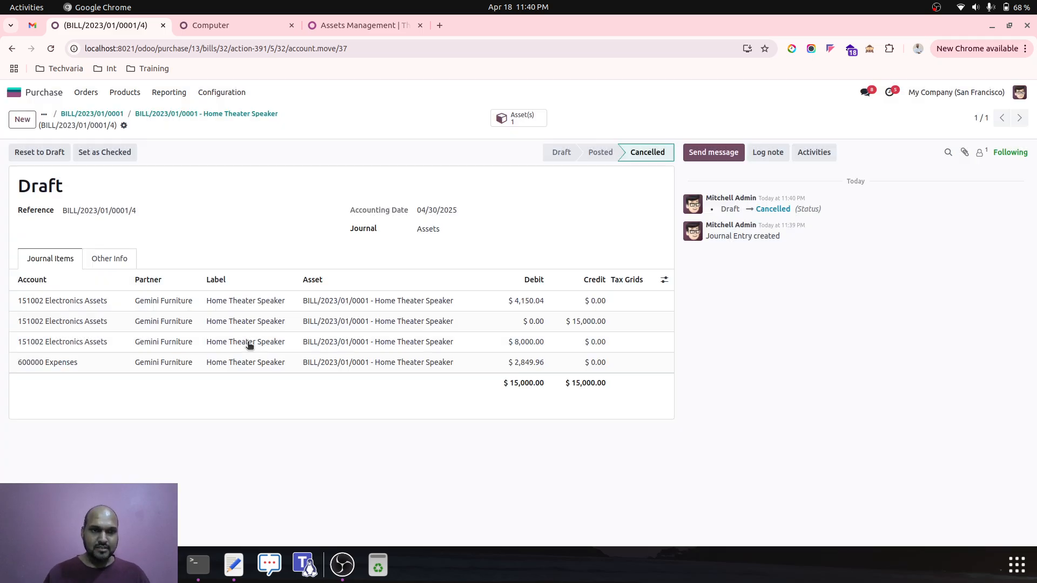
{"action": "left_click", "coordinate": [43, 153]}
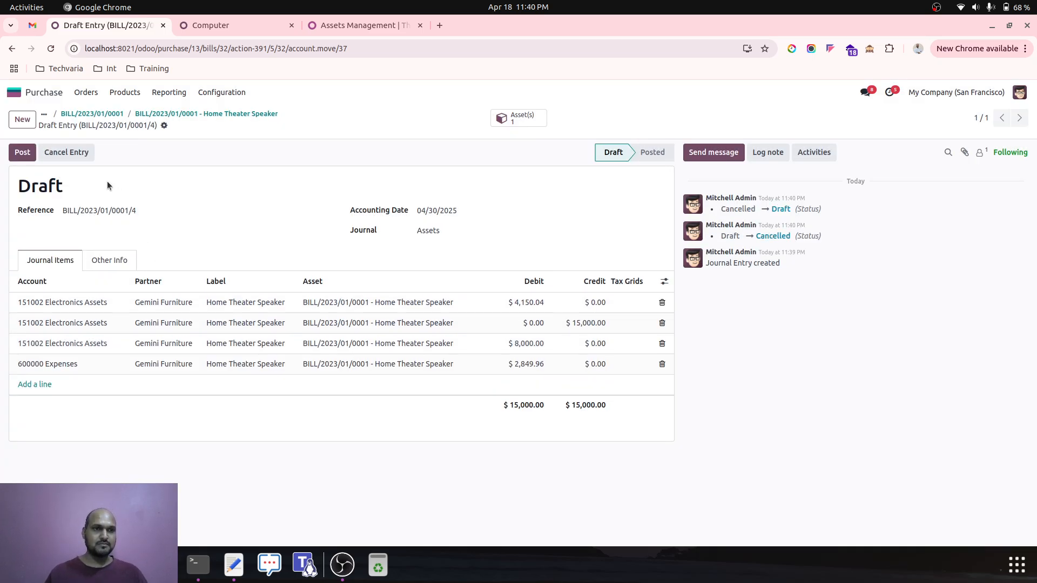
Return to the asset and try to reverse the draft Asset Removal move from the depreciation board.
{"action": "left_click", "coordinate": [198, 113]}
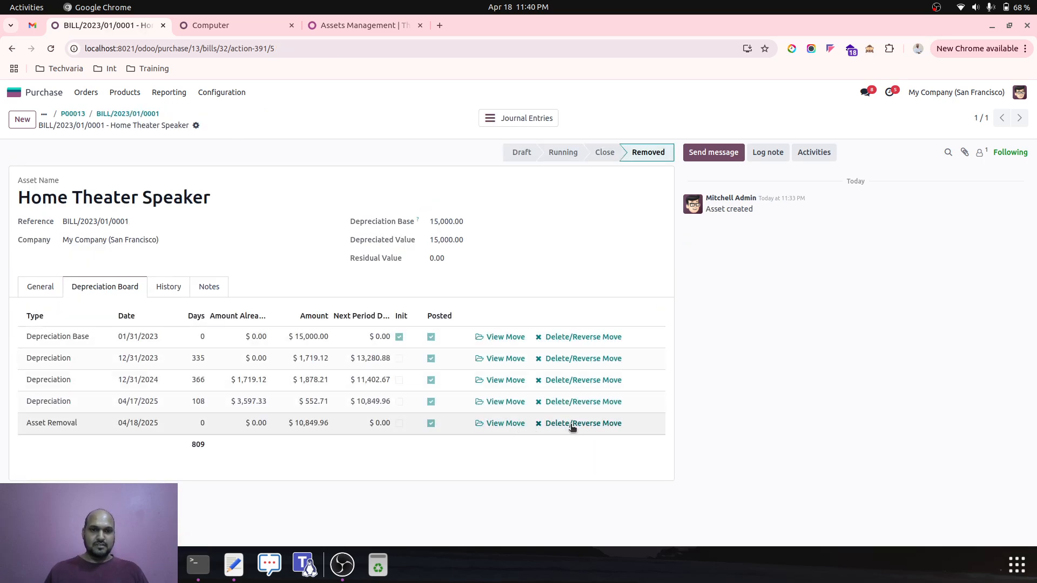
{"action": "left_click", "coordinate": [572, 427]}
{"action": "left_click", "coordinate": [362, 348]}
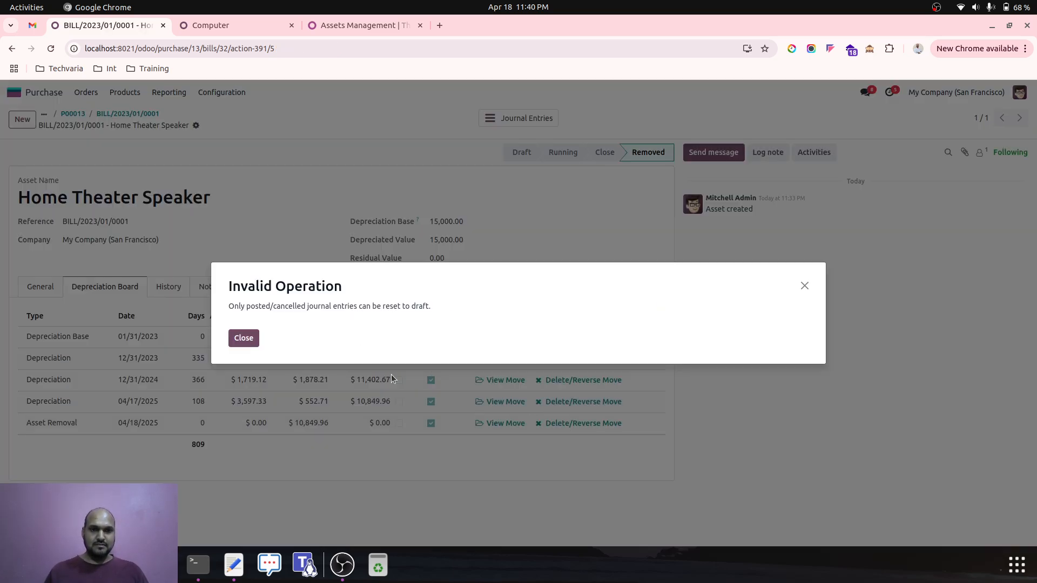
{"action": "left_click", "coordinate": [244, 339]}
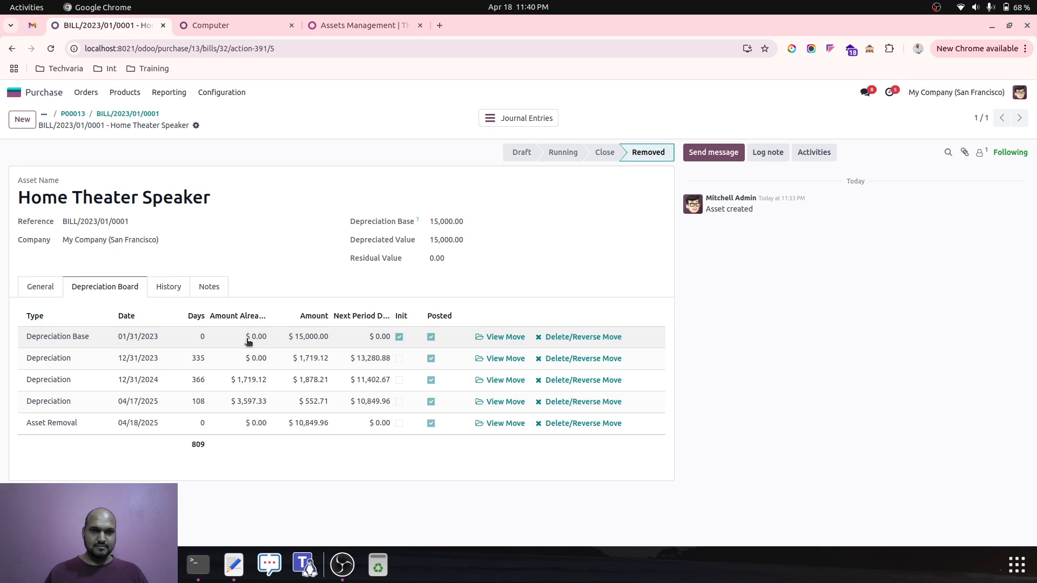
Post the Asset Removal journal entry and reverse the removal move from the asset's depreciation board.
{"action": "left_click", "coordinate": [508, 426]}
{"action": "left_click", "coordinate": [23, 152]}
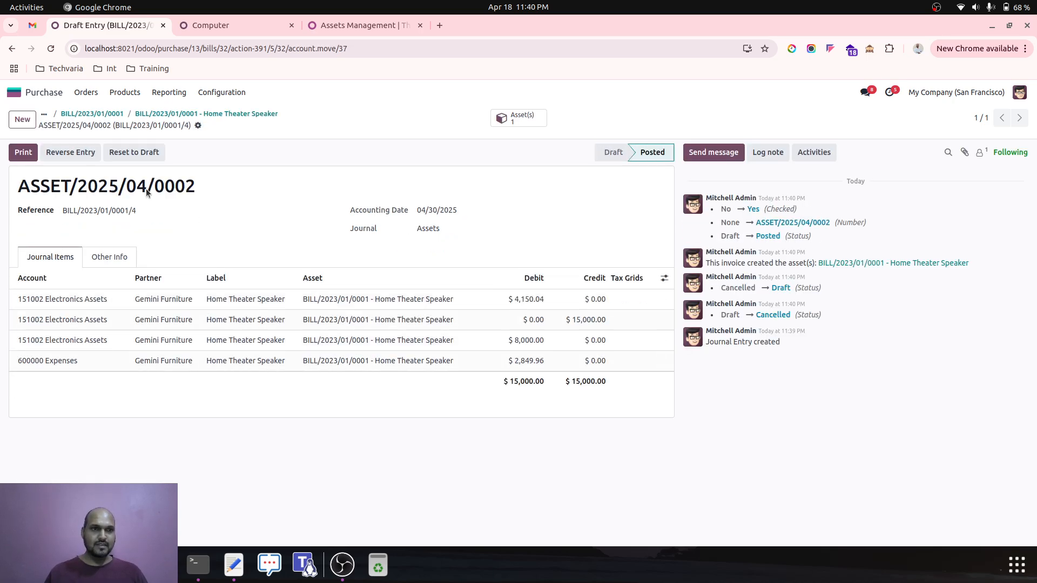
{"action": "left_click", "coordinate": [196, 114]}
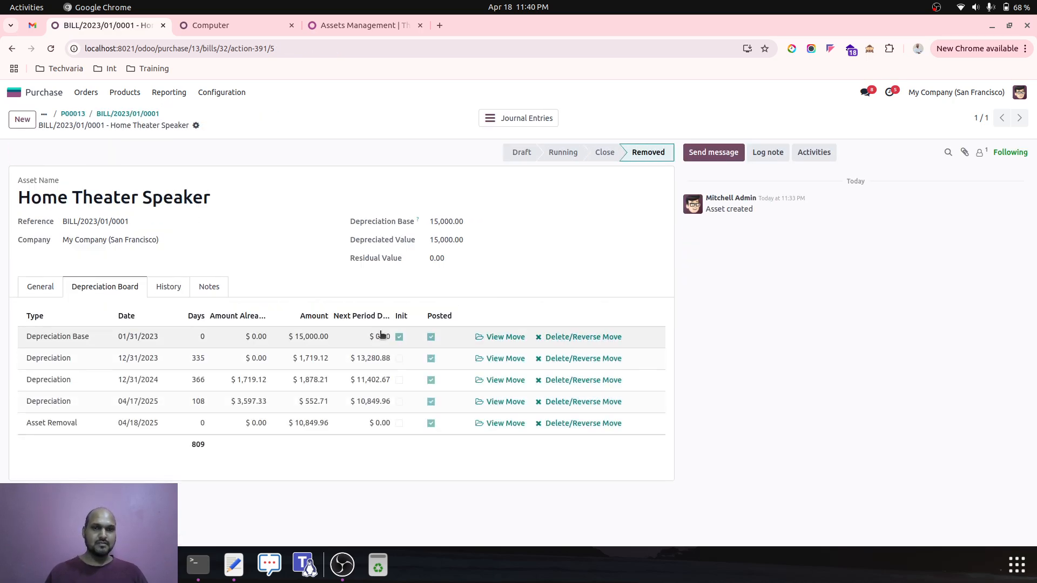
{"action": "left_click_drag", "start_coordinate": [21, 349], "coordinate": [564, 424]}
{"action": "left_click", "coordinate": [564, 424]}
{"action": "left_click", "coordinate": [363, 347]}
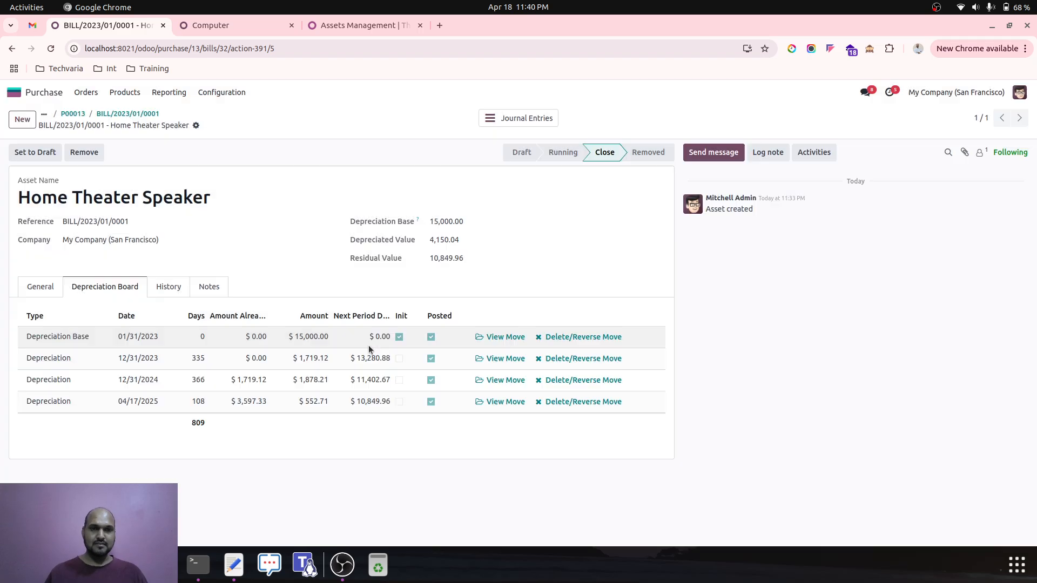
{"action": "left_click", "coordinate": [44, 285]}
{"action": "left_click", "coordinate": [95, 147]}
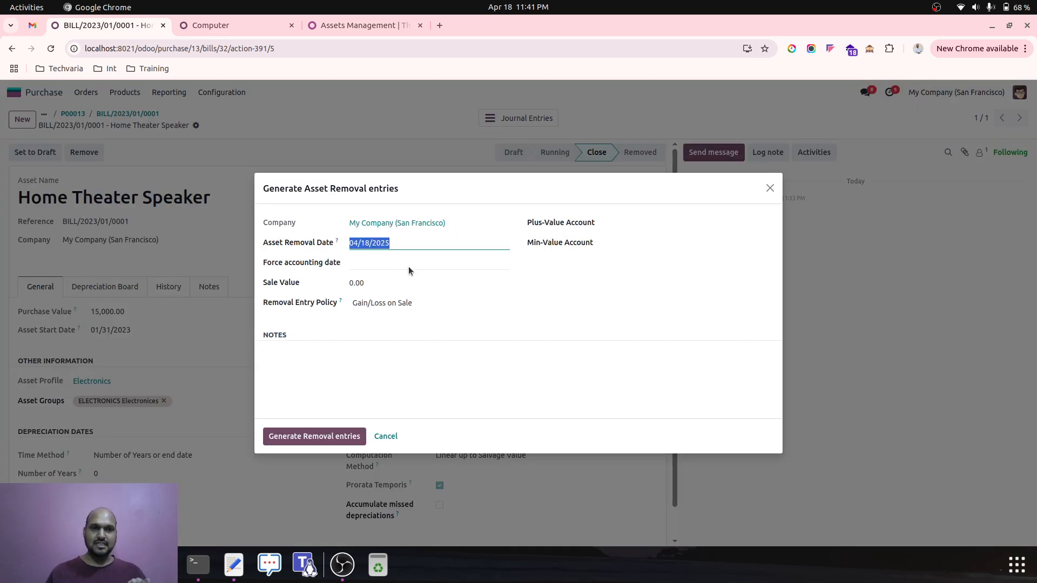
{"action": "left_click", "coordinate": [385, 435]}
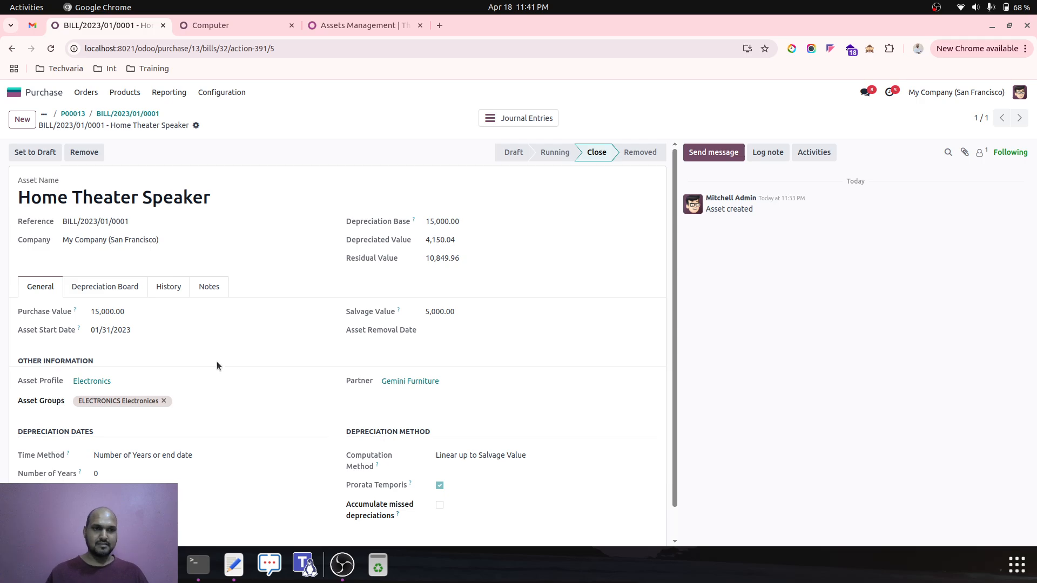
{"action": "left_click", "coordinate": [128, 289]}
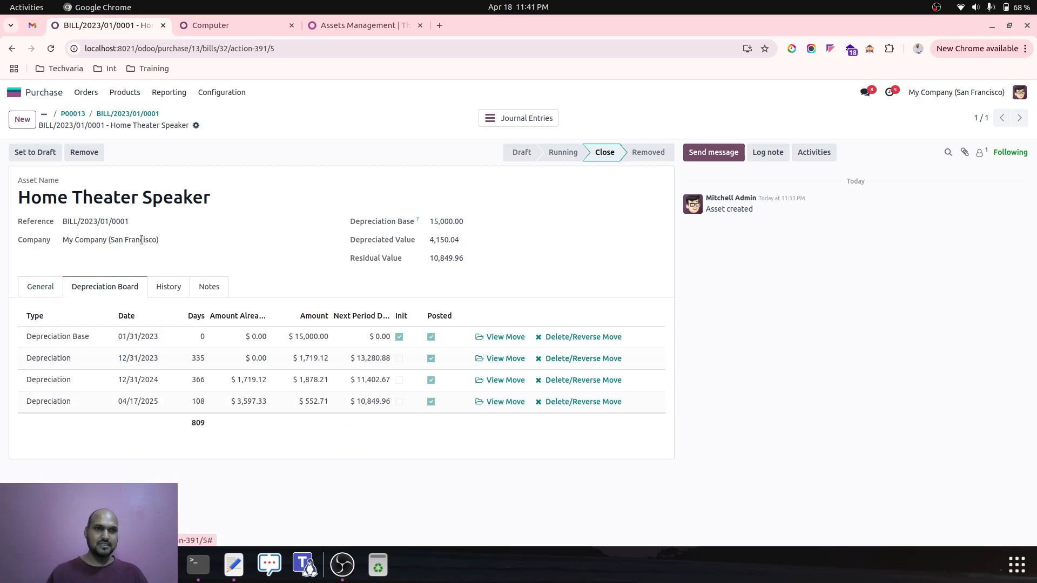
{"action": "left_click", "coordinate": [44, 288]}
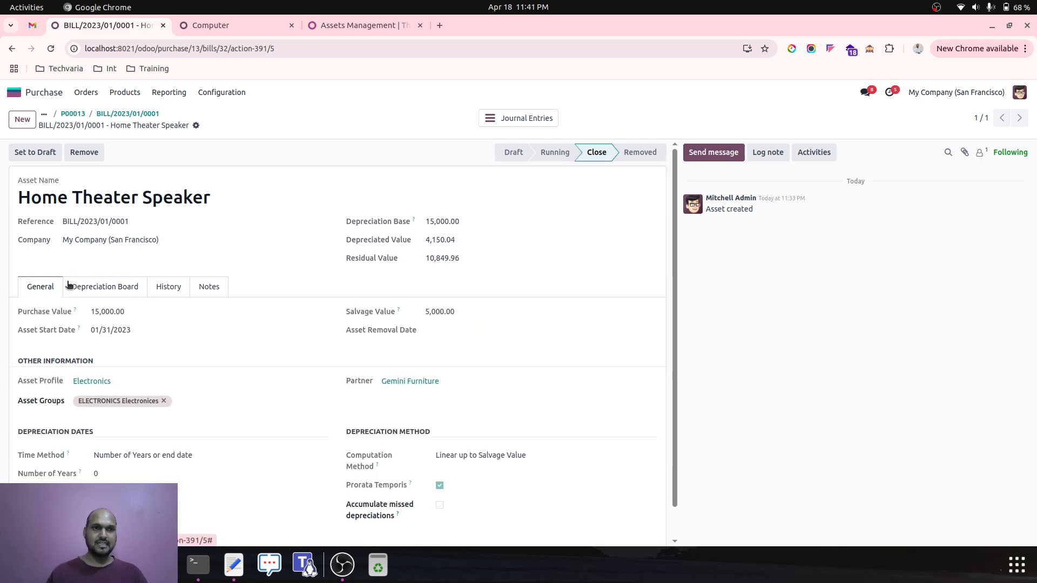
Start a new removal of the asset with plus-value account 450000 Other Income and min-value account 600000 Expenses.
{"action": "left_click", "coordinate": [86, 152]}
{"action": "left_click", "coordinate": [626, 222]}
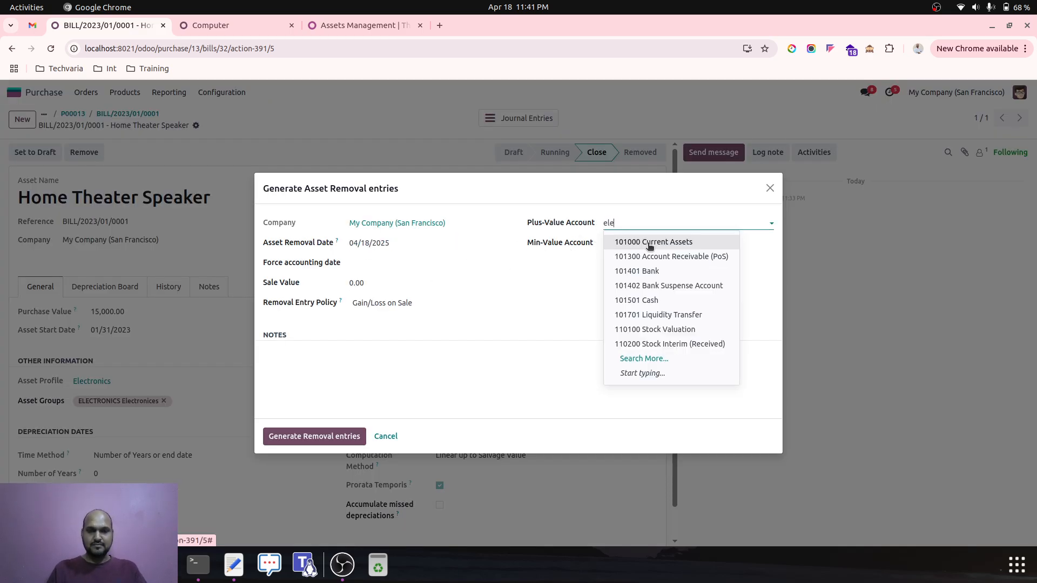
{"action": "type", "text": "ele"}
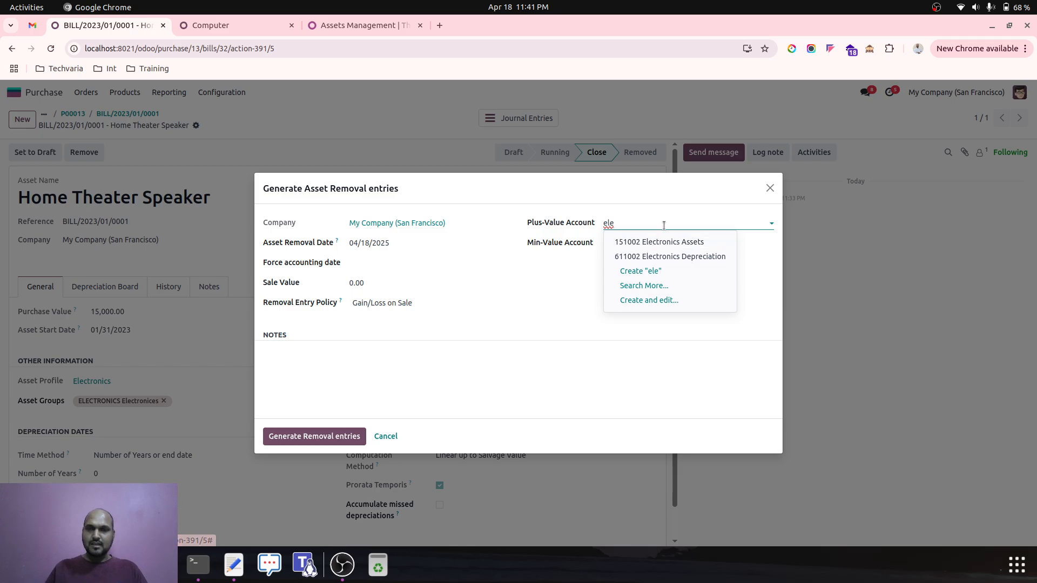
{"action": "double_click", "coordinate": [664, 223]}
{"action": "key", "text": "BackSpace"}
{"action": "type", "text": "inc"}
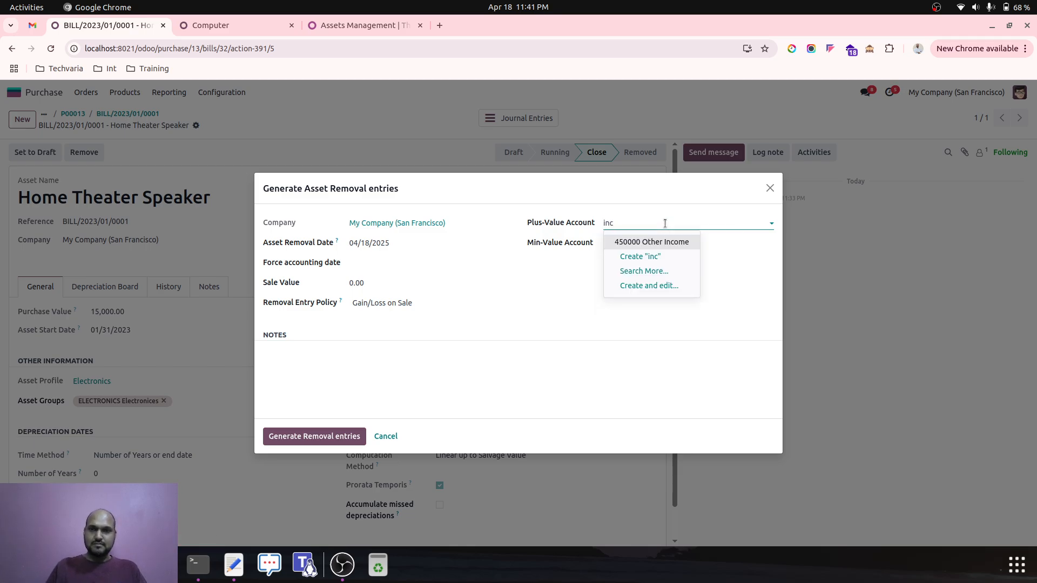
{"action": "key", "text": "Tab"}
{"action": "type", "text": "exp"}
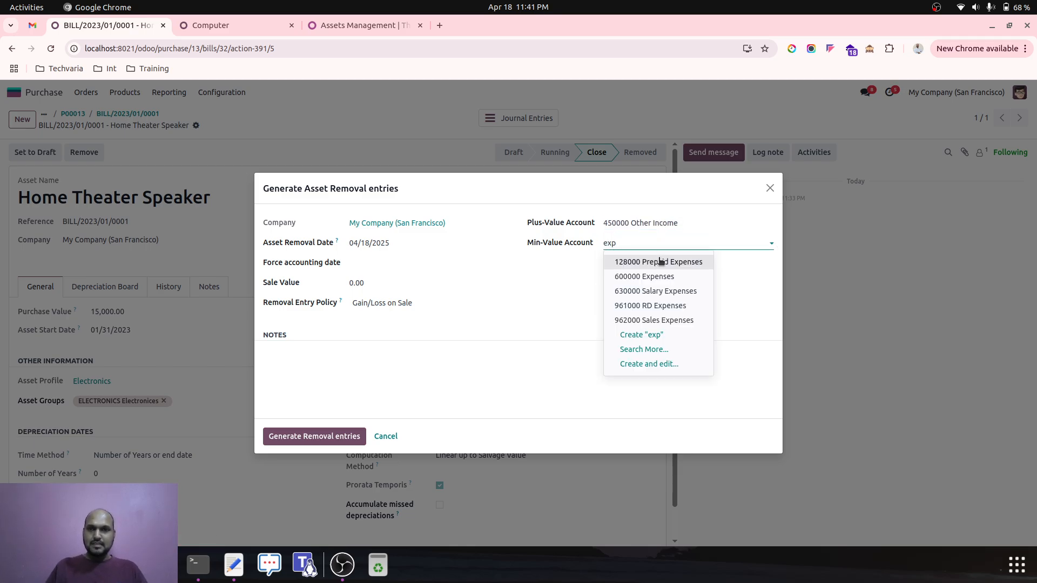
{"action": "left_click", "coordinate": [665, 273]}
Set the sale value to 14,000 with asset sale account 151002 Electronics Assets, and generate the removal entries.
{"action": "left_click", "coordinate": [434, 279]}
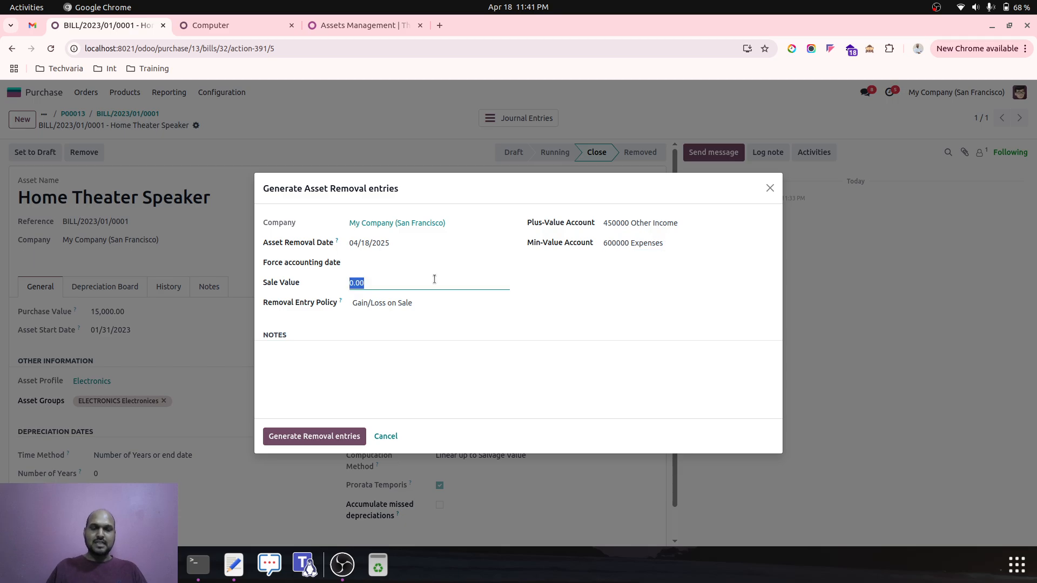
{"action": "type", "text": "14,0"}
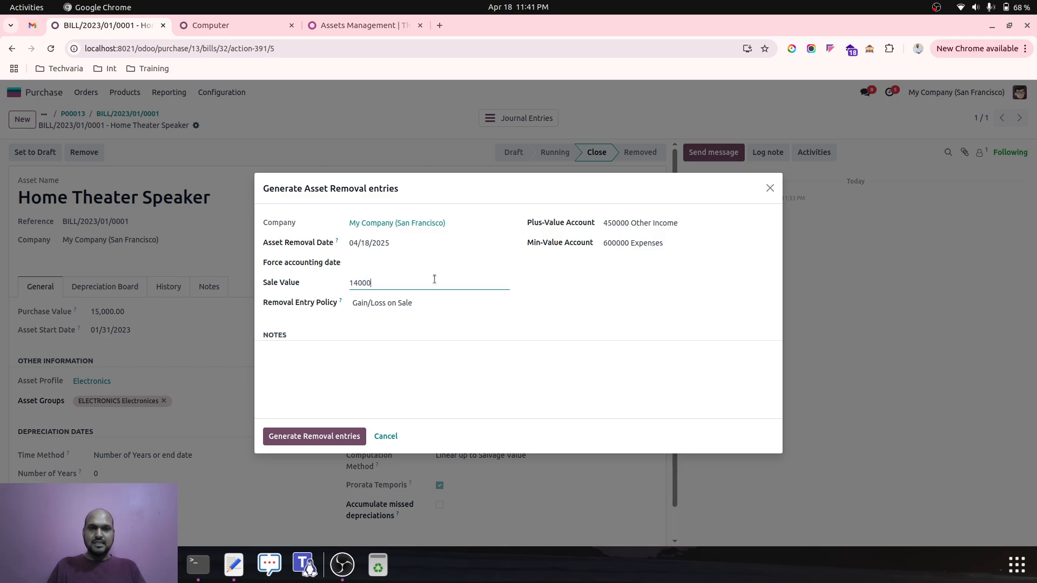
{"action": "type", "text": "00"}
{"action": "key", "text": "Tab"}
{"action": "left_click", "coordinate": [389, 294]}
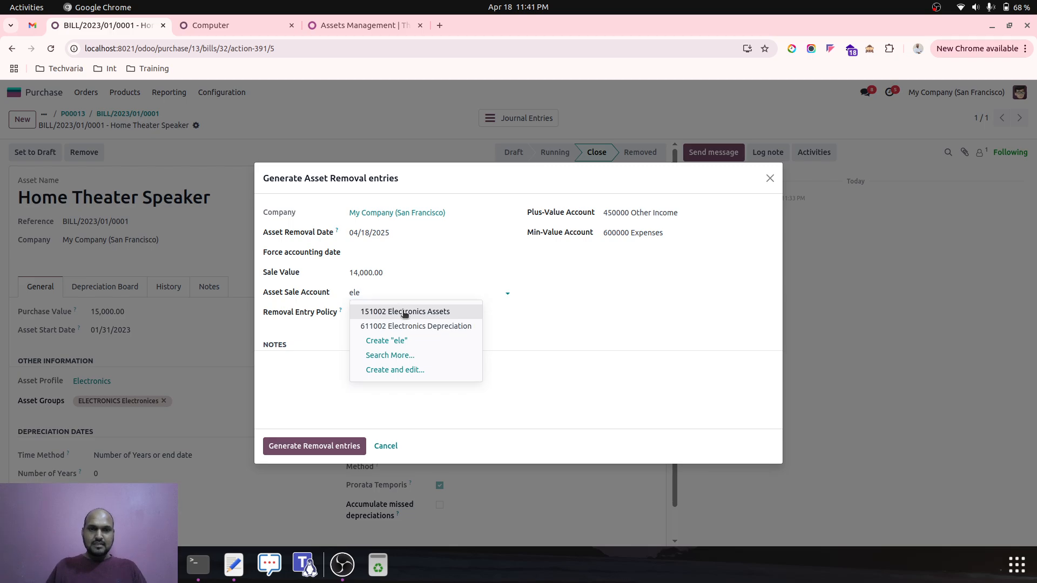
{"action": "left_click", "coordinate": [403, 311]}
{"action": "left_click", "coordinate": [317, 446]}
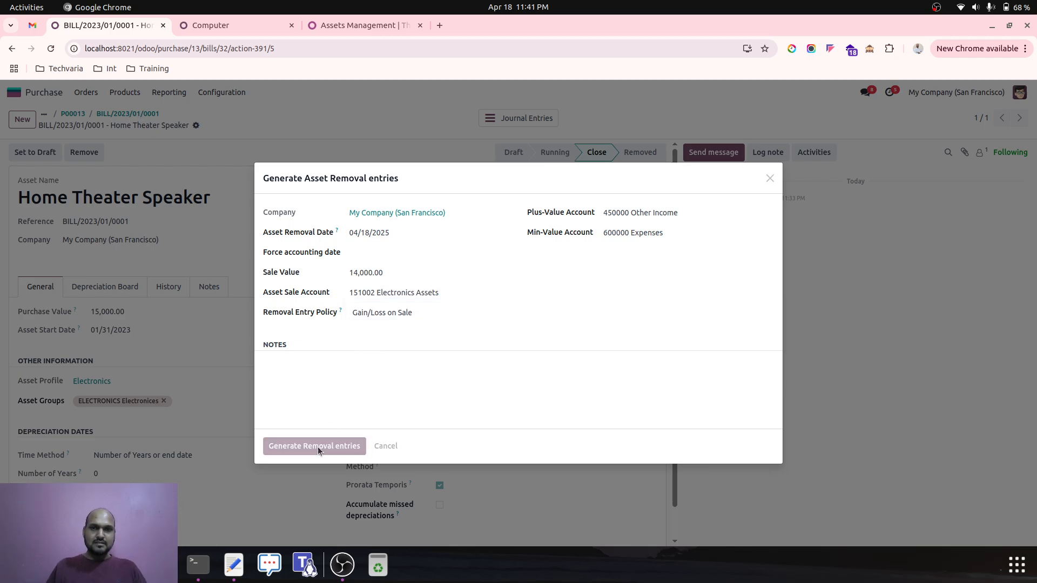
Open the generated draft removal entry to examine its journal items, and return to the Home Theater Speaker asset.
{"action": "left_click", "coordinate": [383, 171]}
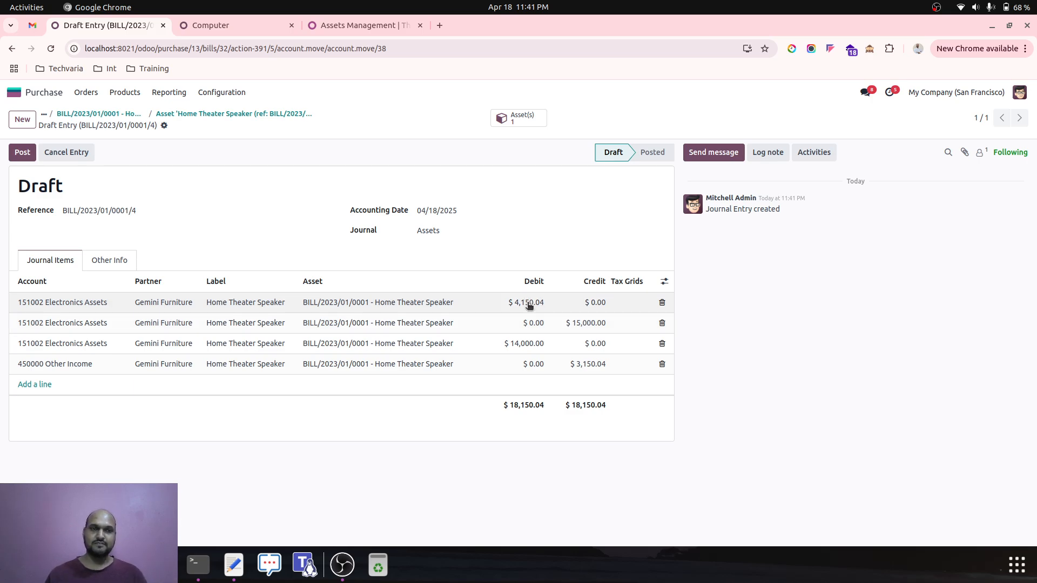
{"action": "left_click", "coordinate": [227, 114]}
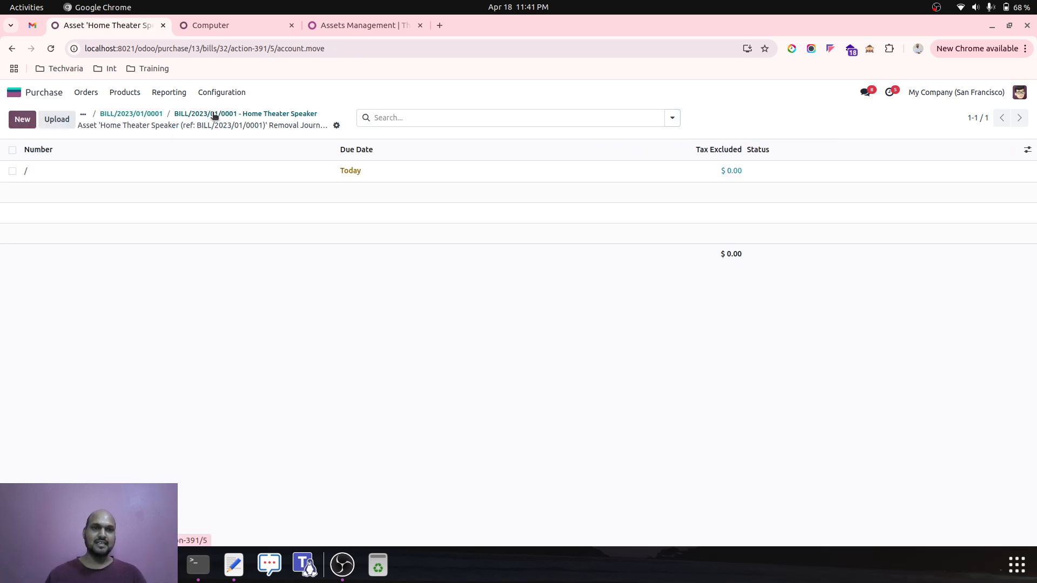
{"action": "left_click", "coordinate": [214, 114]}
Examine the asset's depreciation board and its general depreciation settings.
{"action": "left_click", "coordinate": [135, 290]}
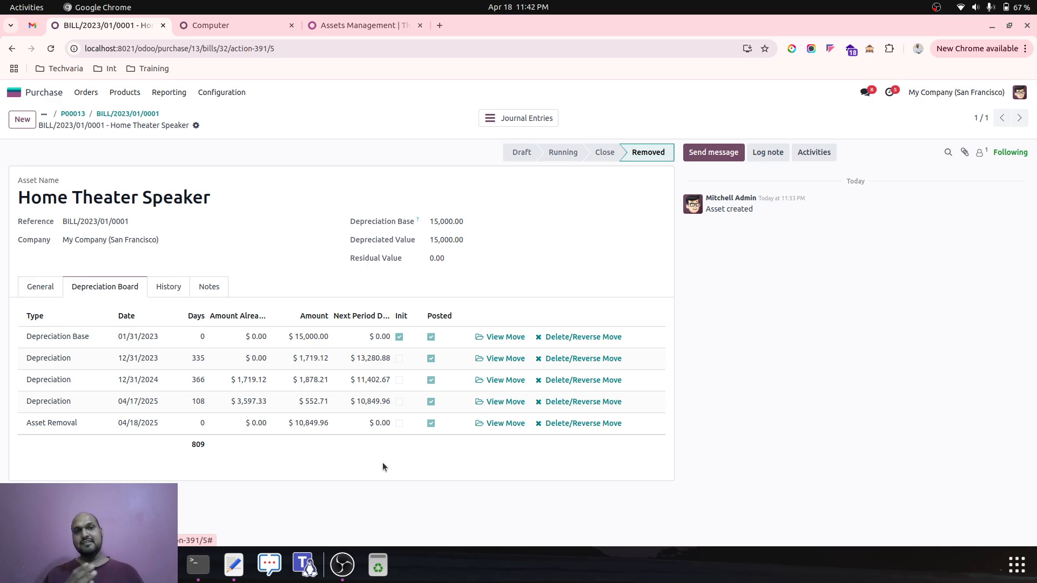
{"action": "left_click", "coordinate": [50, 292]}
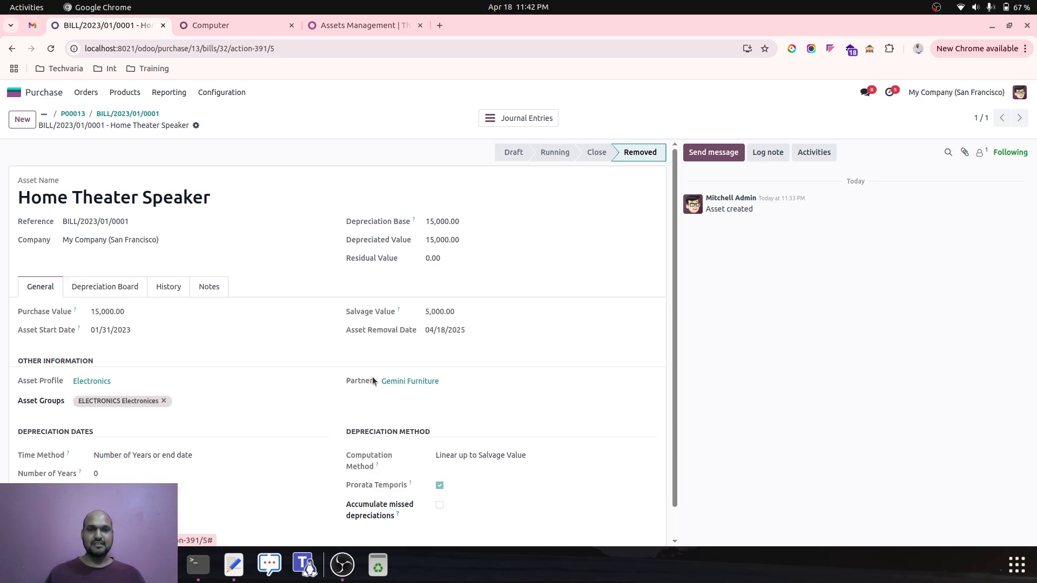
{"action": "scroll", "coordinate": [371, 378], "scroll_direction": "down", "scroll_amount": 1}
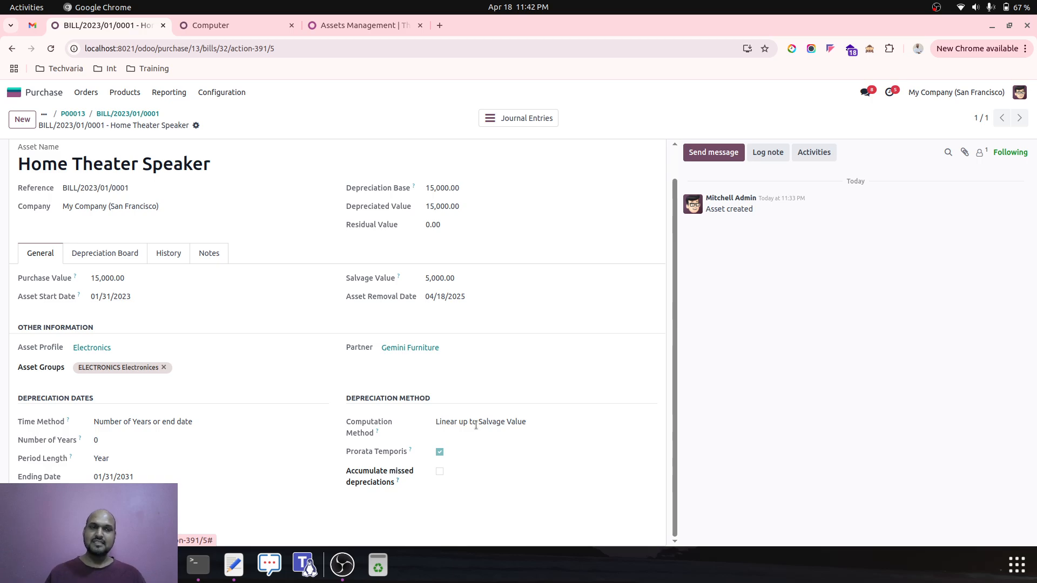
{"action": "left_click", "coordinate": [124, 254]}
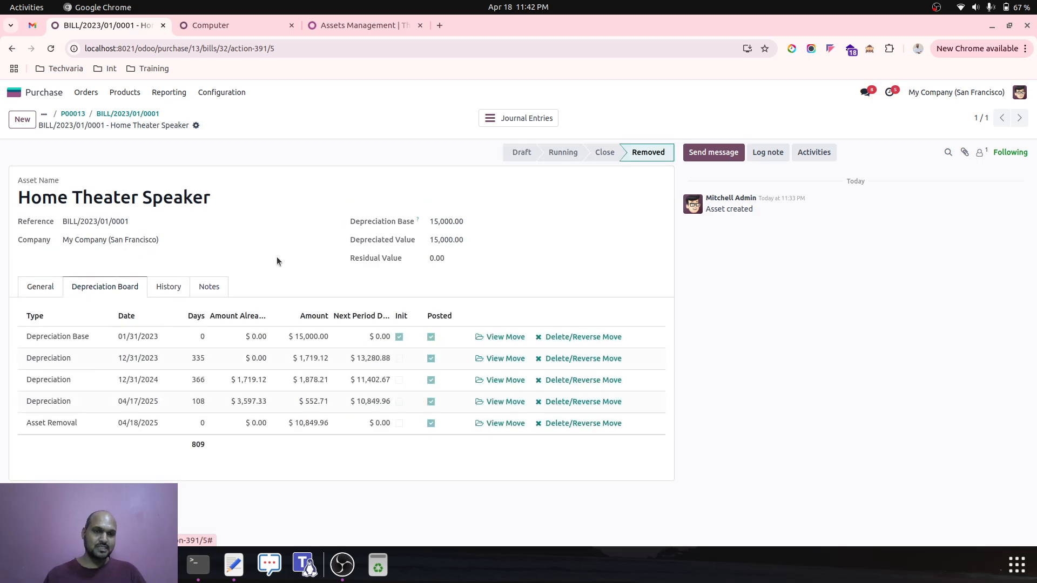
Try to reverse the unposted Asset Removal move dated 04/18/2025 from the depreciation board.
{"action": "left_click", "coordinate": [587, 428]}
{"action": "left_click", "coordinate": [363, 348]}
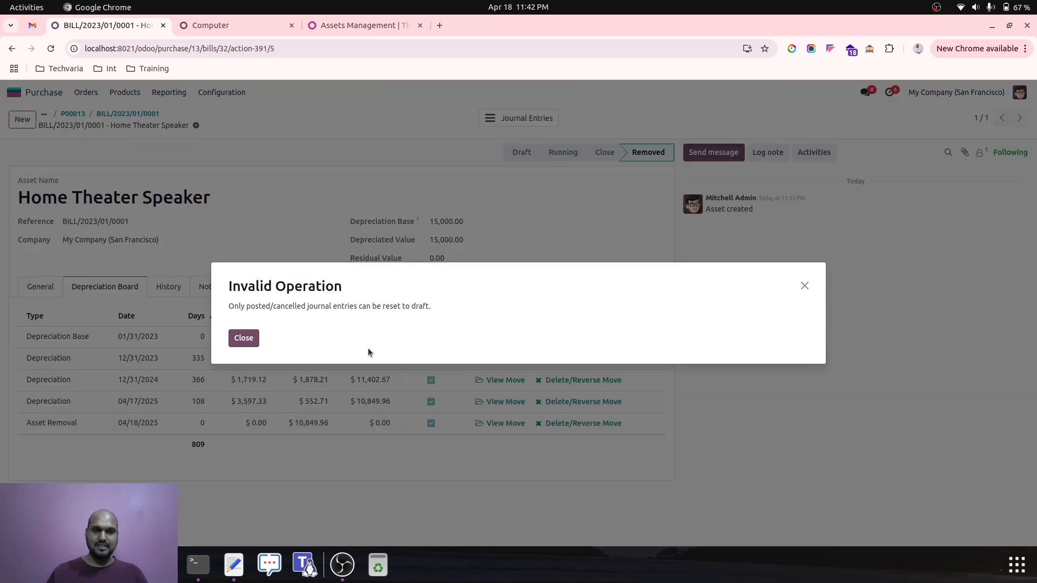
{"action": "left_click", "coordinate": [243, 337]}
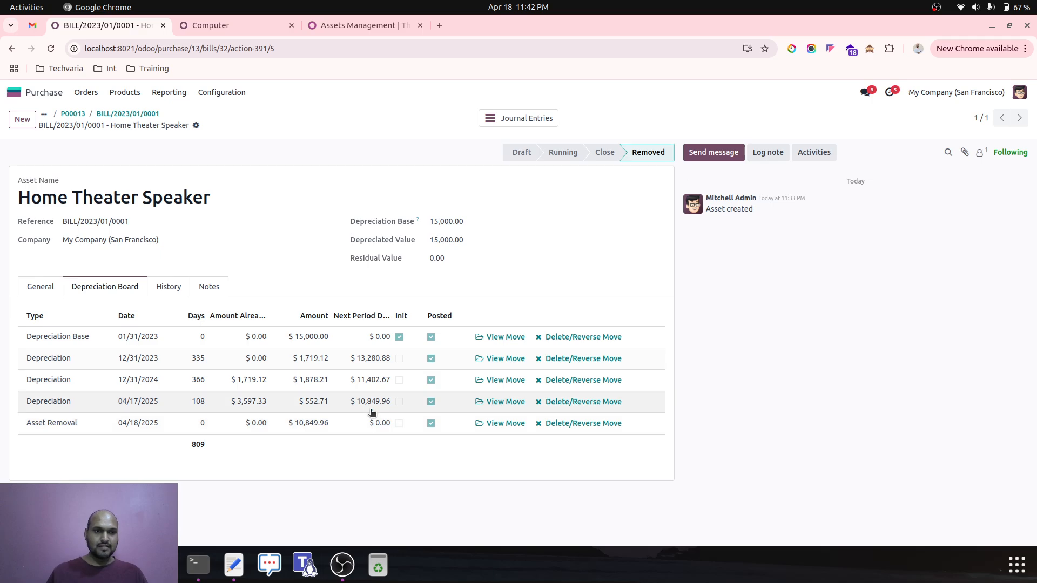
Post the Asset Removal journal entry dated 04/18/2025 and reverse its move from the asset's depreciation board.
{"action": "left_click", "coordinate": [514, 424]}
{"action": "left_click", "coordinate": [23, 152]}
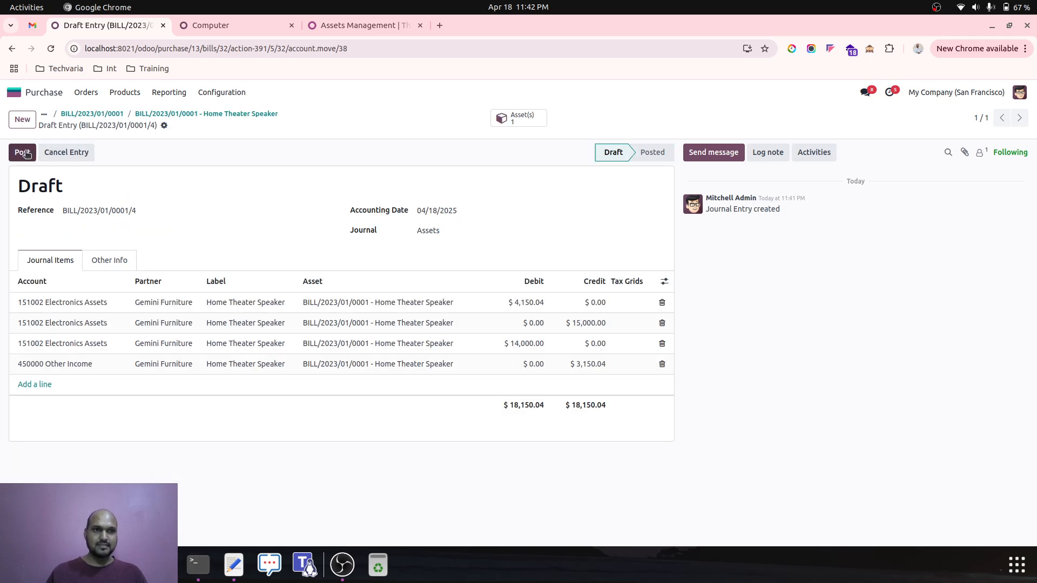
{"action": "left_click", "coordinate": [223, 114]}
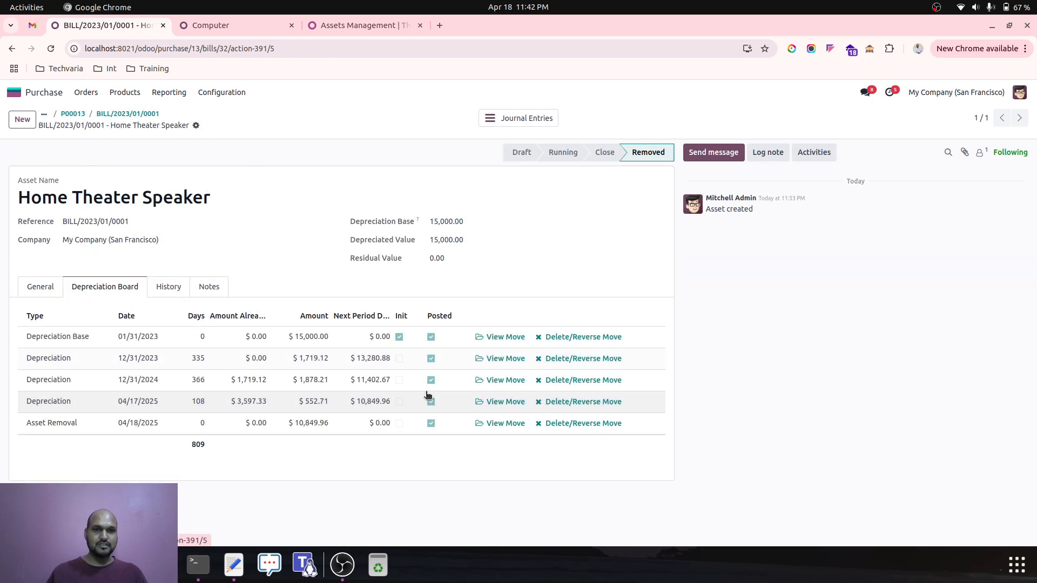
{"action": "left_click", "coordinate": [581, 424]}
{"action": "left_click", "coordinate": [363, 348]}
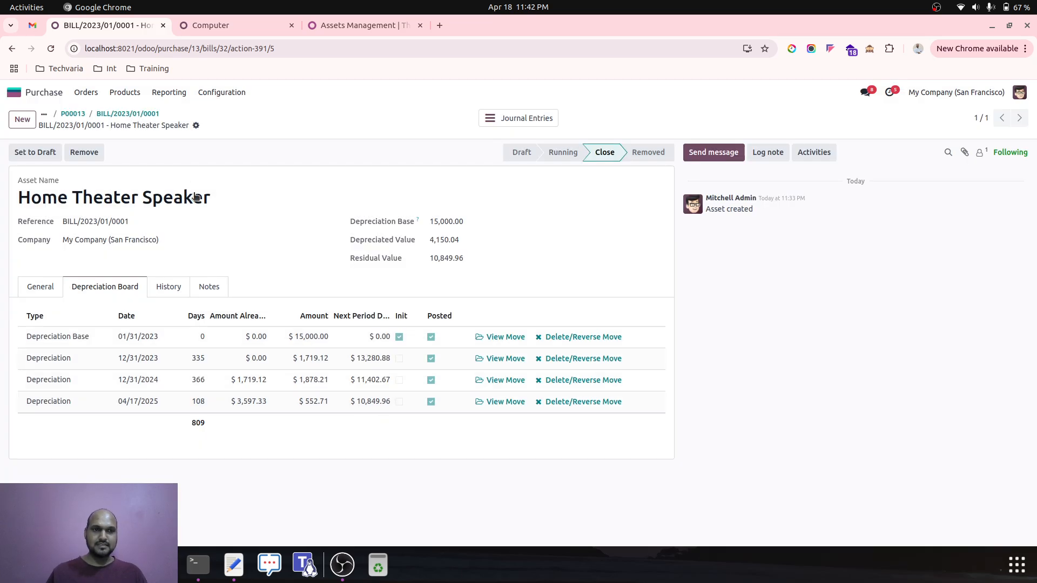
Reset the asset to draft and confirm it again after recomputing its depreciation board.
{"action": "left_click", "coordinate": [48, 153]}
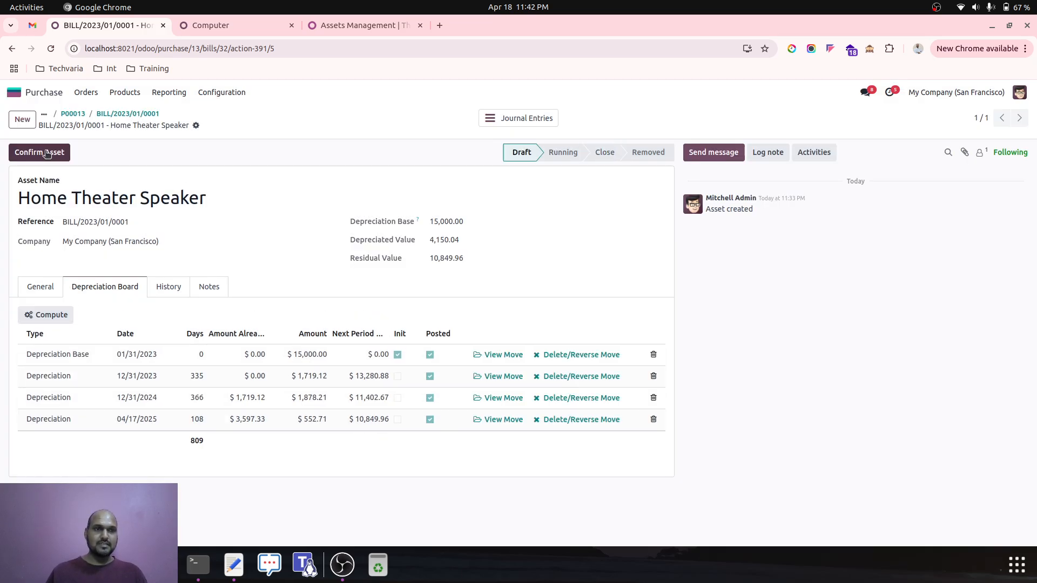
{"action": "left_click", "coordinate": [41, 286]}
{"action": "left_click", "coordinate": [93, 288]}
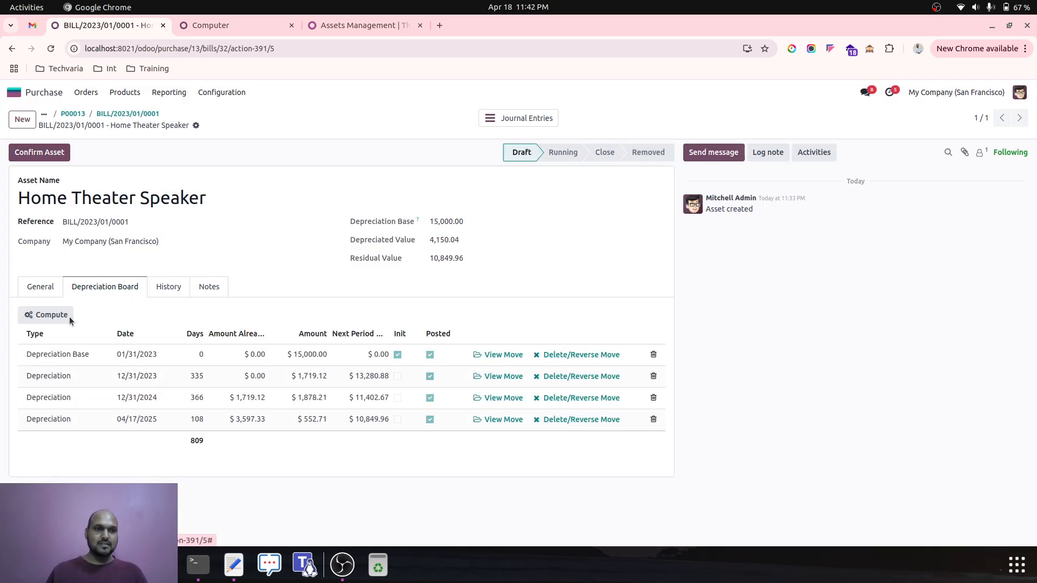
{"action": "left_click", "coordinate": [63, 316]}
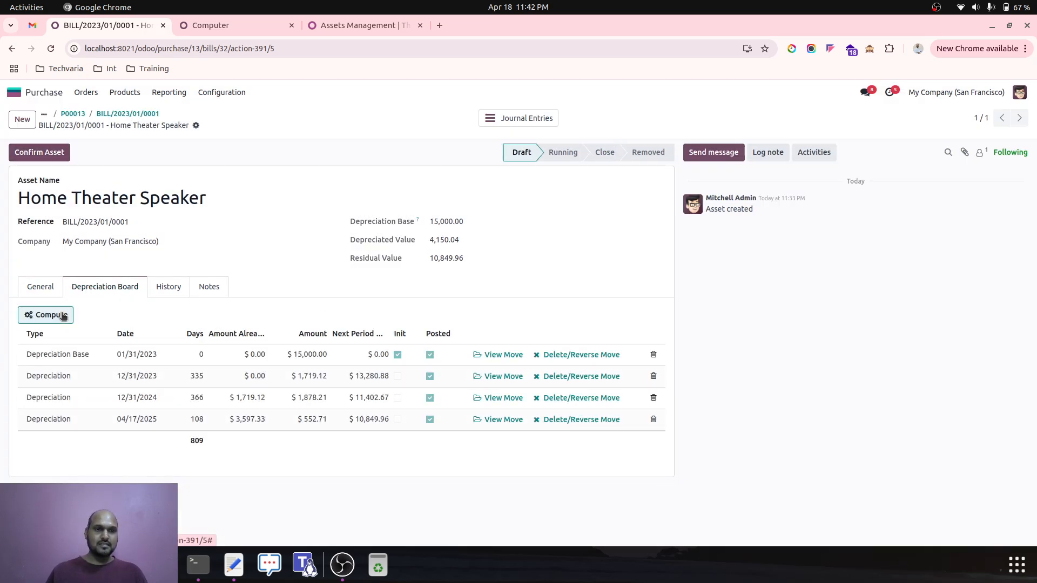
{"action": "left_click", "coordinate": [40, 287]}
{"action": "left_click", "coordinate": [49, 155]}
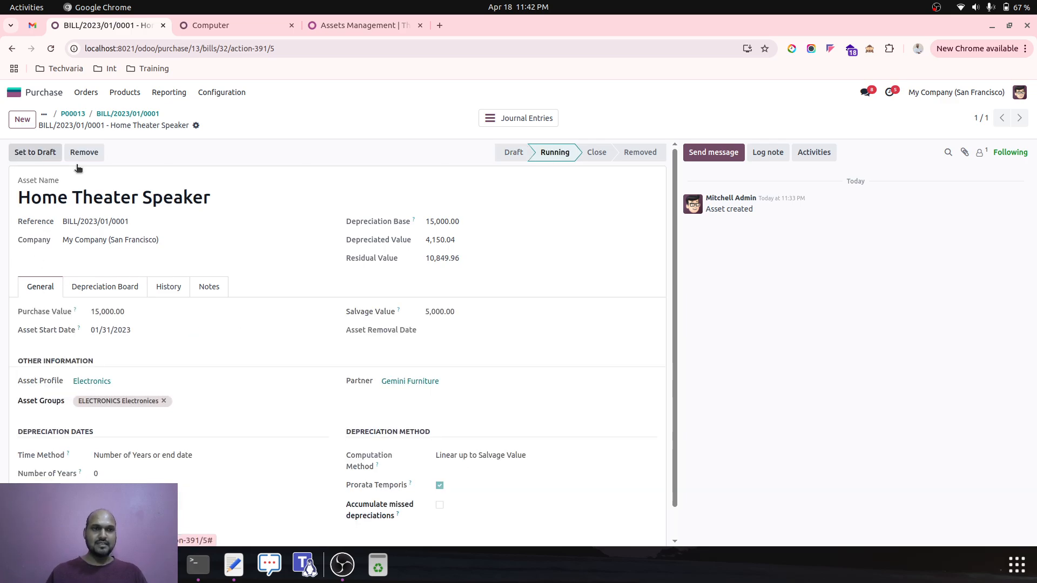
Start a new asset removal with the Residual Value entry policy and residual value account 151002 Electronics Assets.
{"action": "left_click", "coordinate": [84, 152]}
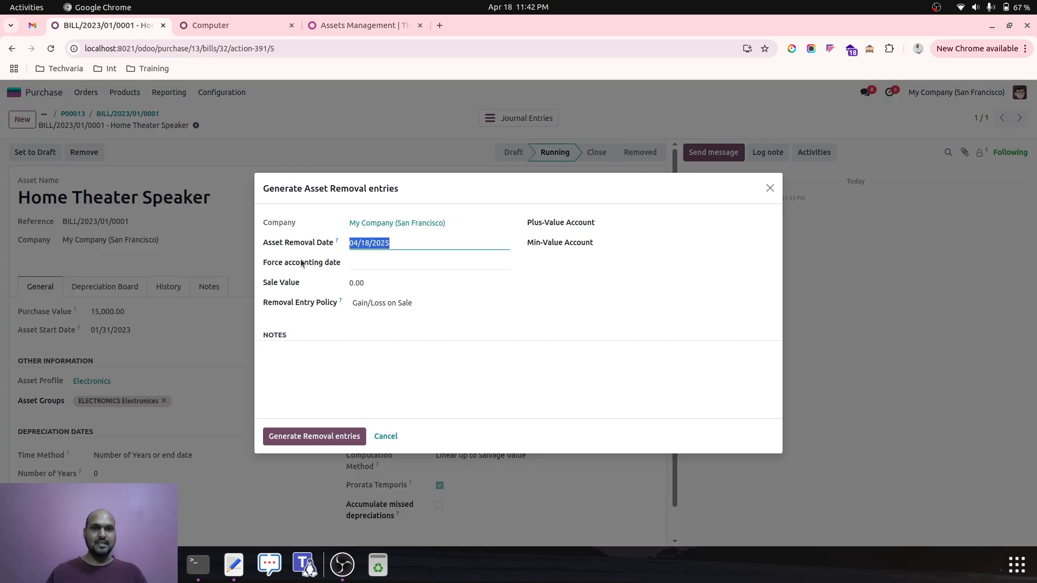
{"action": "left_click", "coordinate": [427, 303]}
{"action": "left_click", "coordinate": [417, 316]}
{"action": "left_click", "coordinate": [650, 225]}
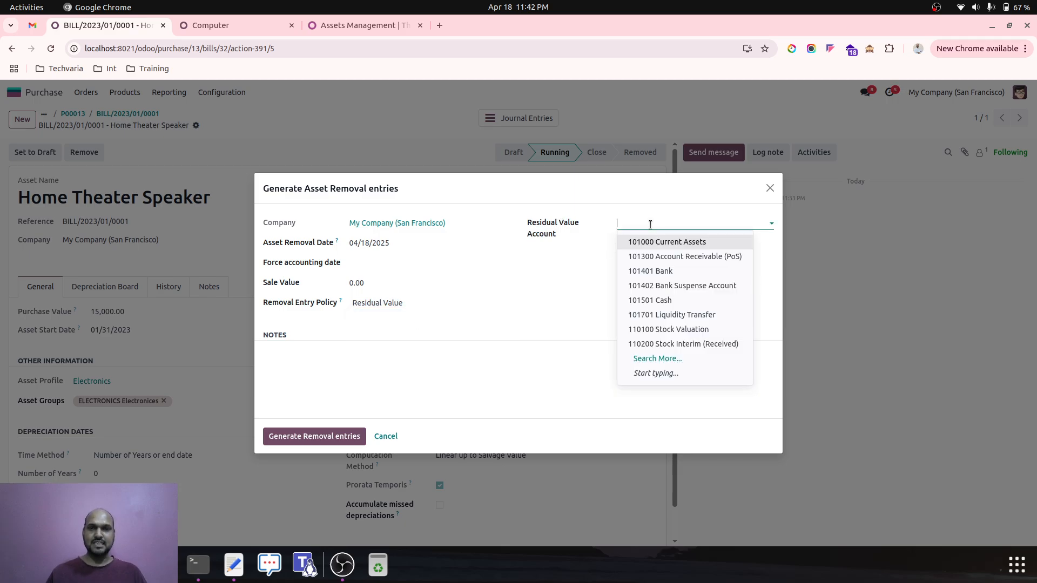
{"action": "type", "text": "ele"}
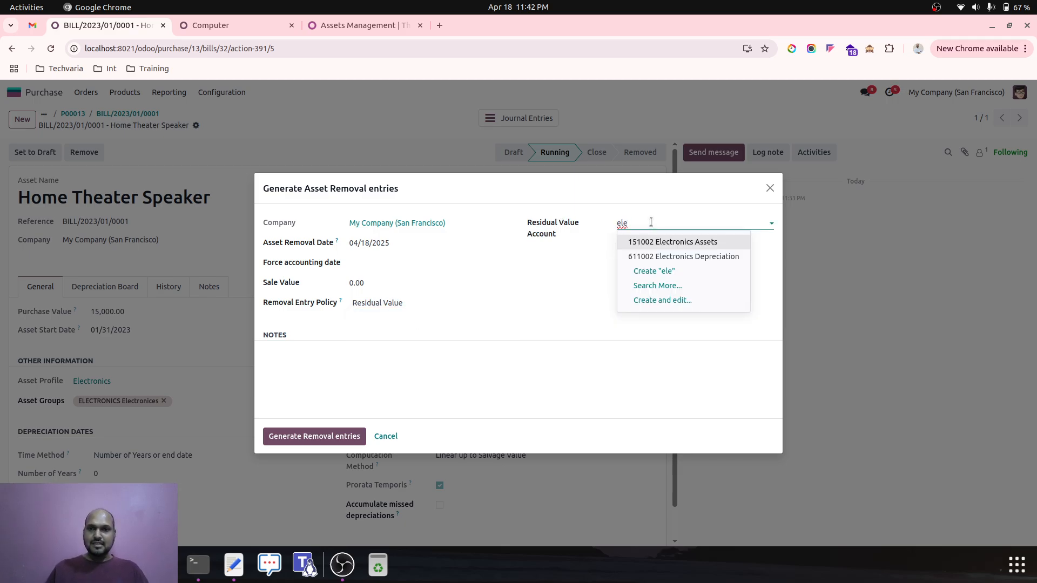
{"action": "key", "text": "Return"}
Set the removal's forced accounting date to 04/30/2025 and its sale value to 13,500.
{"action": "left_click", "coordinate": [400, 287]}
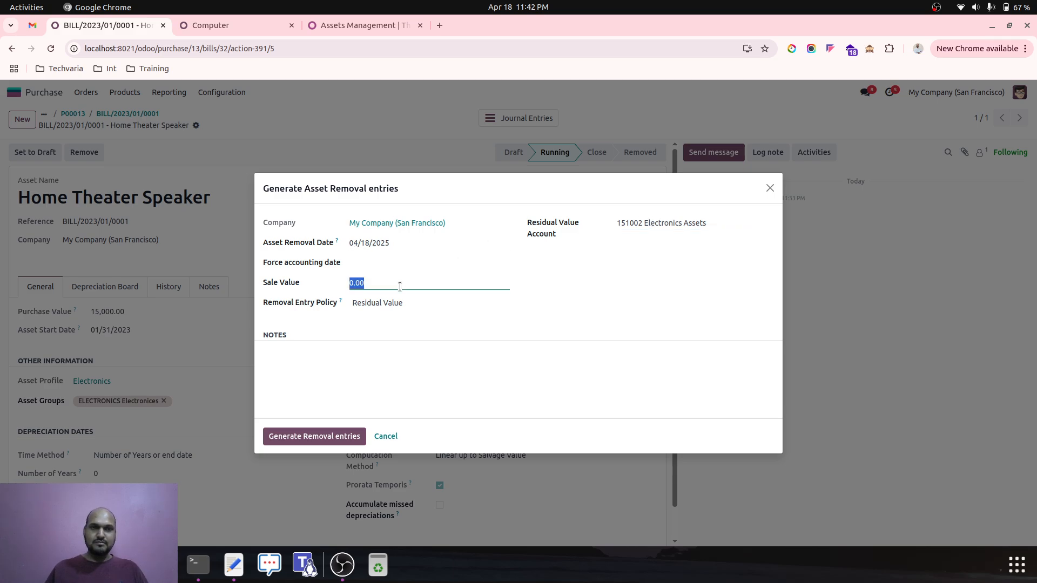
{"action": "left_click", "coordinate": [382, 263]}
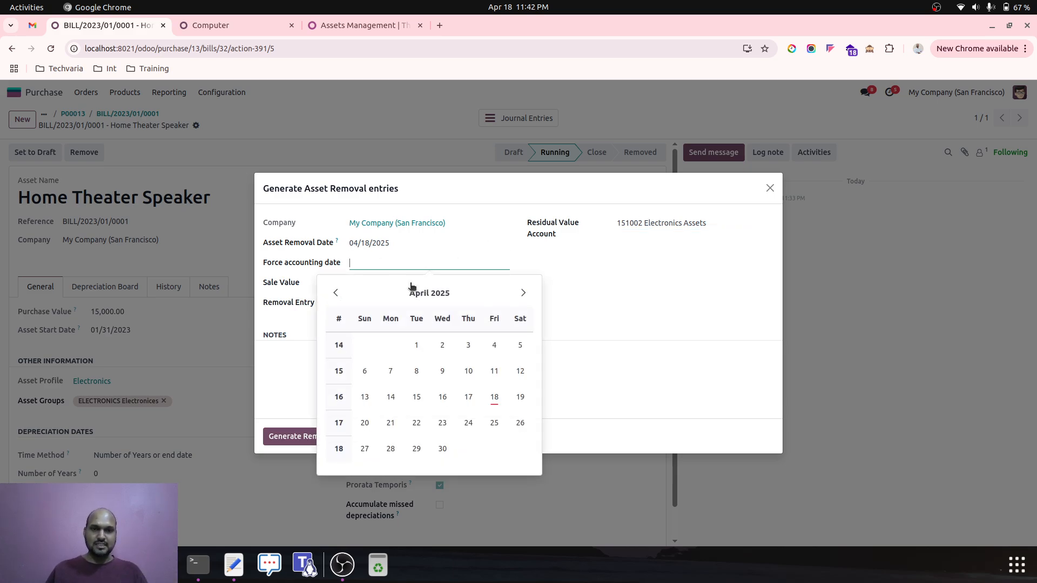
{"action": "left_click", "coordinate": [441, 448]}
{"action": "left_click", "coordinate": [362, 282]}
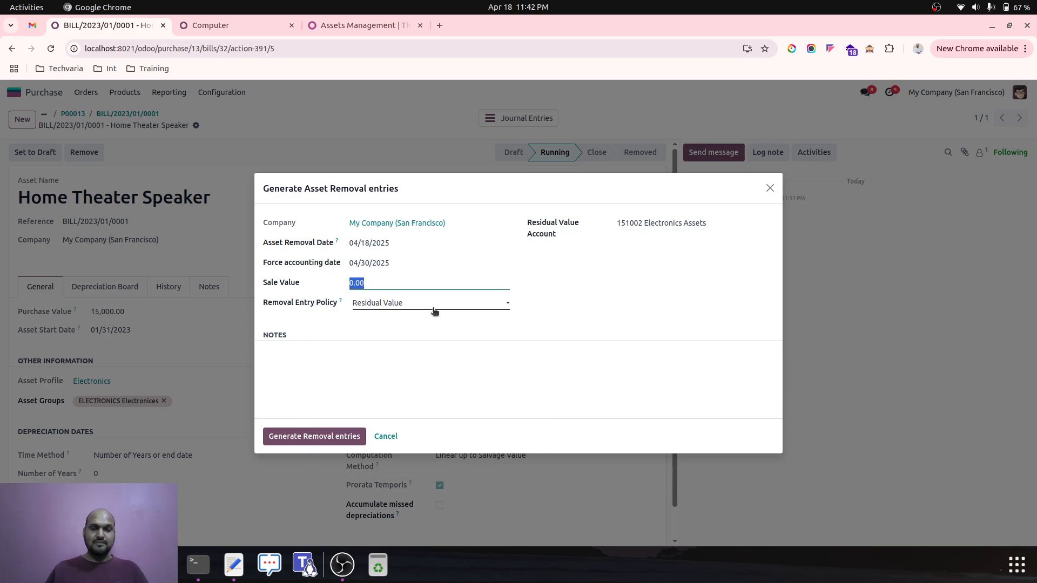
{"action": "type", "text": "13"}
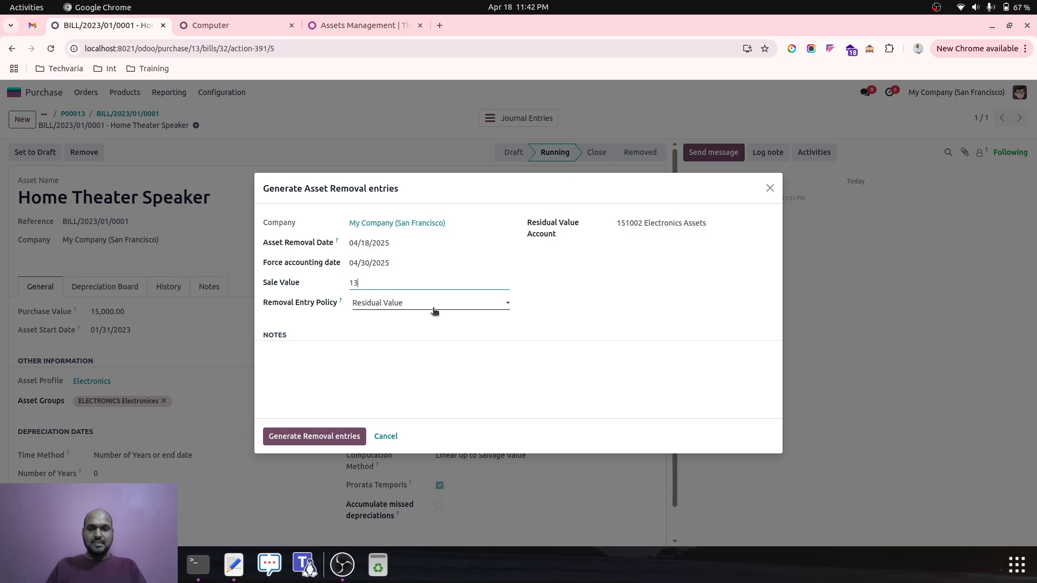
{"action": "type", "text": ",500"}
{"action": "left_click", "coordinate": [319, 435]}
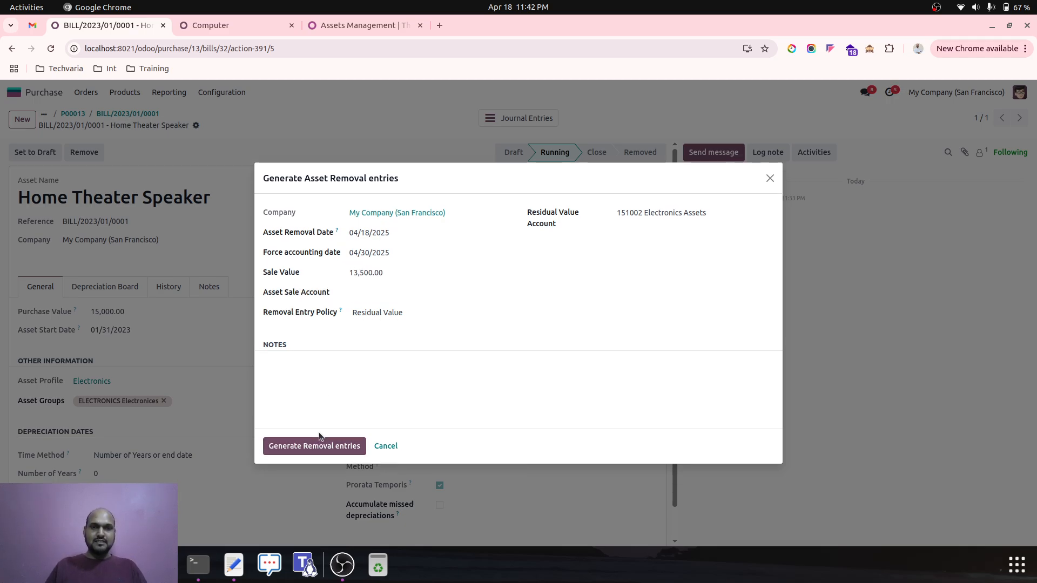
Choose 151002 Electronics Assets as the asset sale account and generate the removal entries.
{"action": "left_click", "coordinate": [384, 292]}
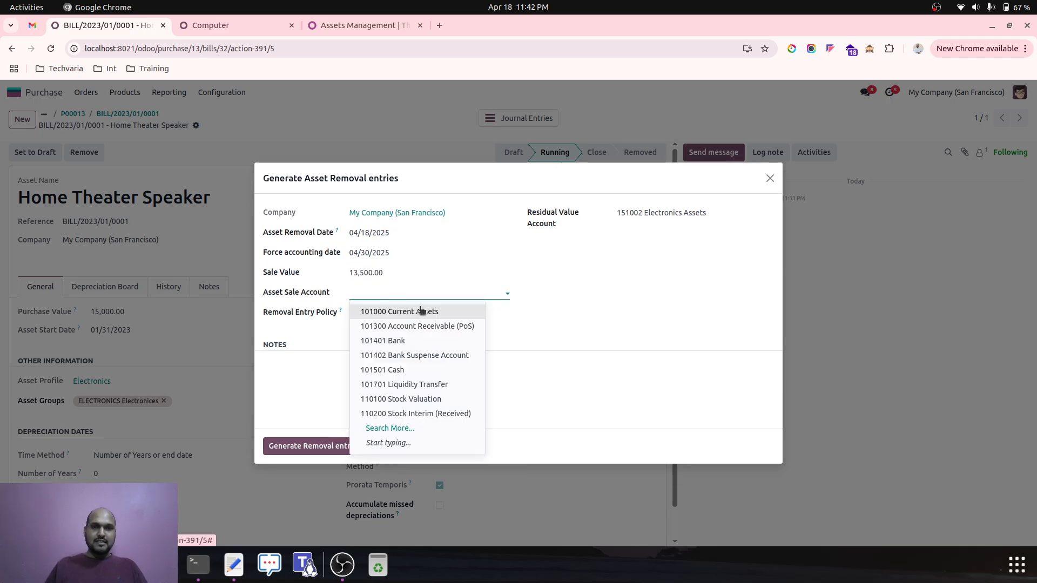
{"action": "type", "text": "ele"}
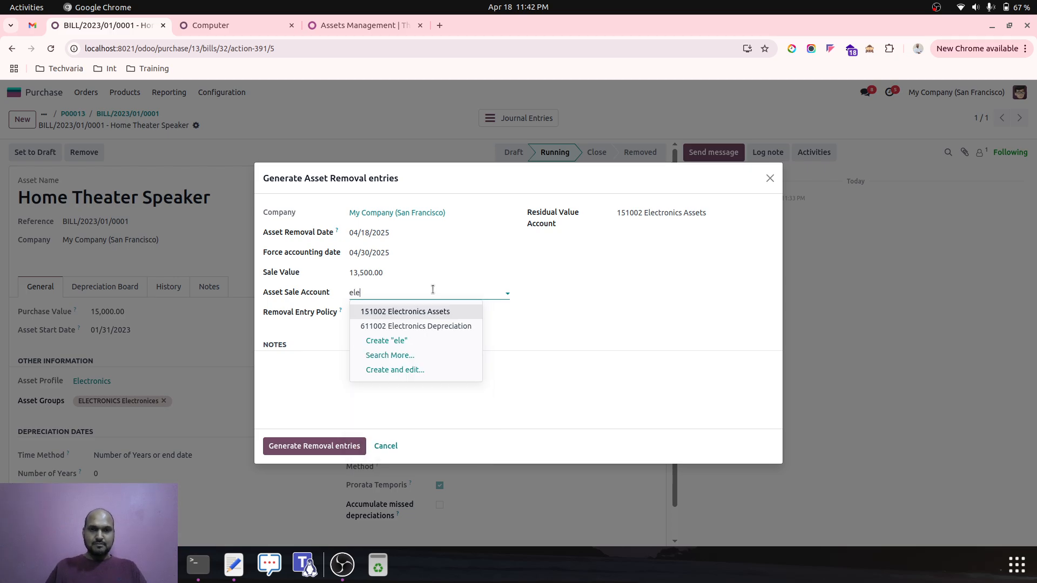
{"action": "left_click", "coordinate": [426, 309]}
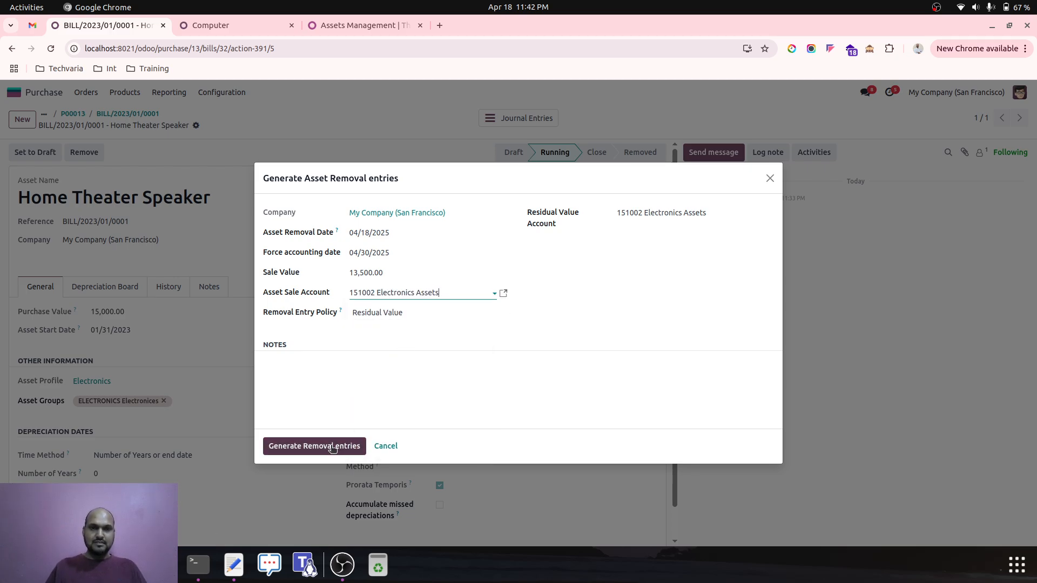
{"action": "double_click", "coordinate": [438, 294]}
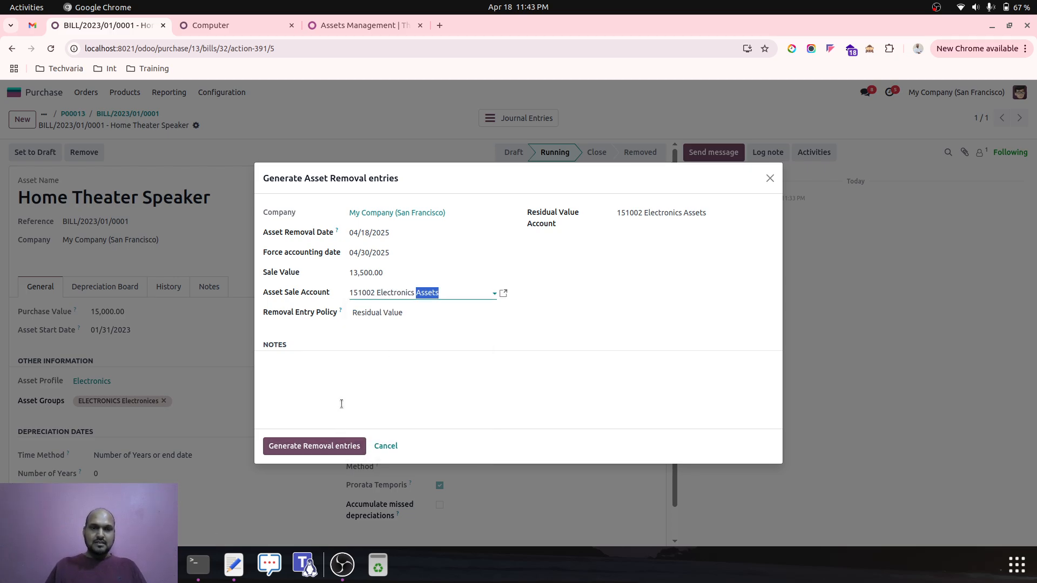
{"action": "left_click", "coordinate": [314, 446]}
Examine the journal items of the draft removal entry dated 04/30/2025, and return to the asset.
{"action": "left_click", "coordinate": [229, 169]}
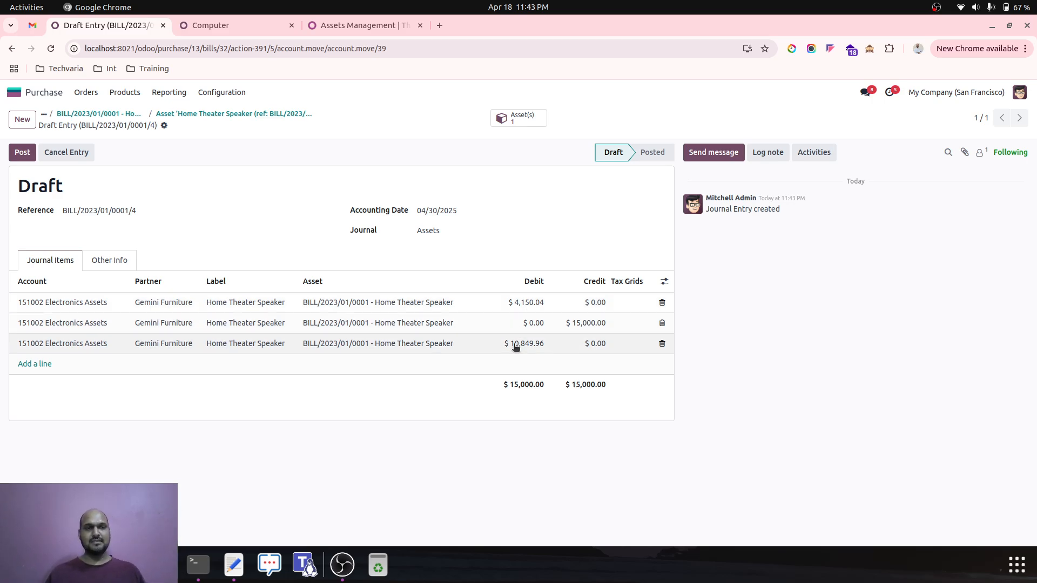
{"action": "left_click", "coordinate": [232, 114]}
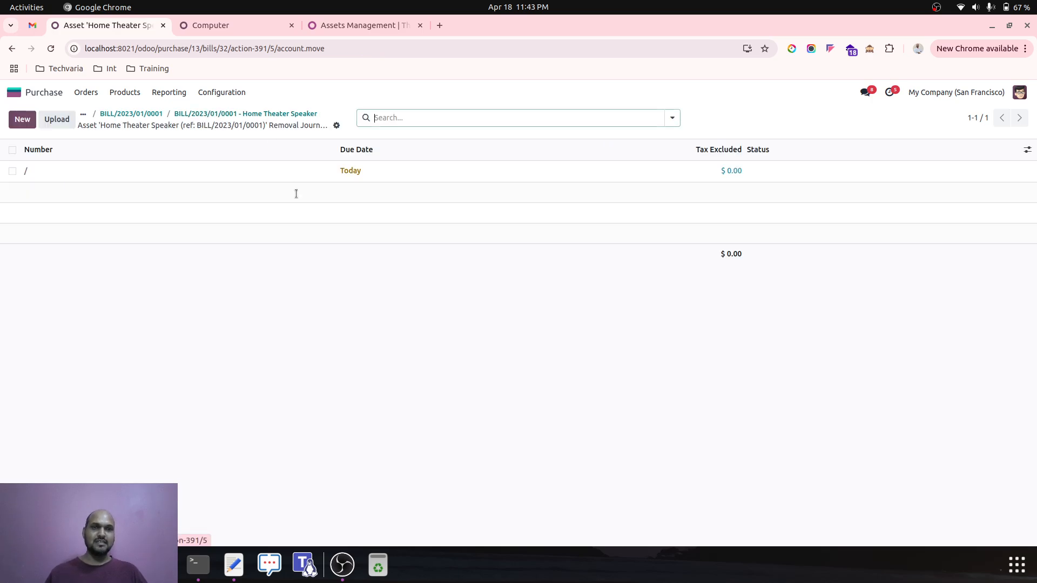
{"action": "left_click", "coordinate": [232, 170]}
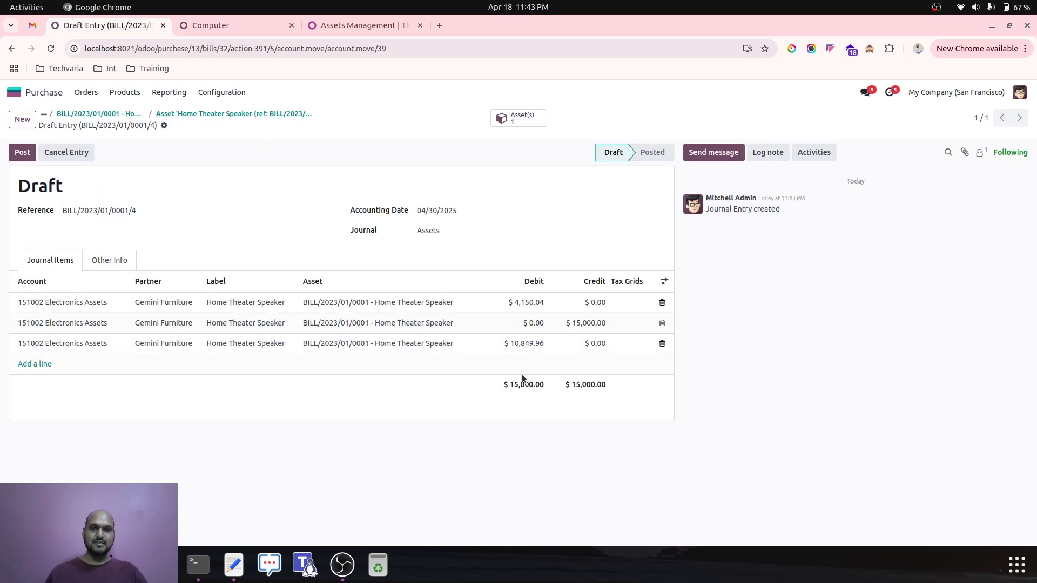
{"action": "left_click", "coordinate": [227, 113]}
{"action": "left_click", "coordinate": [195, 114]}
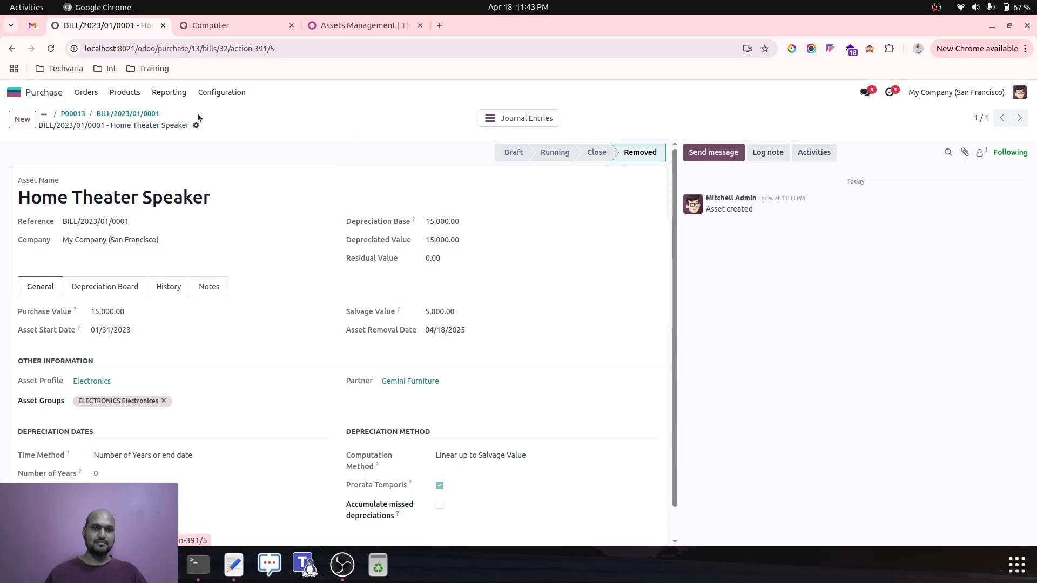
Examine the draft journal entry behind the Asset Removal line on the depreciation board, and return to the asset.
{"action": "left_click", "coordinate": [96, 290]}
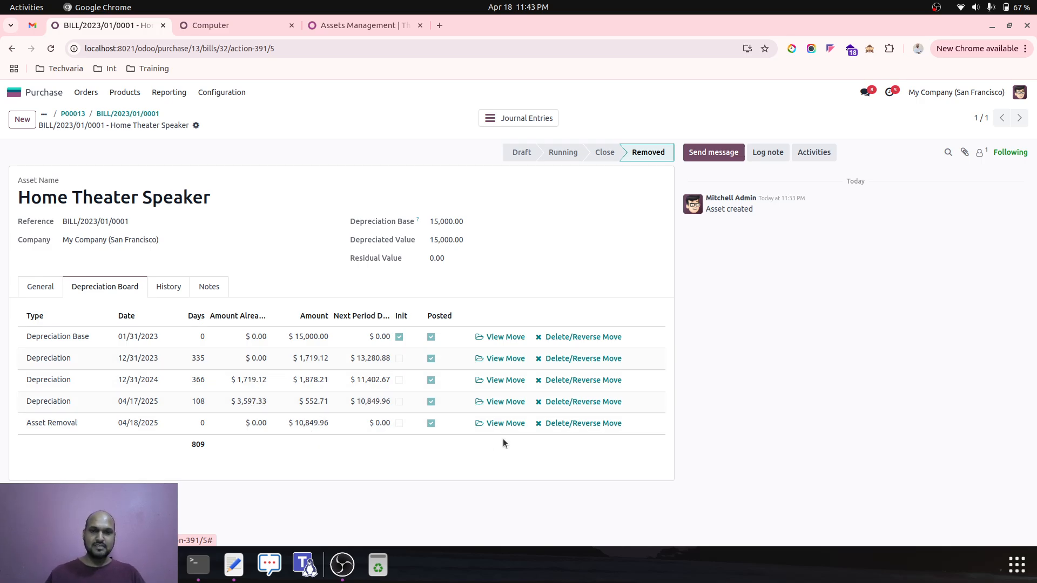
{"action": "left_click", "coordinate": [502, 423]}
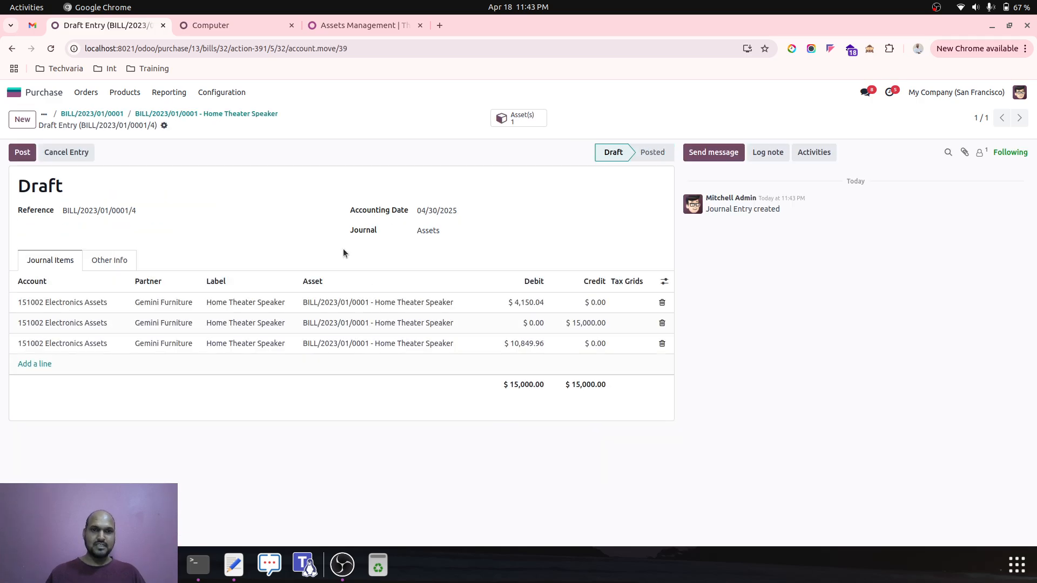
{"action": "left_click", "coordinate": [174, 114]}
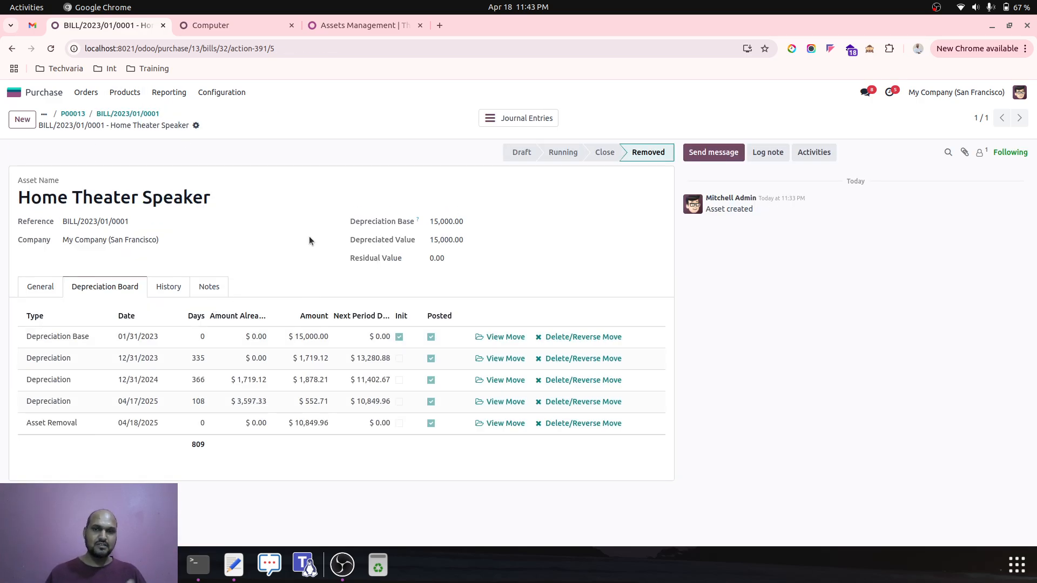
Try to reverse the Asset Removal line dated 04/18/2025 while its journal entry is still a draft.
{"action": "left_click", "coordinate": [575, 427]}
{"action": "left_click", "coordinate": [362, 346]}
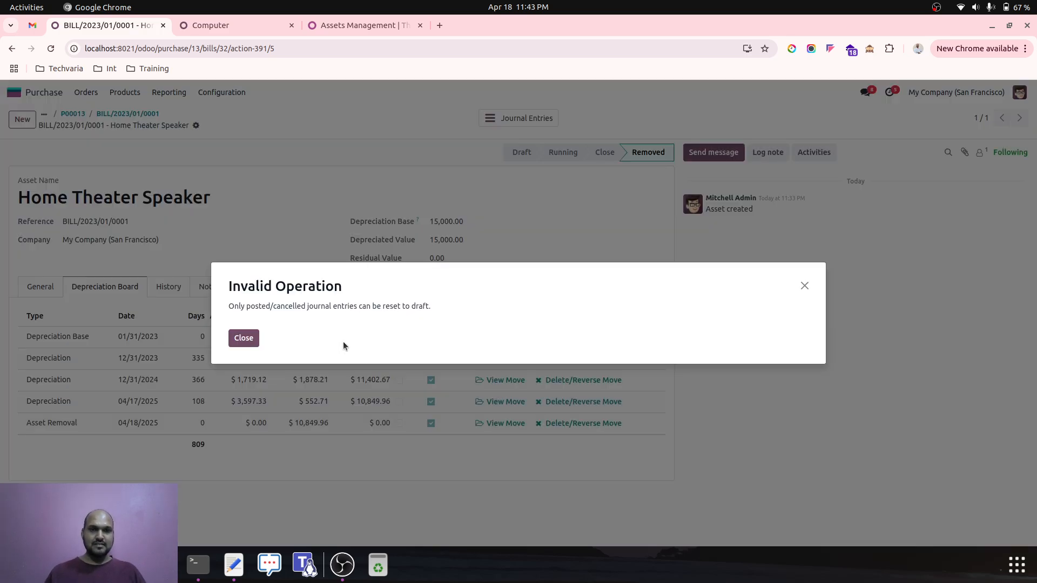
{"action": "left_click", "coordinate": [245, 339]}
Post the draft asset removal entry, and reverse the Asset Removal line from the asset's depreciation board.
{"action": "left_click", "coordinate": [478, 422]}
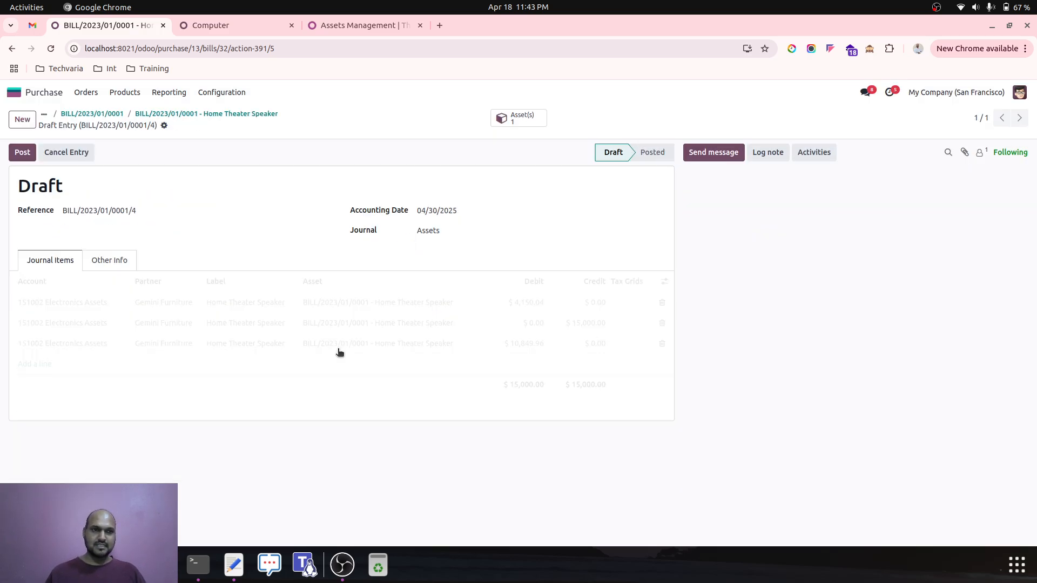
{"action": "left_click", "coordinate": [23, 152]}
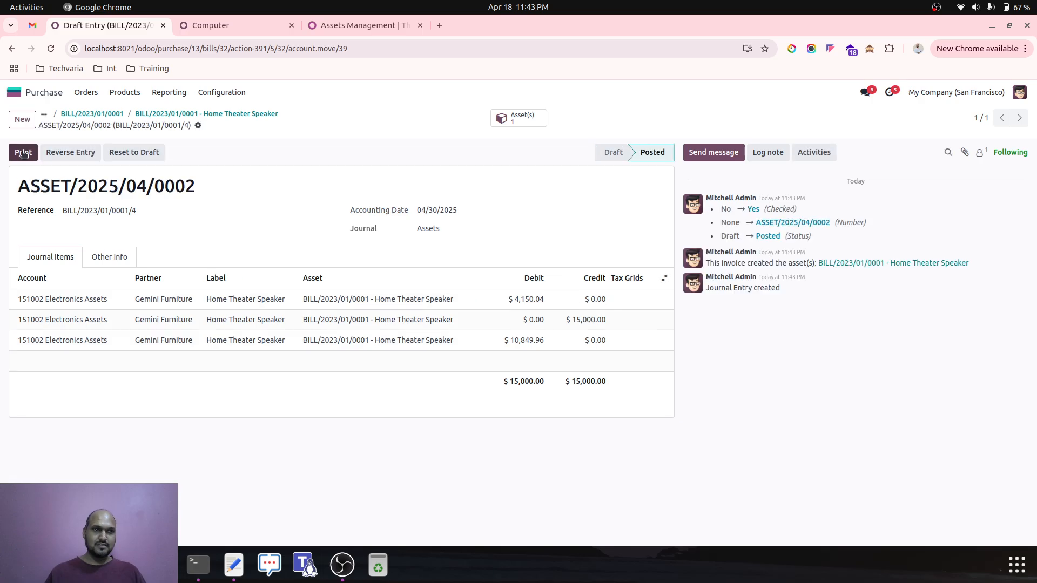
{"action": "left_click", "coordinate": [215, 114]}
{"action": "left_click", "coordinate": [574, 424]}
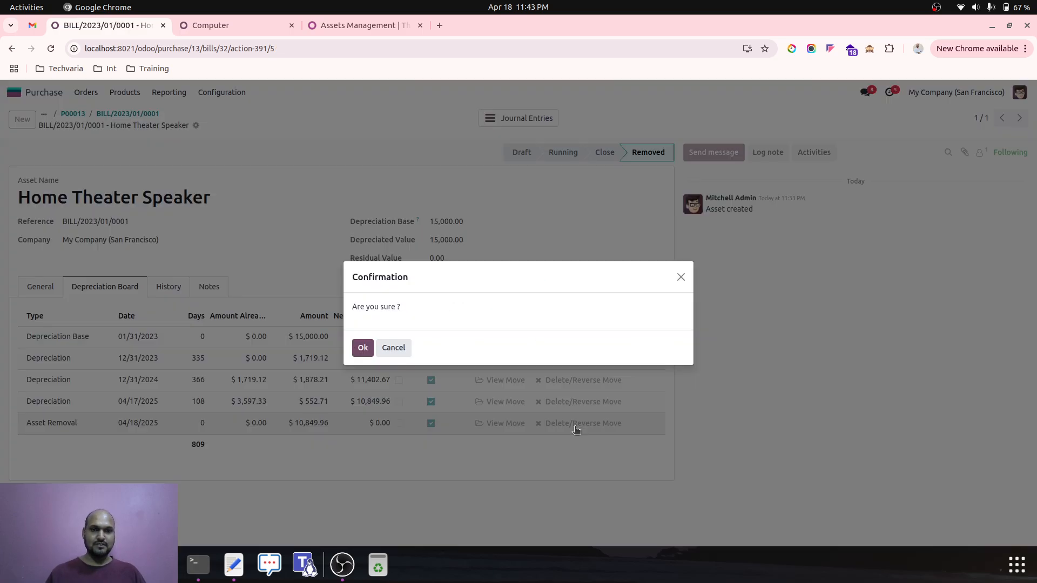
{"action": "left_click", "coordinate": [362, 347]}
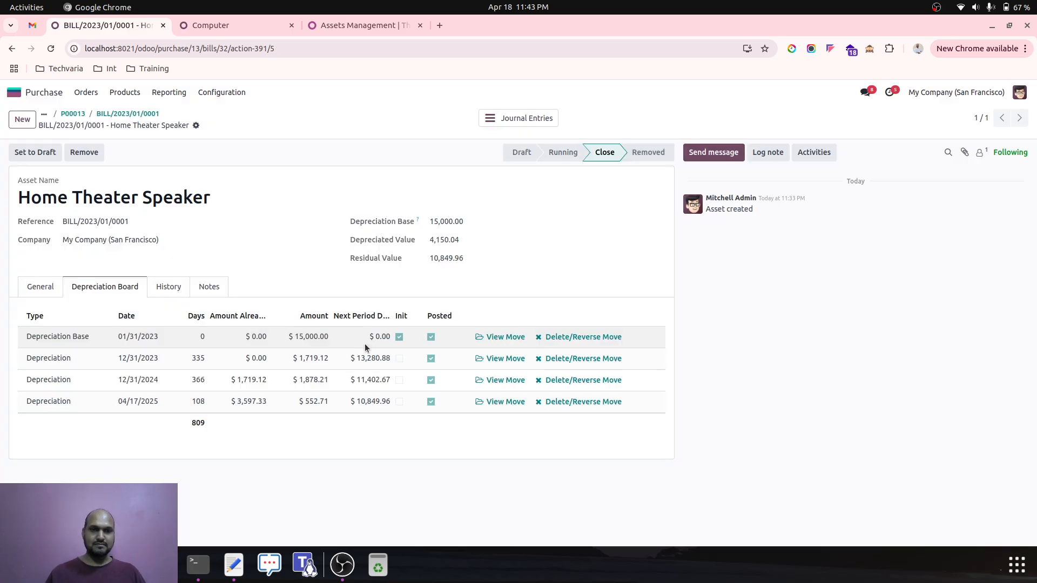
Return the Home Theater Speaker asset to the Running state and recompute its depreciation board.
{"action": "left_click", "coordinate": [41, 286]}
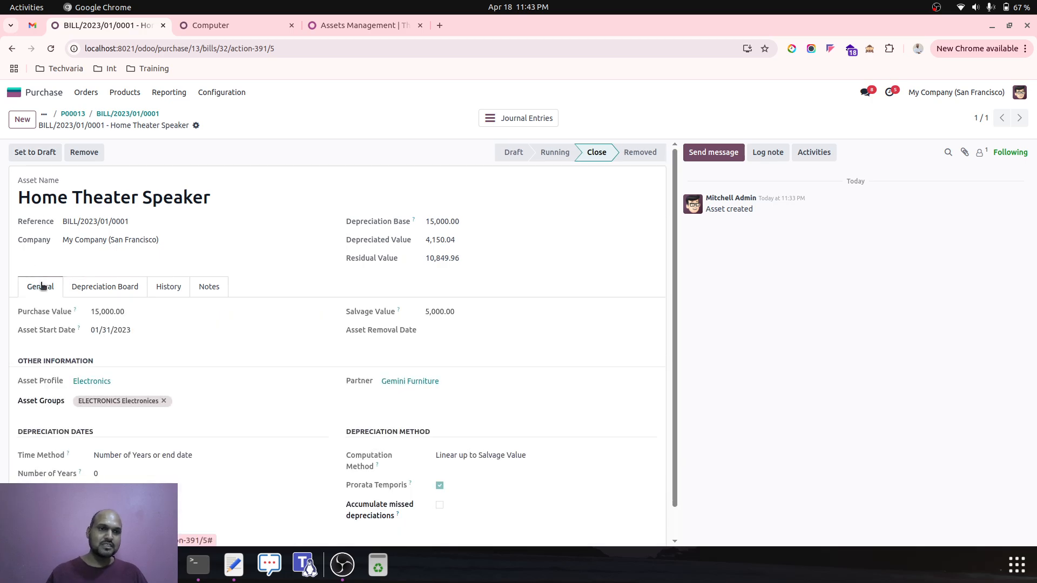
{"action": "left_click", "coordinate": [35, 154]}
{"action": "left_click", "coordinate": [33, 152]}
{"action": "left_click", "coordinate": [120, 288]}
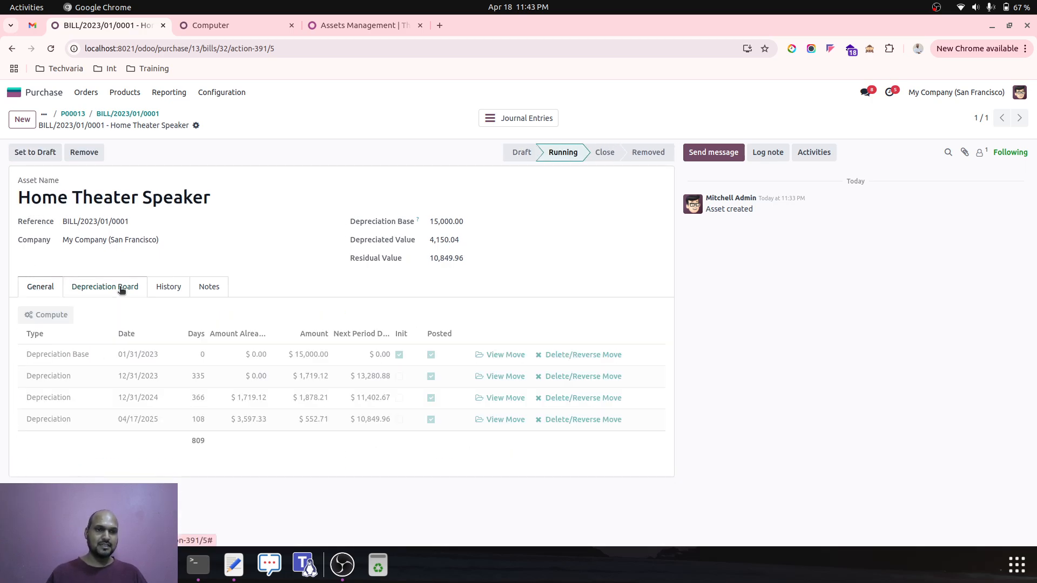
{"action": "left_click", "coordinate": [47, 315]}
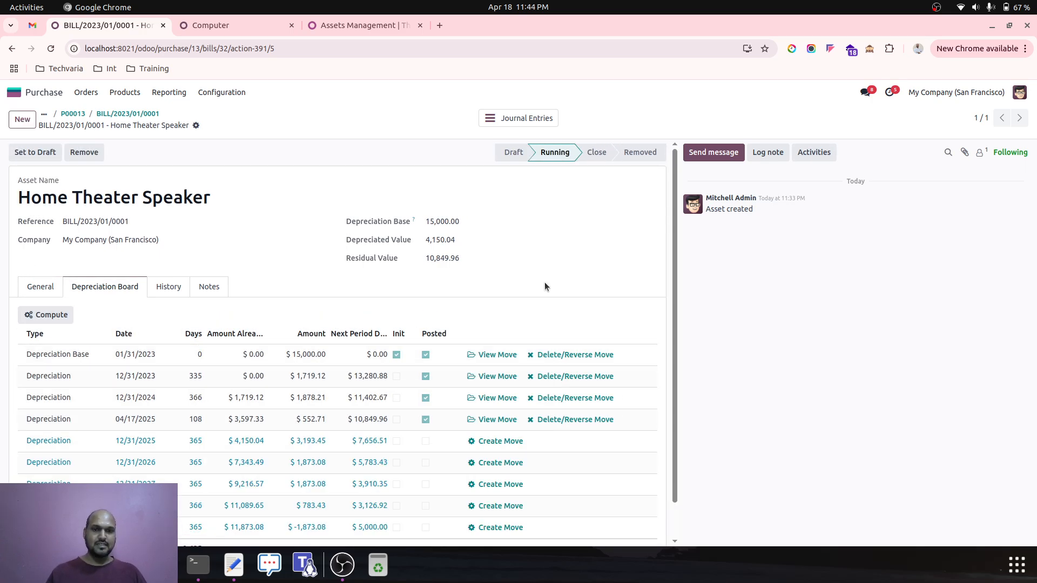
Start another asset removal with the Residual Value entry policy, and check the account choices for the residual value.
{"action": "left_click", "coordinate": [84, 153]}
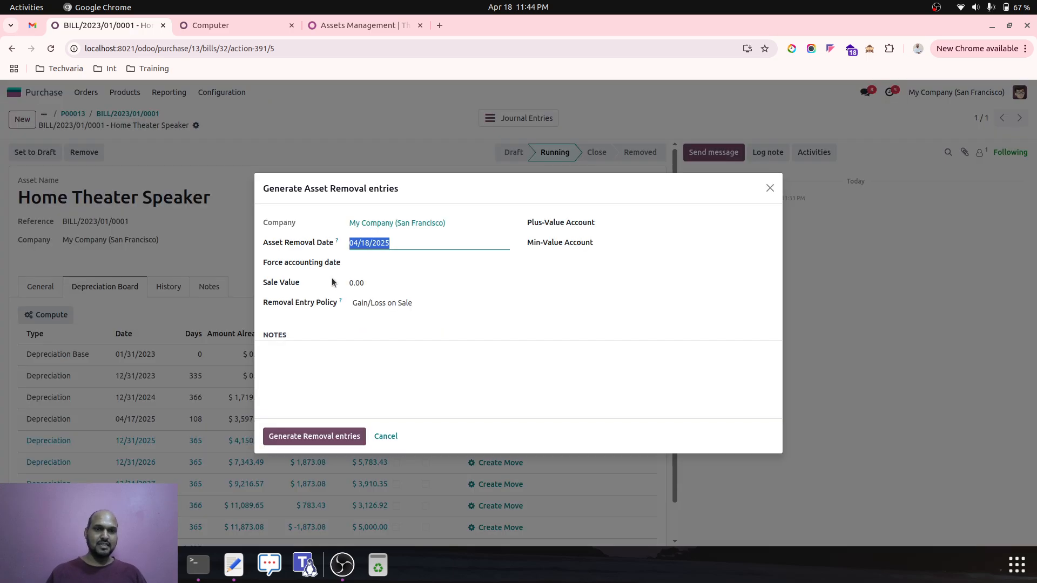
{"action": "left_click", "coordinate": [409, 304]}
{"action": "left_click", "coordinate": [404, 317]}
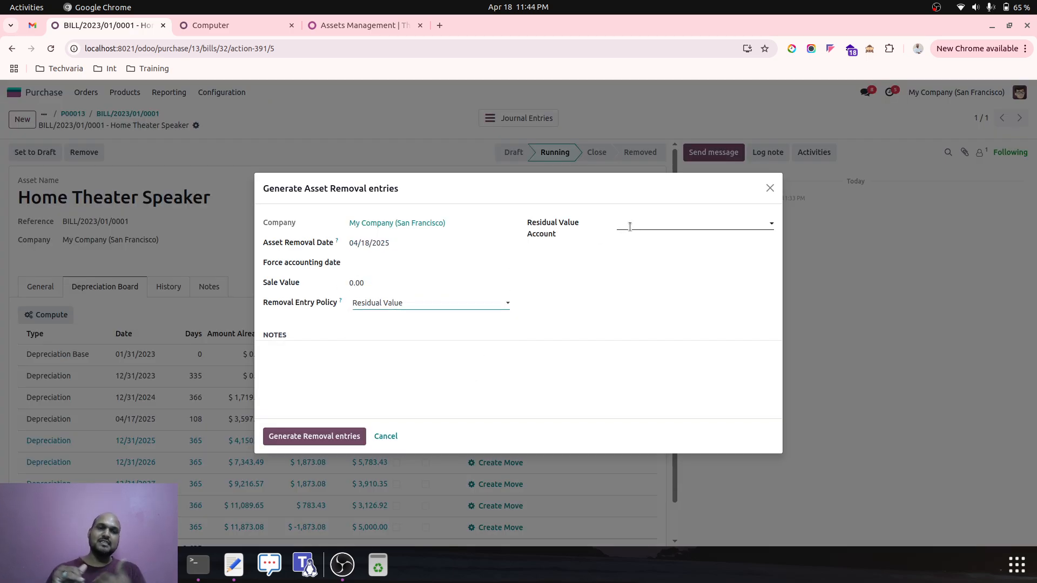
{"action": "left_click", "coordinate": [379, 287]}
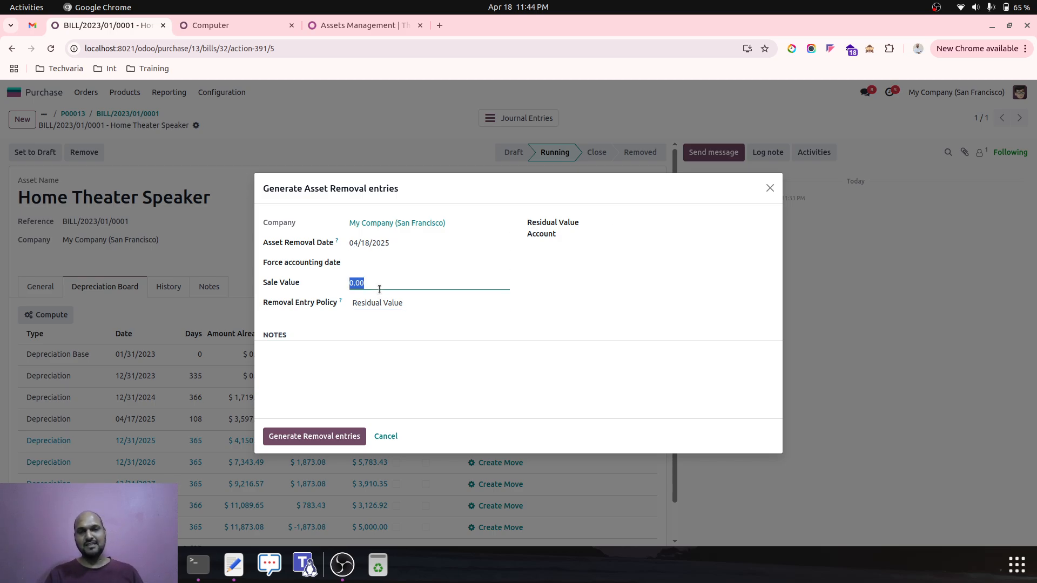
{"action": "left_click", "coordinate": [637, 225]}
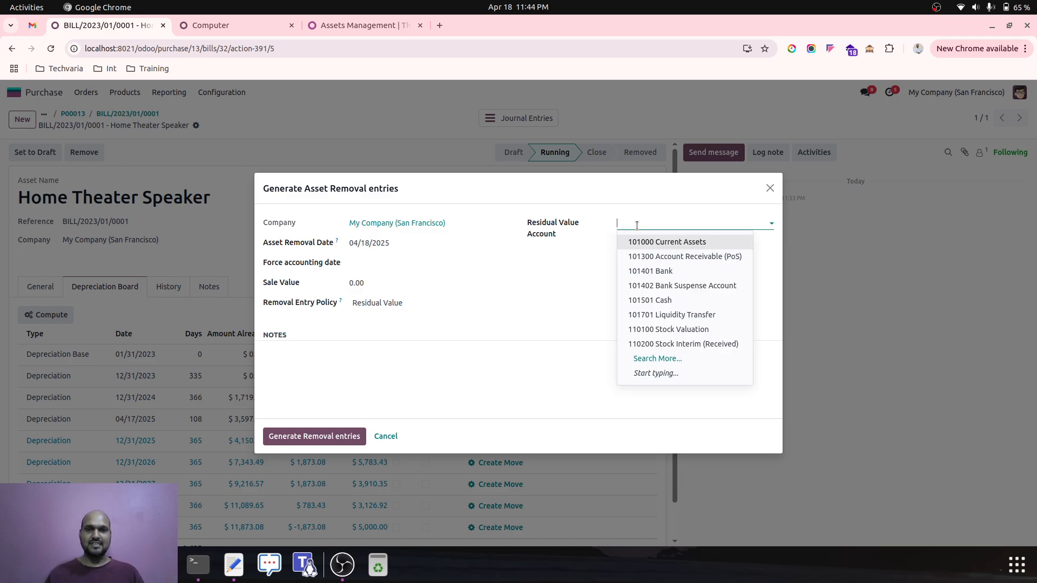
{"action": "left_click", "coordinate": [478, 273]}
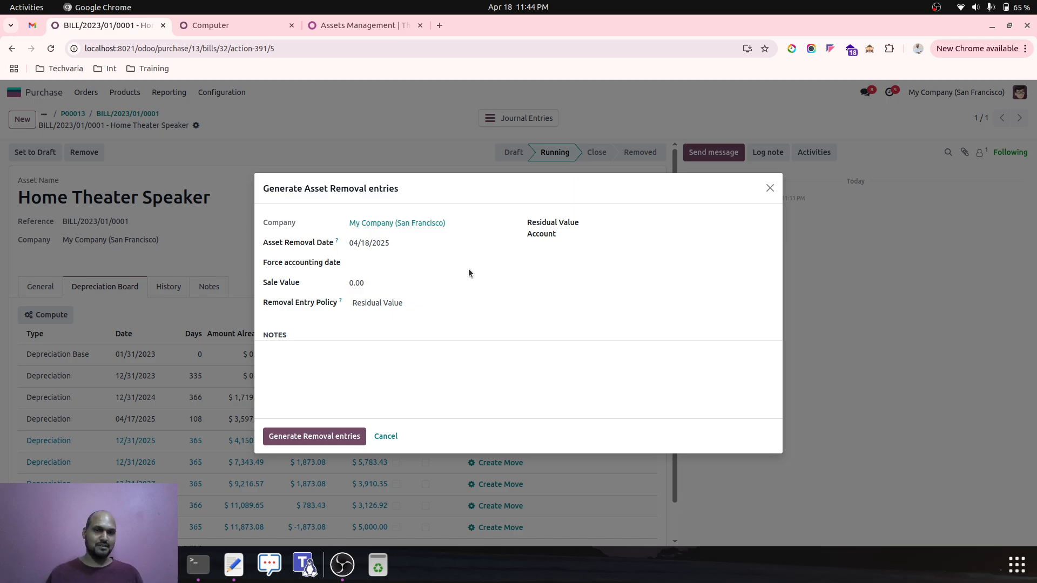
Switch the removal entry policy to Gain/Loss on Sale and back to Residual Value to compare their account fields.
{"action": "left_click", "coordinate": [411, 302]}
{"action": "left_click", "coordinate": [408, 329]}
{"action": "left_click", "coordinate": [366, 283]}
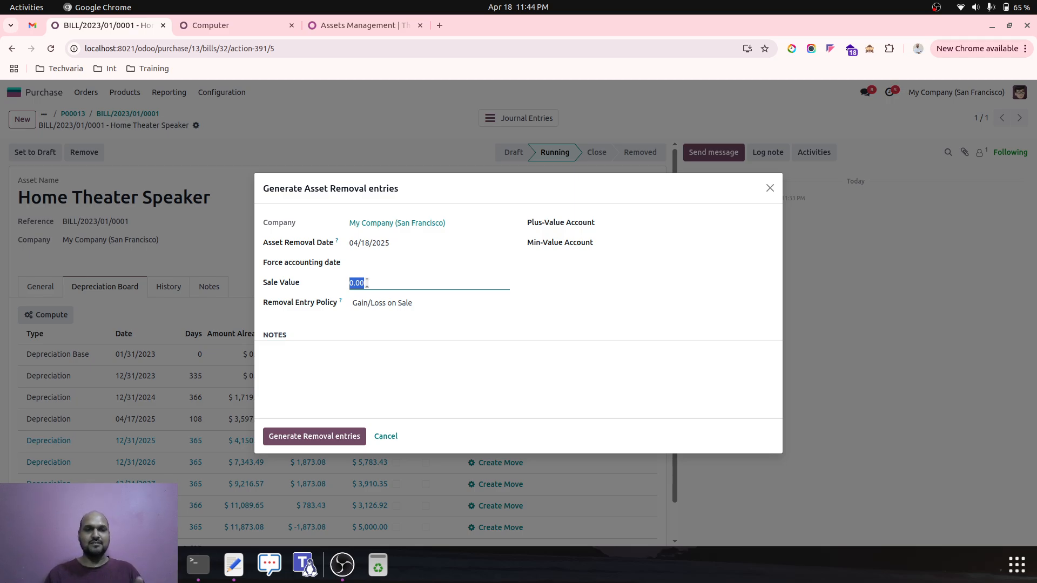
{"action": "left_click", "coordinate": [386, 313]}
{"action": "left_click", "coordinate": [378, 318]}
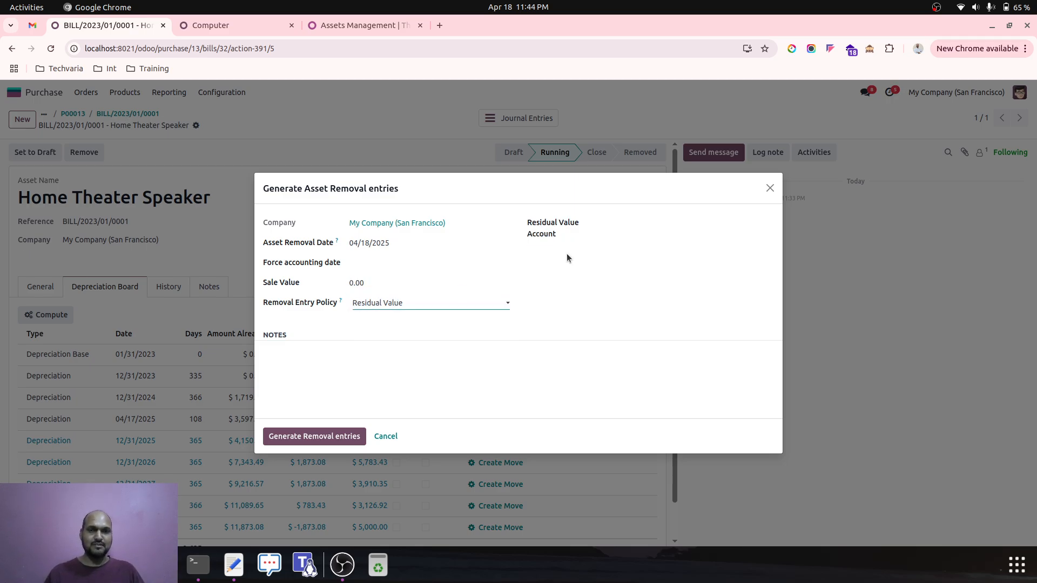
Set the removal's residual value account to 151002 Electronics Assets and its forced accounting date to 04/30/2025.
{"action": "left_click", "coordinate": [665, 225]}
{"action": "type", "text": "ele"}
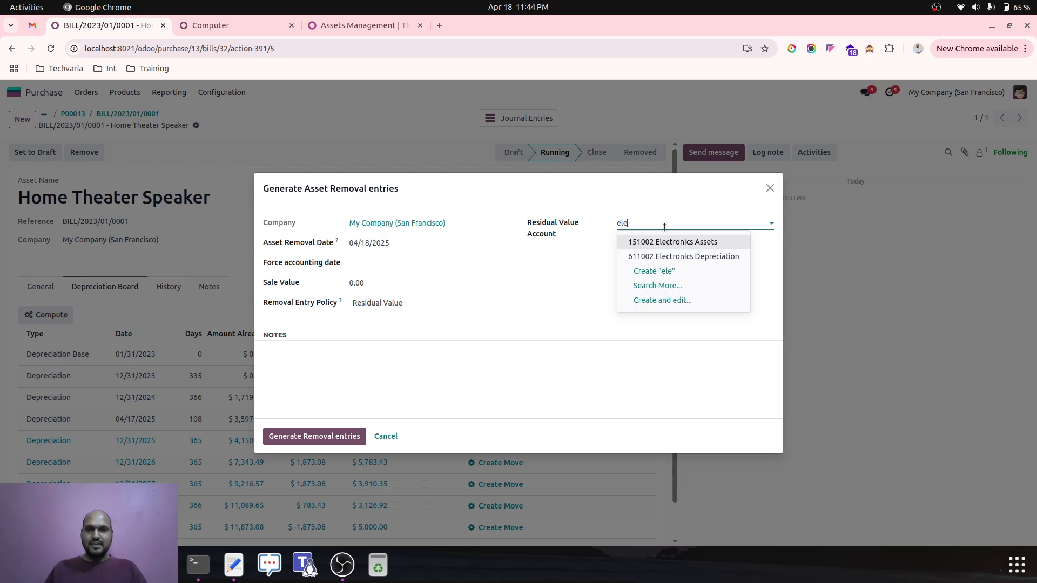
{"action": "key", "text": "Return"}
{"action": "left_click", "coordinate": [452, 263]}
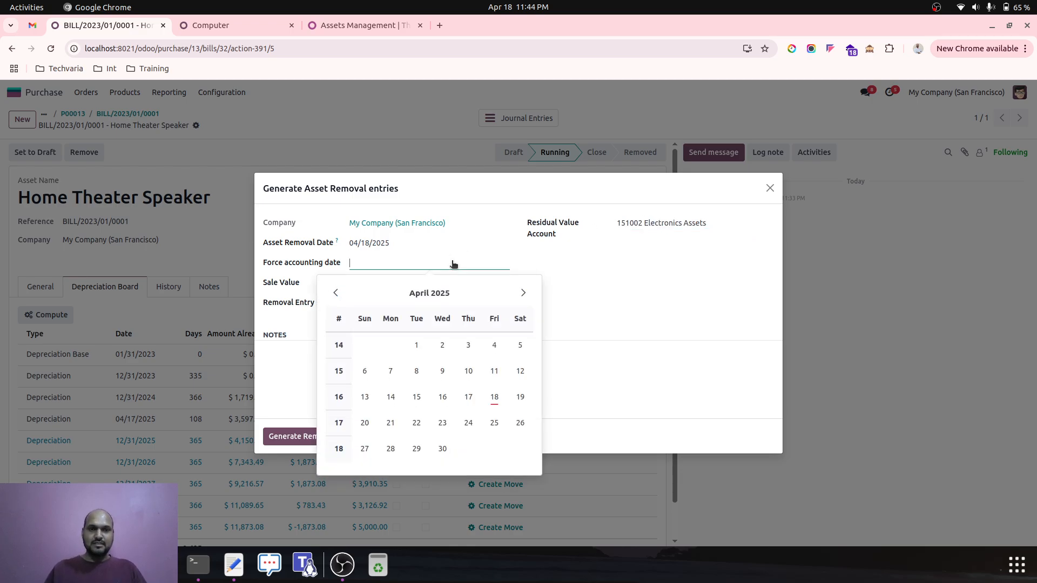
{"action": "left_click", "coordinate": [442, 448]}
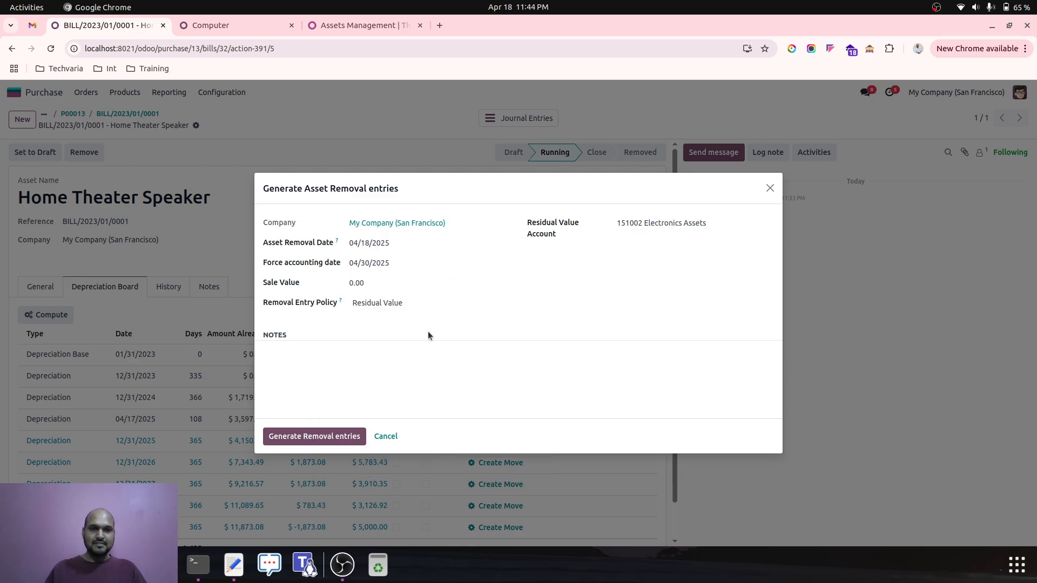
Read the explanation of the Removal Entry Policy options, and cancel the removal without generating entries.
{"action": "left_click", "coordinate": [377, 284]}
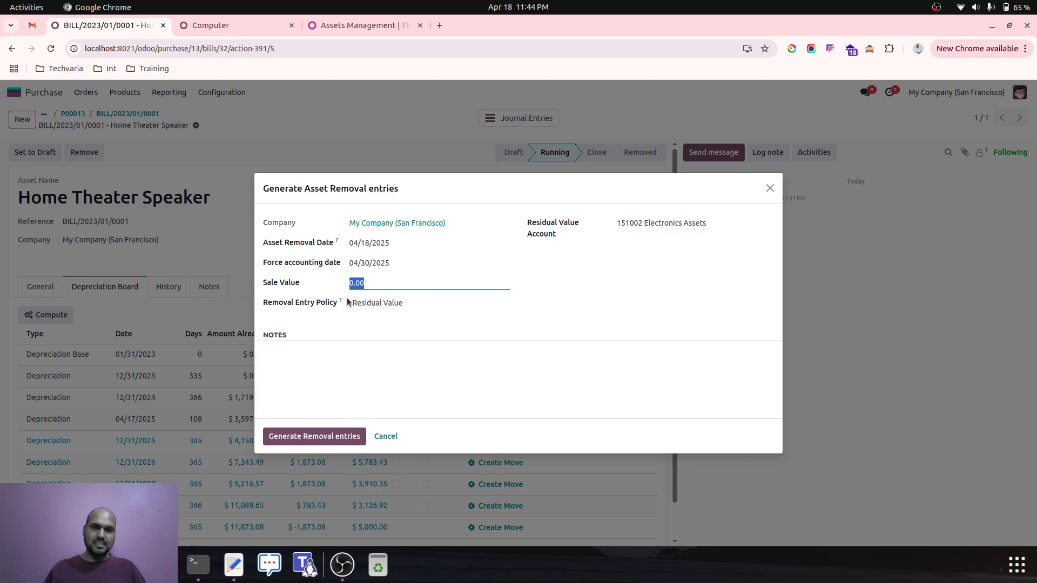
{"action": "mouse_move", "coordinate": [341, 299]}
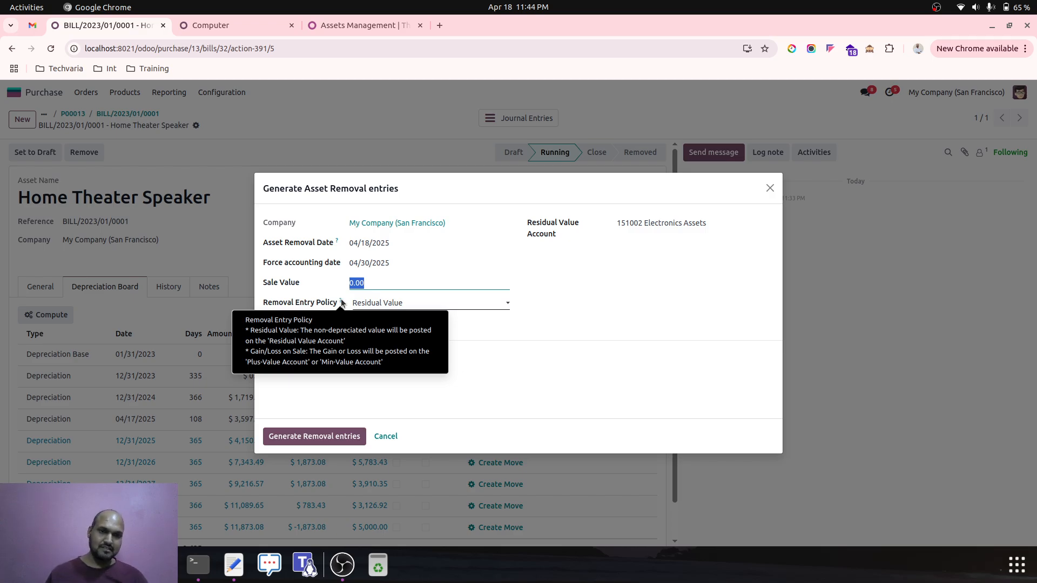
{"action": "left_click", "coordinate": [385, 436]}
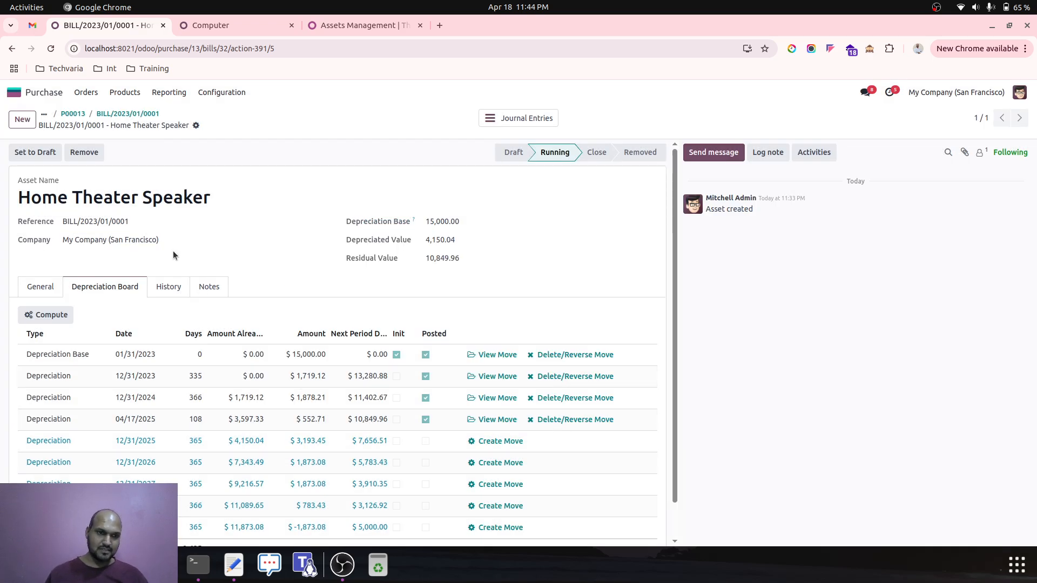
Look at the version 18.0 download option on the OCA Assets Management module page, and return to the Home Theater Speaker asset.
{"action": "left_click", "coordinate": [41, 281]}
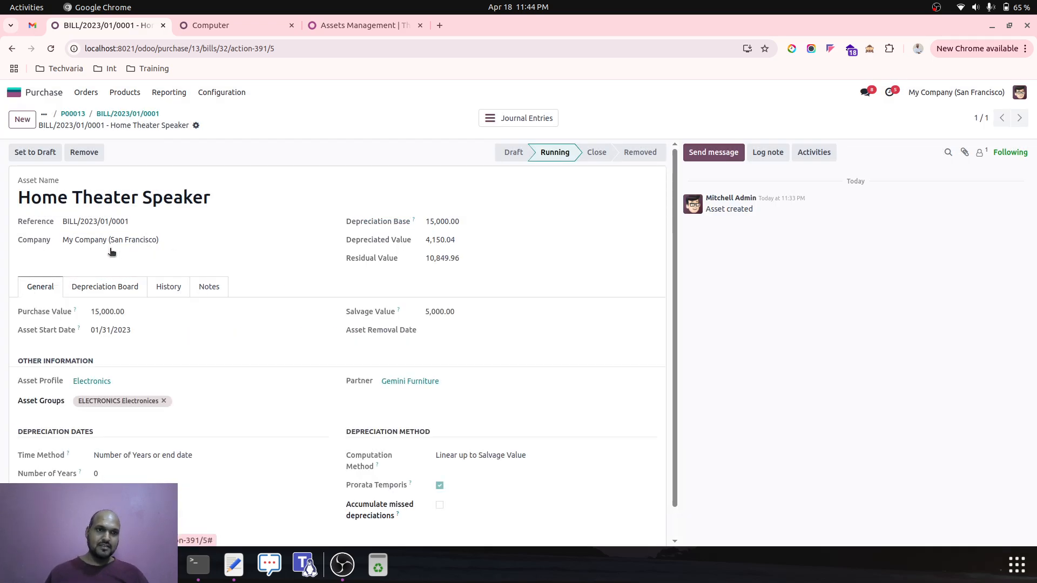
{"action": "left_click", "coordinate": [354, 27]}
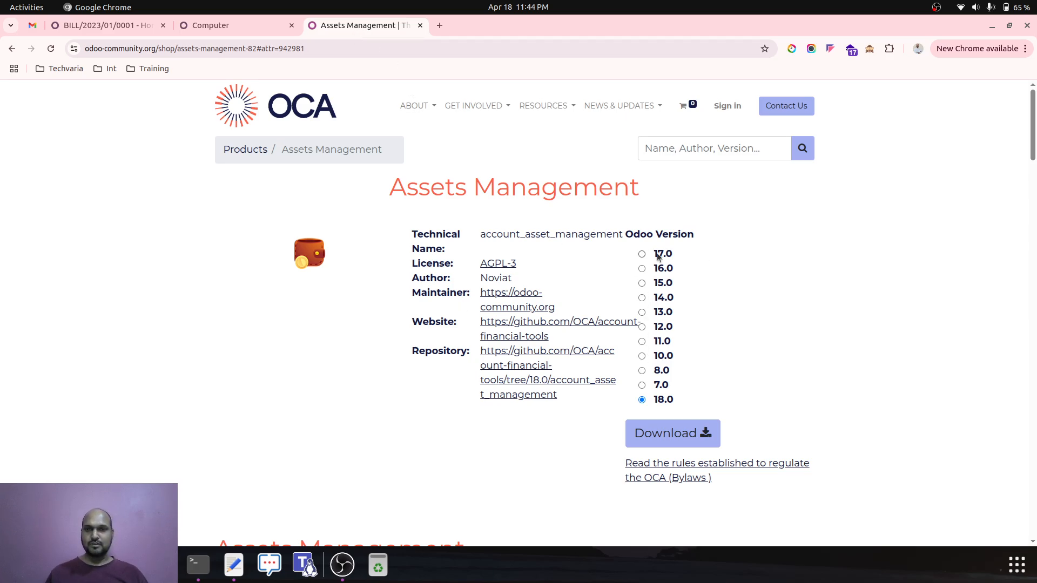
{"action": "left_click", "coordinate": [675, 427]}
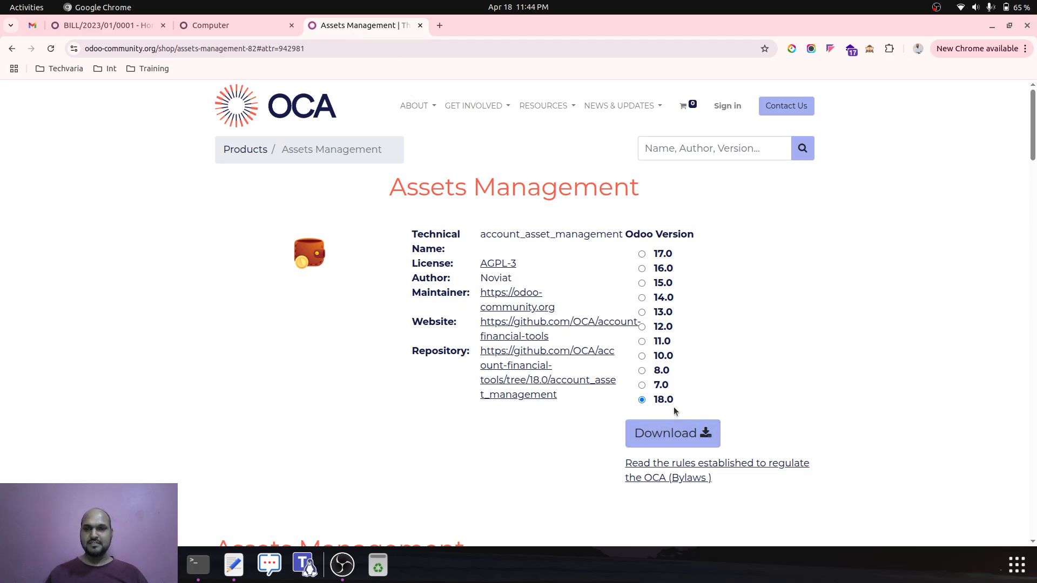
{"action": "left_click", "coordinate": [235, 23]}
{"action": "left_click", "coordinate": [135, 24]}
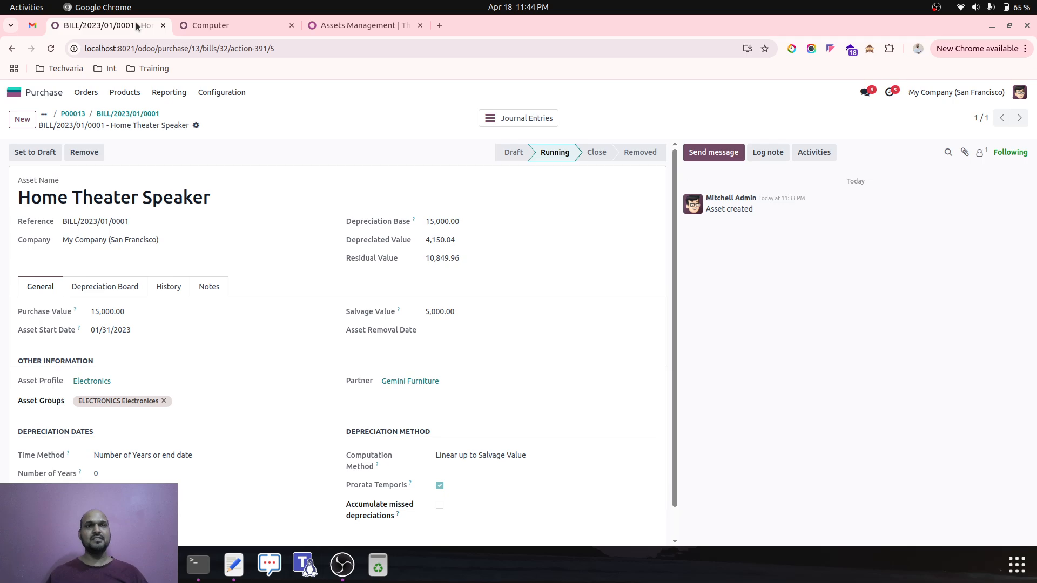
Compare the Computer asset's depreciation board in the Accounting app with the OCA Home Theater Speaker asset.
{"action": "left_click", "coordinate": [203, 25]}
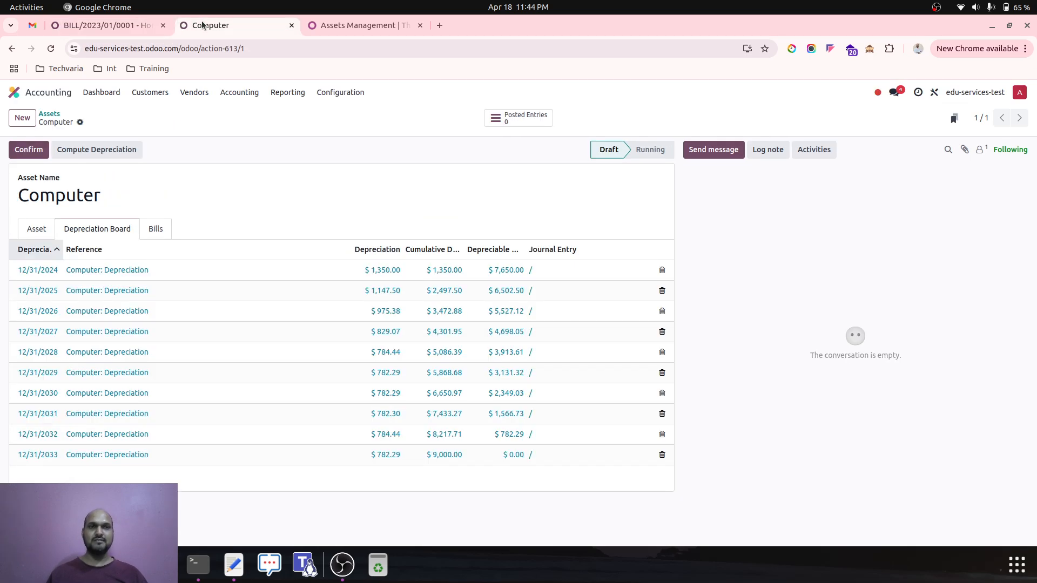
{"action": "left_click", "coordinate": [135, 25]}
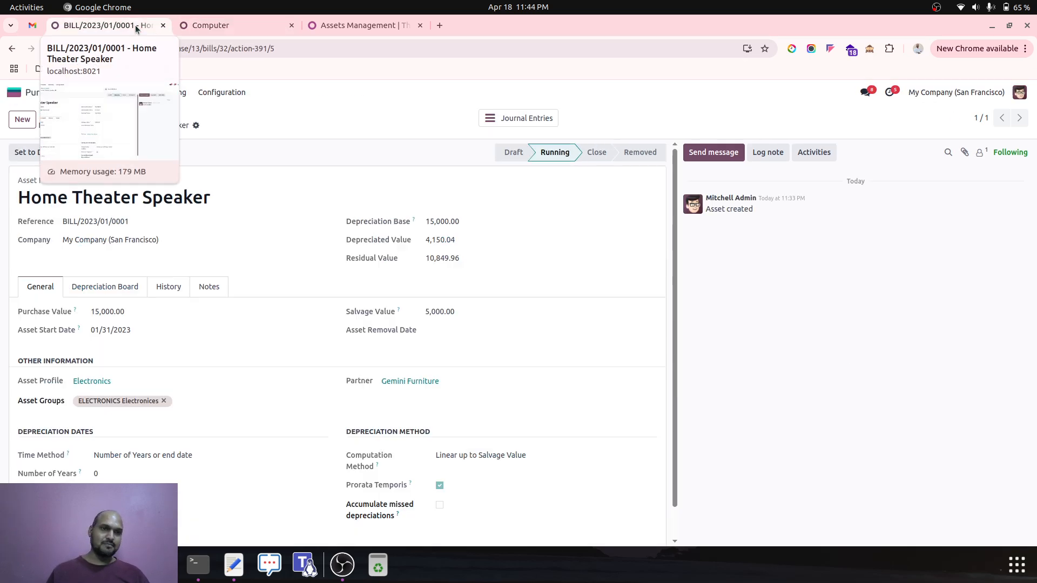
{"action": "left_click", "coordinate": [190, 26]}
{"action": "left_click", "coordinate": [132, 22]}
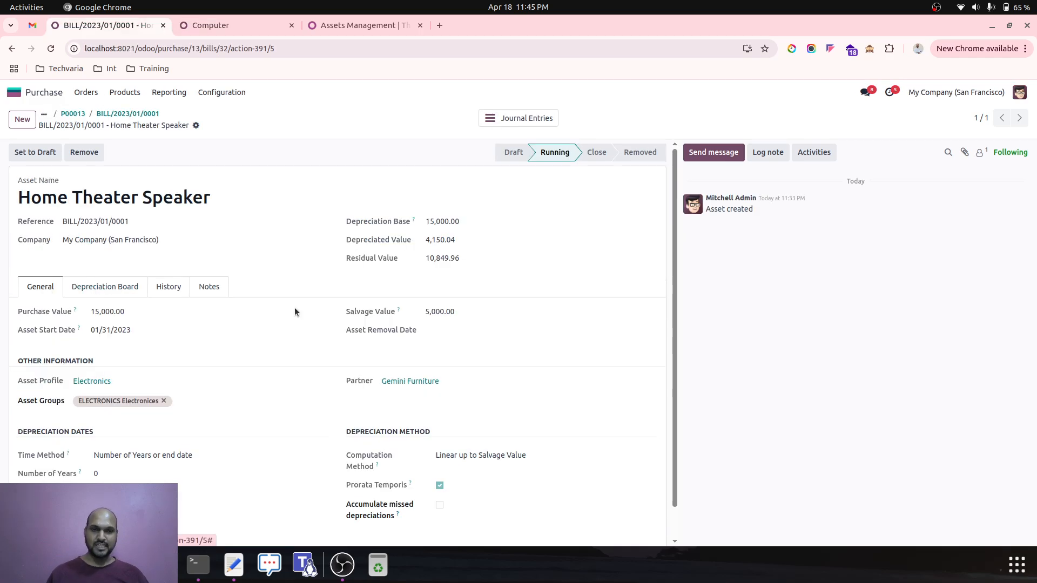
Review the Home Theater Speaker asset's general depreciation settings, journal history and notes.
{"action": "scroll", "coordinate": [295, 311], "scroll_direction": "down", "scroll_amount": 1}
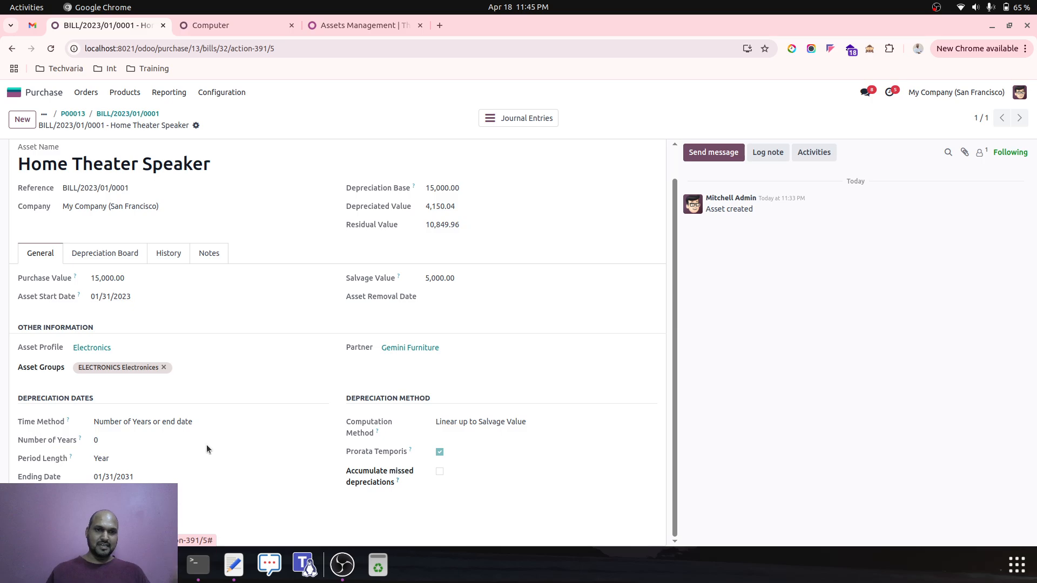
{"action": "left_click", "coordinate": [169, 253]}
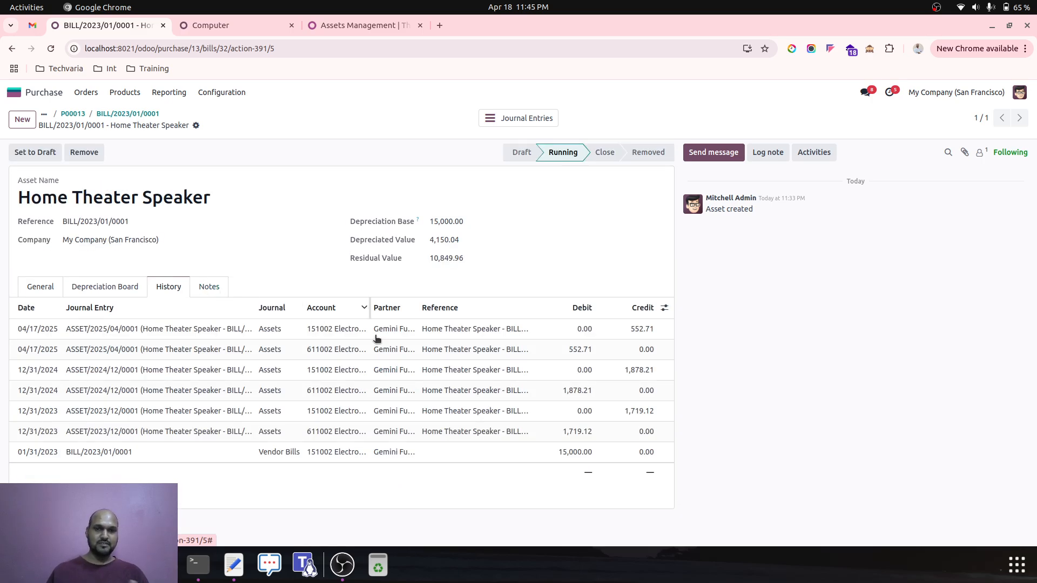
{"action": "left_click", "coordinate": [213, 285]}
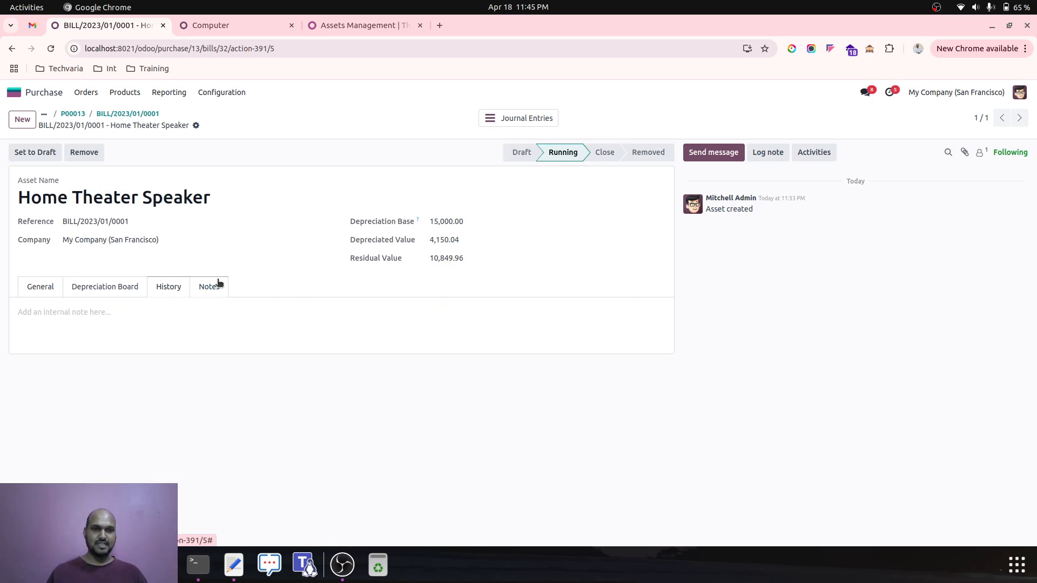
{"action": "left_click", "coordinate": [38, 288]}
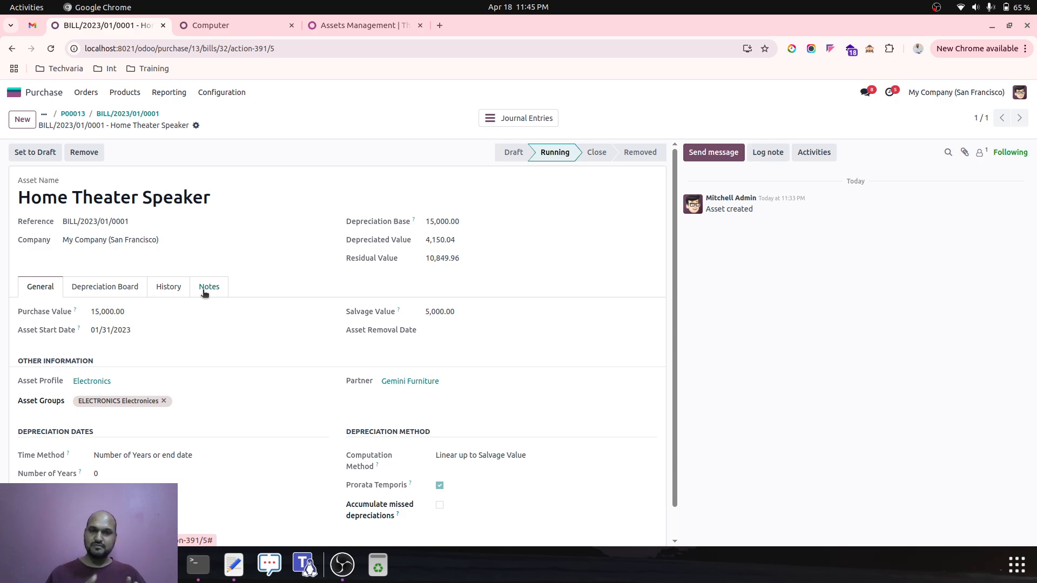
{"action": "scroll", "coordinate": [308, 366], "scroll_direction": "down", "scroll_amount": 1}
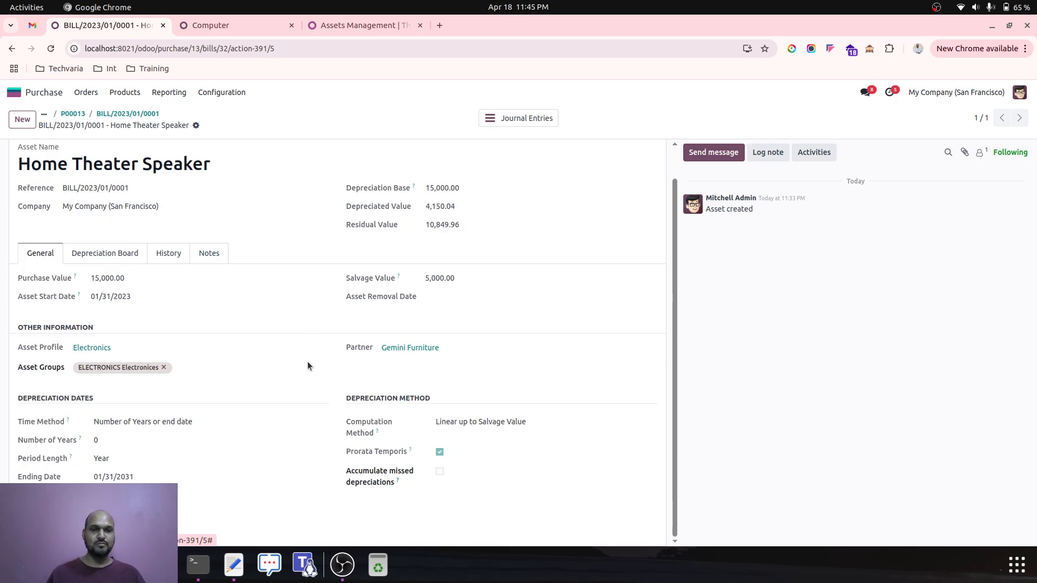
{"action": "scroll", "coordinate": [233, 180], "scroll_direction": "up", "scroll_amount": 1}
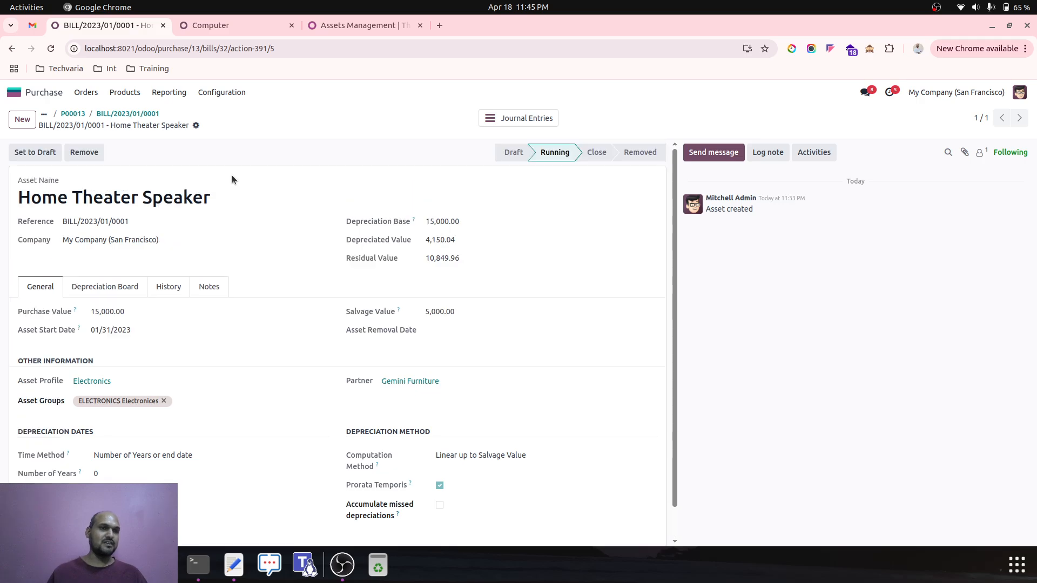